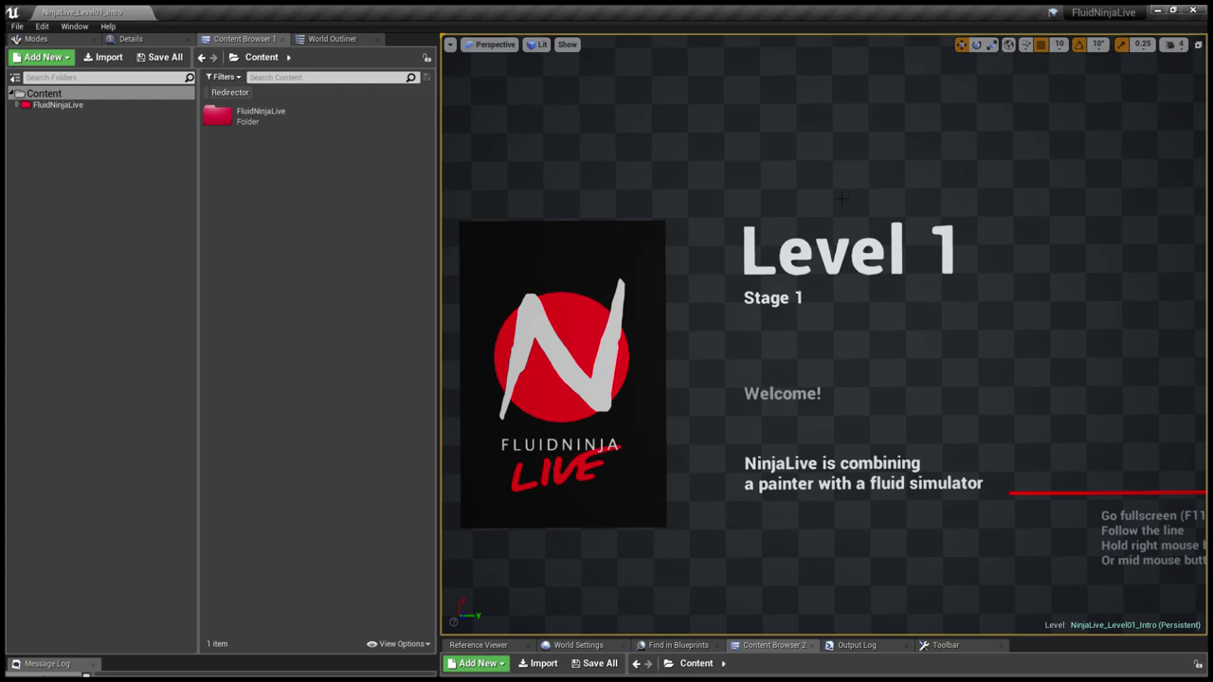
- Open the FluidNinjaLive content folder and highlight the blueprint classes from Help to NinjaLiveComponent to examine them
click(59, 106)
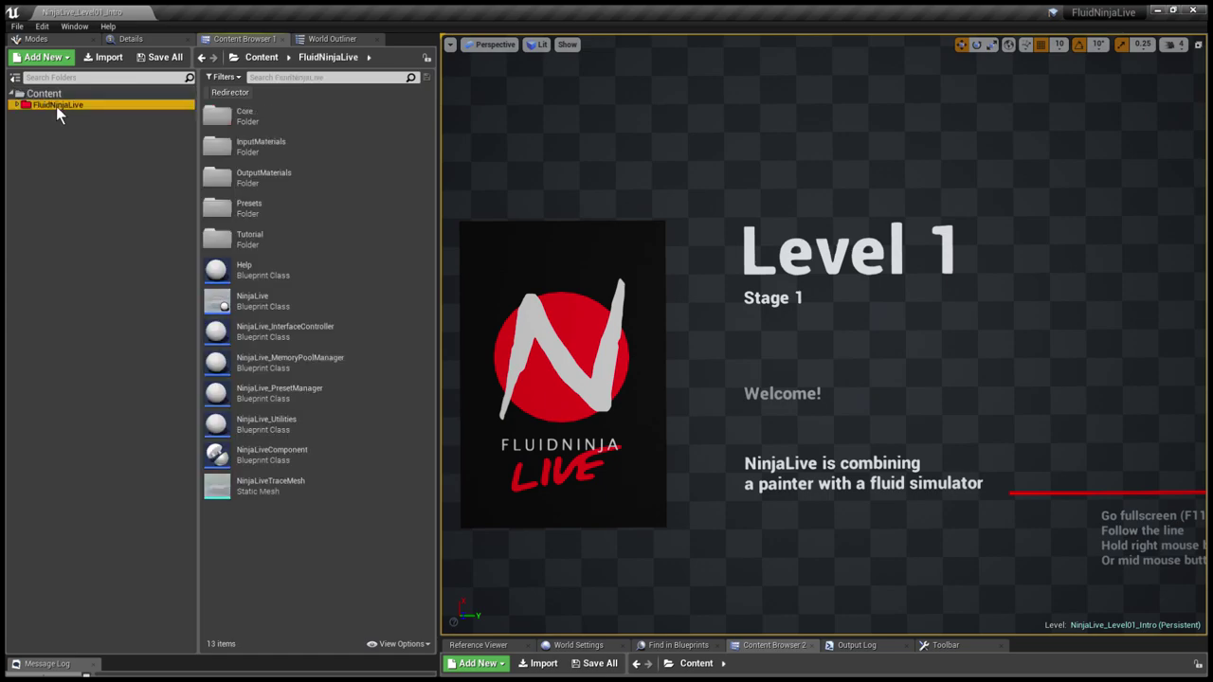
click(269, 280)
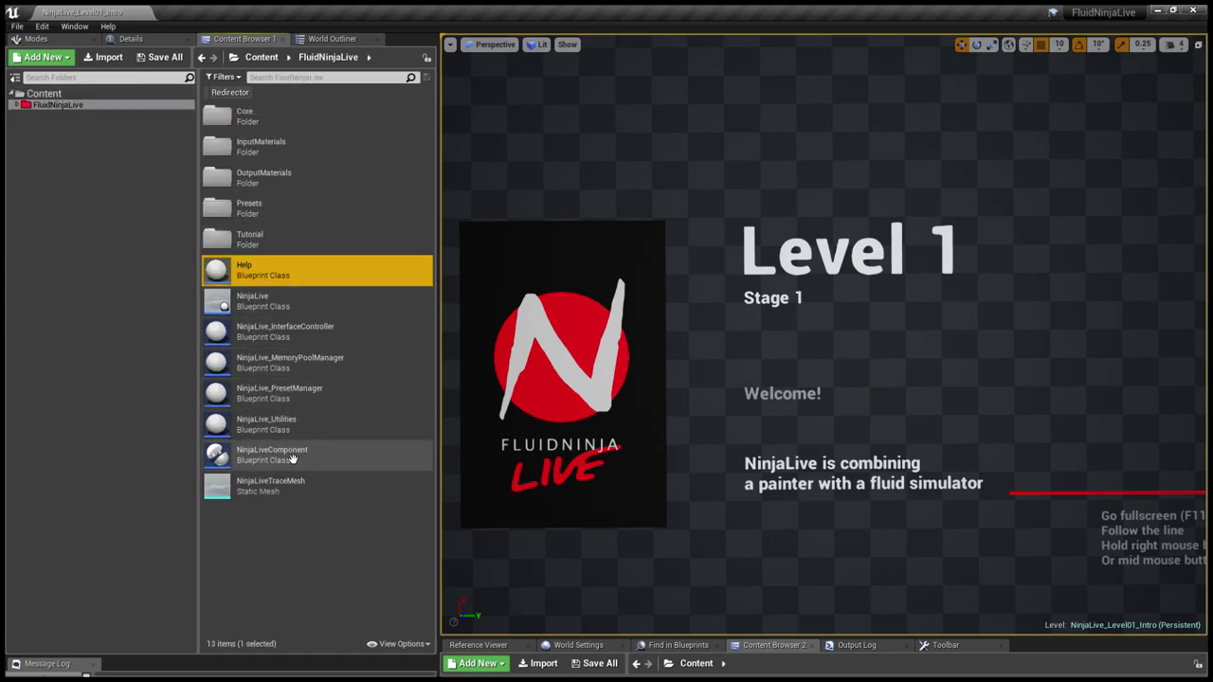
shift+click(293, 458)
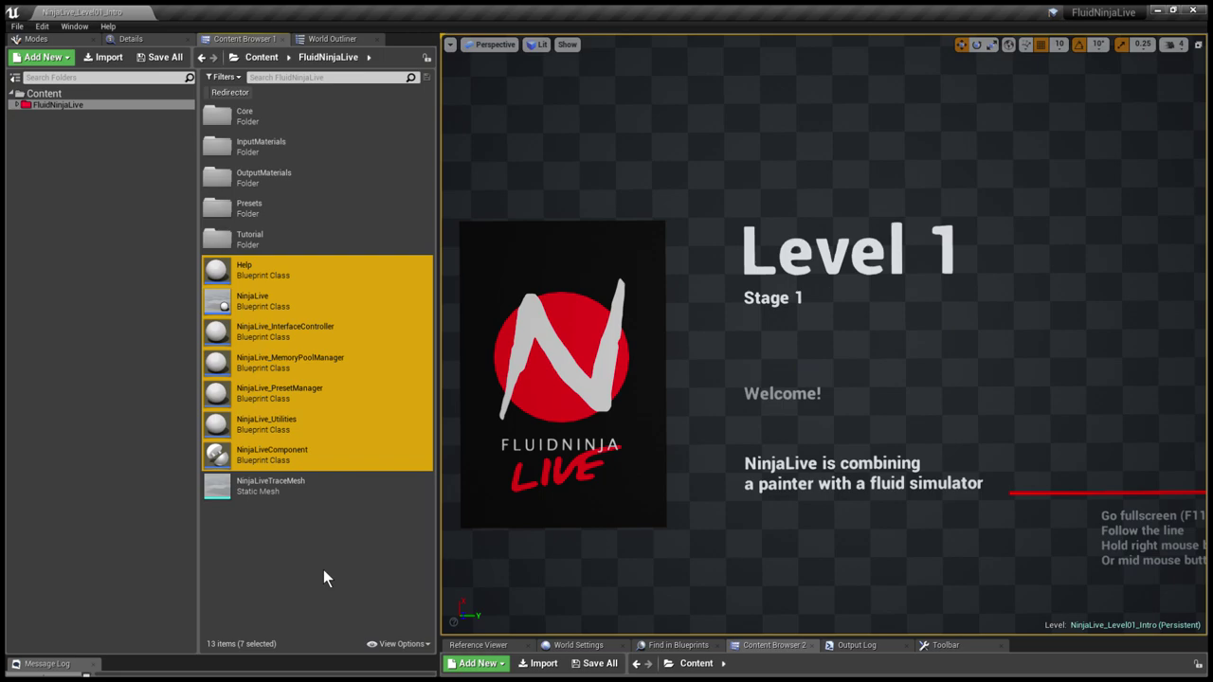
click(323, 570)
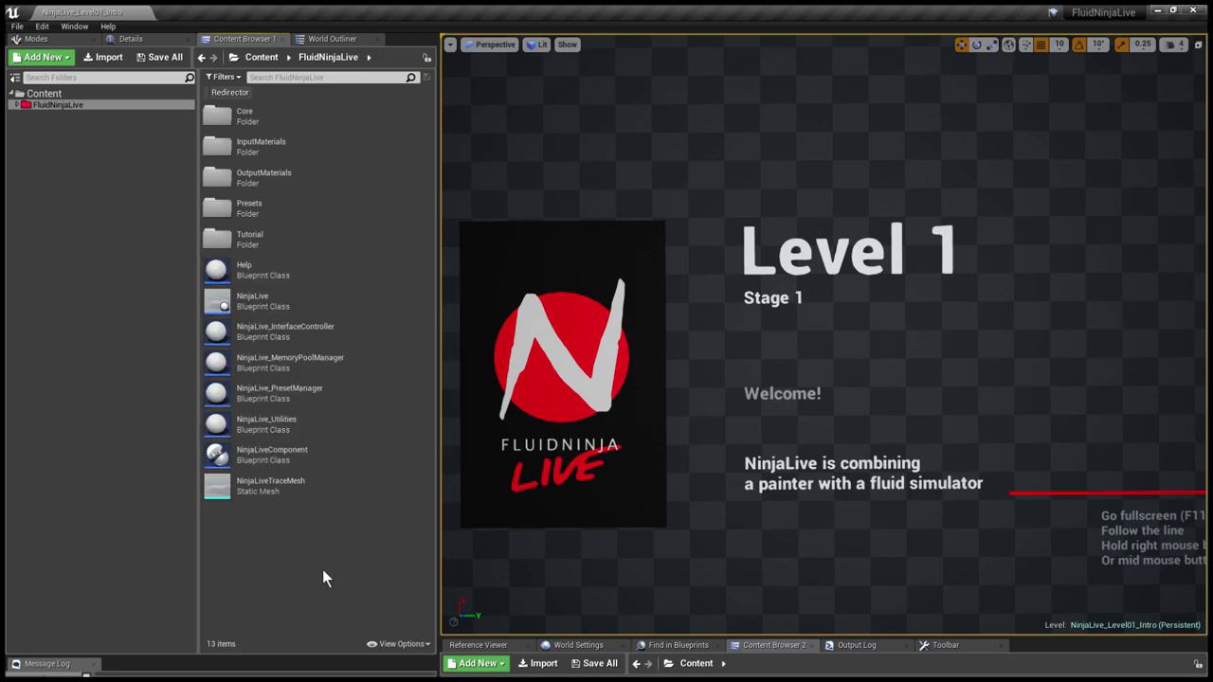
- Place a NinjaLive blueprint actor in the level, on the checkered floor above the Level 1 title
click(284, 312)
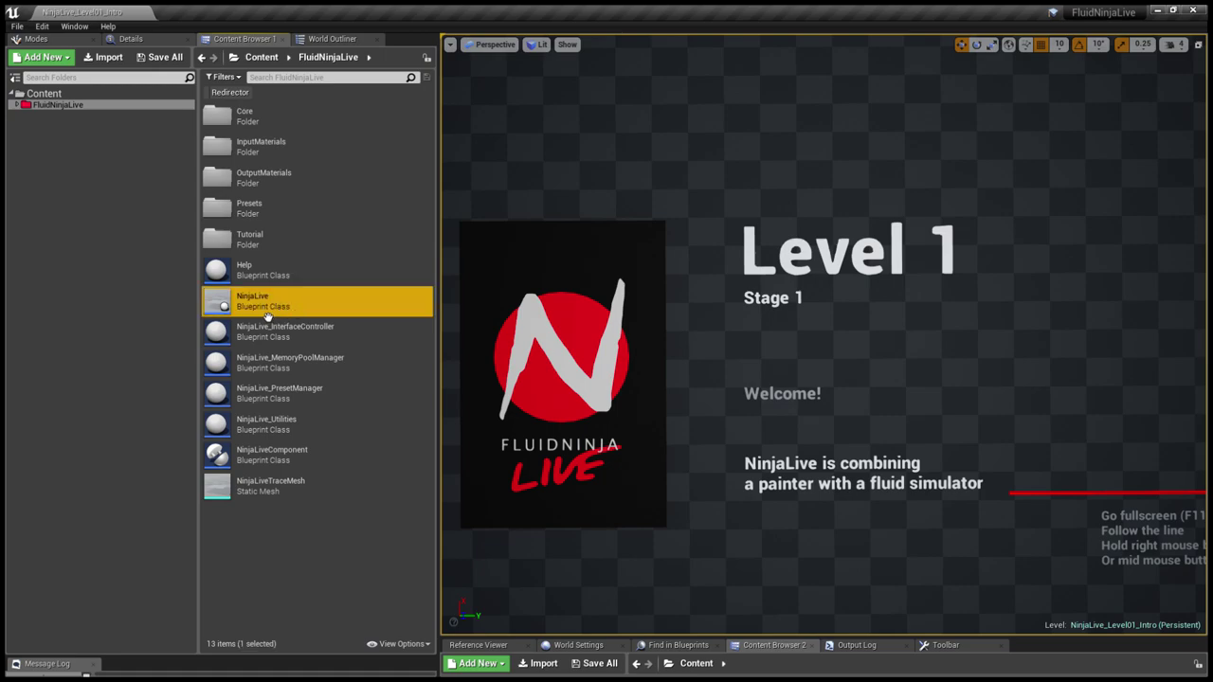
drag(266, 319, 795, 92)
right_drag(794, 92, 794, 38)
key(w)
right_drag(794, 226, 857, 147)
key(s)
key(w)
key(s)
right_drag(841, 328, 844, 355)
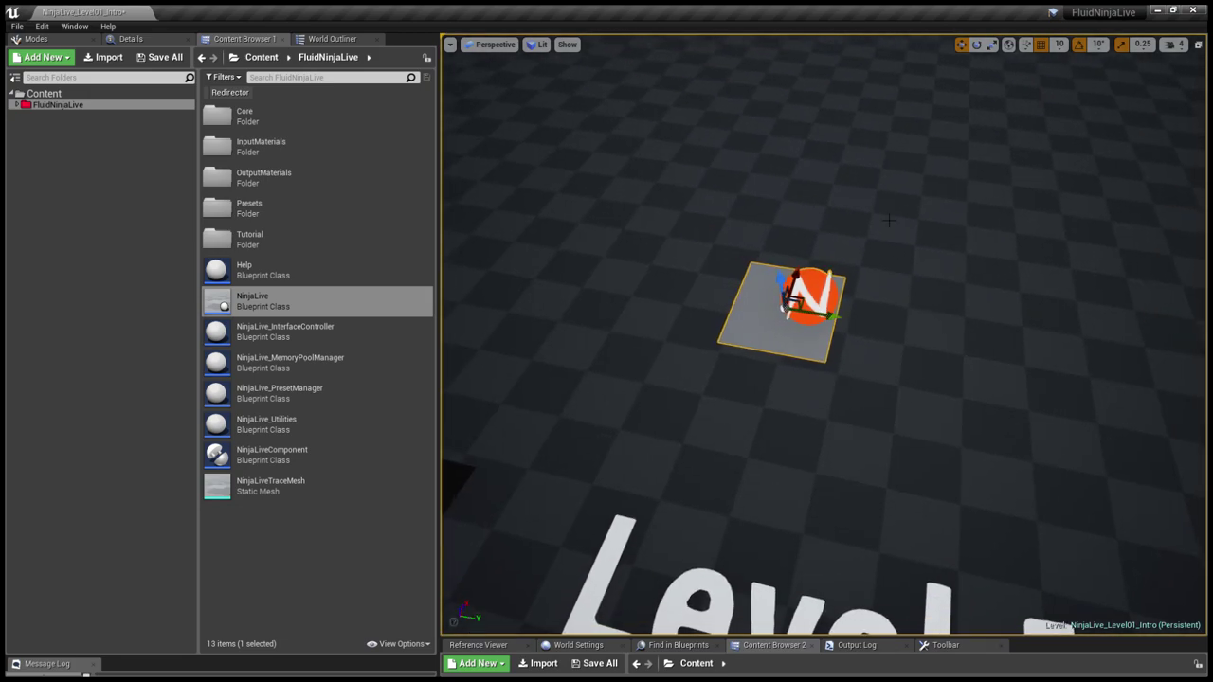
- Shift the placed NinjaLive actor slightly farther away from the Level 1 title
click(840, 329)
click(788, 325)
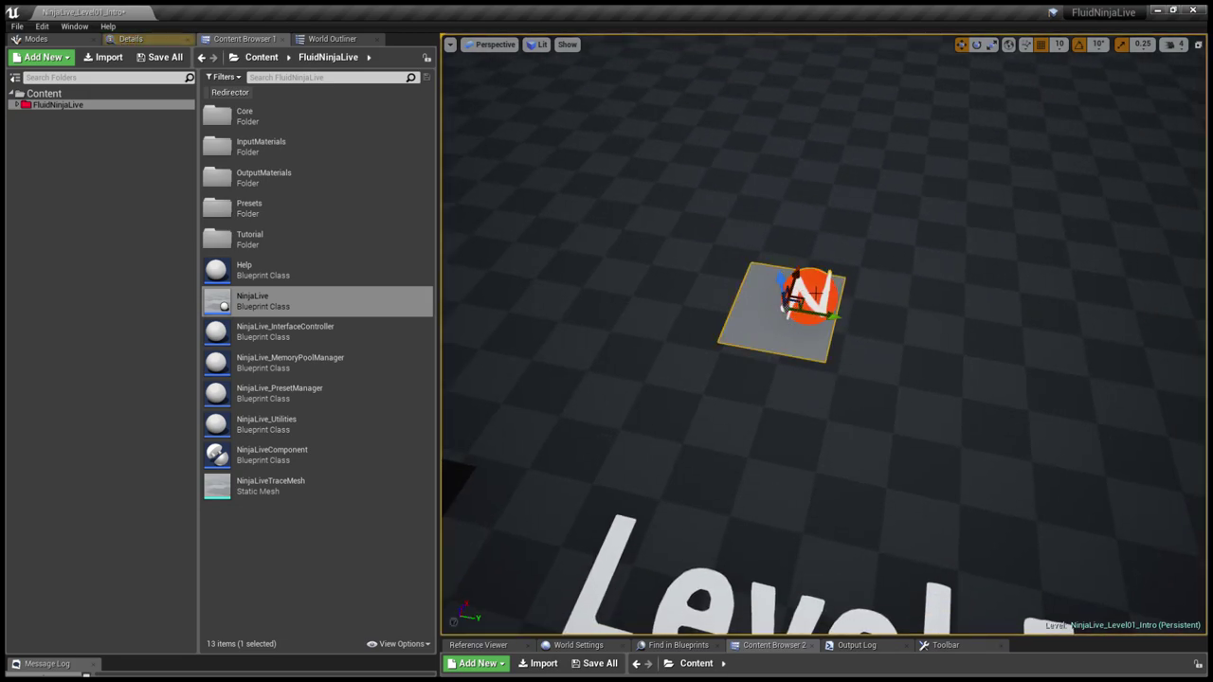
drag(809, 291, 821, 254)
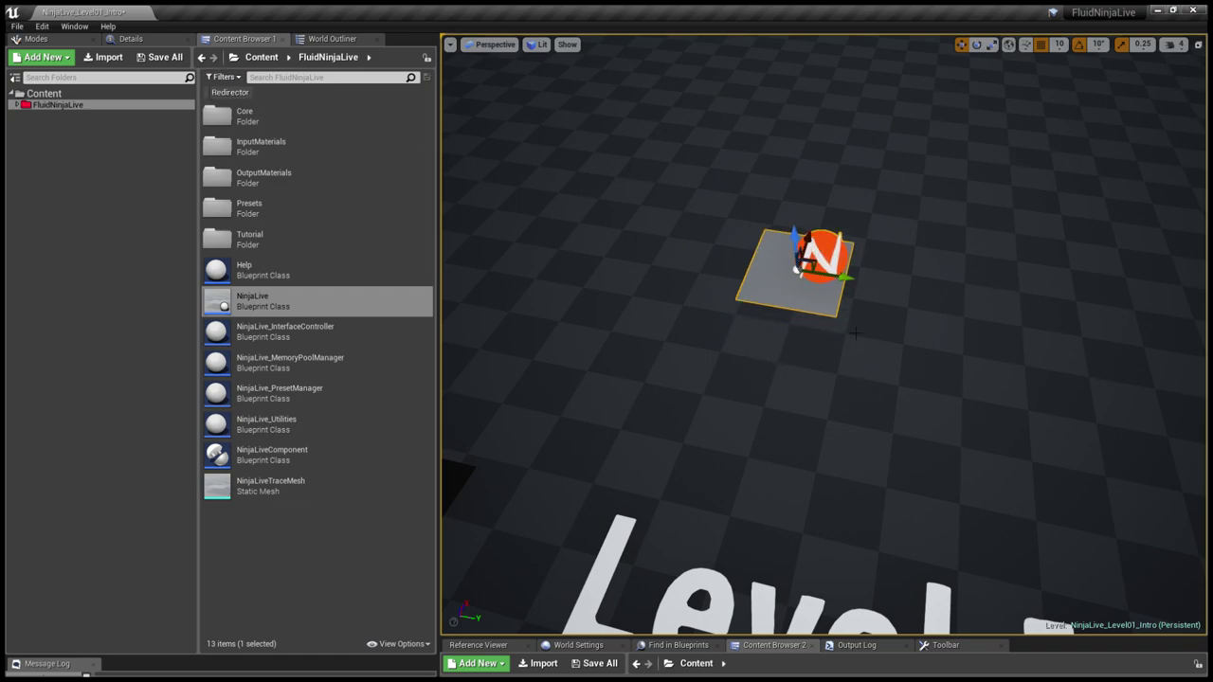
- In the actor's Live Interaction details, set the Trace Mesh Size to 5 in X and Y
click(131, 39)
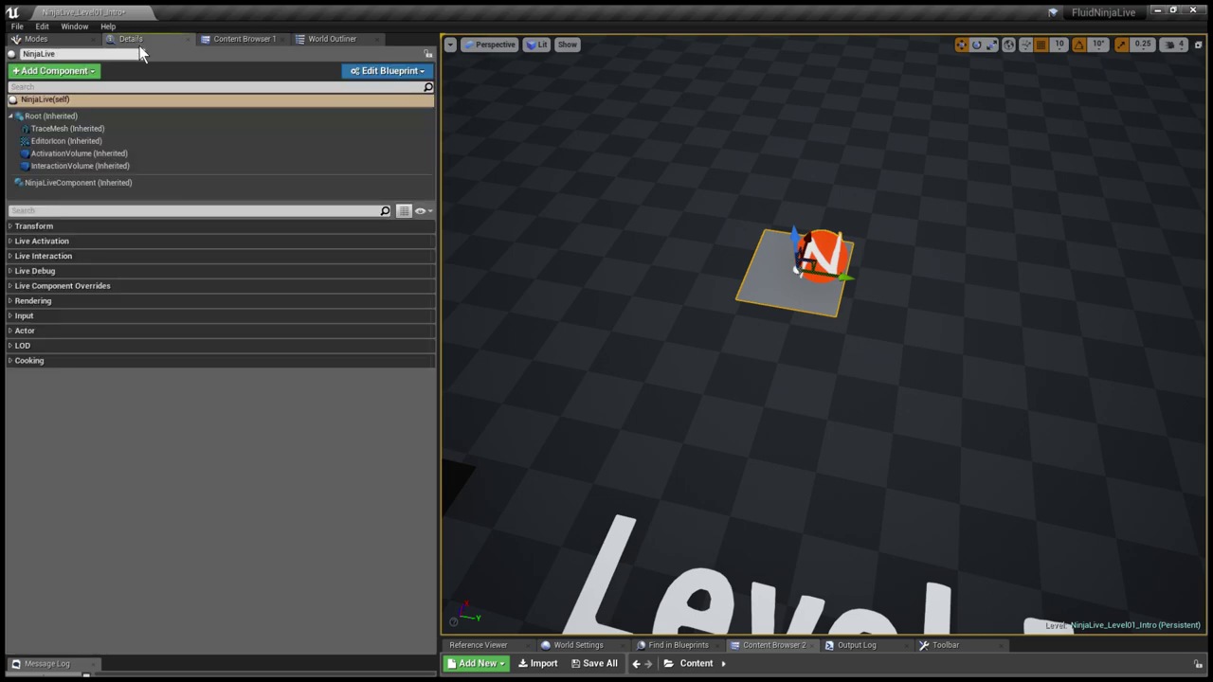
click(11, 258)
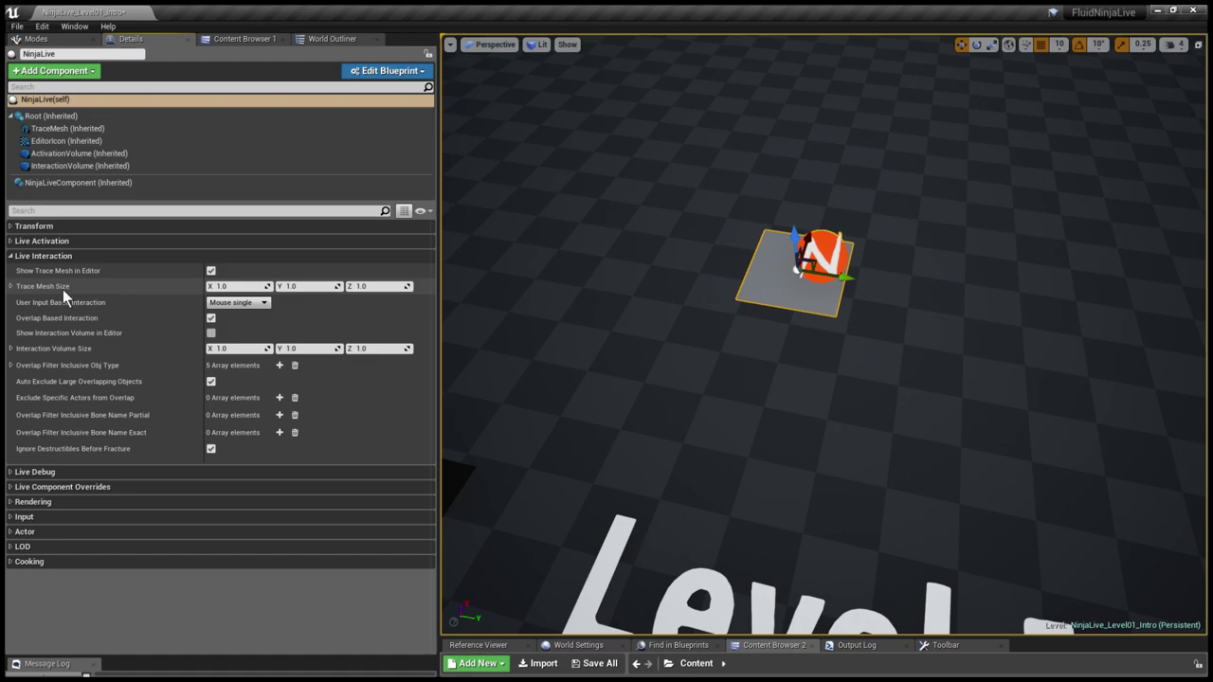
click(237, 287)
text(5)
key(Tab)
text(5)
key(Tab)
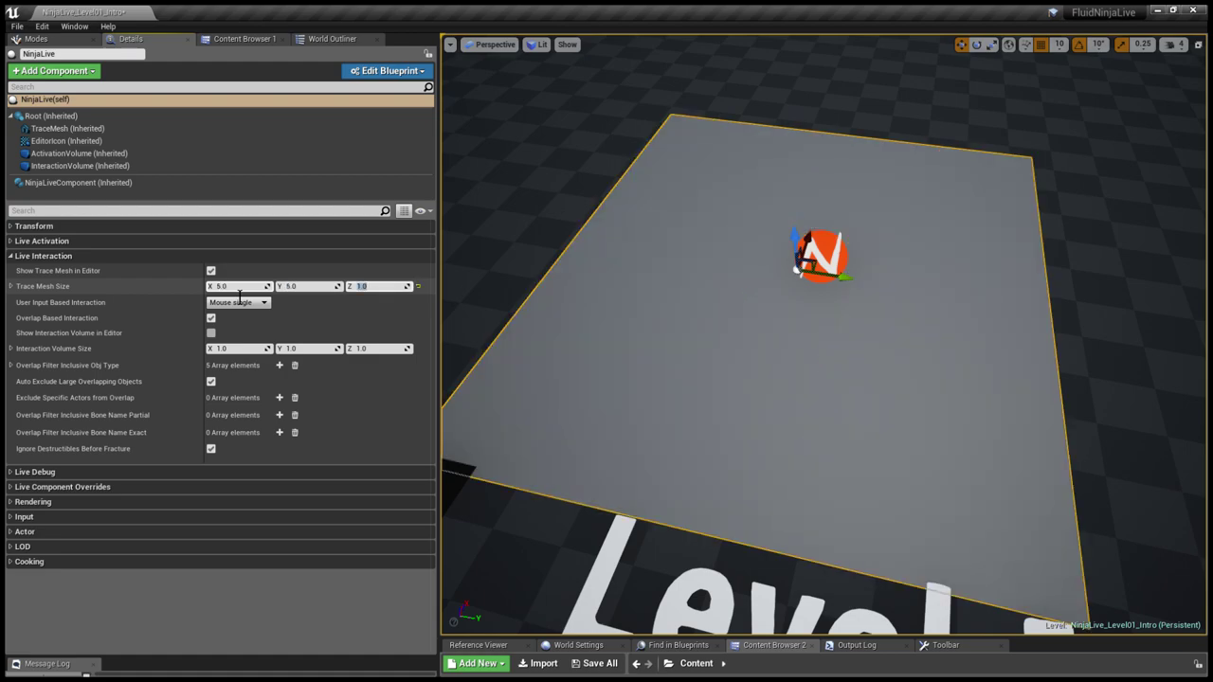
- Show the interaction volume in the editor and move the actor along its X axis, clear of the title
right_drag(644, 278, 736, 267)
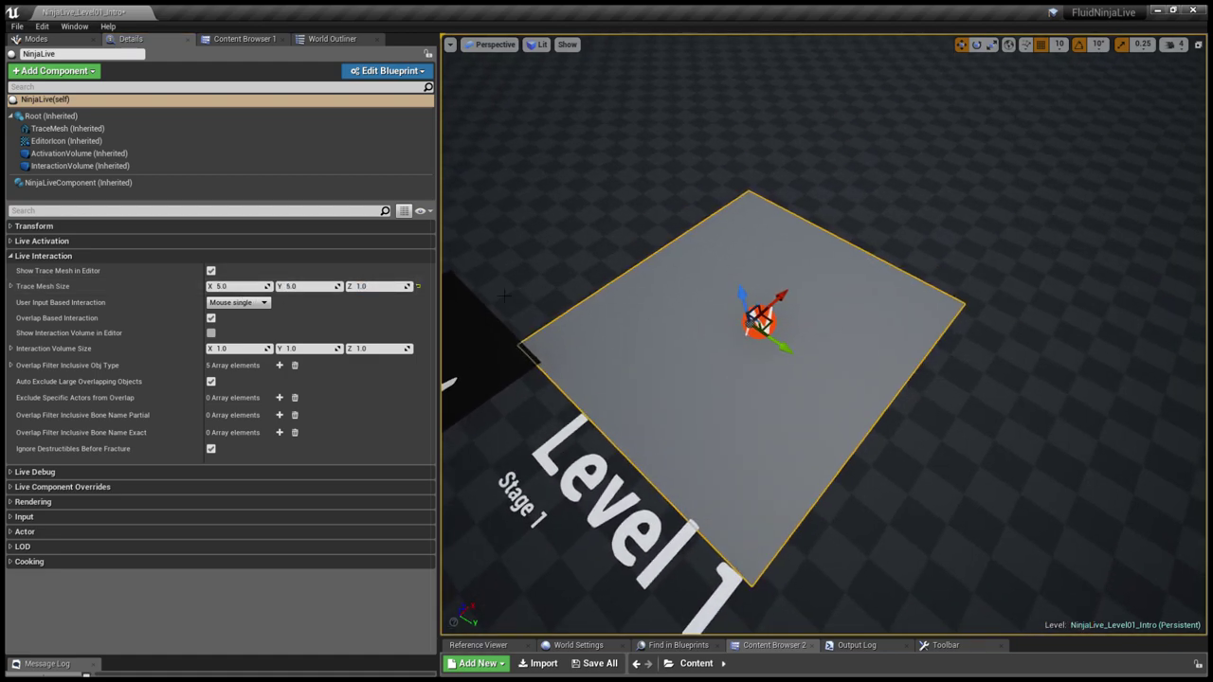
click(211, 334)
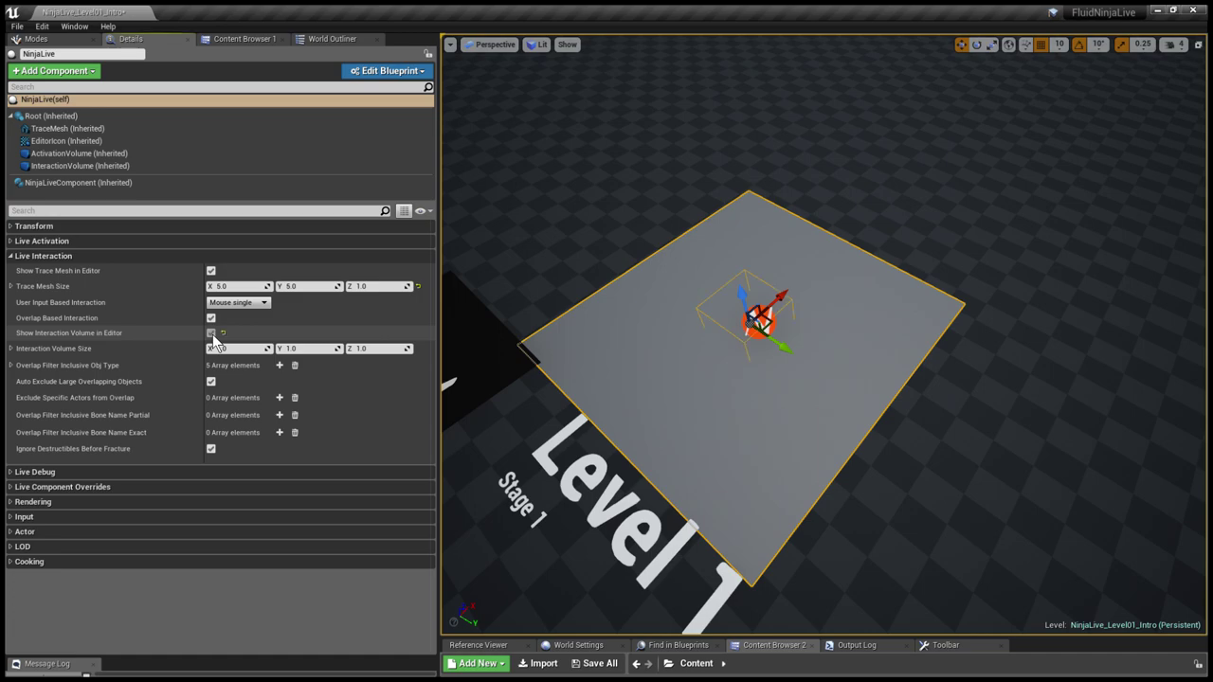
scroll(742, 349, up, 2)
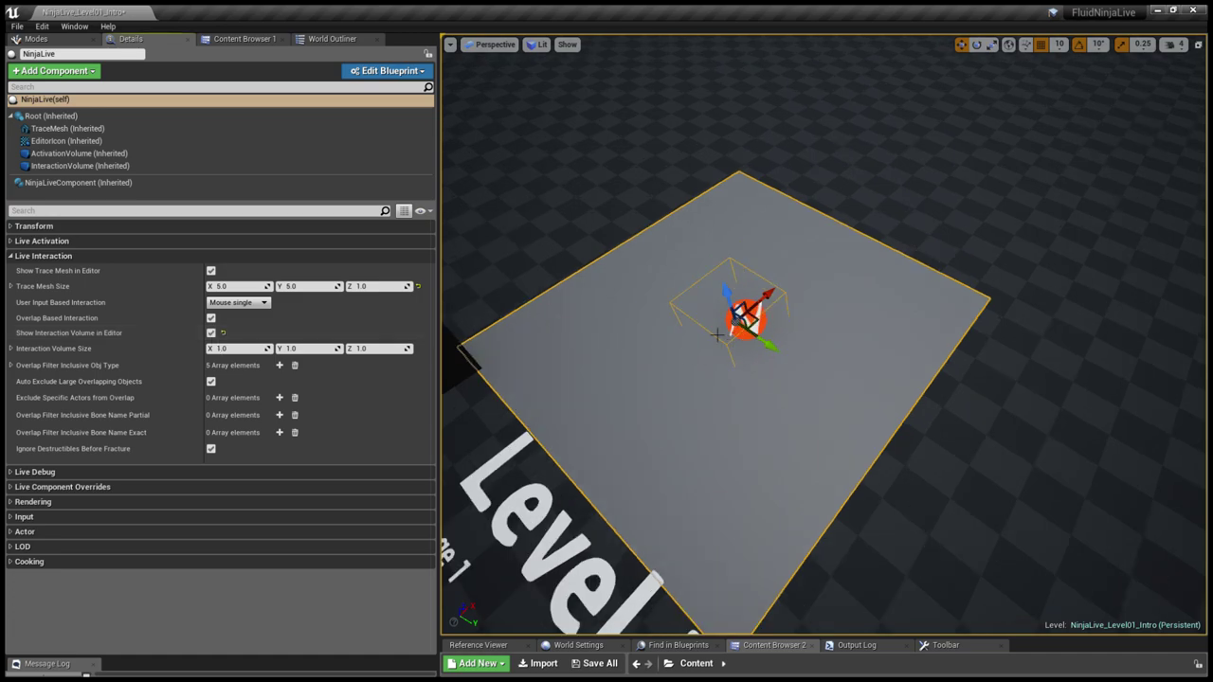
scroll(742, 349, down, 3)
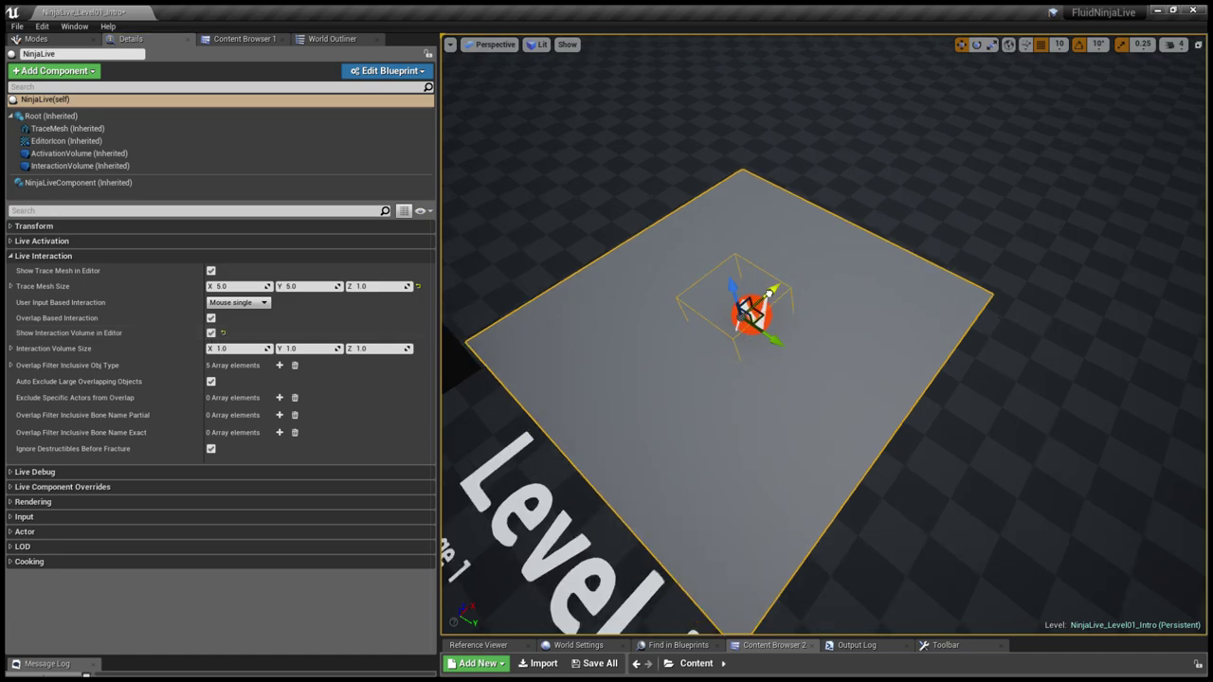
- Set the Interaction Volume Size to 5 in X and Y to match the trace mesh
click(232, 349)
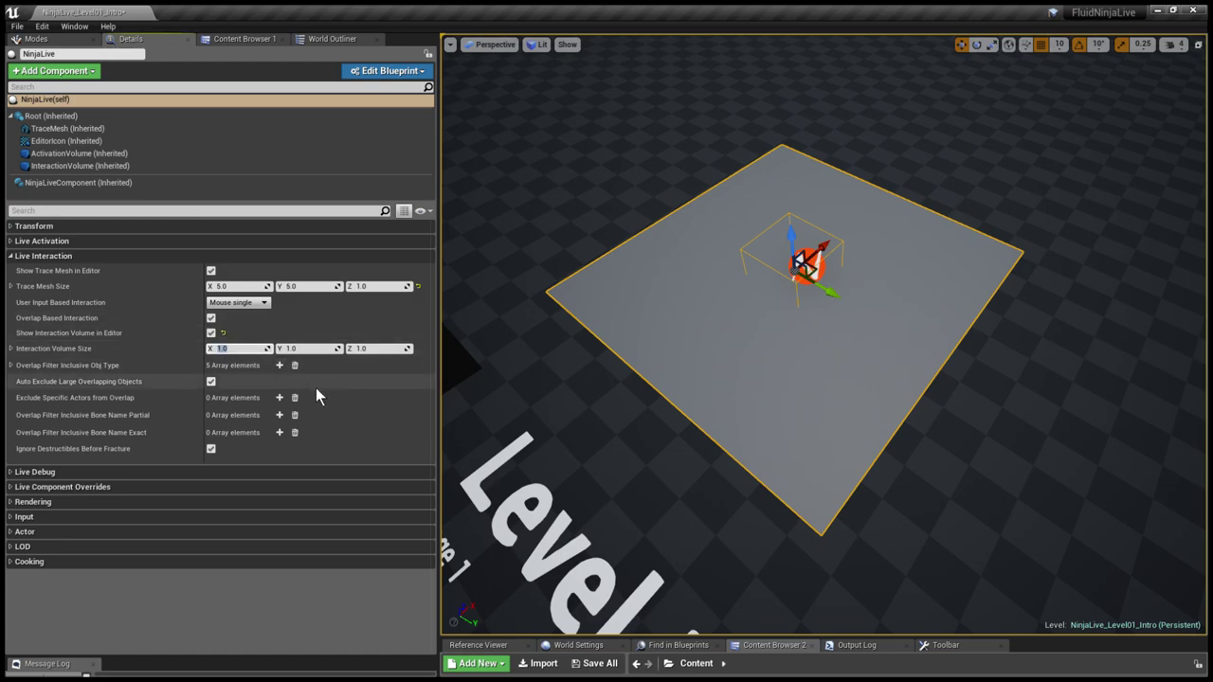
text(5)
key(Tab)
text(5)
key(Tab)
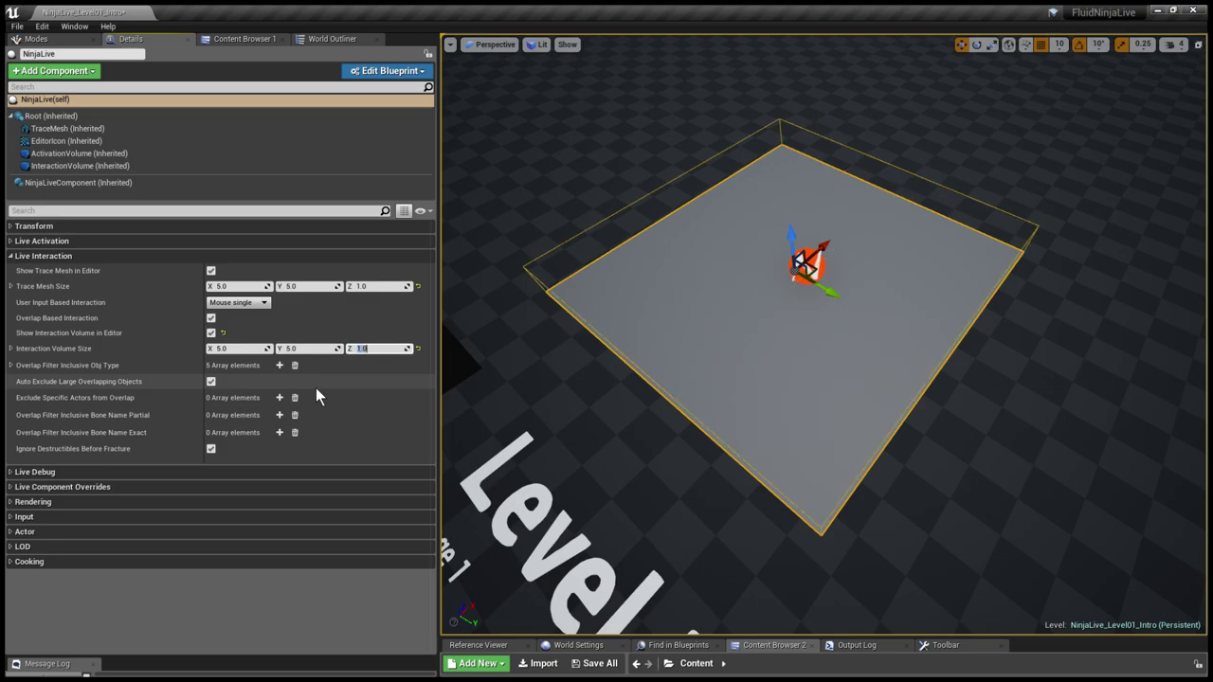
- Play the level in the viewport, paint fluid over the trace mesh area, and stop playing
mouse_move(730, 187)
right_down()
mouse_move(736, 152)
mouse_move(786, 227)
mouse_move(735, 195)
right_up()
key(Delete)
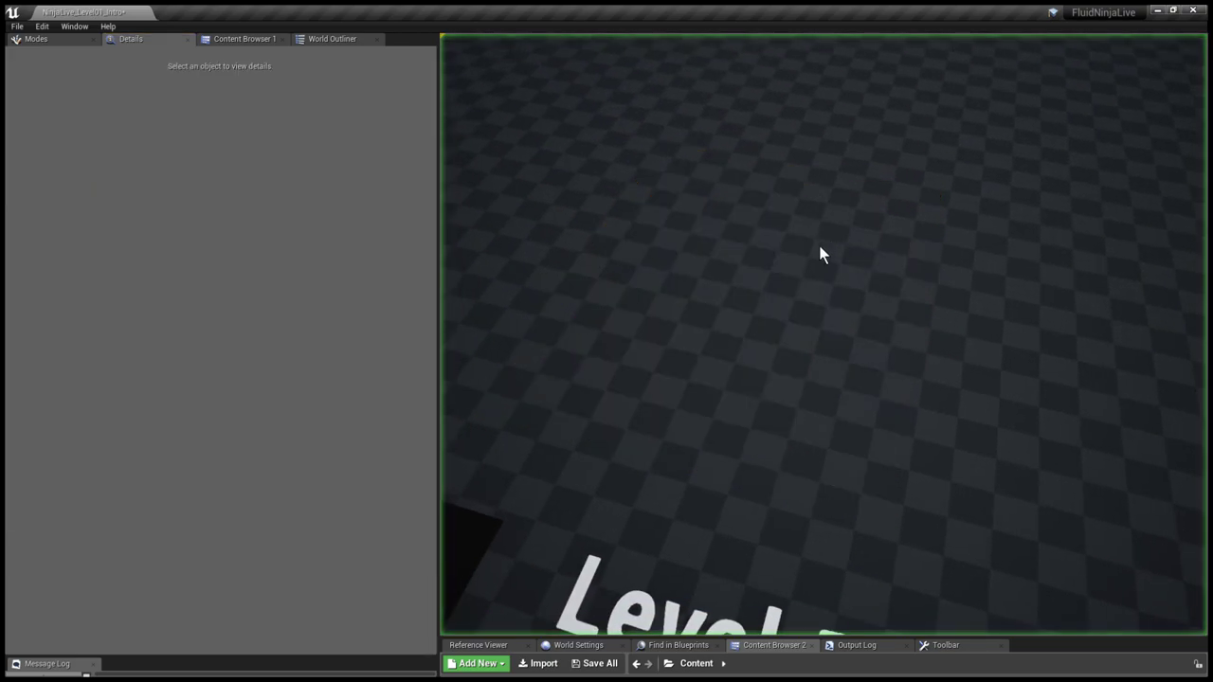
click(794, 275)
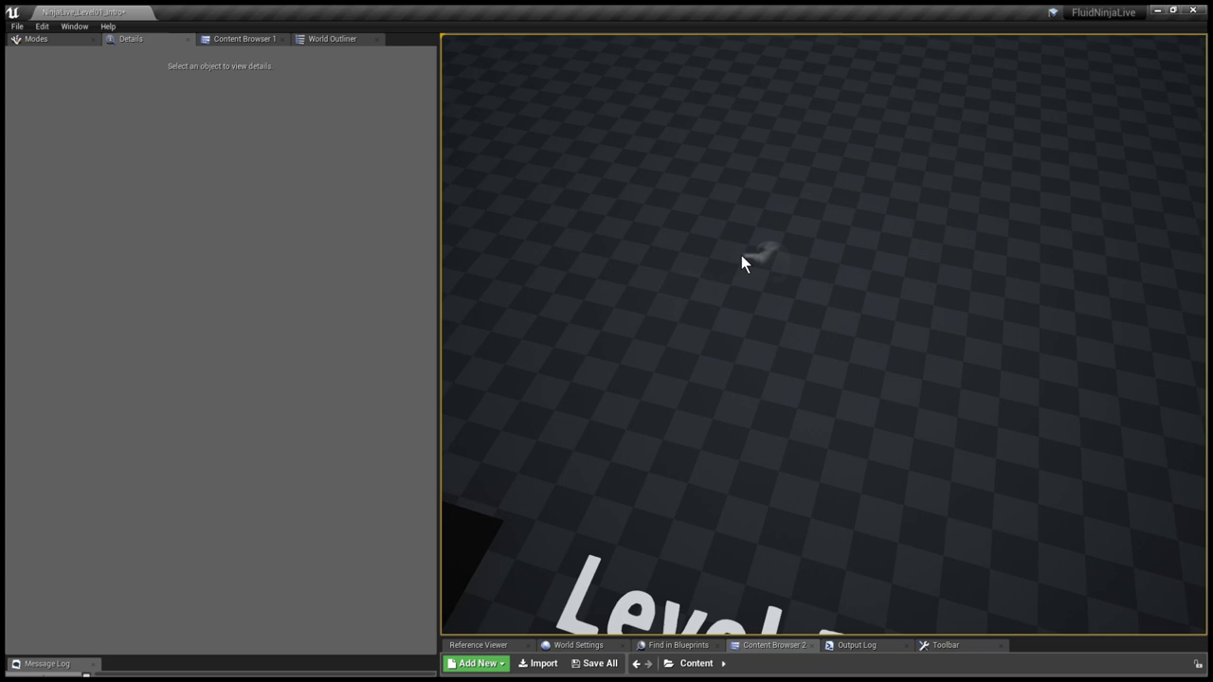
key(Escape)
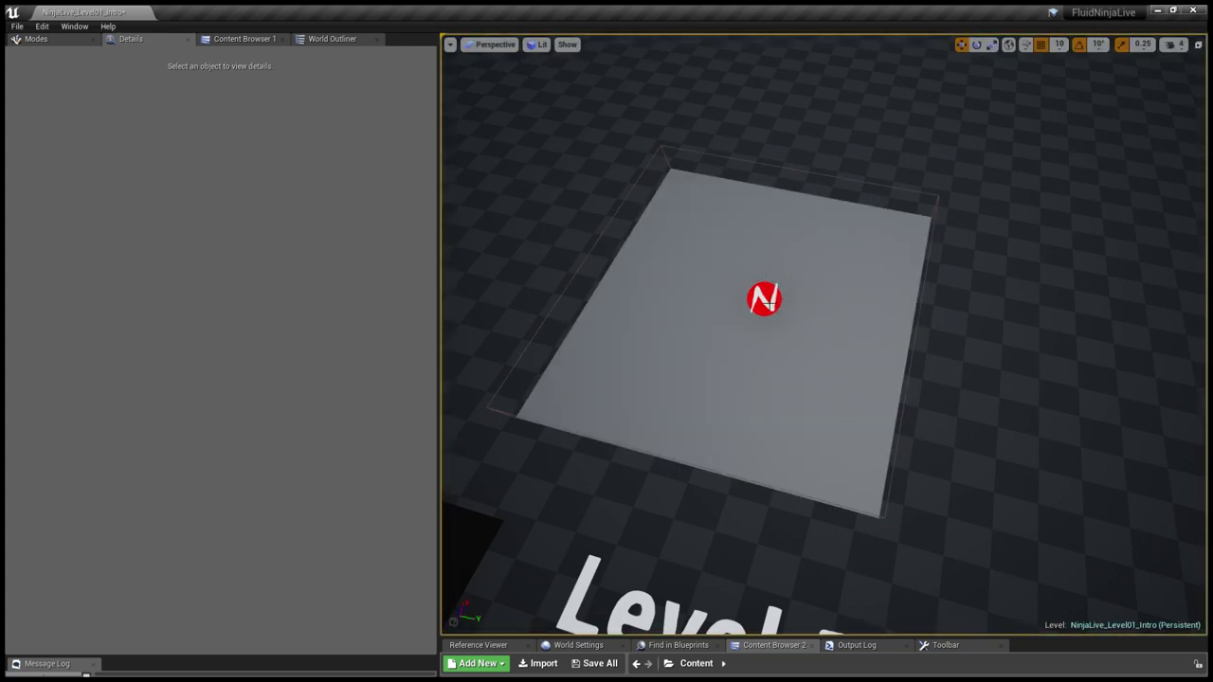
- Select the NinjaLive actor again and size its component list so that all components are listed
click(764, 300)
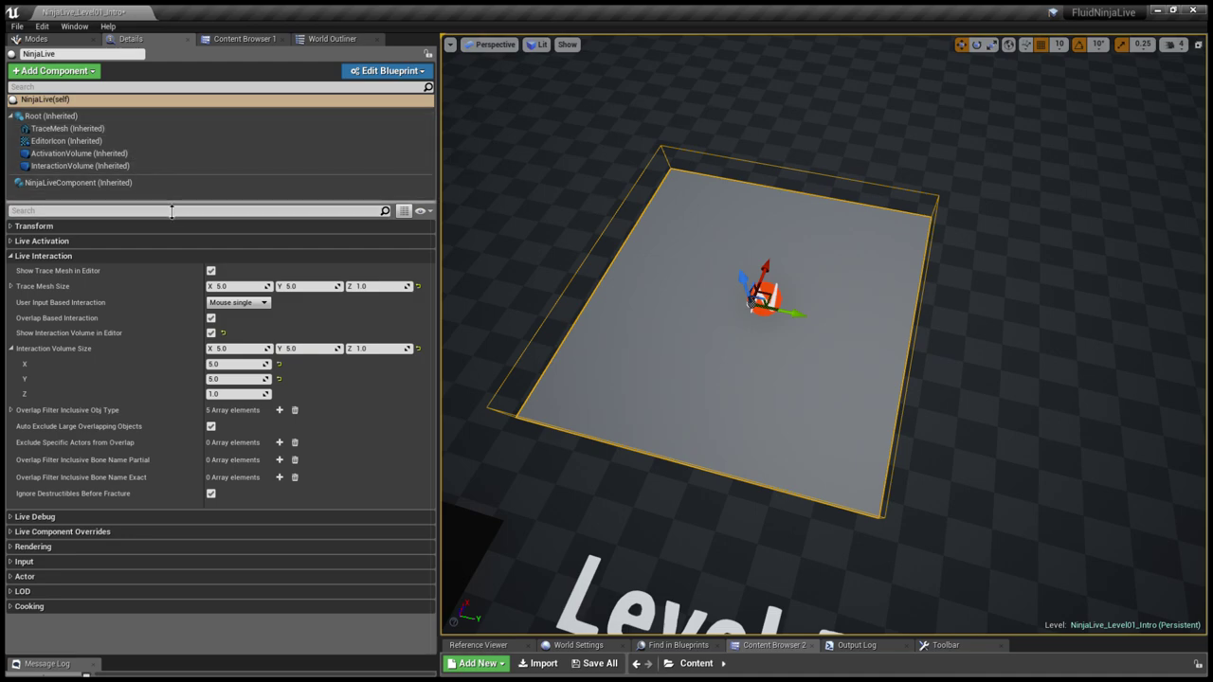
drag(171, 213, 174, 160)
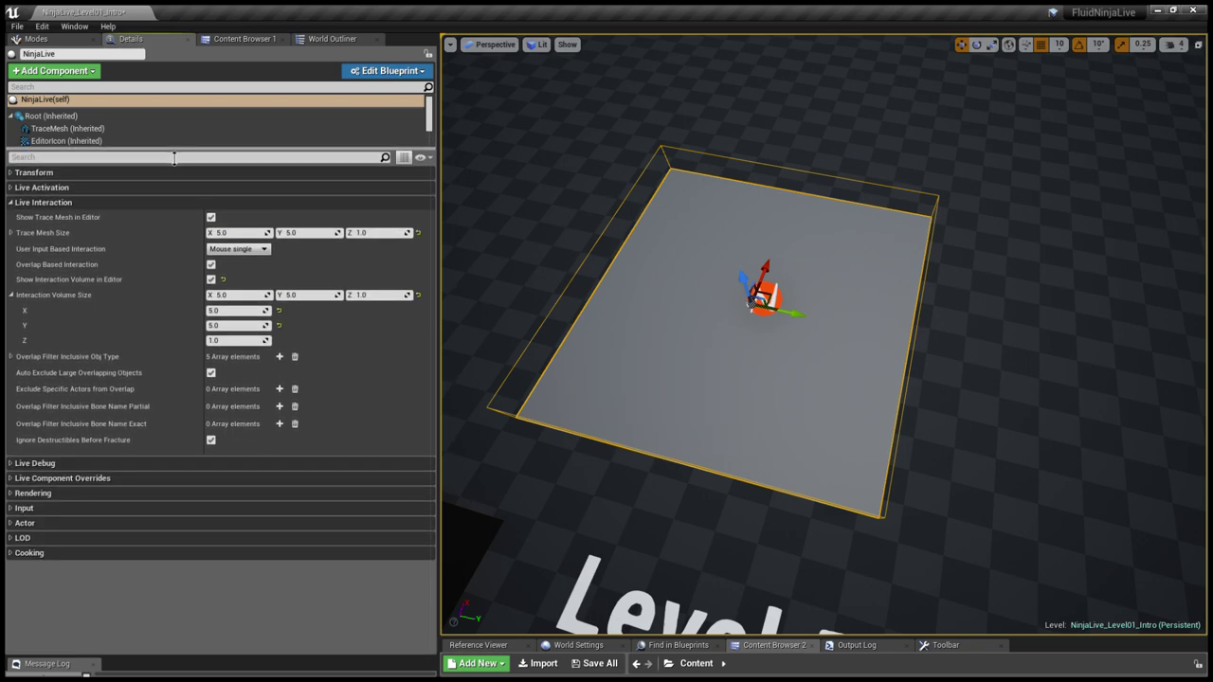
mouse_move(431, 107)
mouse_down()
mouse_move(427, 148)
mouse_move(429, 98)
mouse_up()
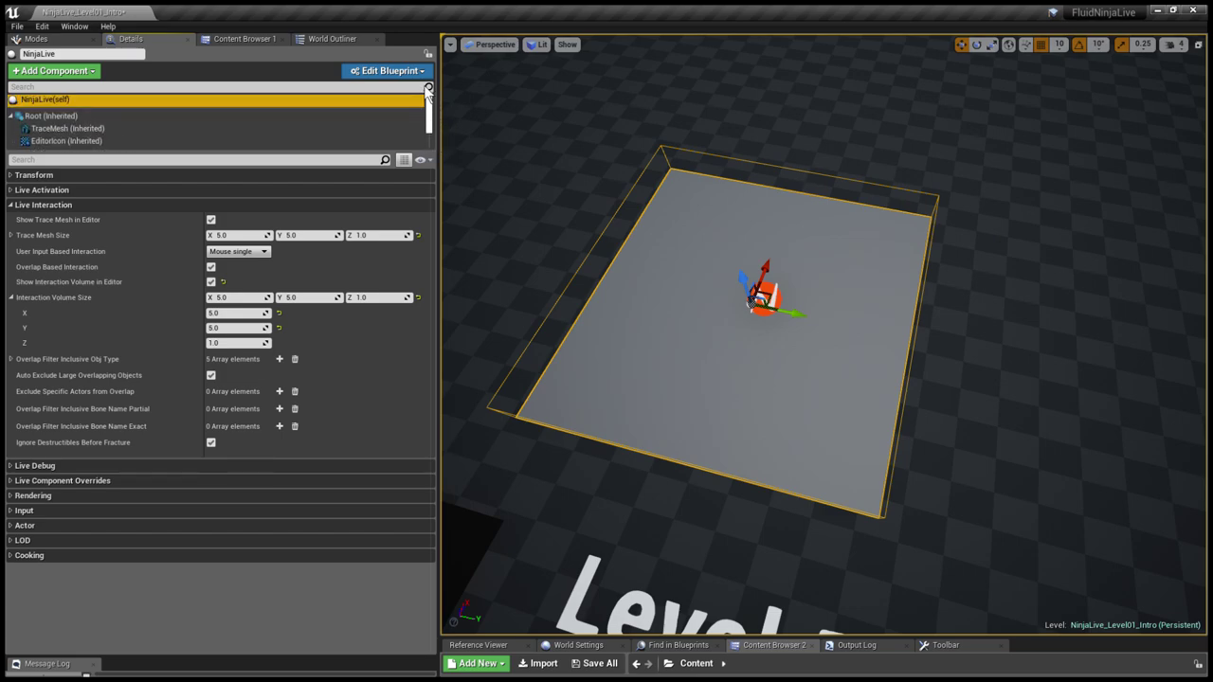
drag(265, 161, 264, 210)
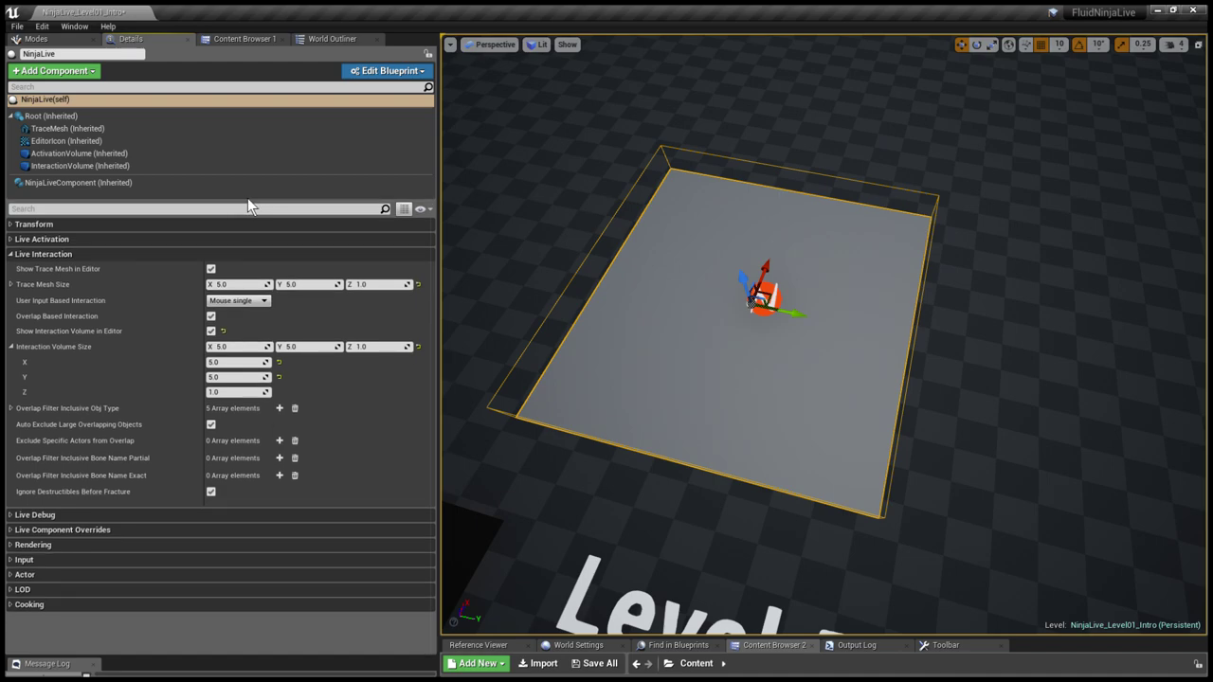
- Select the inherited NinjaLiveComponent, collapse its Live Interaction settings and expand Live Generic
click(31, 185)
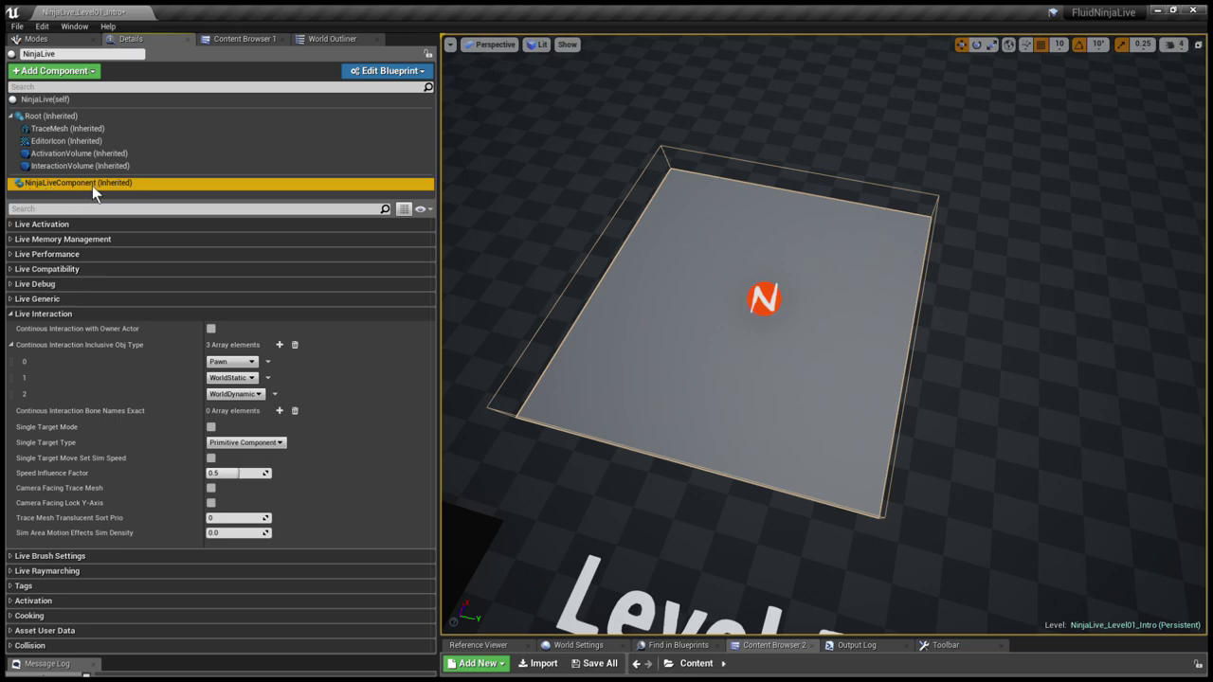
click(52, 314)
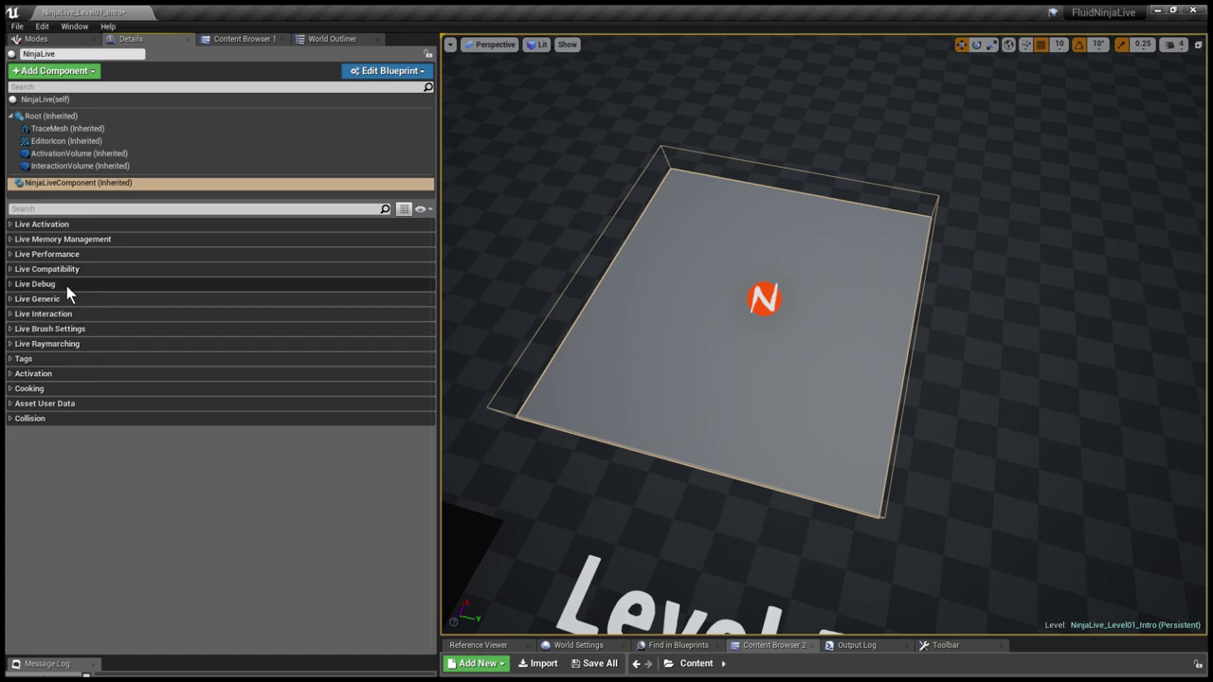
click(11, 301)
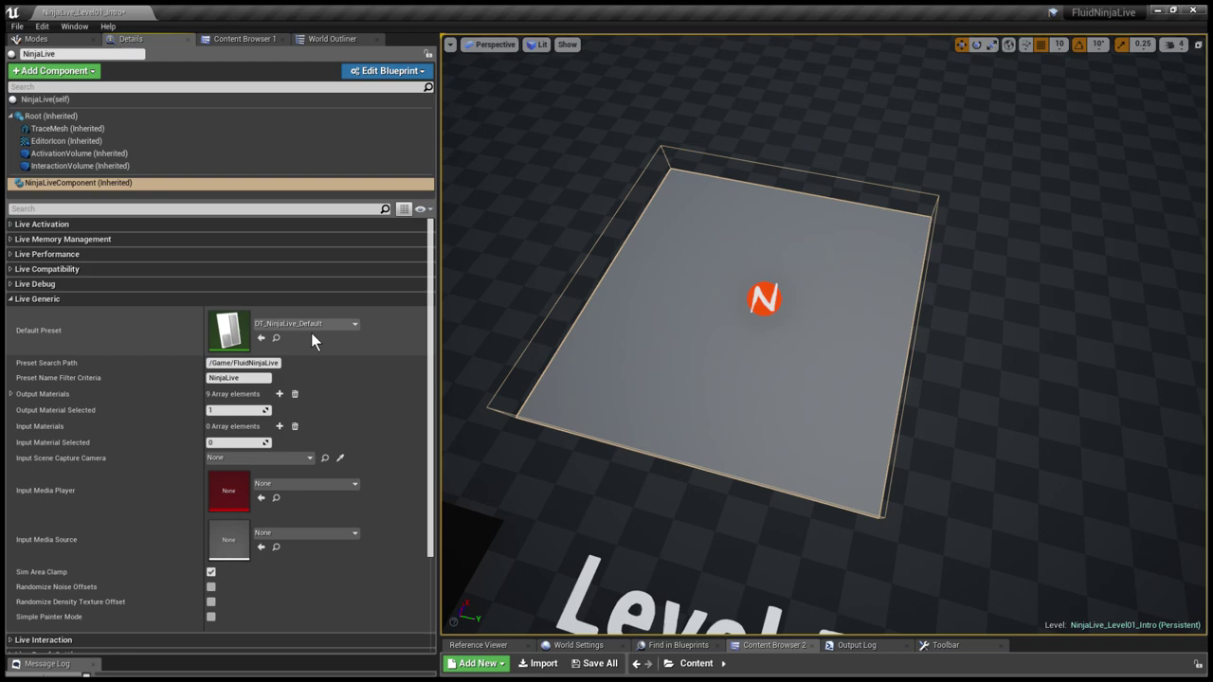
- Review the component's Output Materials array and add an empty element to it
click(12, 394)
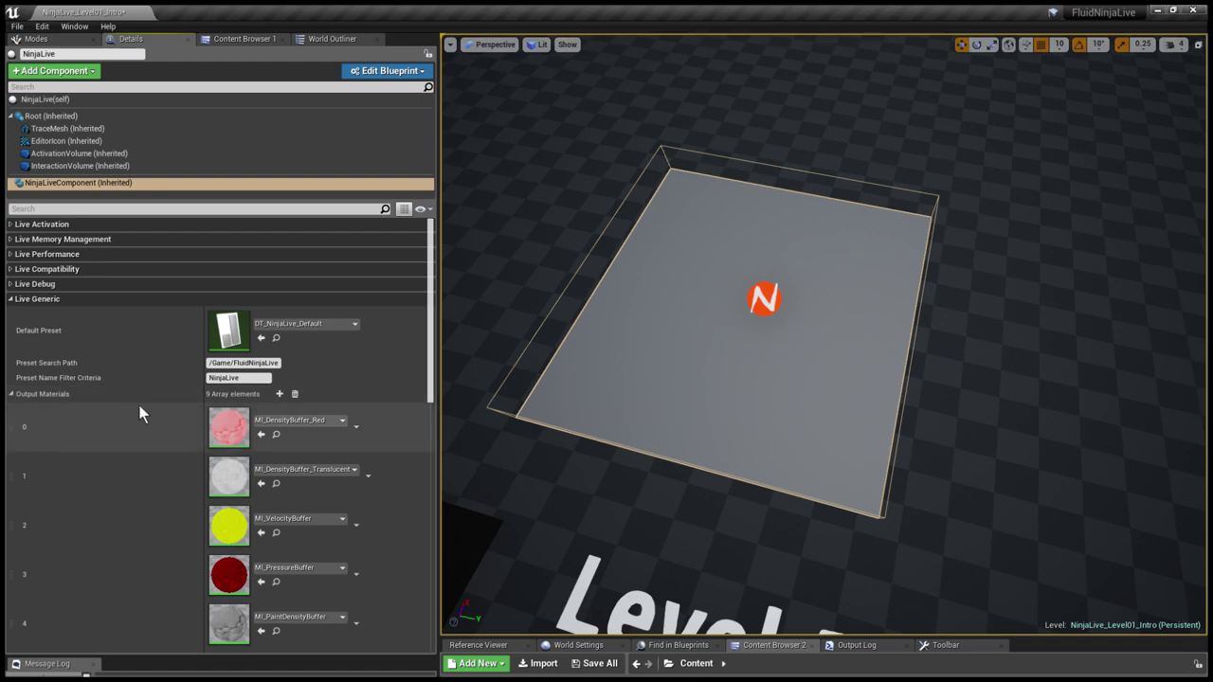
scroll(346, 485, down, 3)
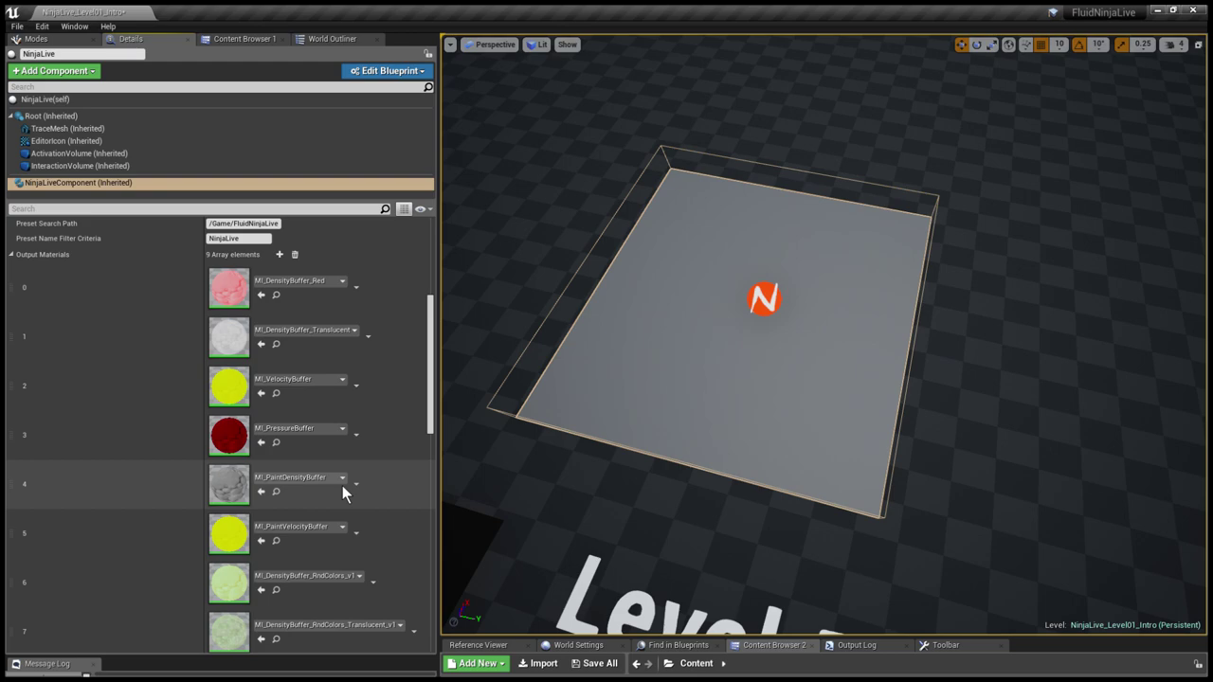
scroll(342, 485, down, 2)
scroll(344, 489, up, 3)
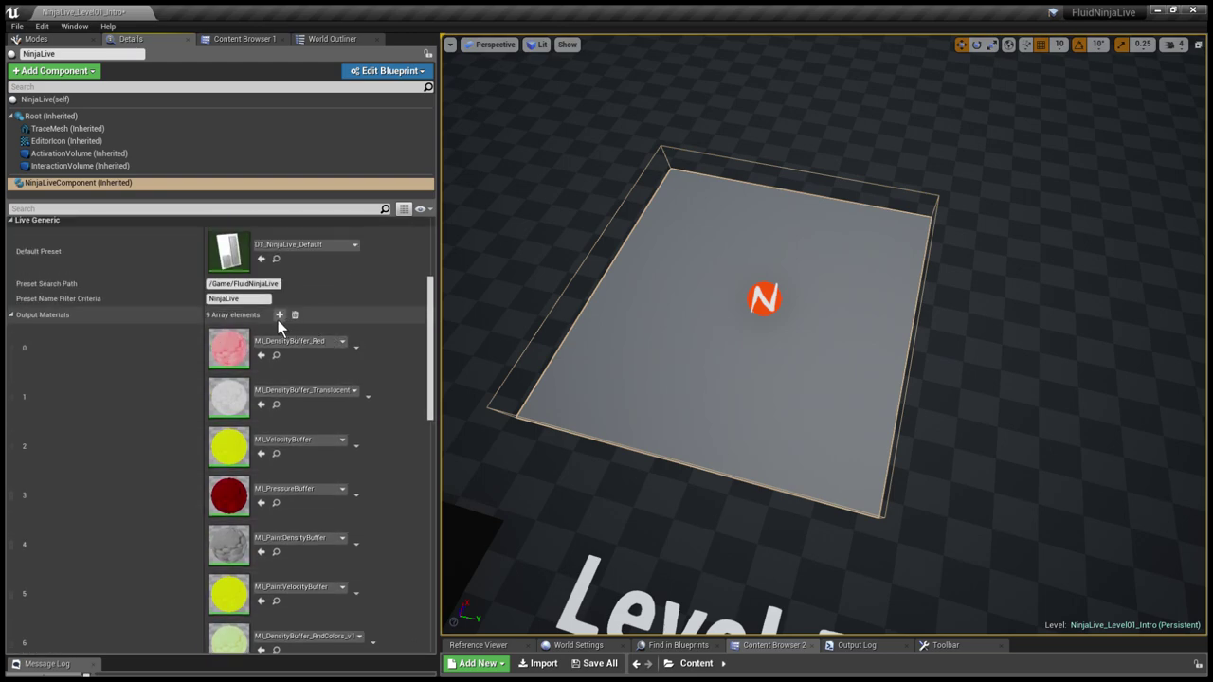
click(278, 316)
scroll(219, 424, down, 6)
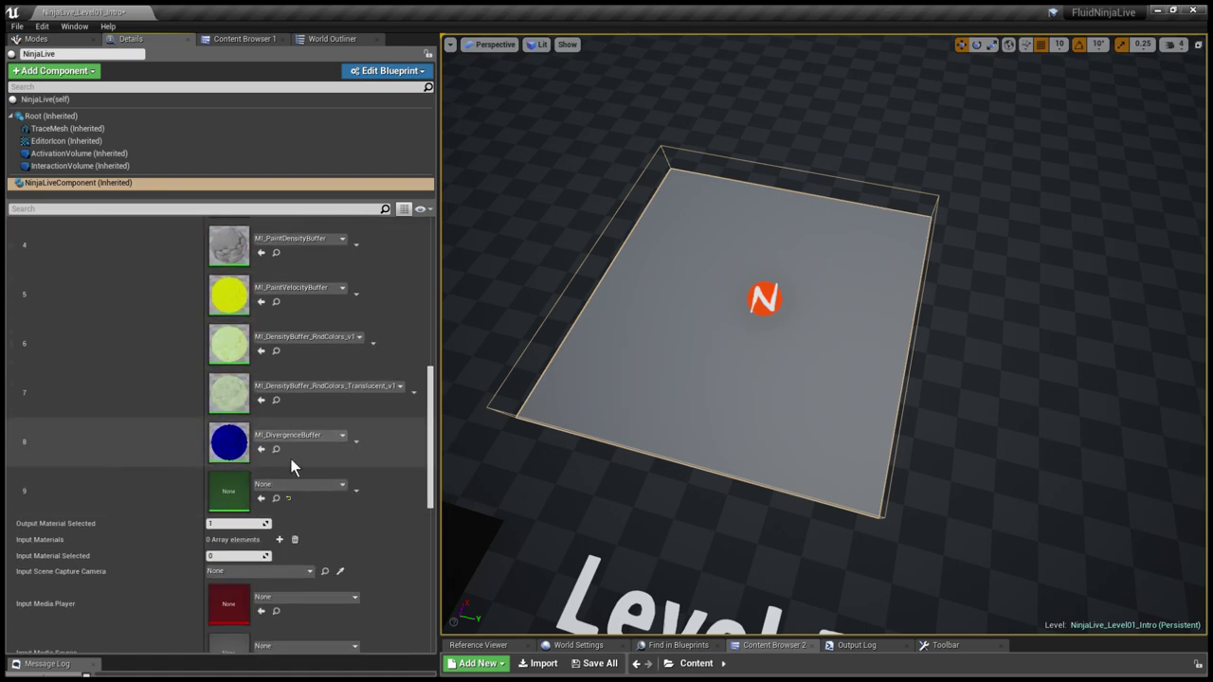
- Assign MI_PawnHands_ColorPaintBuffer_Purple from the OutputMaterials Instance_Examples folder to element 9 of the component's Output Materials array
click(277, 450)
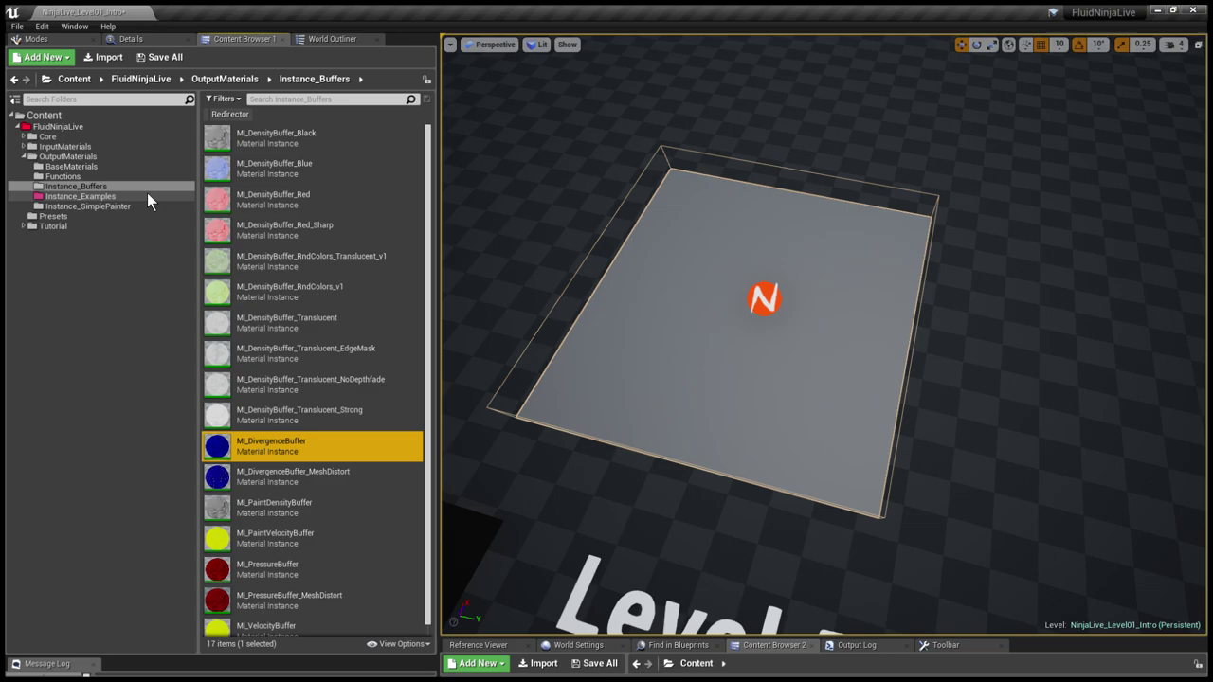
click(85, 157)
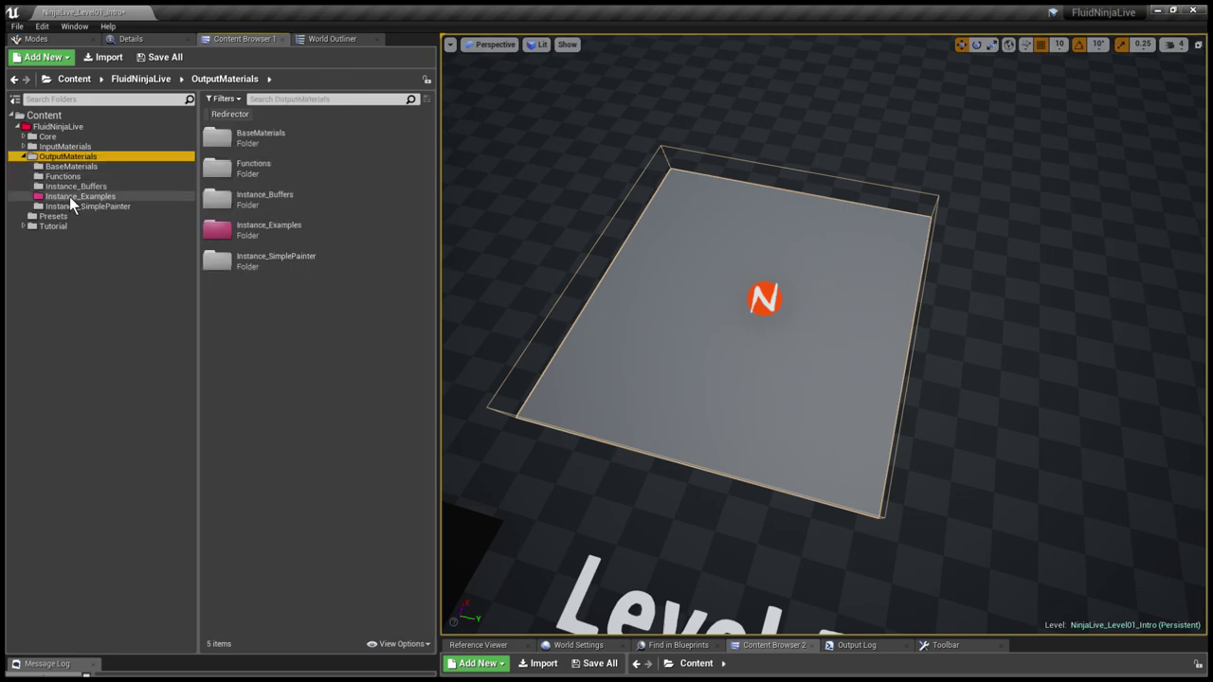
click(69, 196)
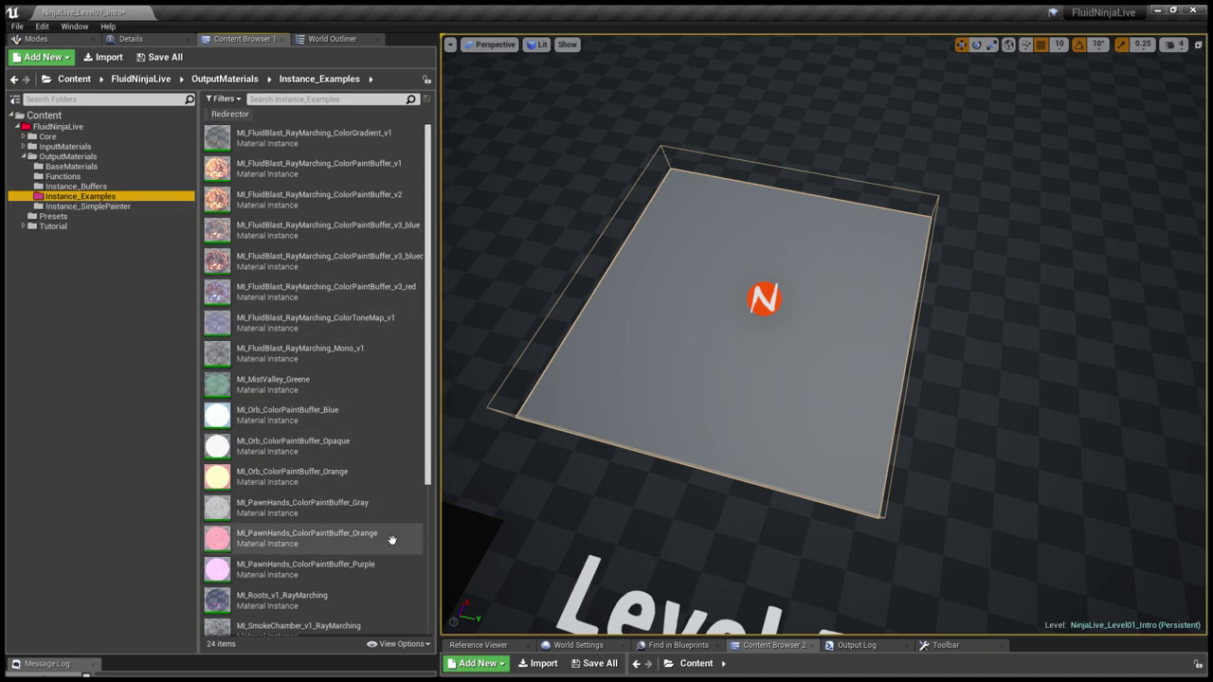
click(370, 571)
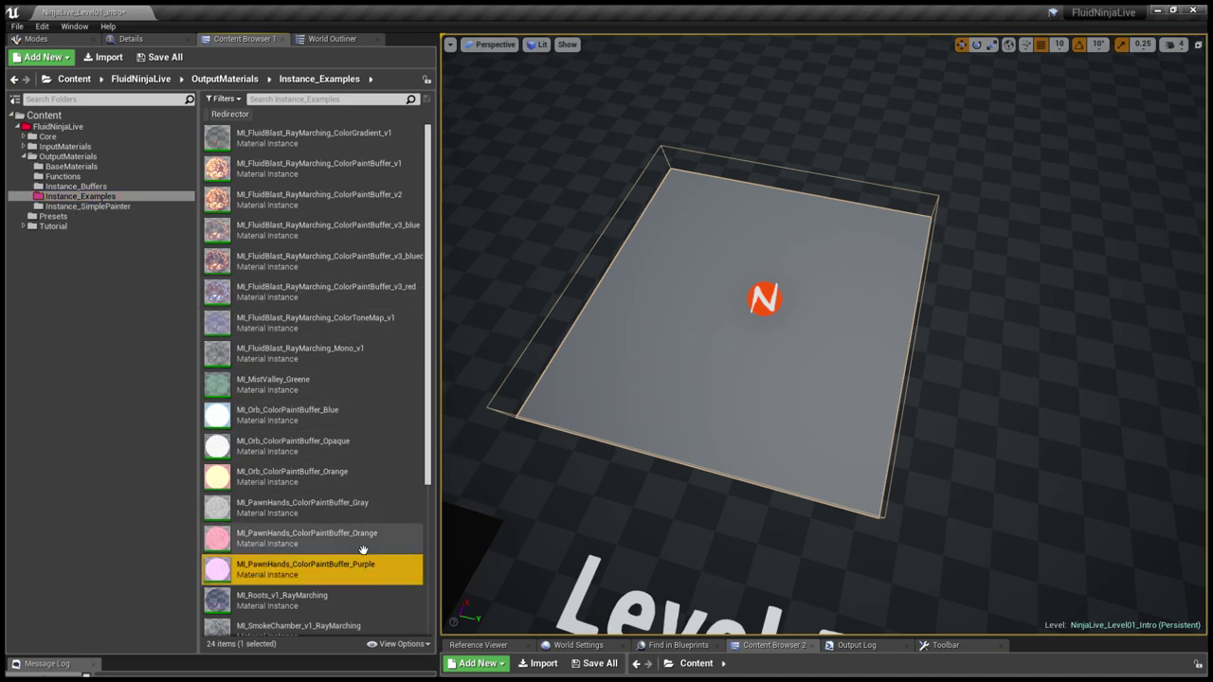
click(131, 41)
click(262, 500)
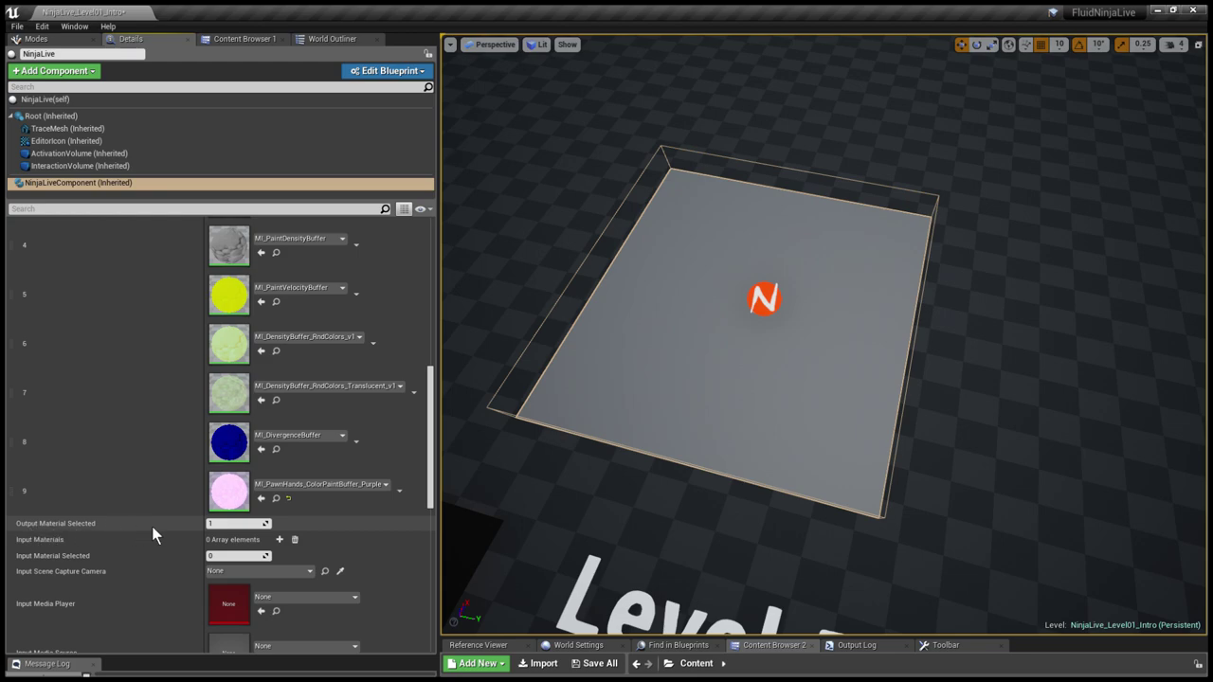
- Set Output Material Selected to 9, try painting with it in a play session, and stop playing
click(228, 525)
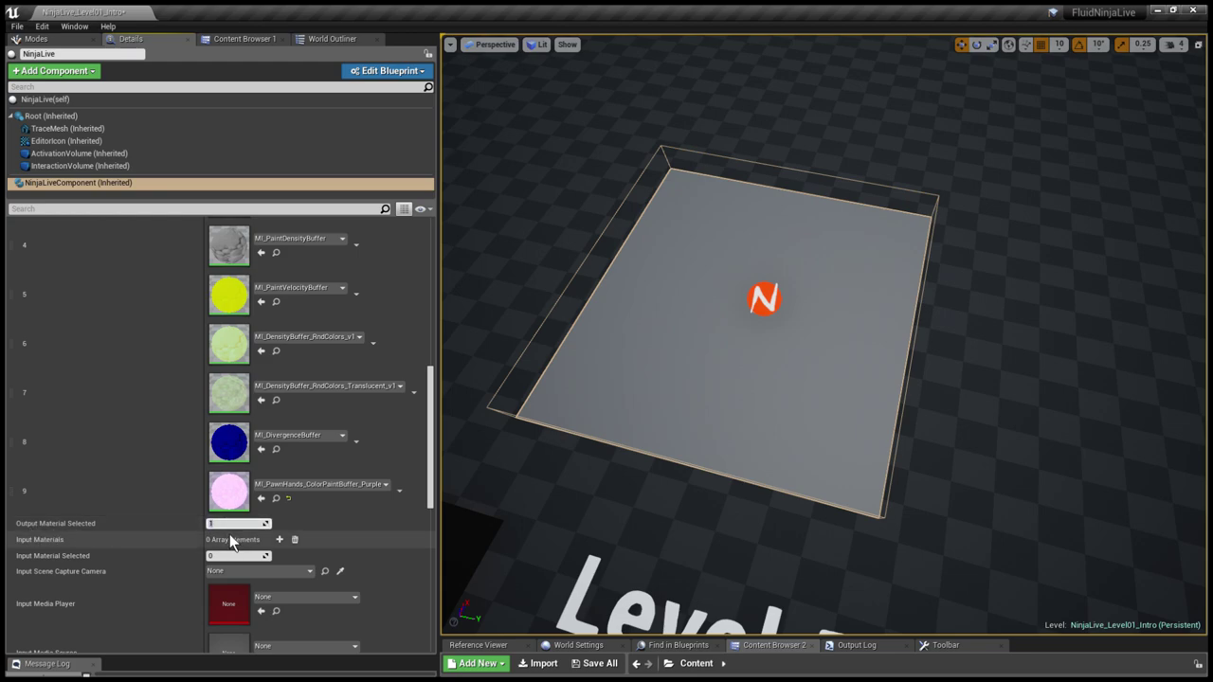
text(9)
key(Return)
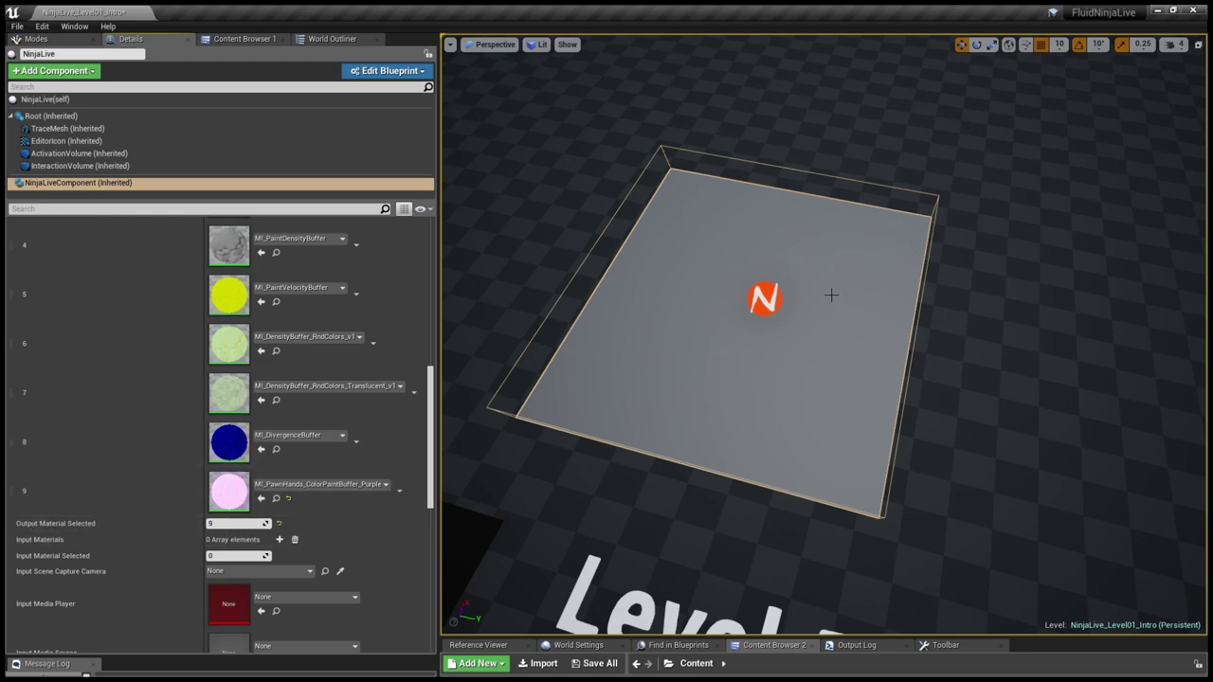
key(alt+p)
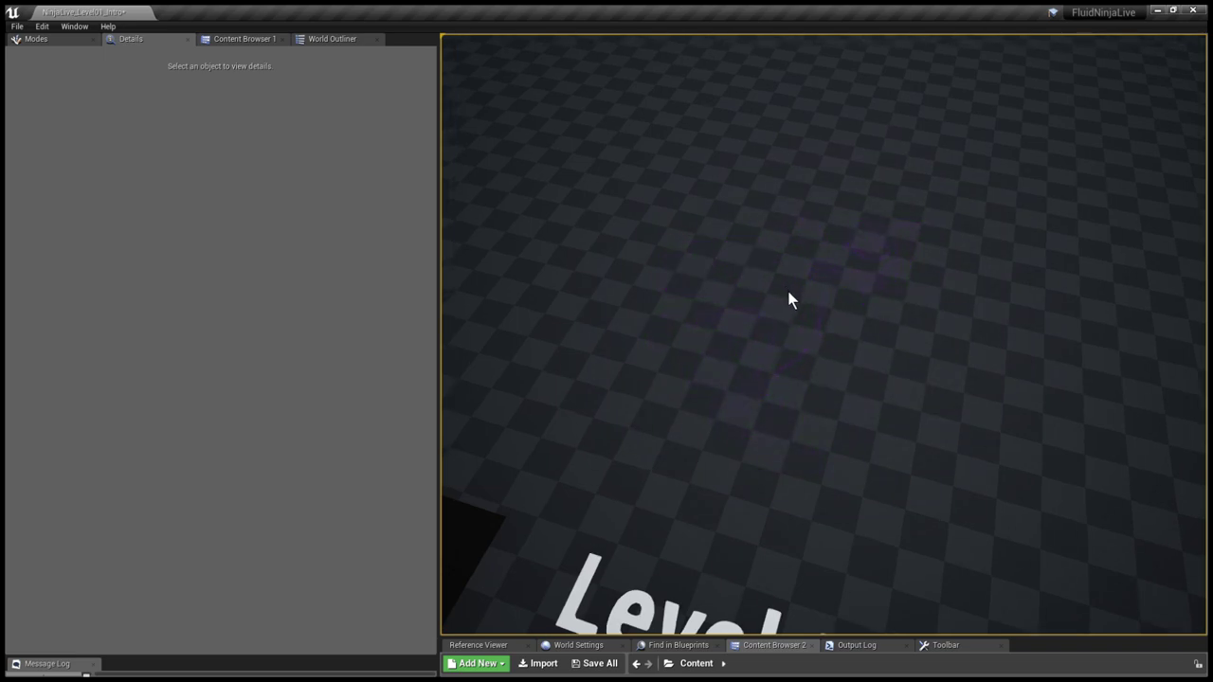
key(Escape)
- Select the distant Mannequin1 character and move it to the Stage 1 area, beside the corner of the NinjaLive trace mesh
right_drag(777, 317, 905, 317)
right_drag(828, 322, 1075, 199)
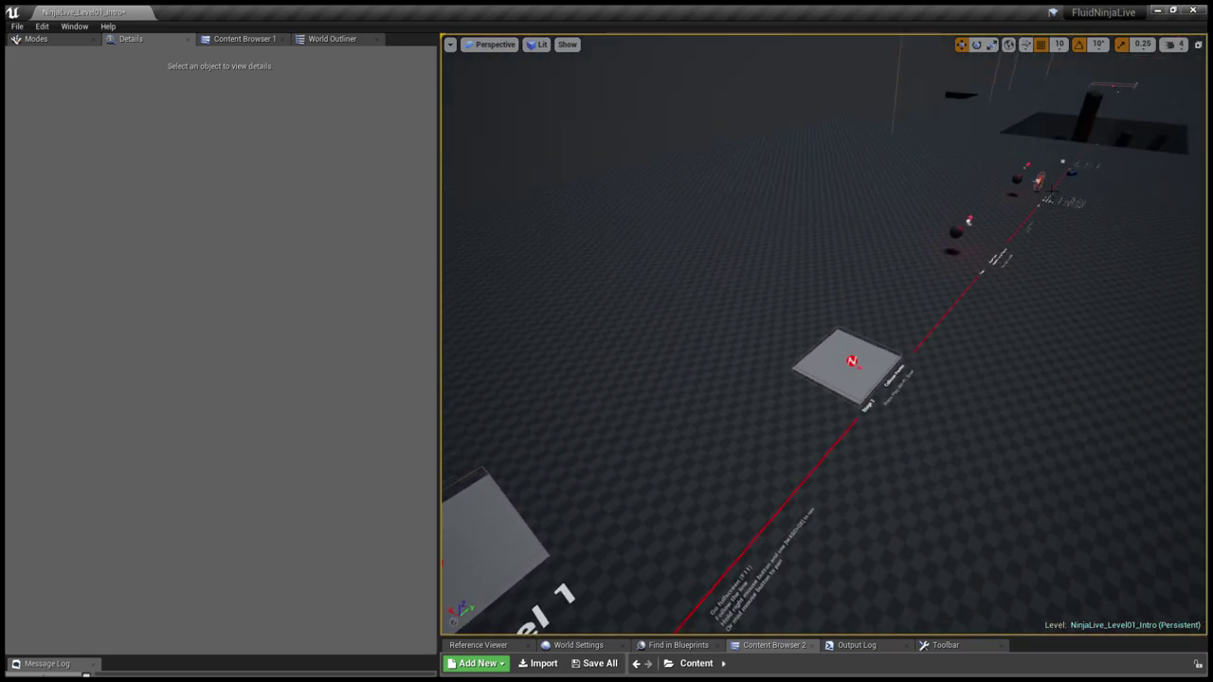
click(1043, 184)
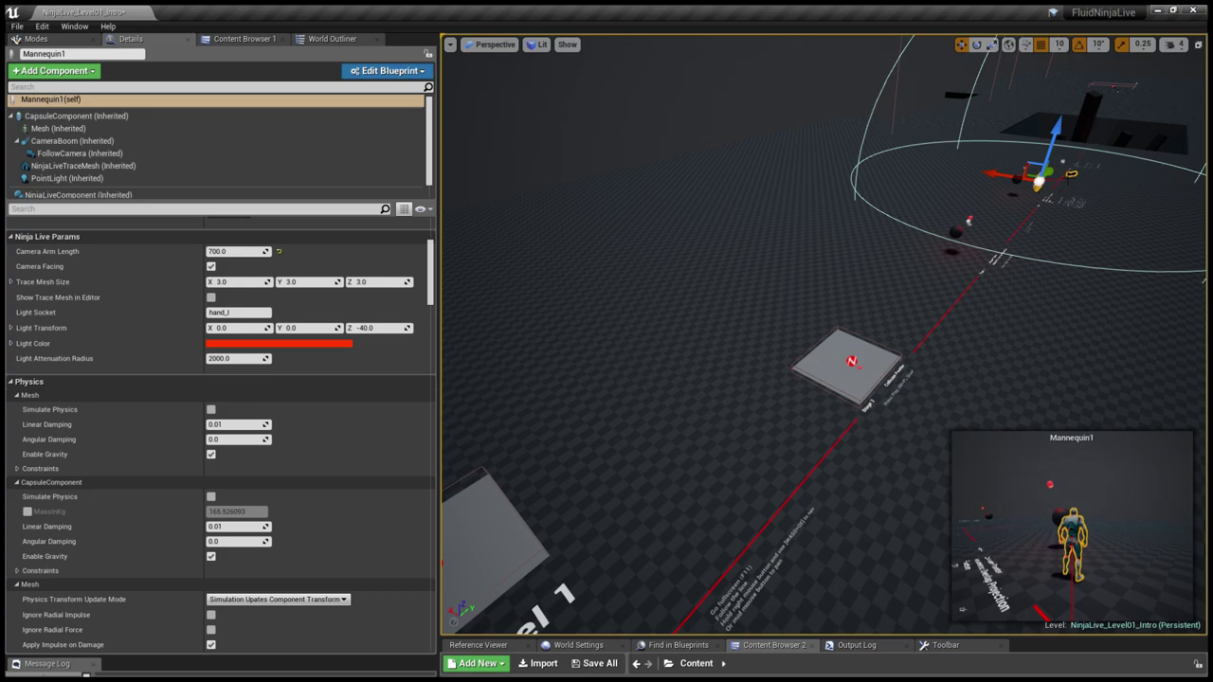
drag(1060, 170, 870, 345)
key(f)
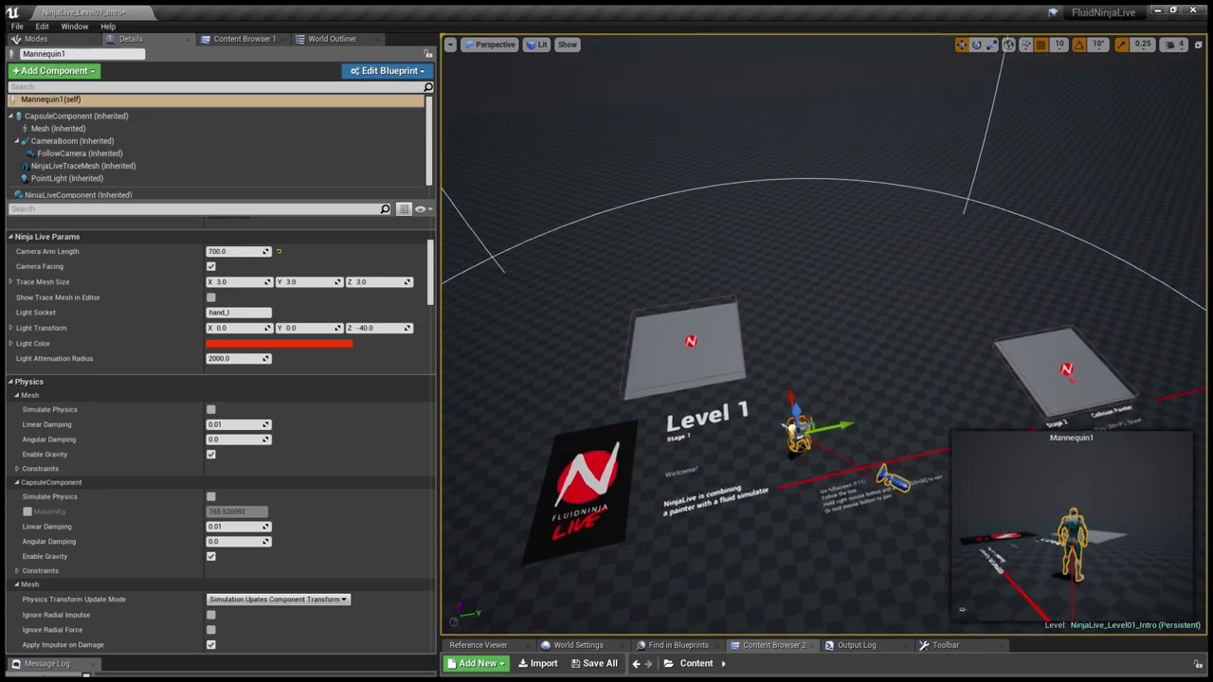
drag(853, 424, 810, 342)
scroll(787, 341, up, 8)
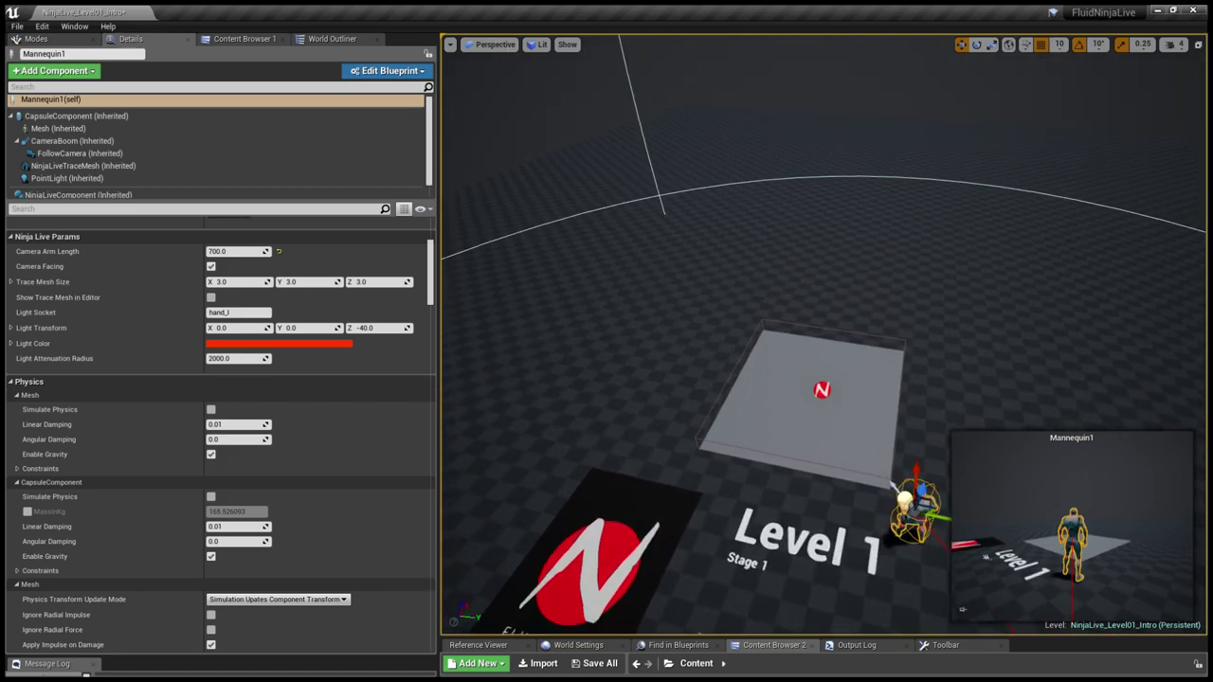
- Play the level with the mannequin beside the Stage 1 trace mesh, stop playing, and bring the whole trace mesh area into view
key(alt+p)
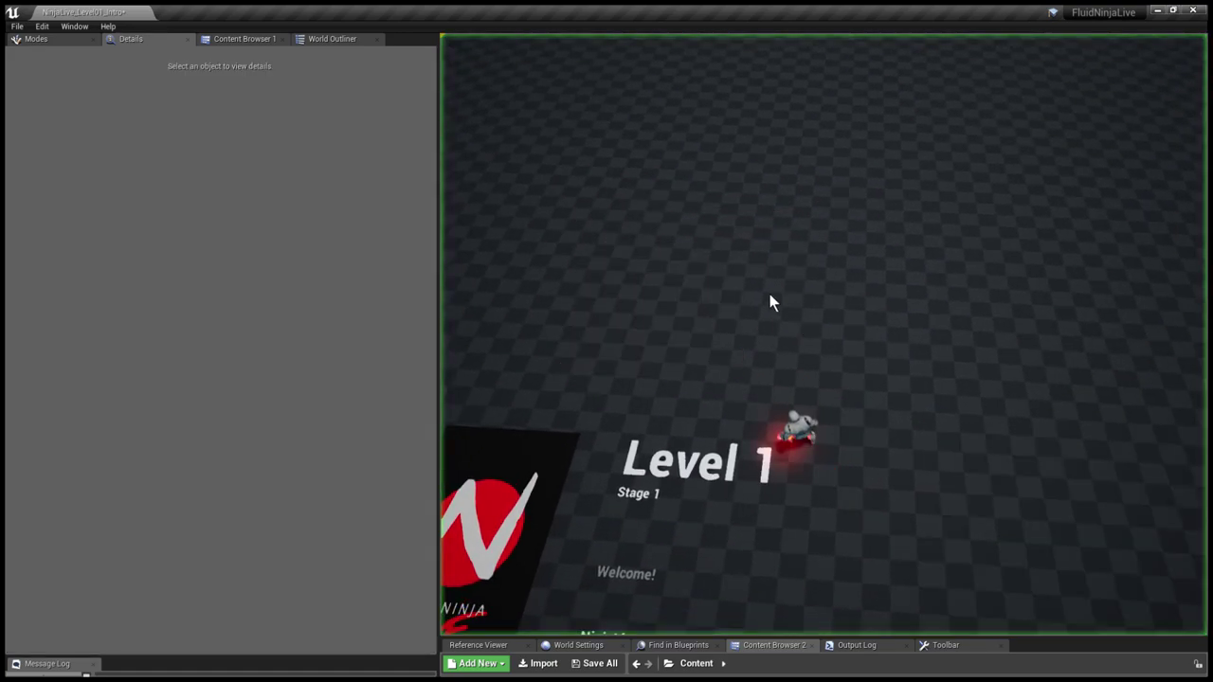
key(Escape)
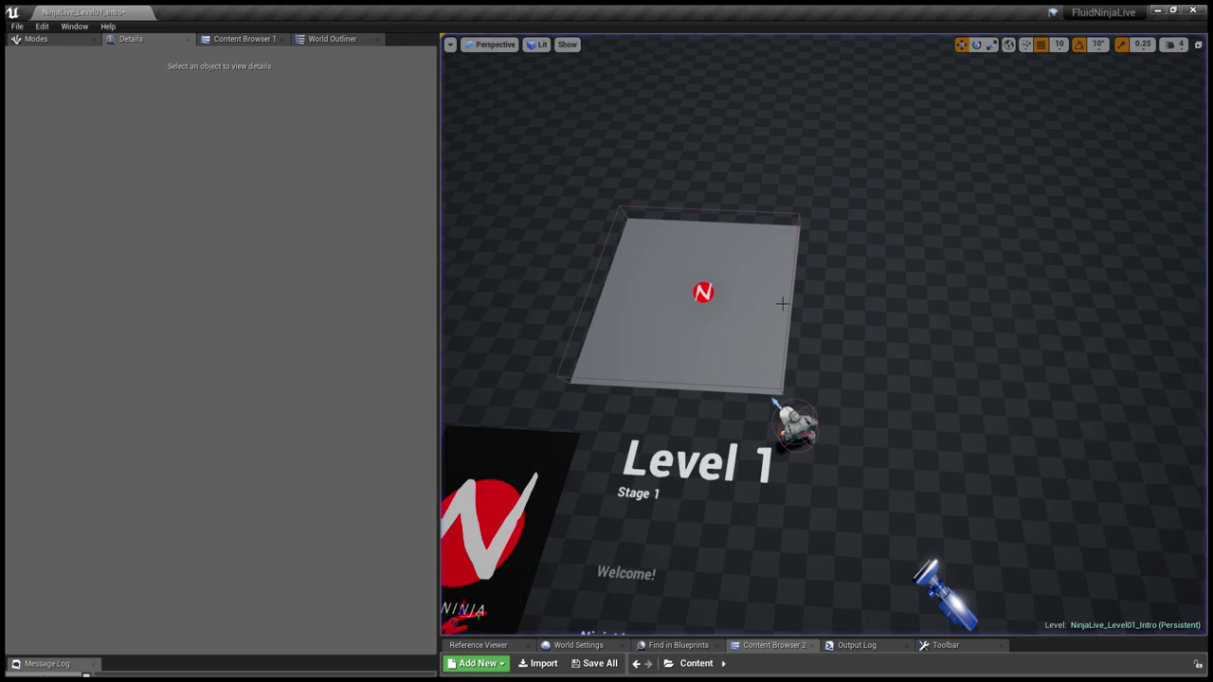
middle_drag(824, 334, 681, 327)
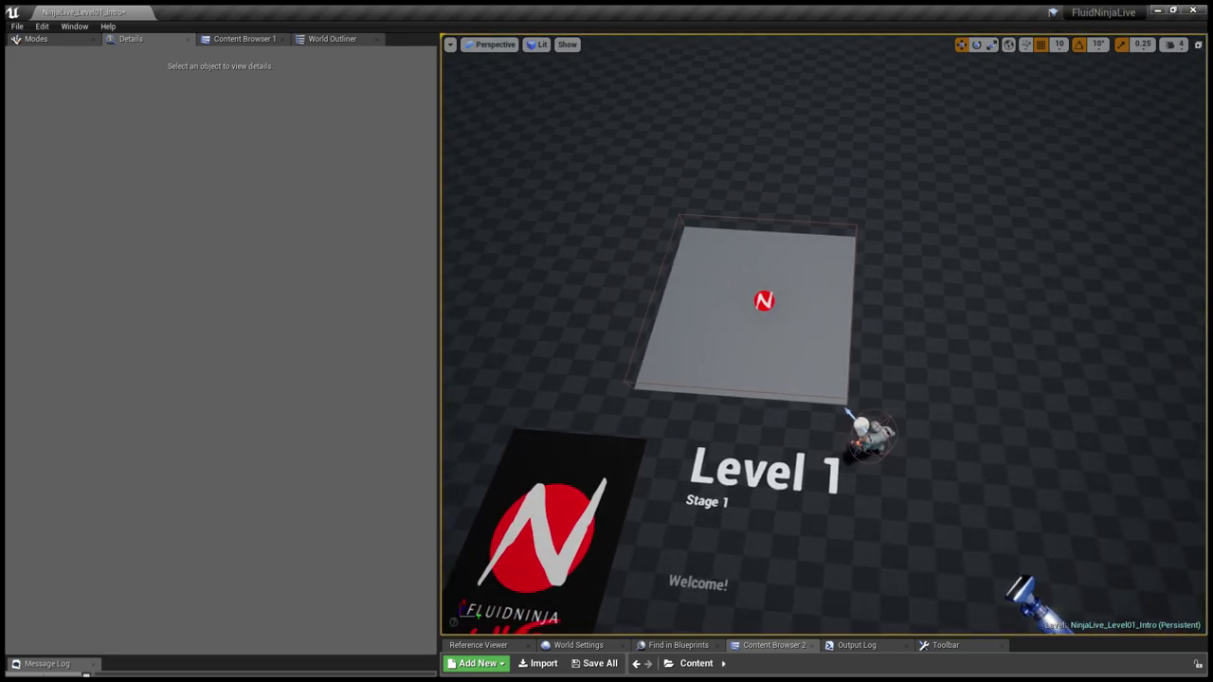
middle_drag(838, 295, 845, 295)
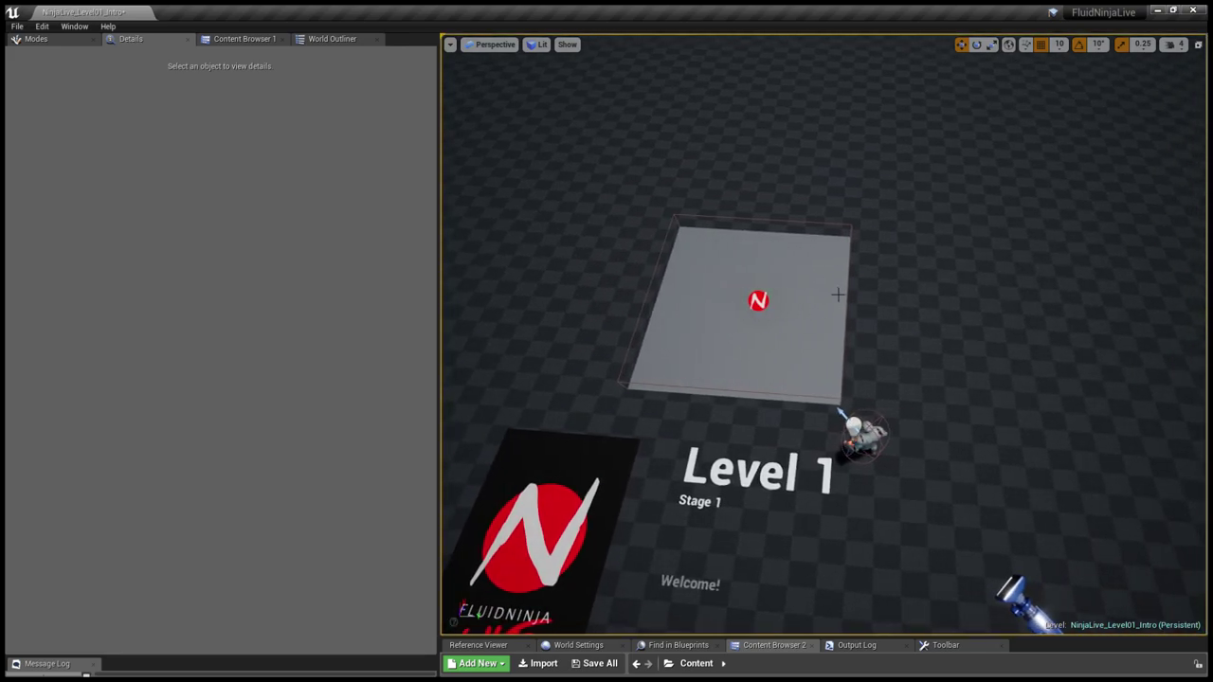
- Place a NinjaLive_Utilities blueprint from the FluidNinjaLive folder in the level, on the floor beside the trace mesh
click(227, 42)
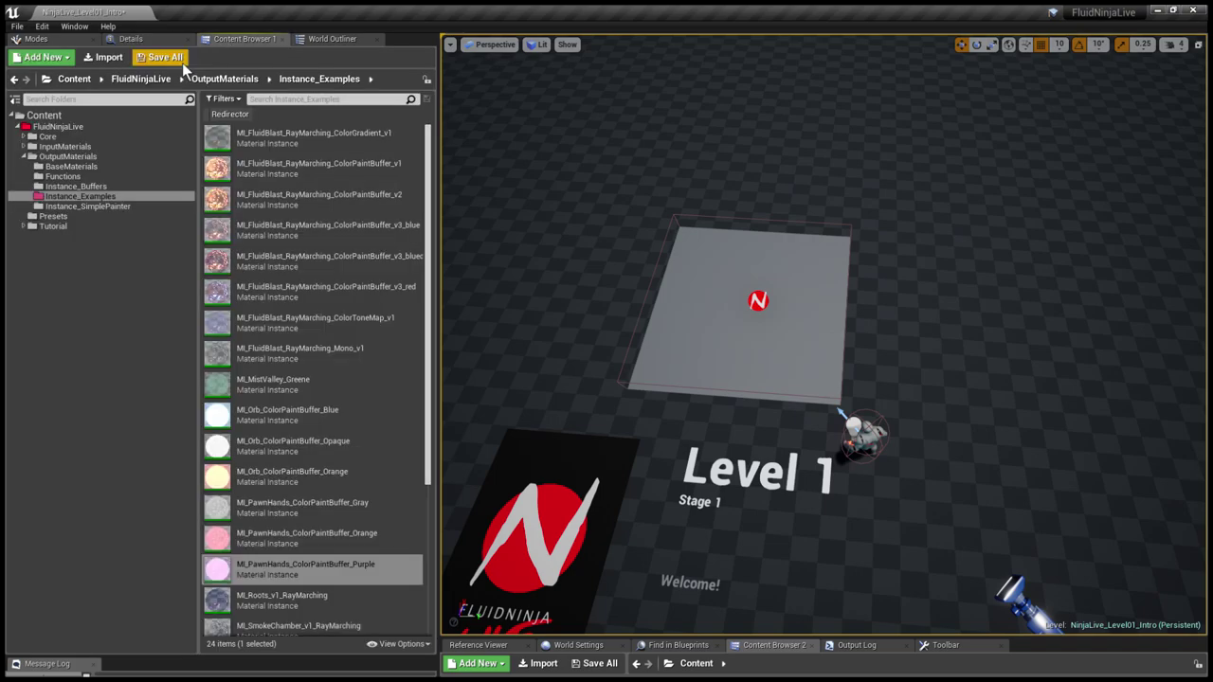
click(76, 129)
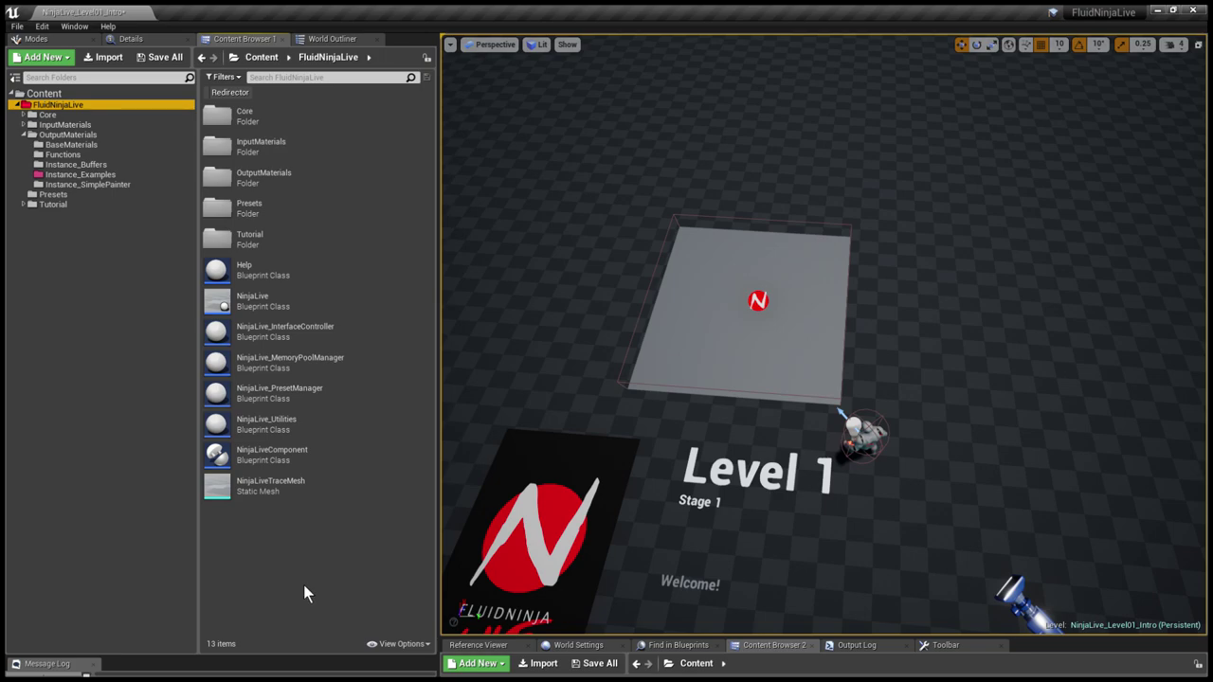
click(270, 423)
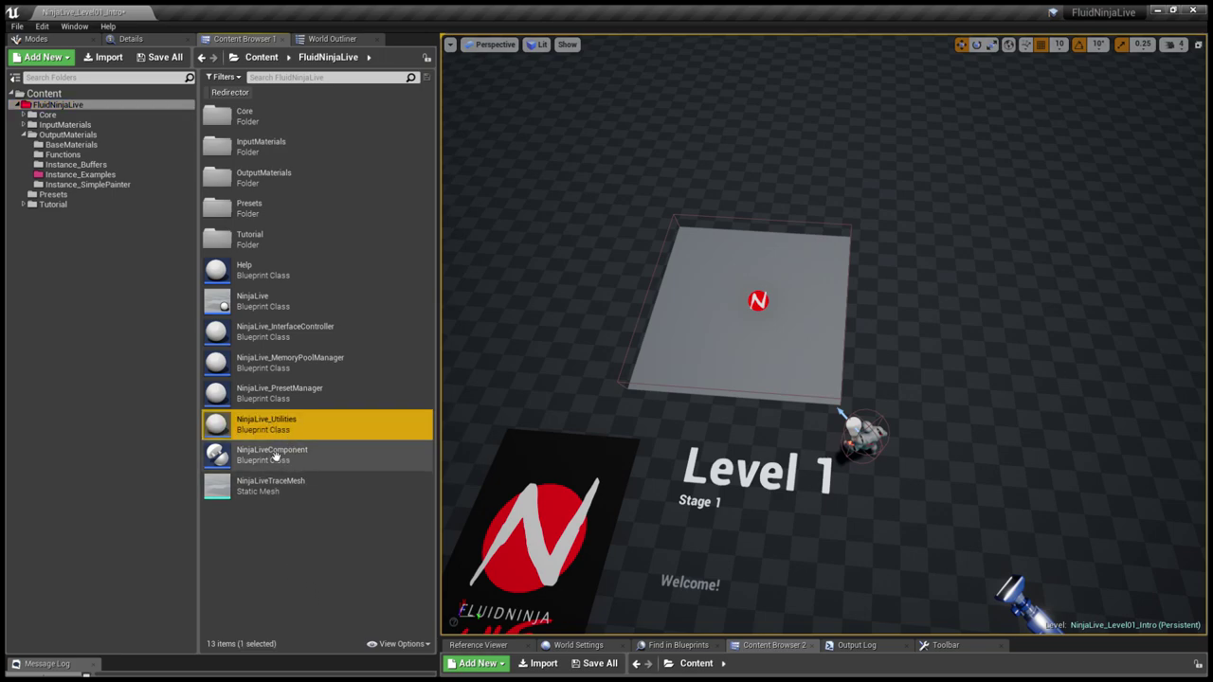
drag(225, 433, 533, 267)
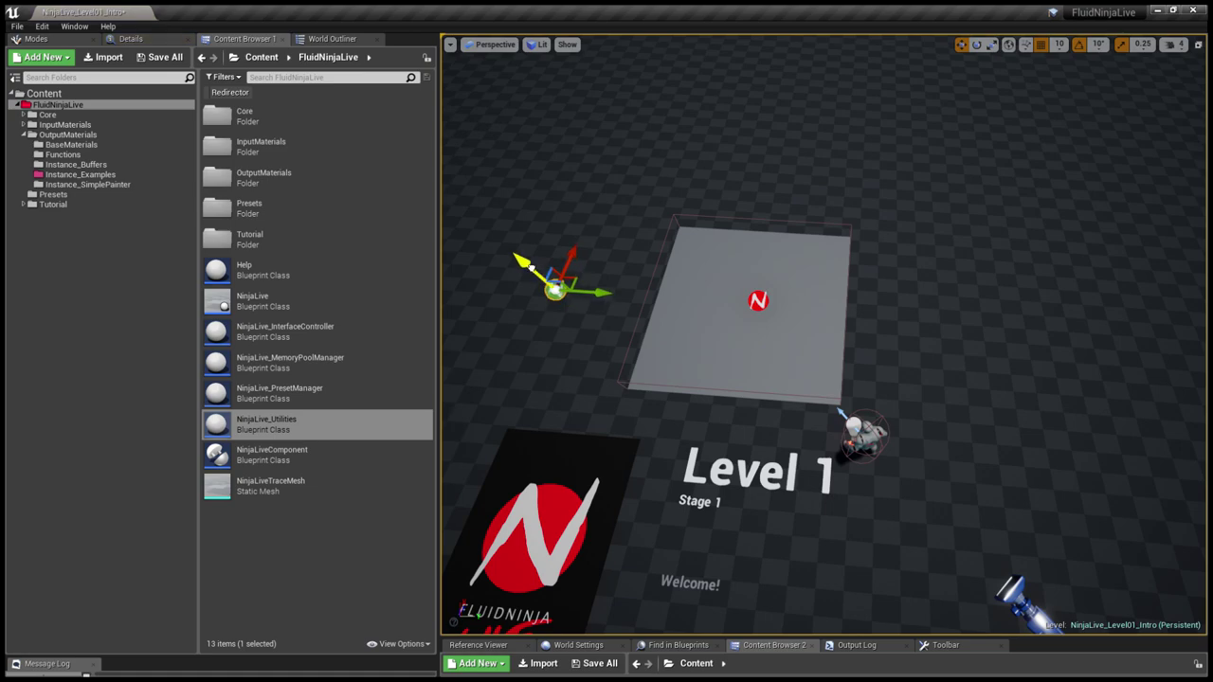
- Select the new NinjaLive_Utilities actor and enable Possess Nearest Pawn in its Live Tools Camera settings
click(583, 246)
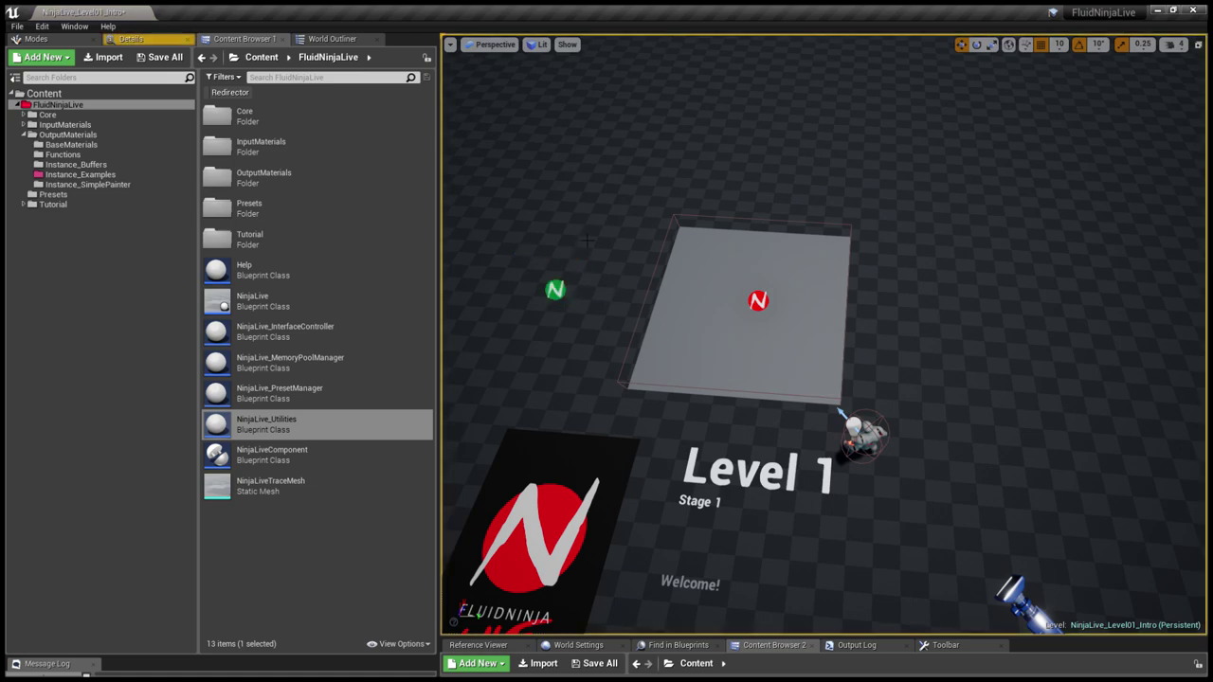
click(555, 289)
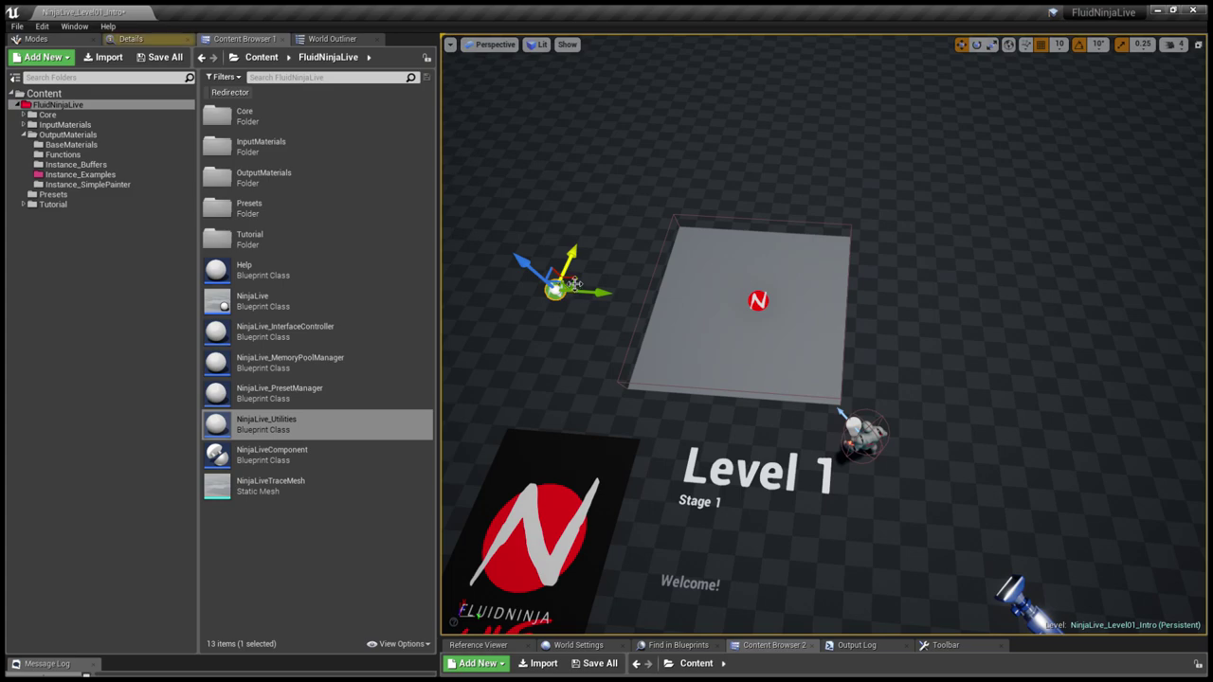
click(145, 41)
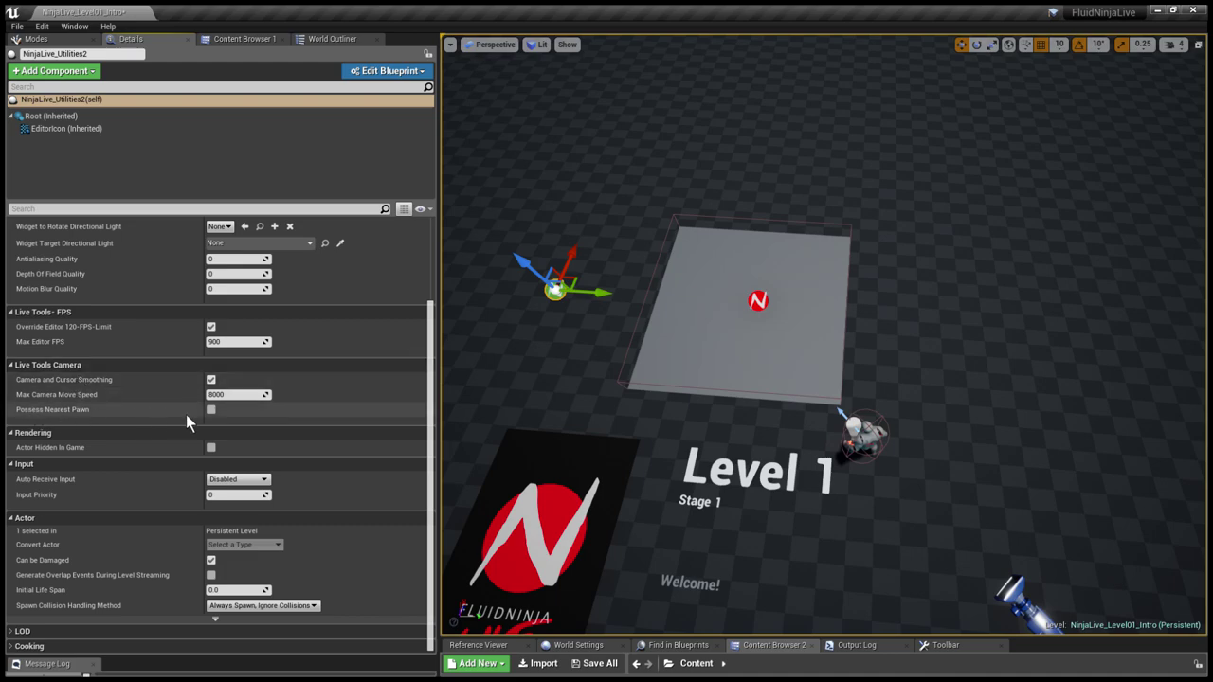
click(211, 410)
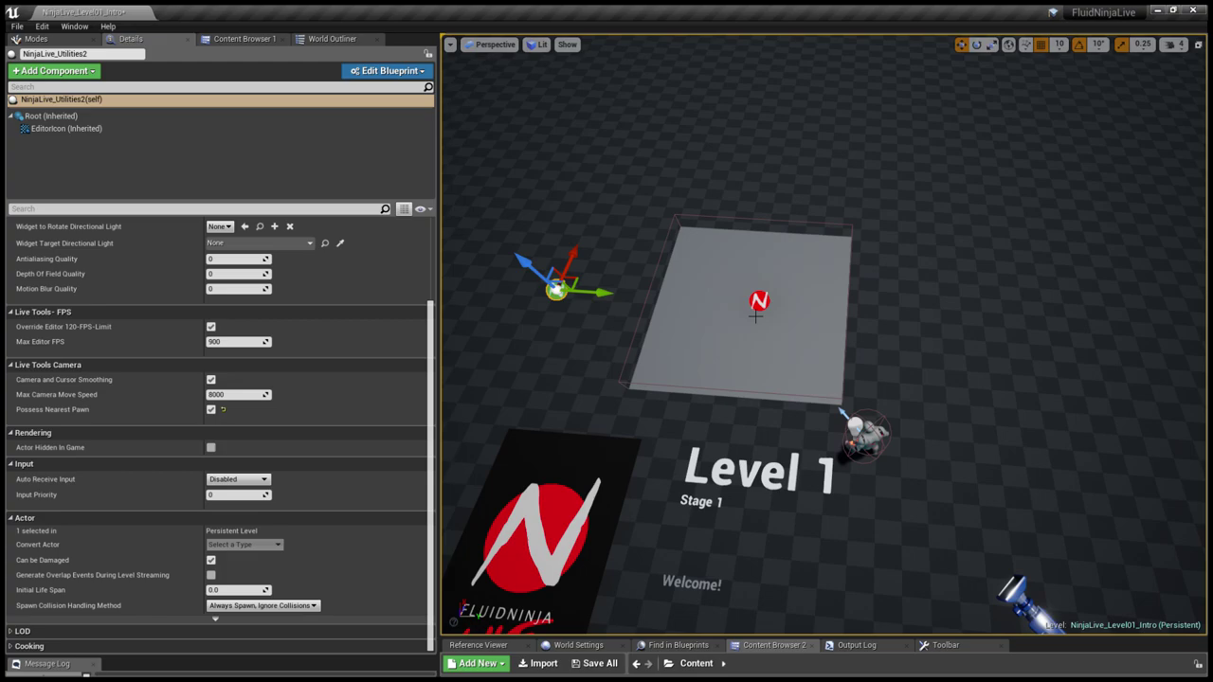
- Play the level in fullscreen, run the mannequin around the trace mesh area, then stop playing and leave fullscreen
key(F11)
key(alt+p)
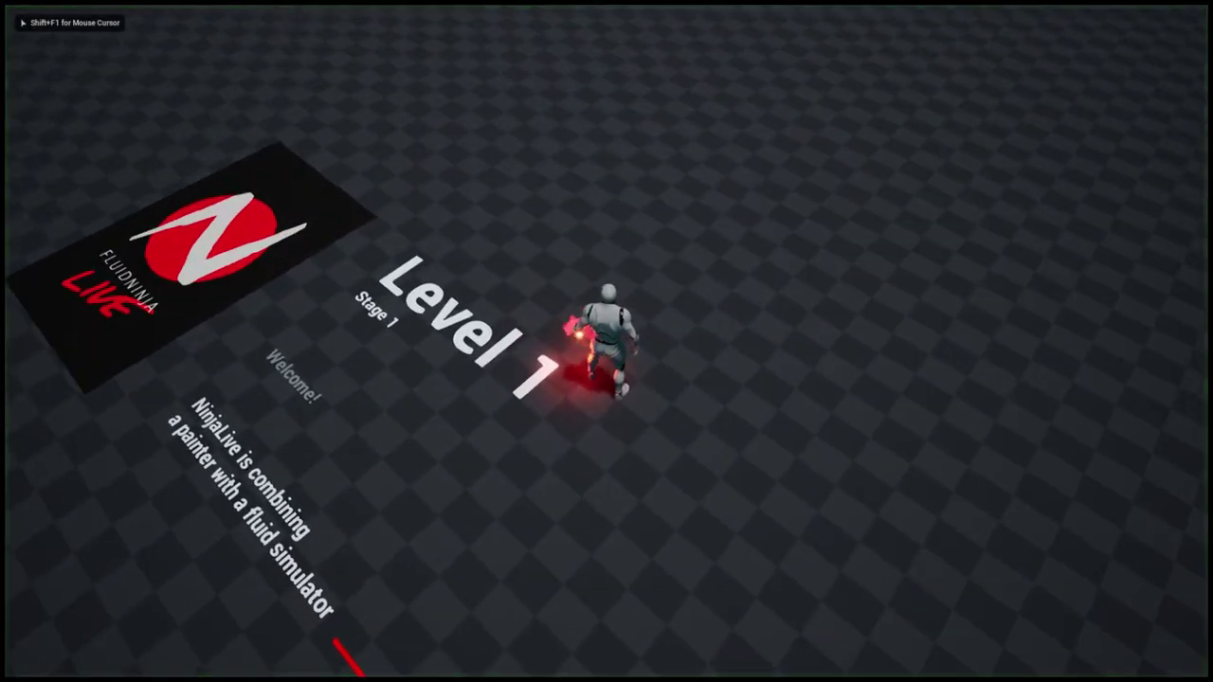
key(d)
key(s)
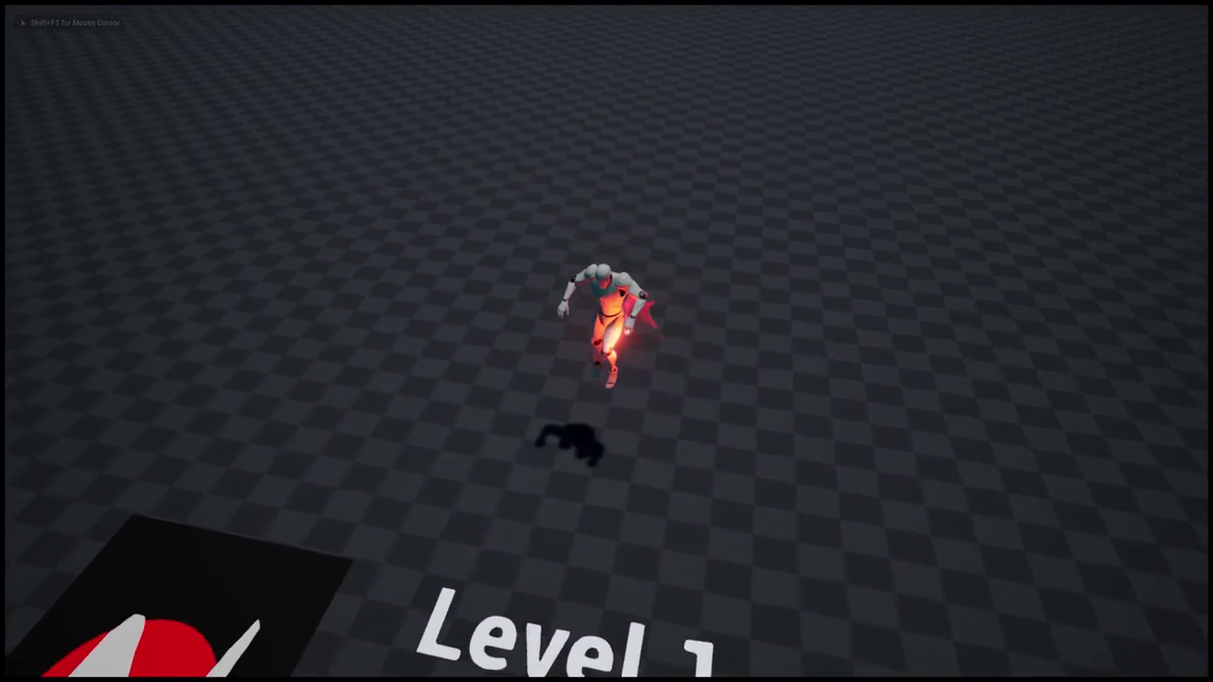
key(shift+F1)
key(Escape)
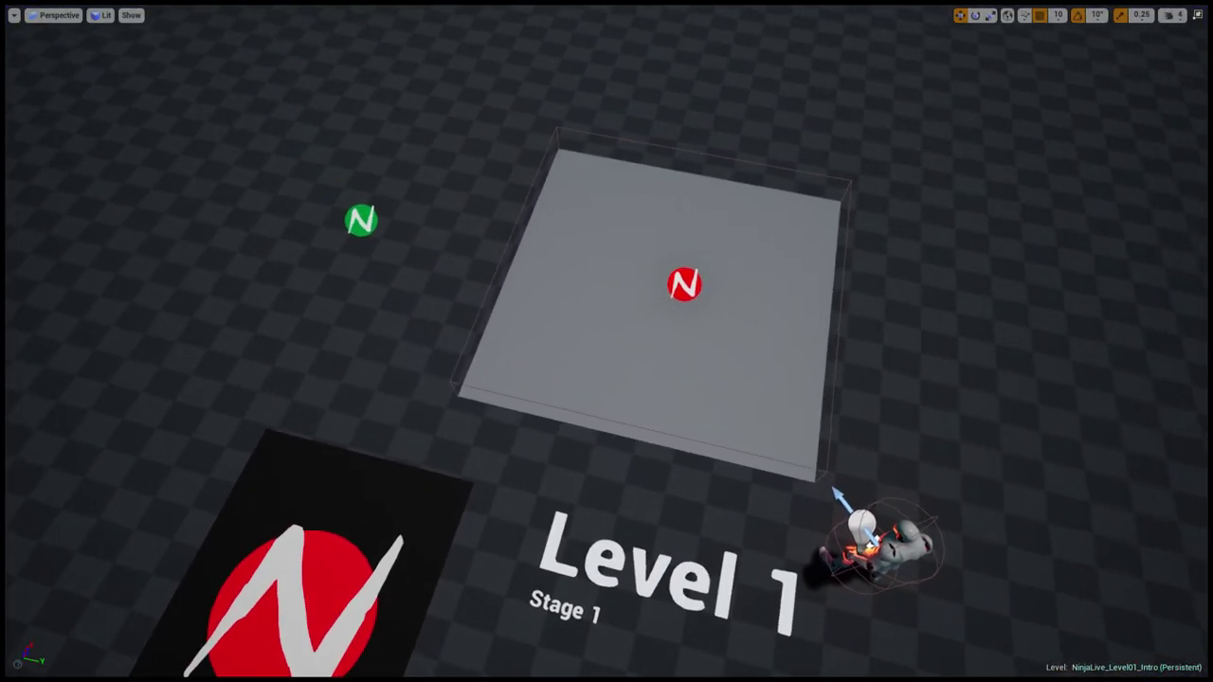
right_drag(607, 341, 631, 341)
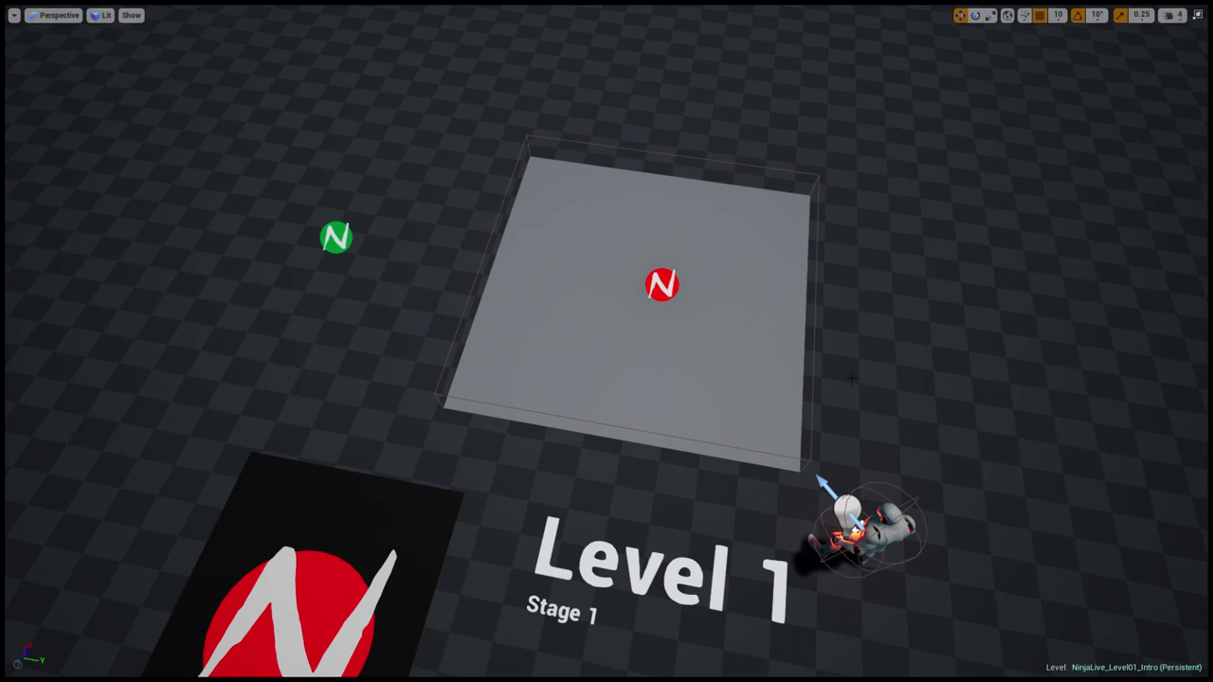
key(F11)
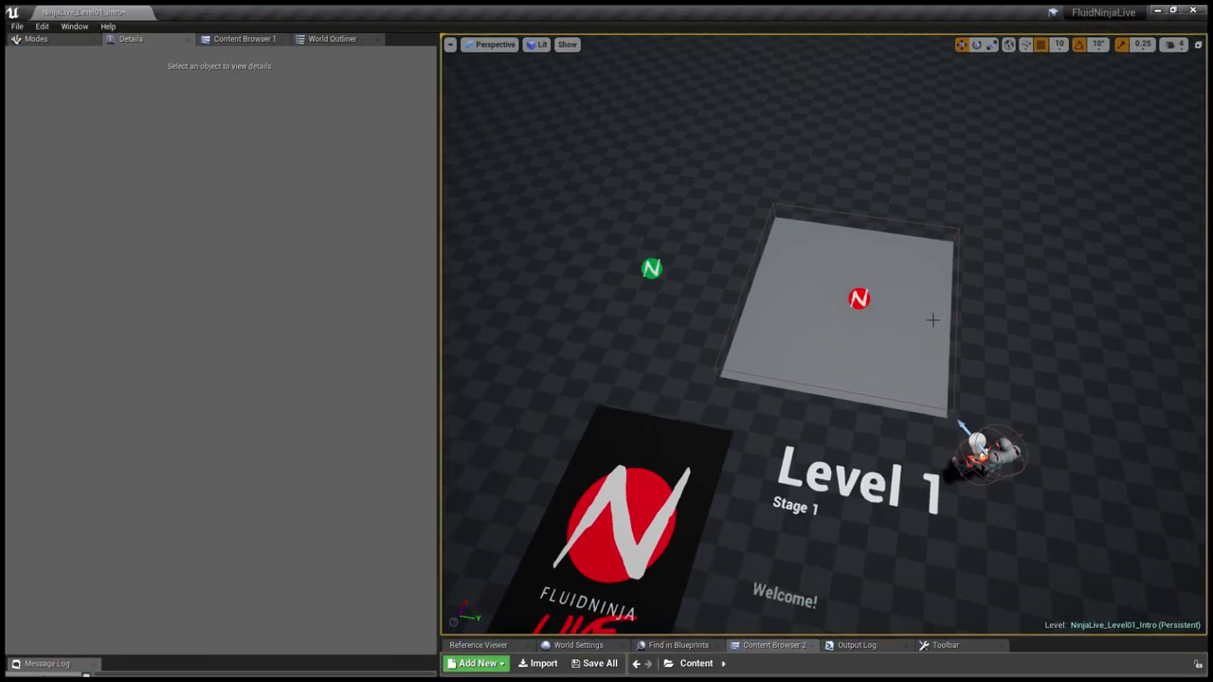
- Select the NinjaLive actor and review the object types in its Overlap Filter Inclusive Obj Type array under Live Interaction
click(879, 303)
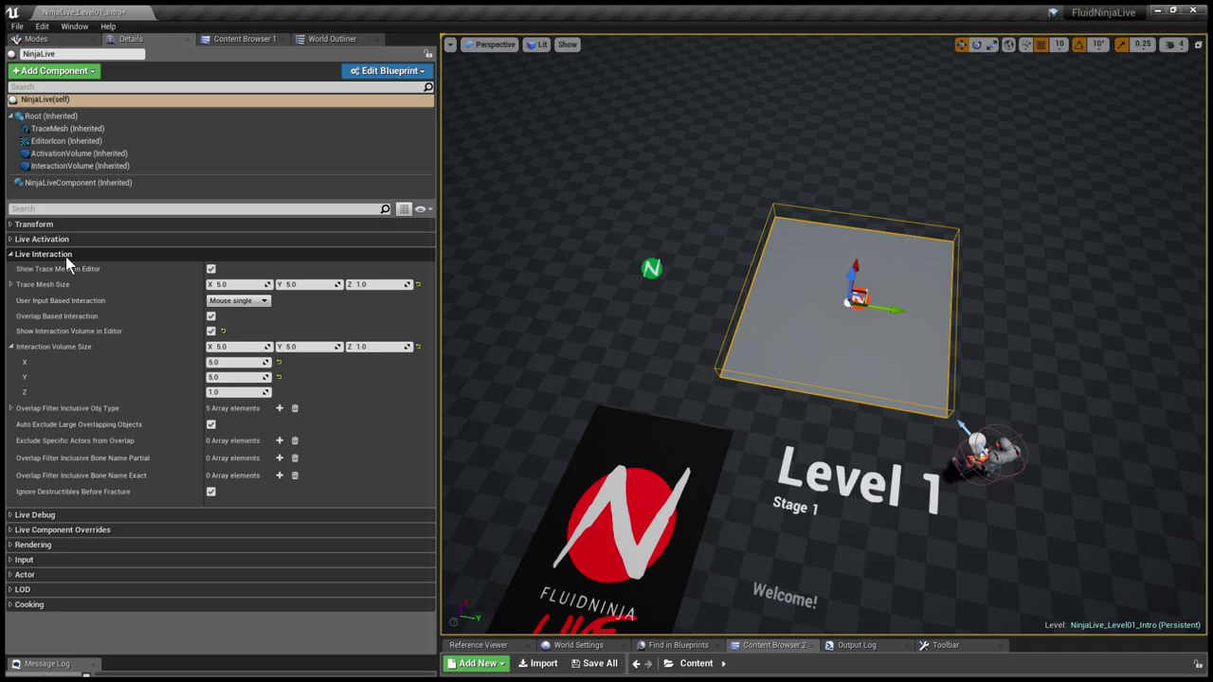
click(11, 347)
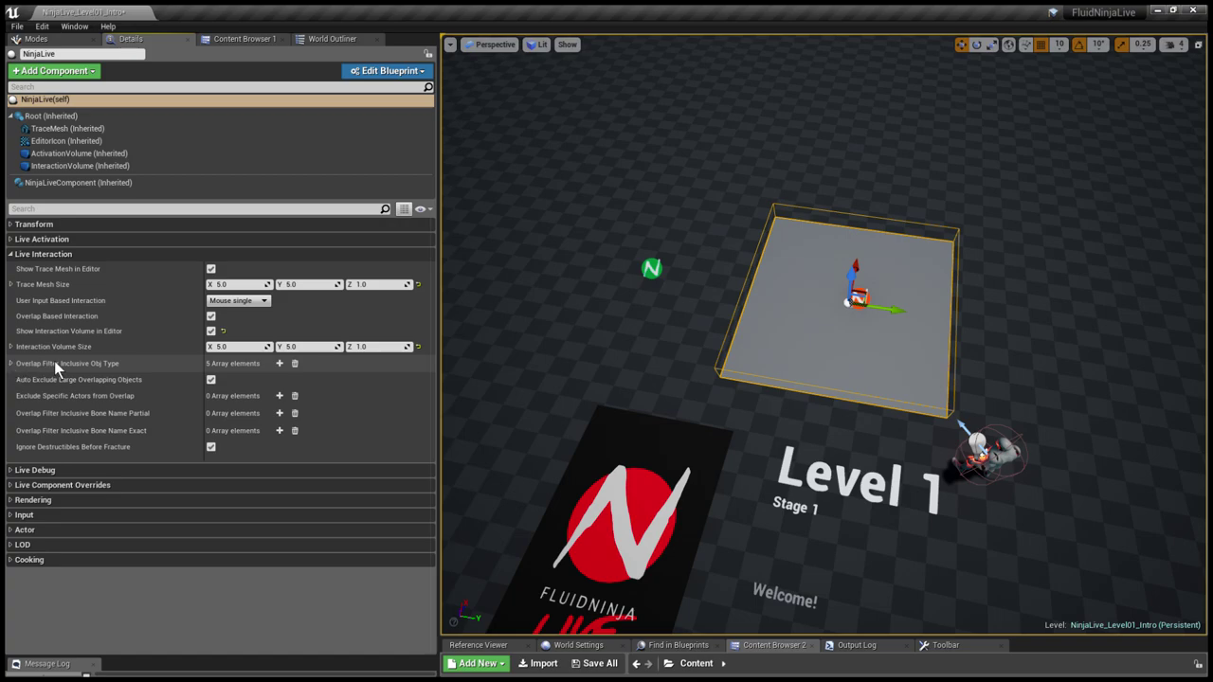
click(11, 364)
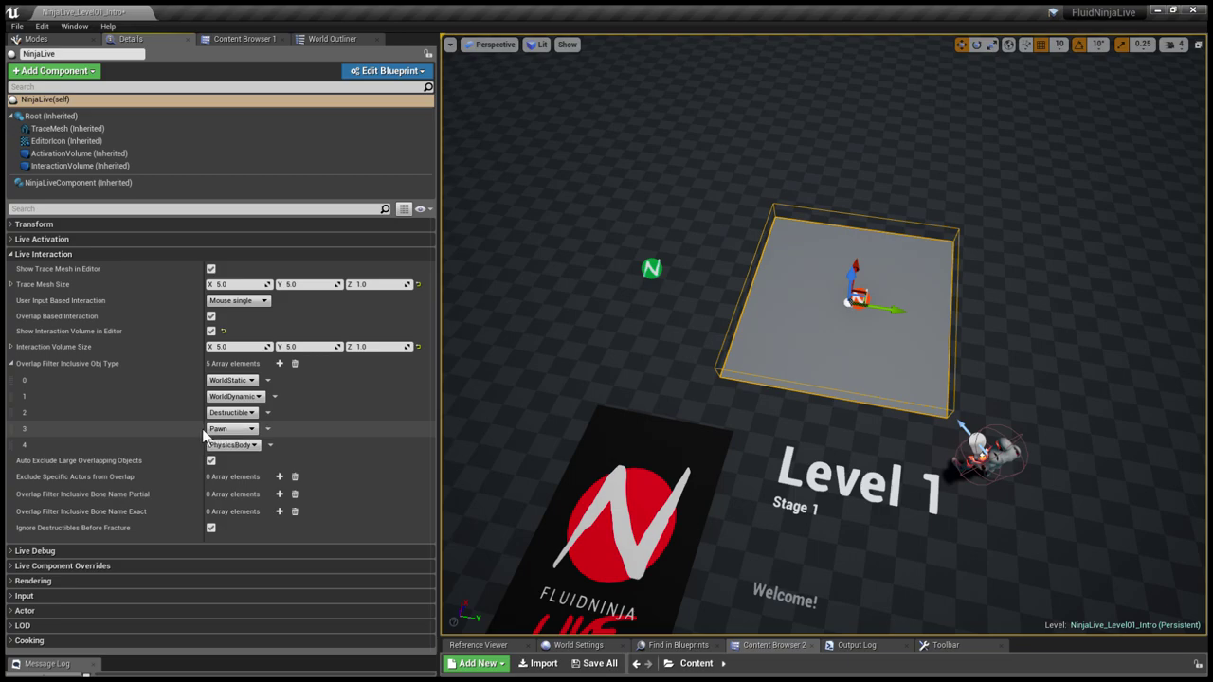
click(11, 364)
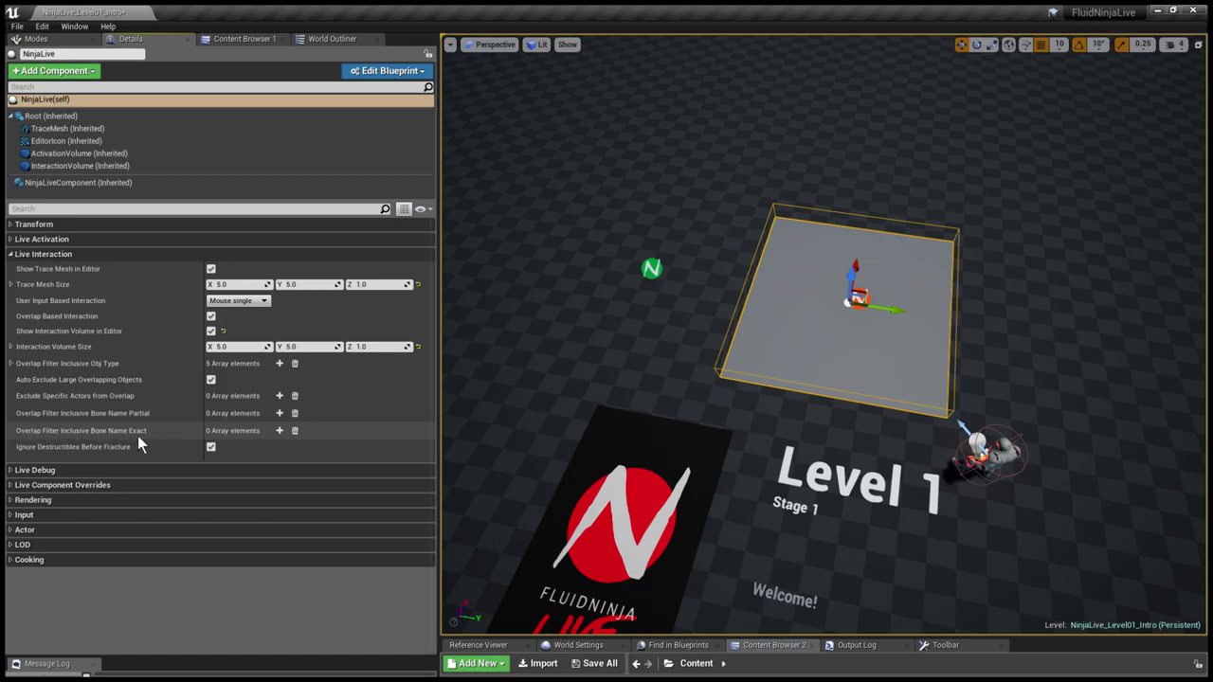
- Add two elements to Overlap Filter Inclusive Bone Name Exact, fill in the bone names, and start playing the level
click(278, 432)
click(279, 432)
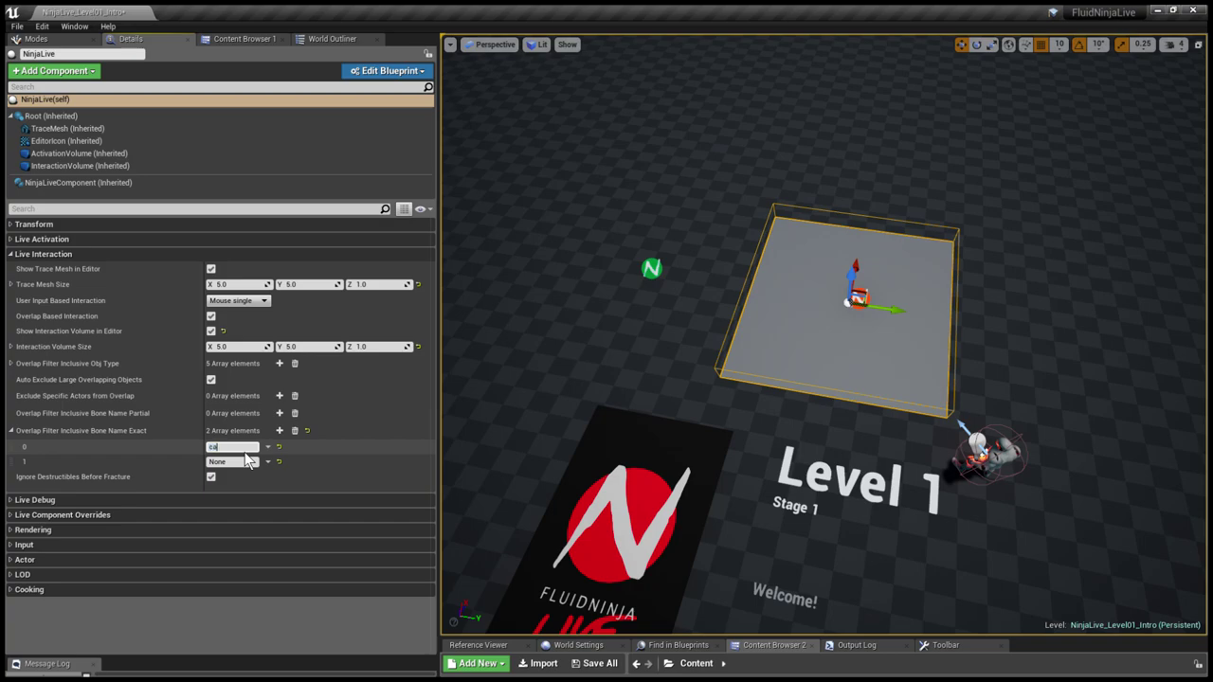
click(245, 461)
key(Return)
key(alt+p)
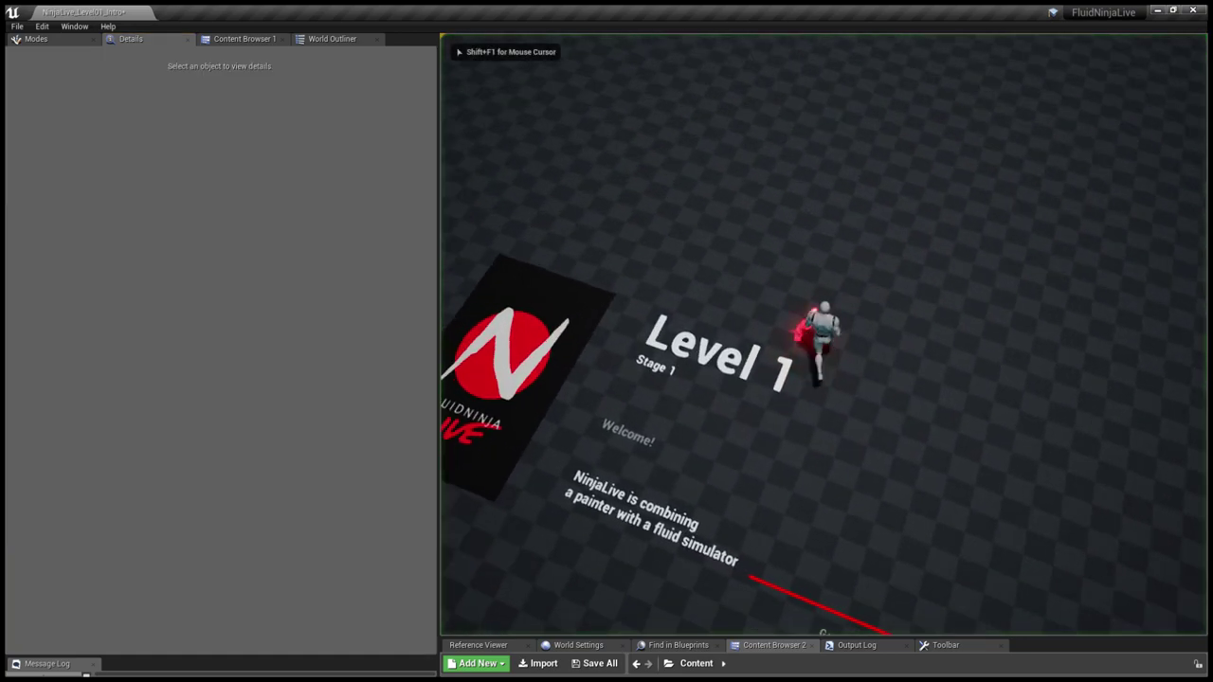
- Run the mannequin across the trace mesh area to test the calf bone fluid interaction, then stop playing
key(w)
key(a)
key(s)
key(w)
key(d)
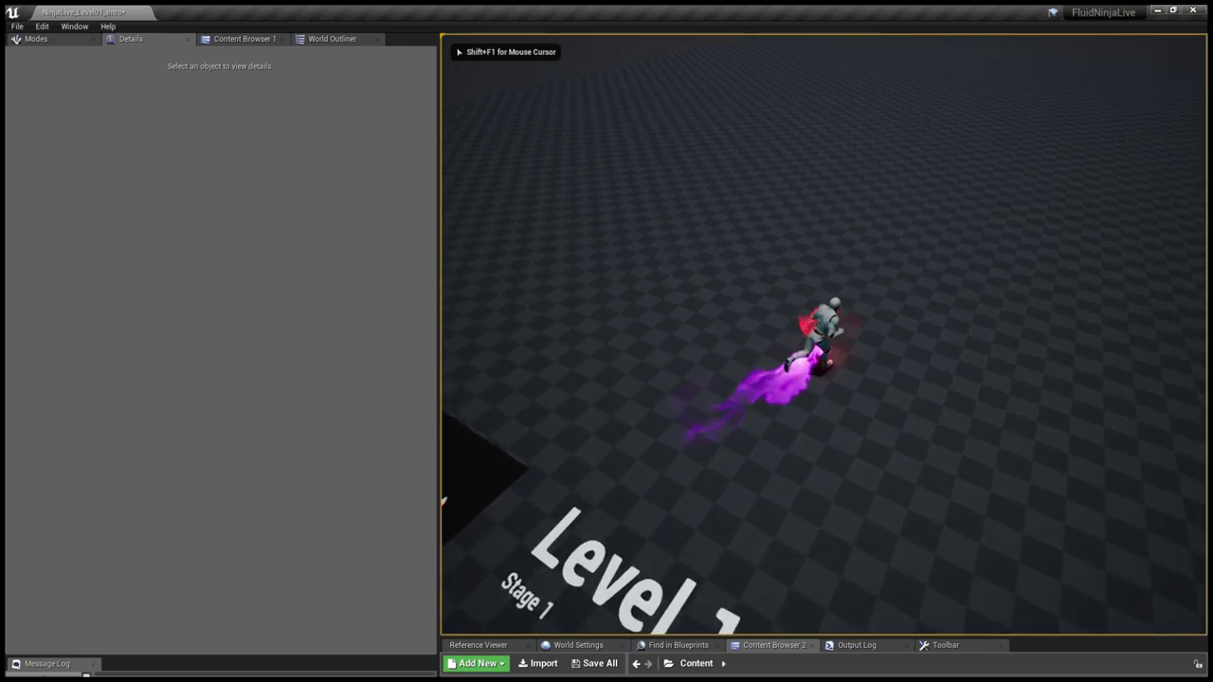
key(a)
key(d)
key(a)
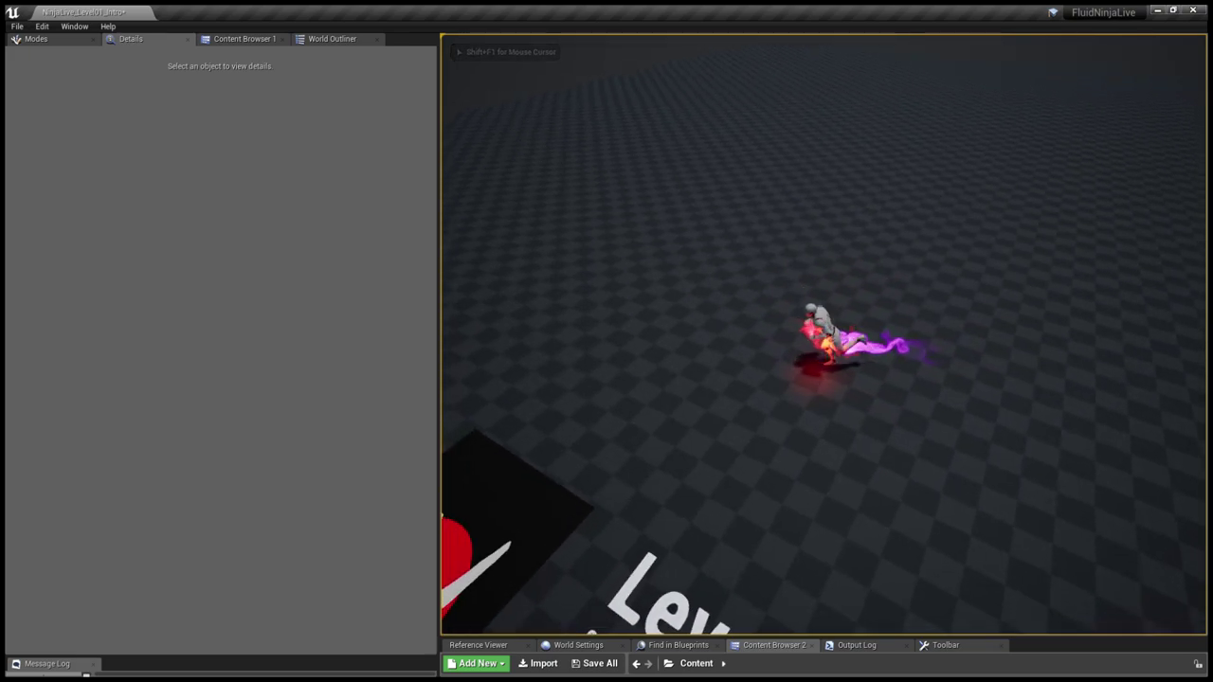
key(s)
key(Escape)
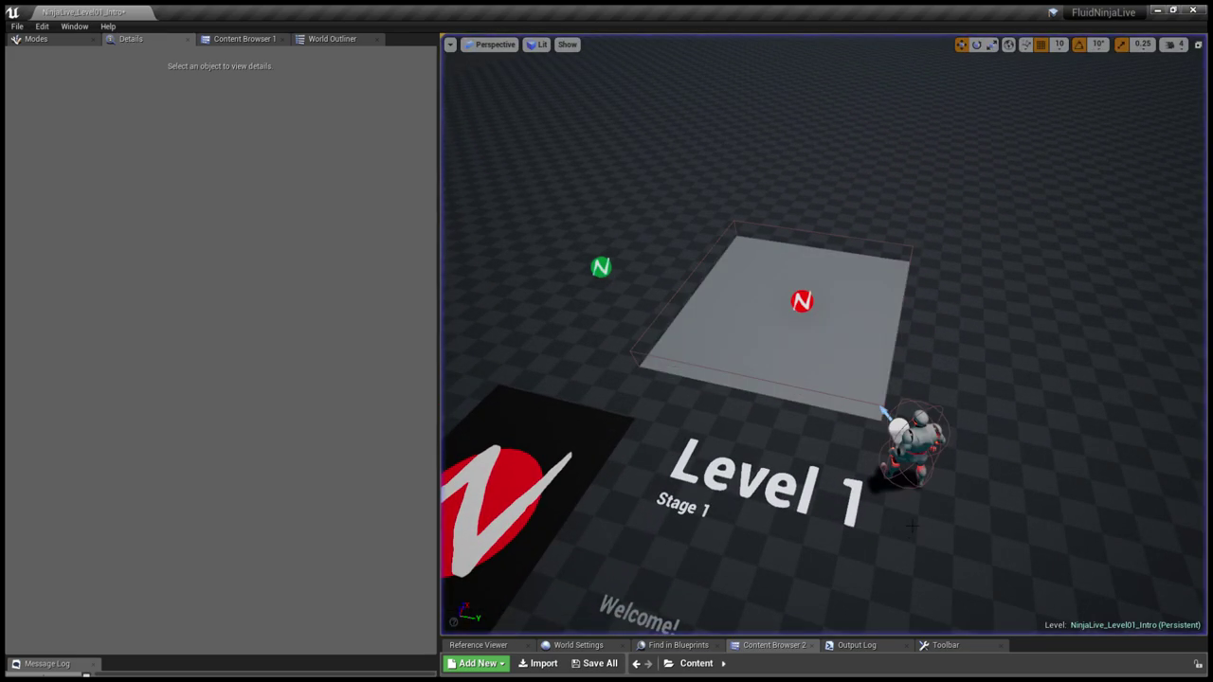
- Place BP_NinjaDemo_BallSpawner1 from the FluidNinjaLive Tutorial folder onto the NinjaLive trace mesh beside its actor icon
right_drag(788, 315, 777, 341)
key(w)
key(s)
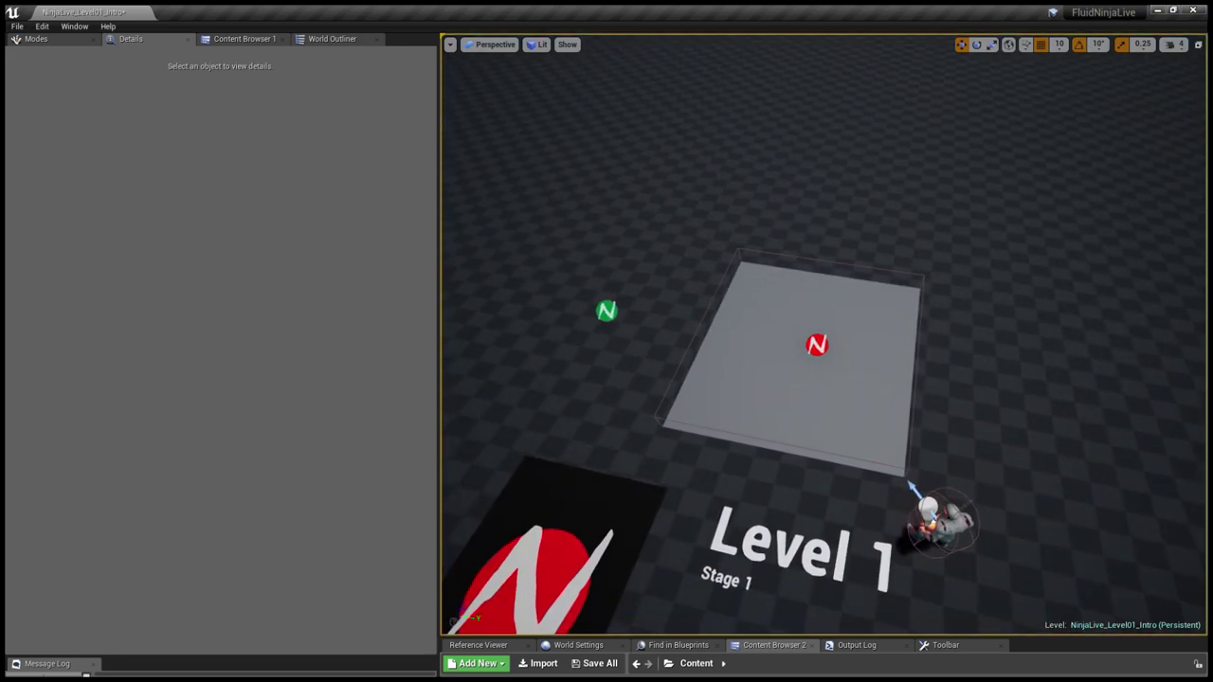
click(247, 41)
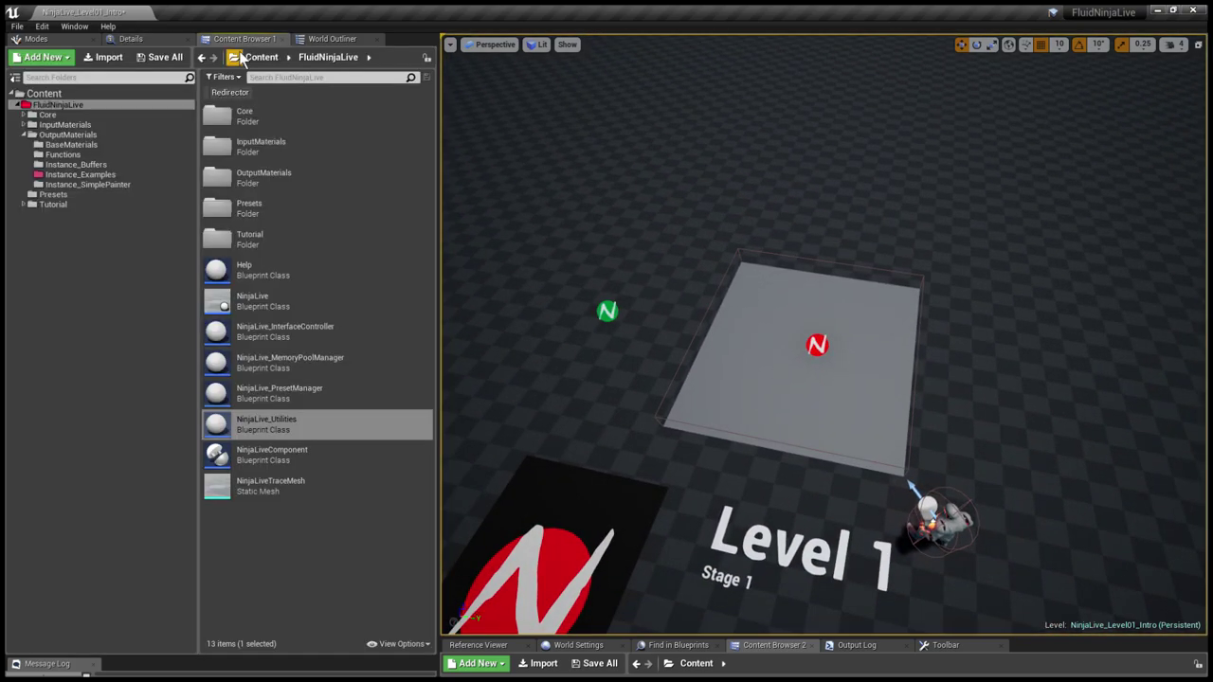
click(23, 205)
click(48, 206)
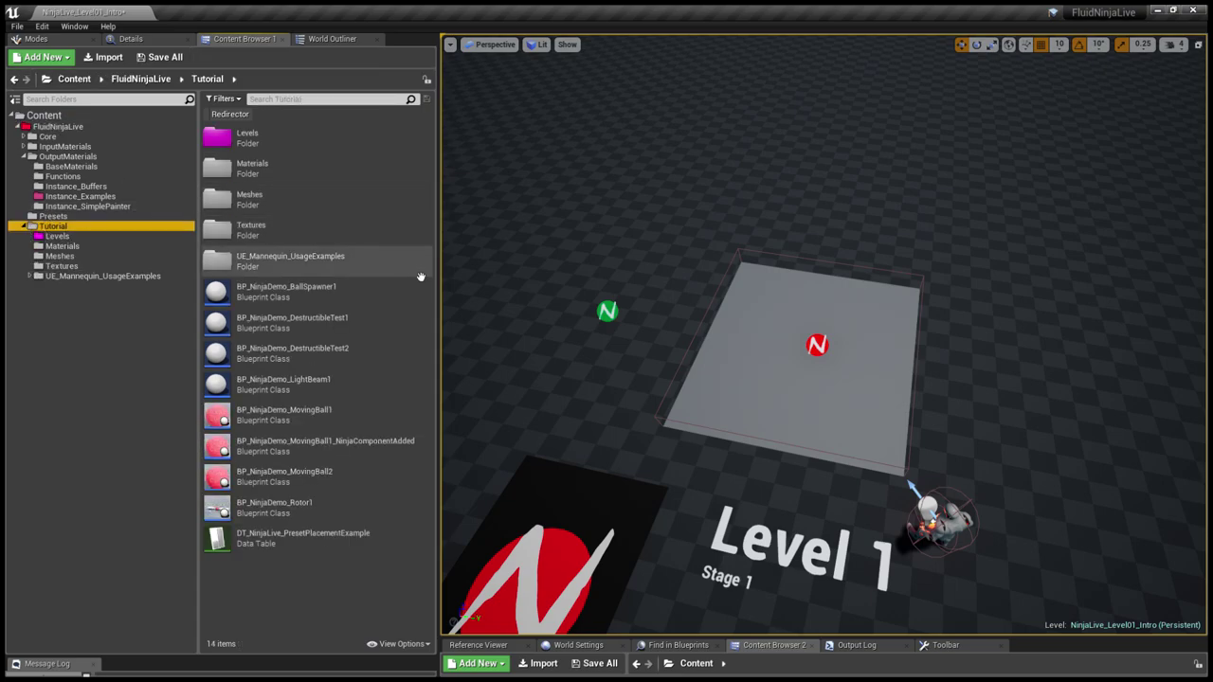
drag(293, 303, 795, 342)
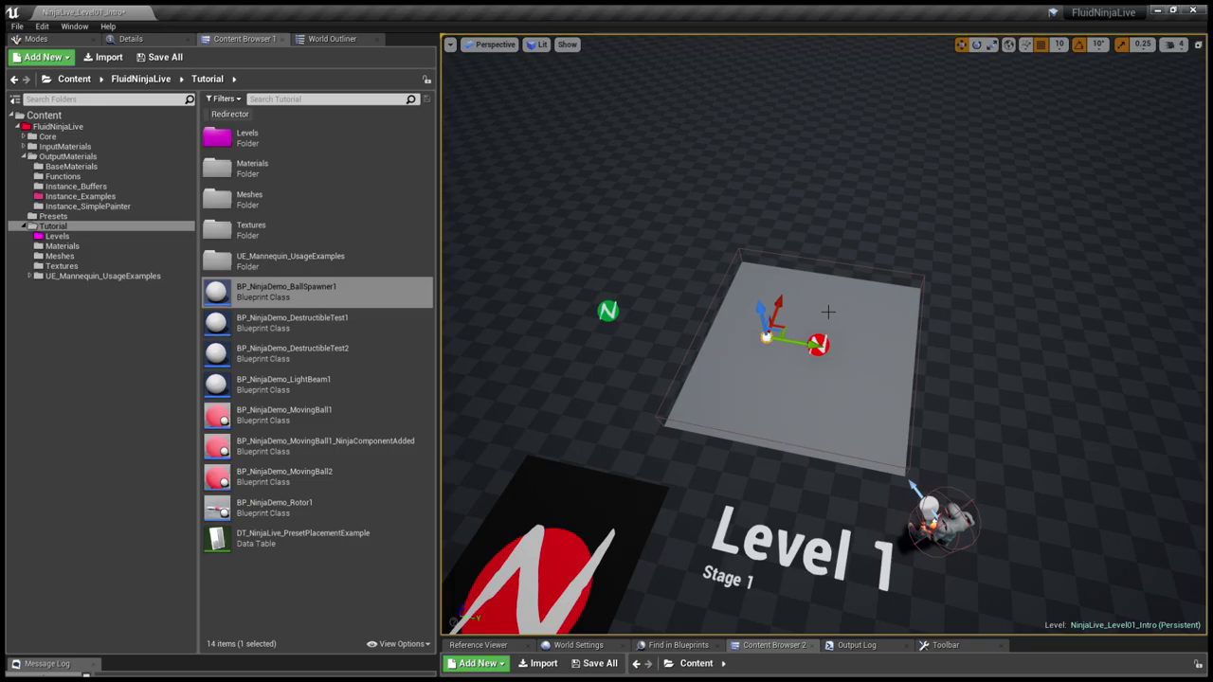
- Play the level in fullscreen, run the mannequin among the moving balls on the trace mesh, then stop and leave fullscreen
key(F11)
key(alt+p)
key(w)
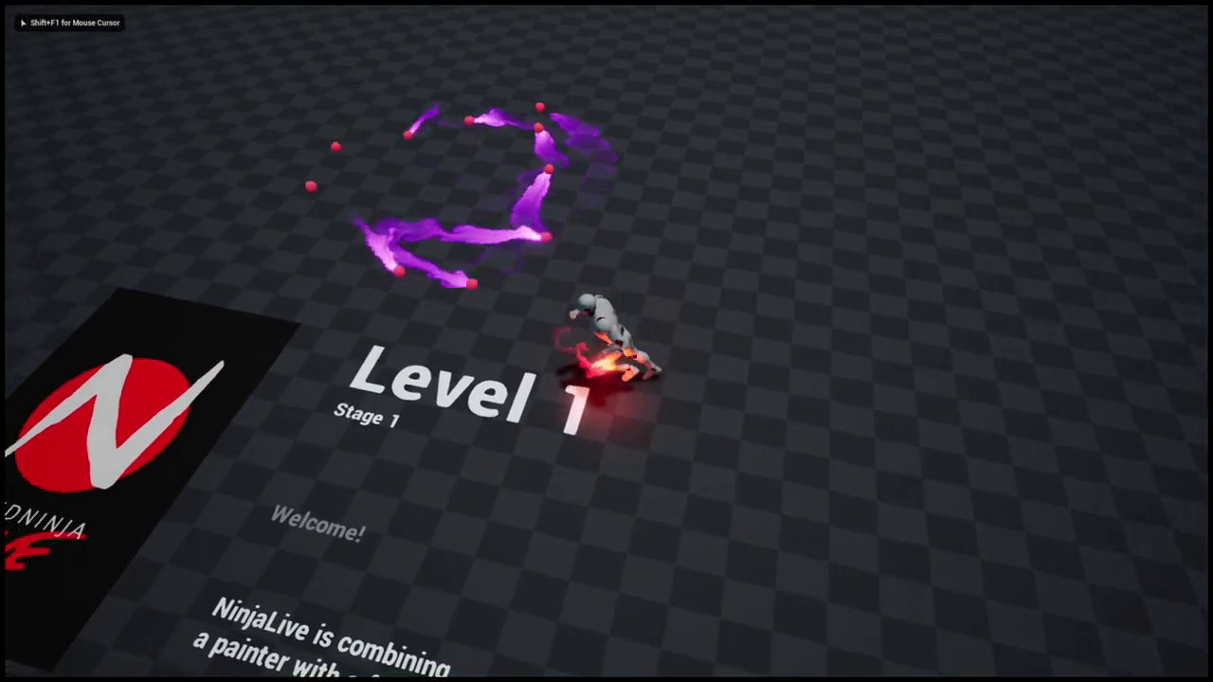
key(a)
key(s)
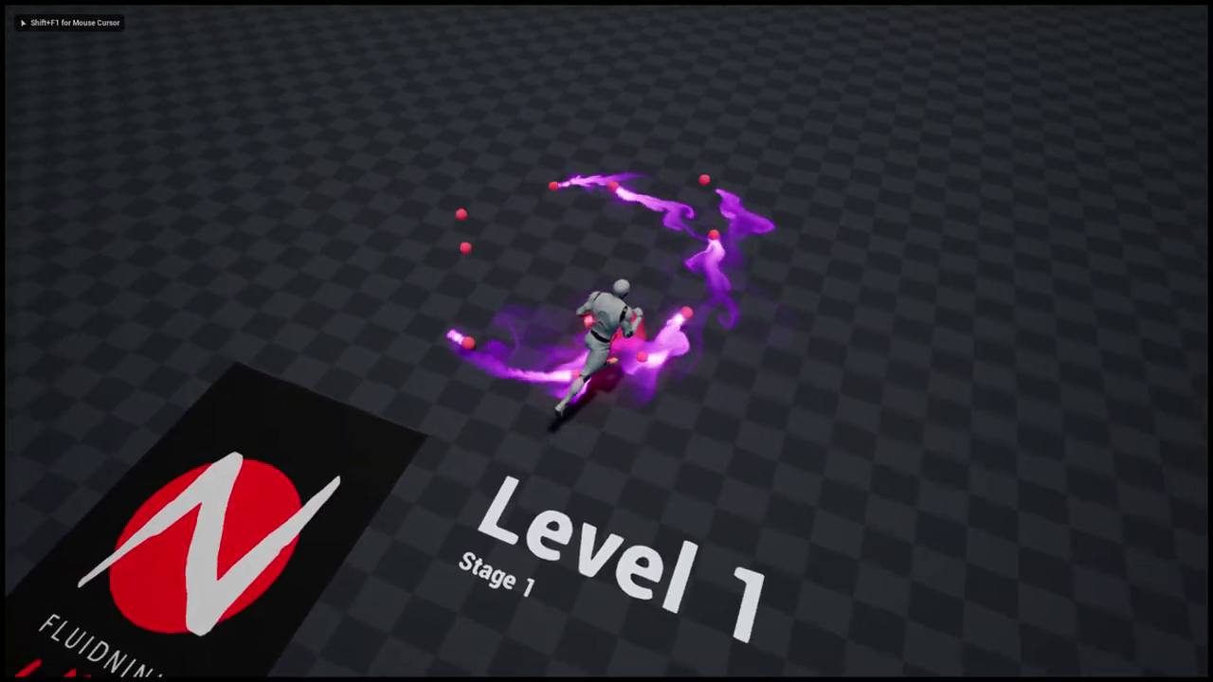
key(w)
key(d)
key(a)
key(s)
key(w)
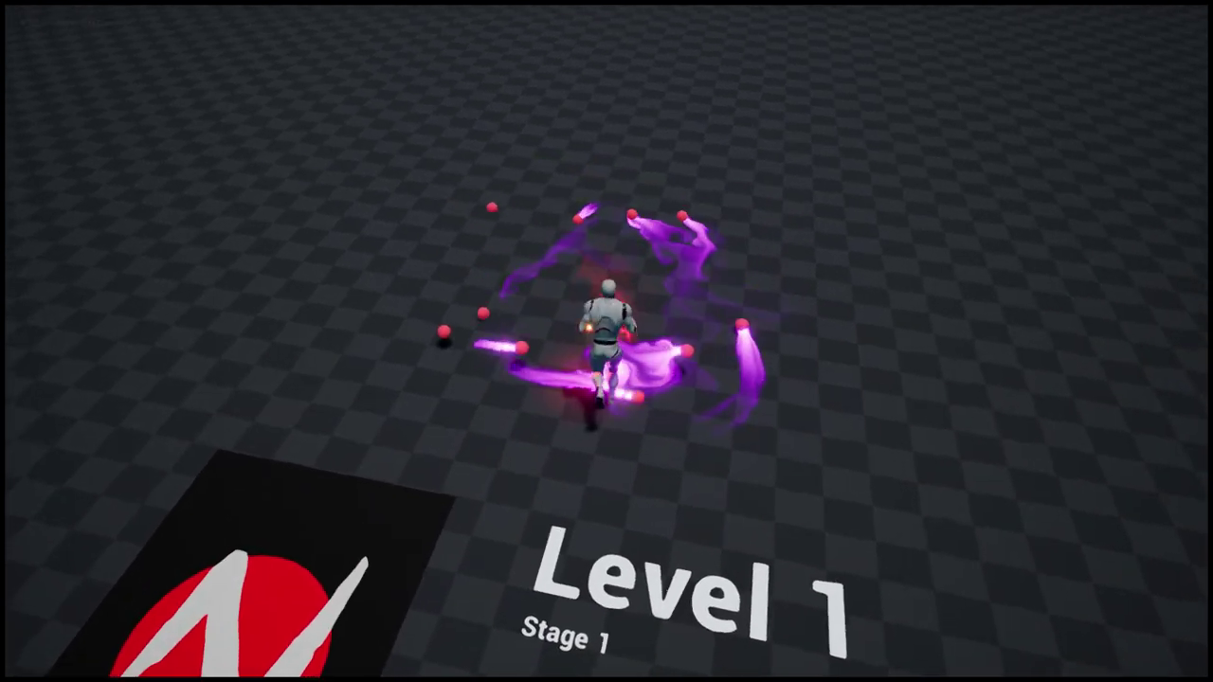
key(s)
key(w)
key(d)
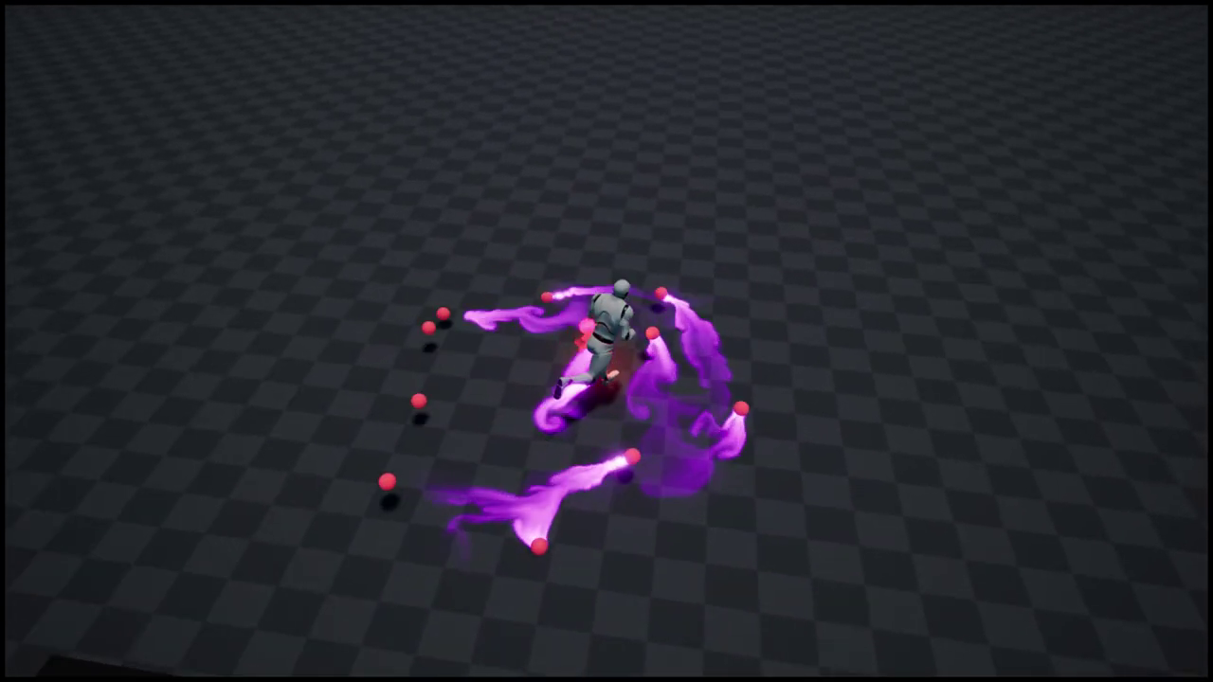
key(s)
key(a)
key(d)
key(w)
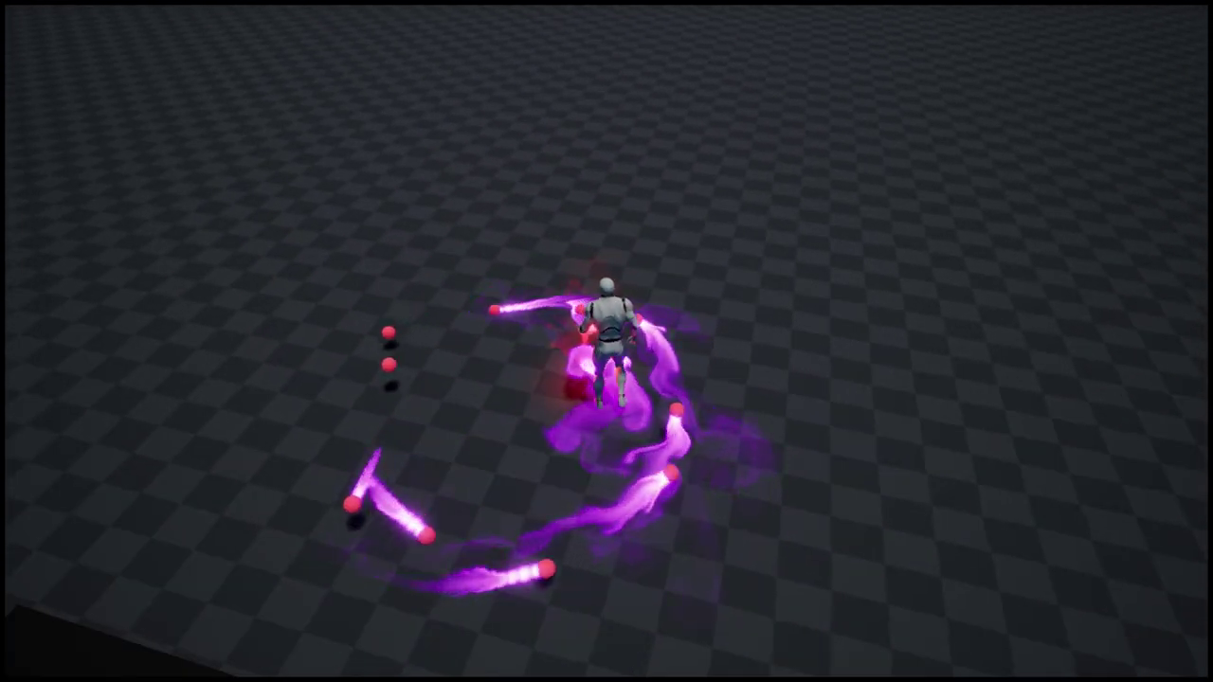
key(s)
key(a)
key(d)
key(w)
key(w)
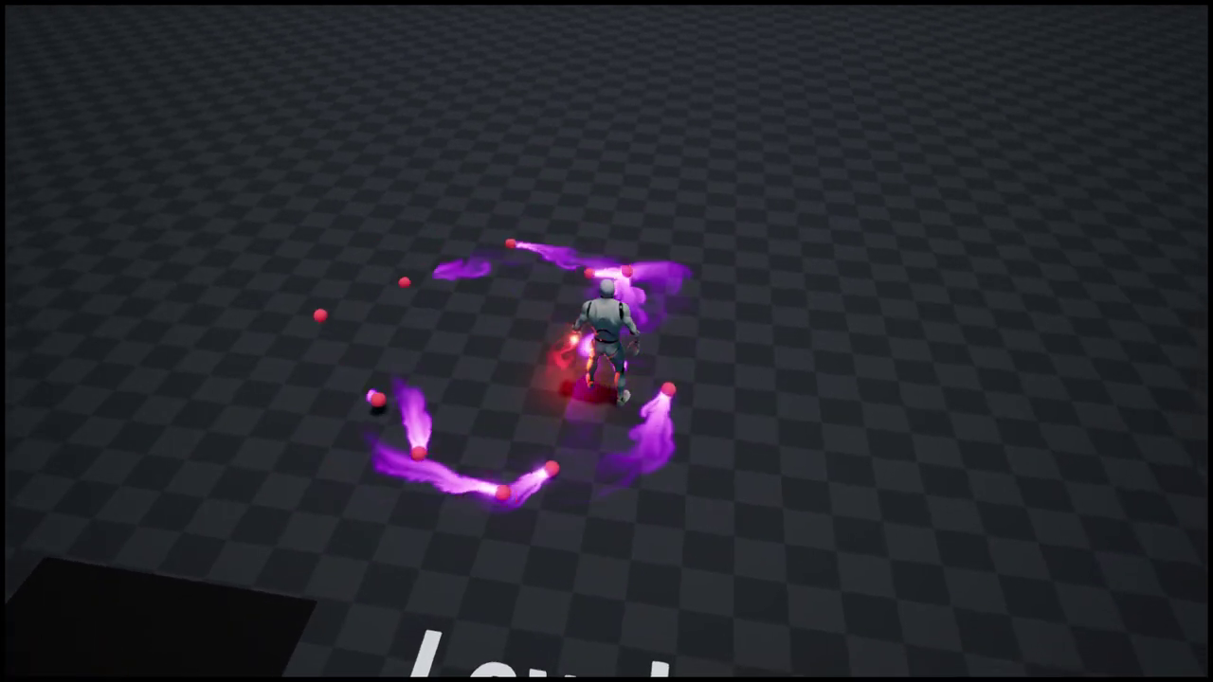
key(s)
key(Escape)
scroll(572, 280, down, 6)
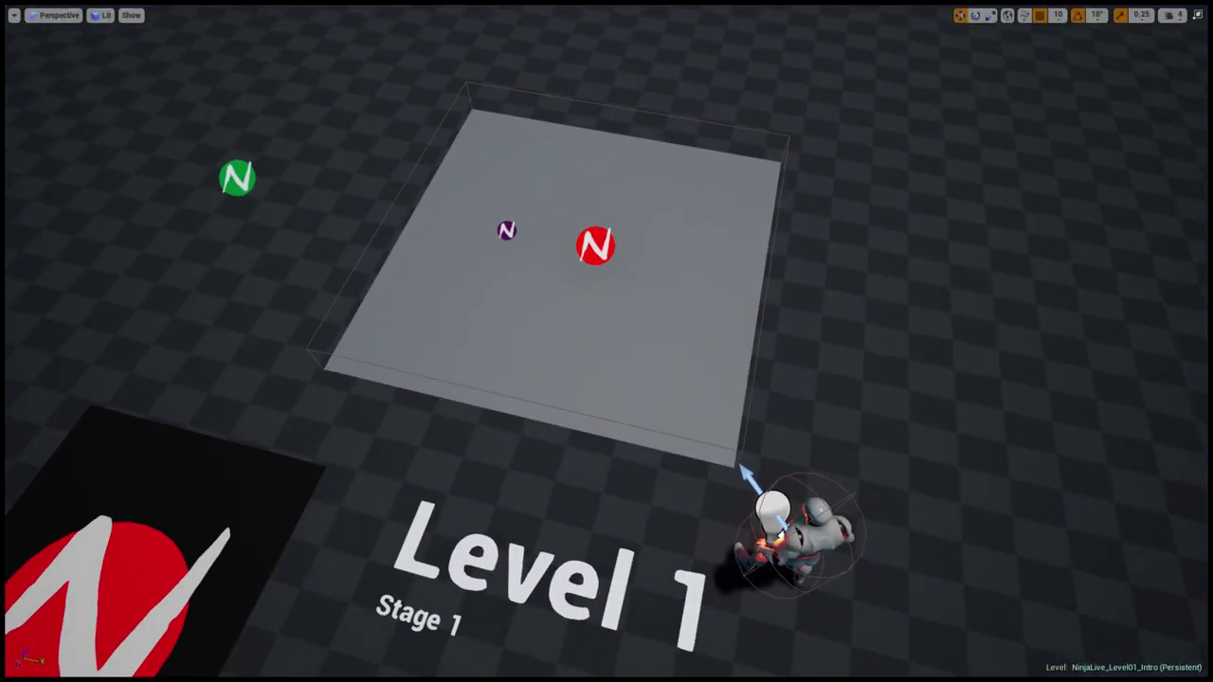
key(F11)
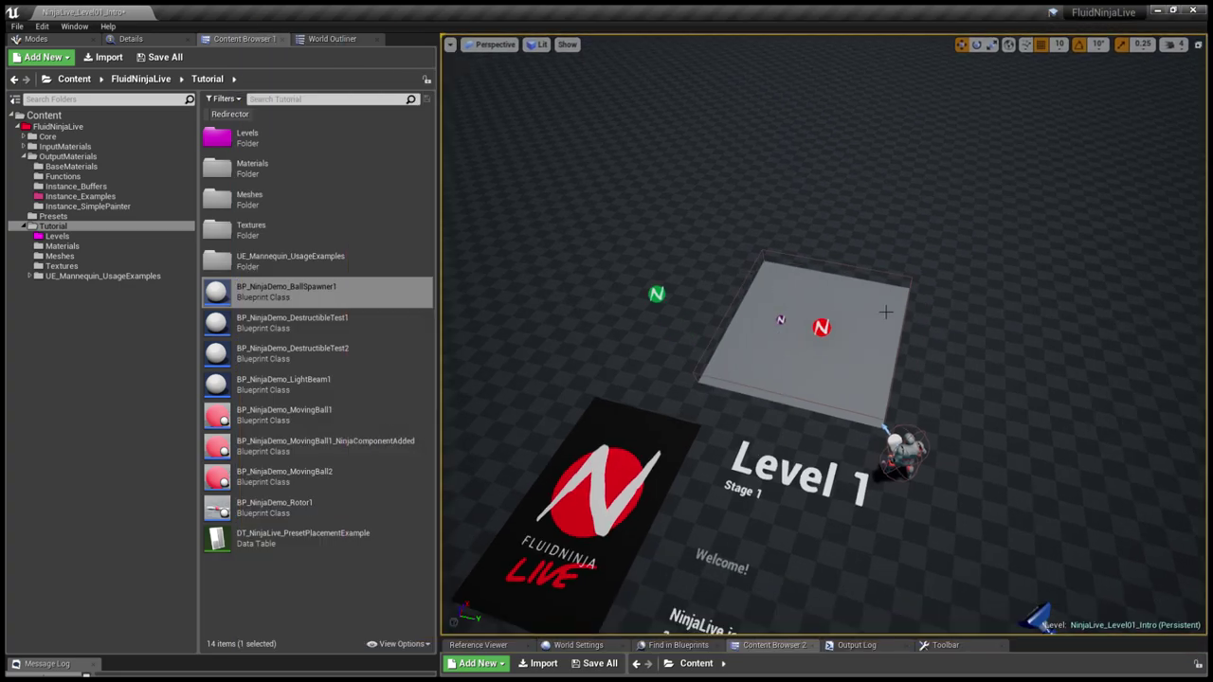
- Move the ball spawner off the trace mesh, outside the NinjaLive interaction volume
right_drag(859, 295, 862, 295)
click(722, 303)
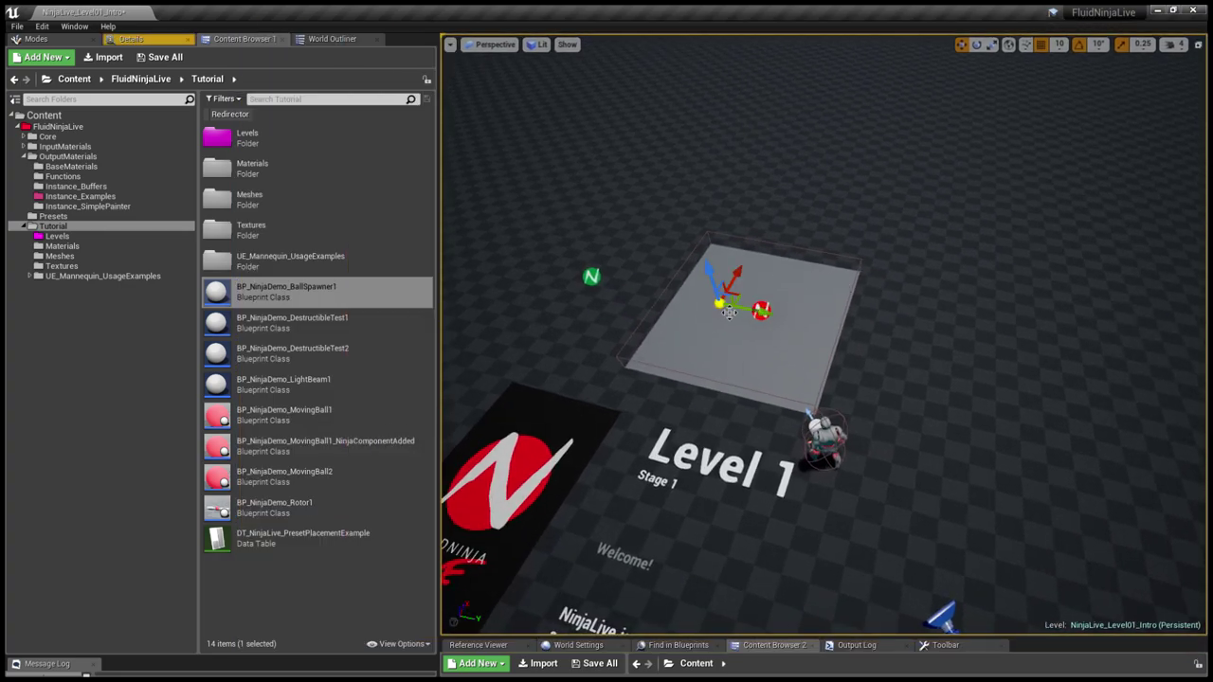
drag(736, 313, 556, 275)
- Select the NinjaLive actor's NinjaLiveComponent and add an element at index 10 to its Output Materials array
click(773, 315)
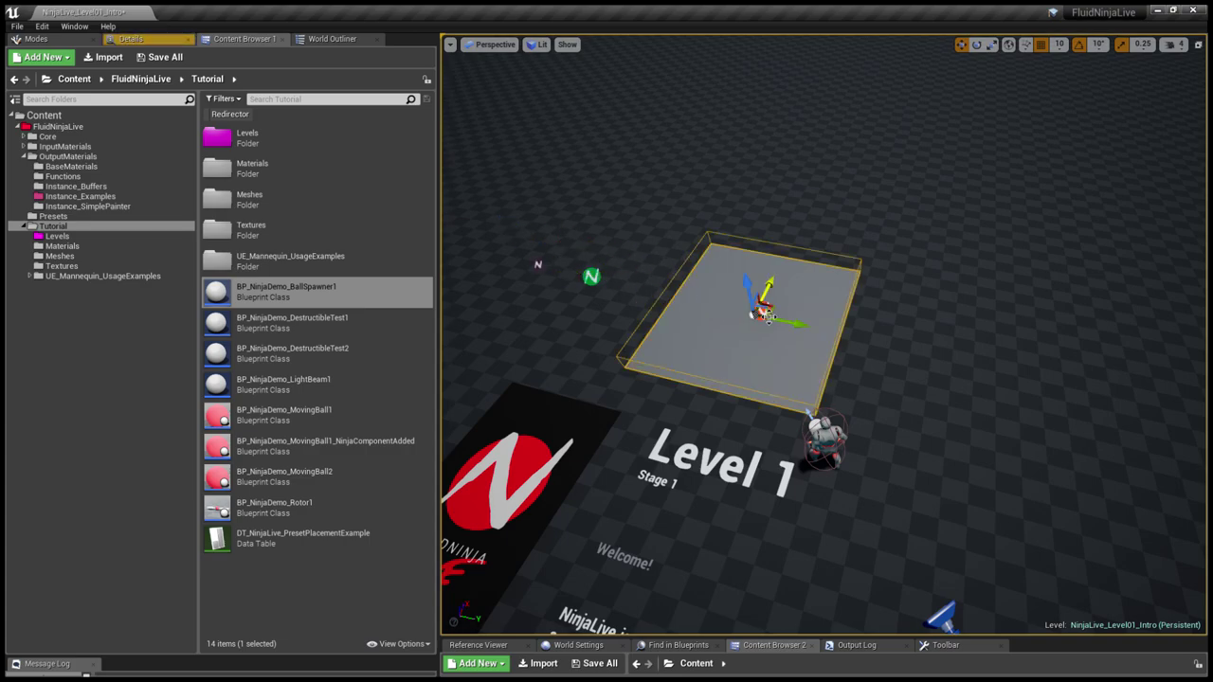
click(144, 42)
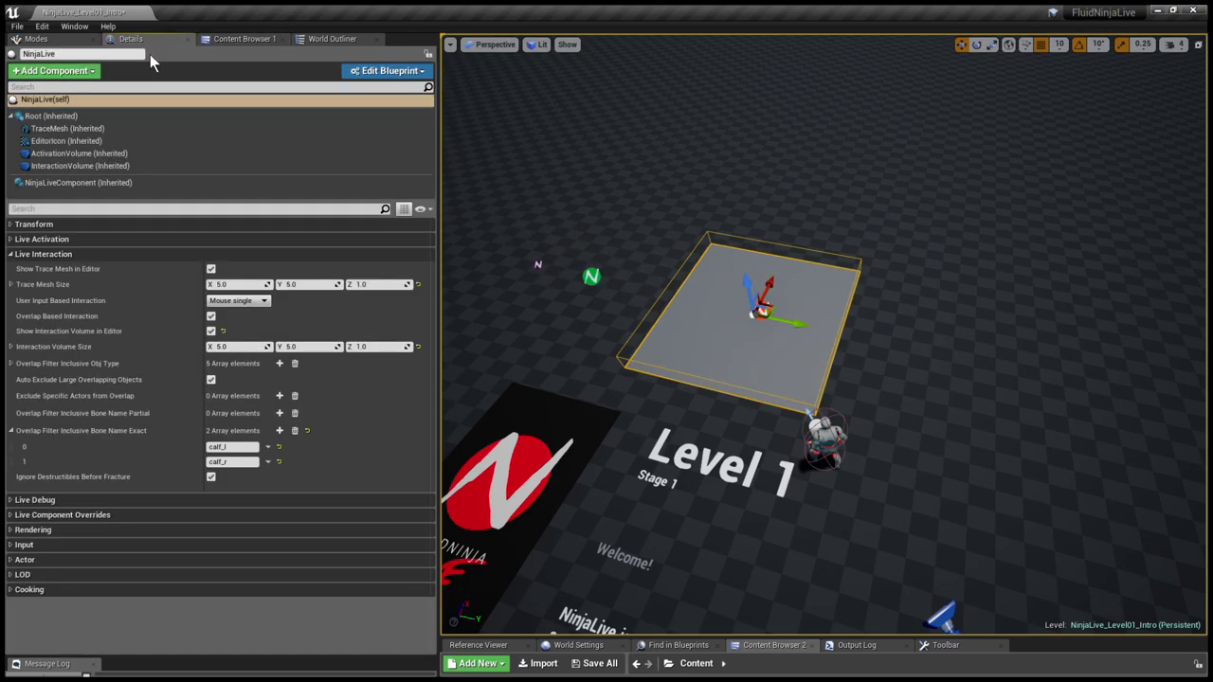
click(43, 184)
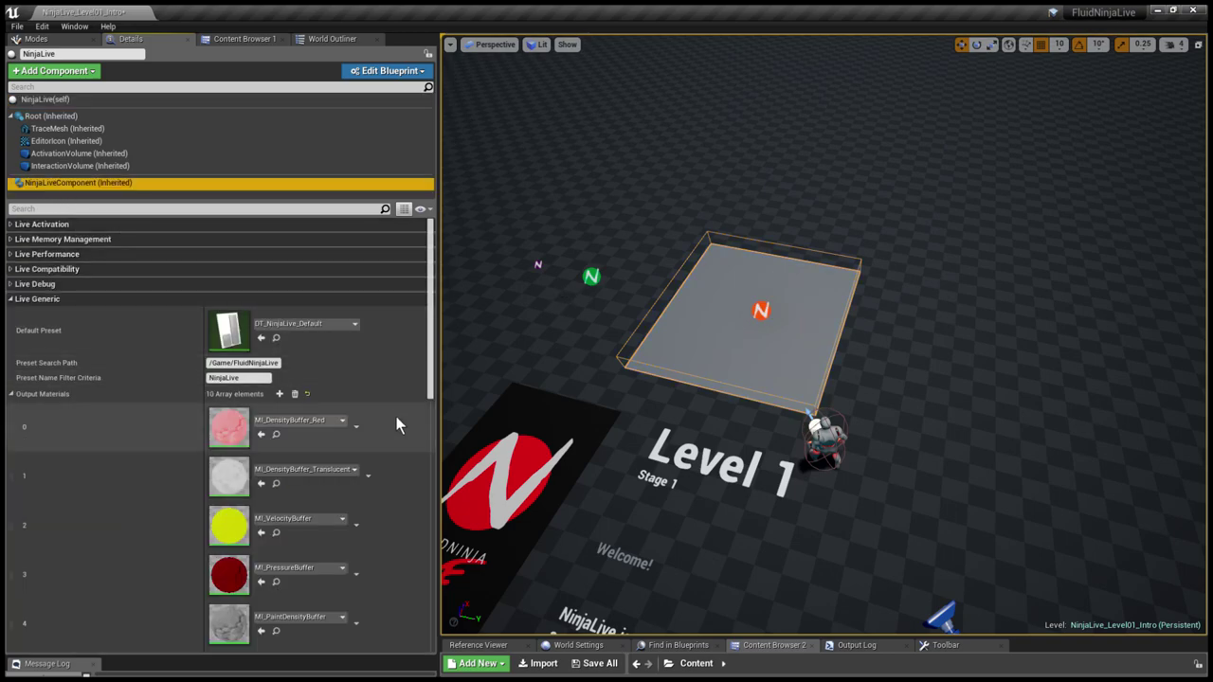
scroll(370, 449, down, 8)
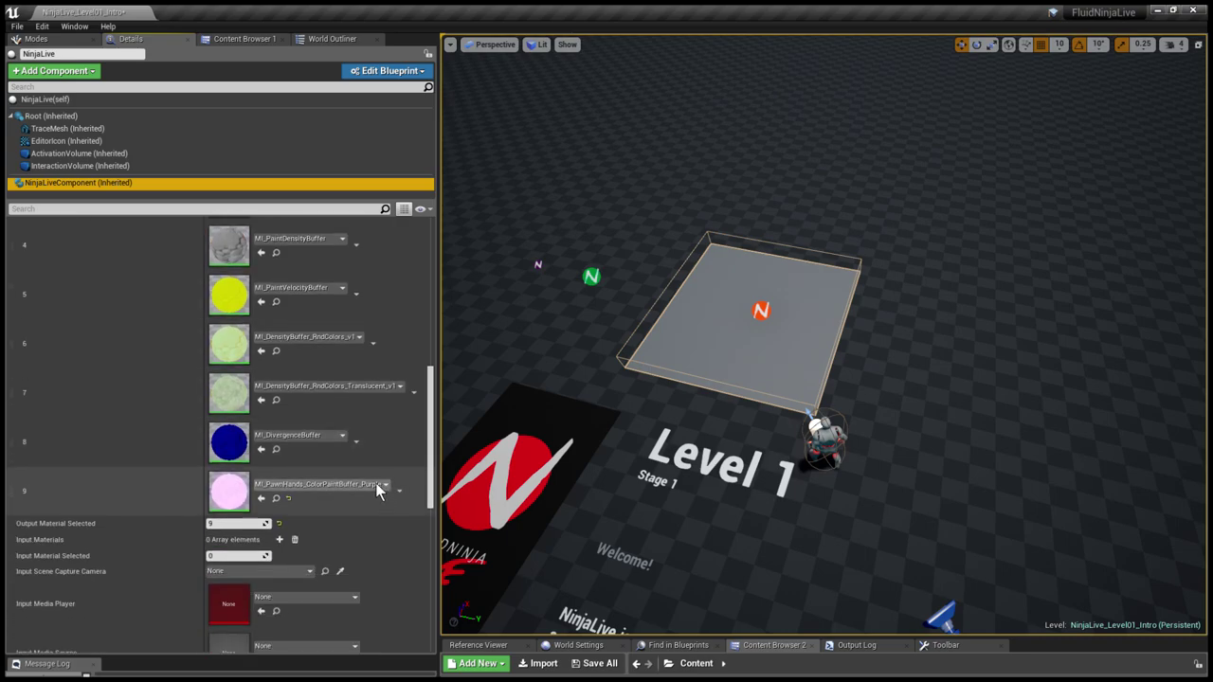
scroll(304, 387, up, 10)
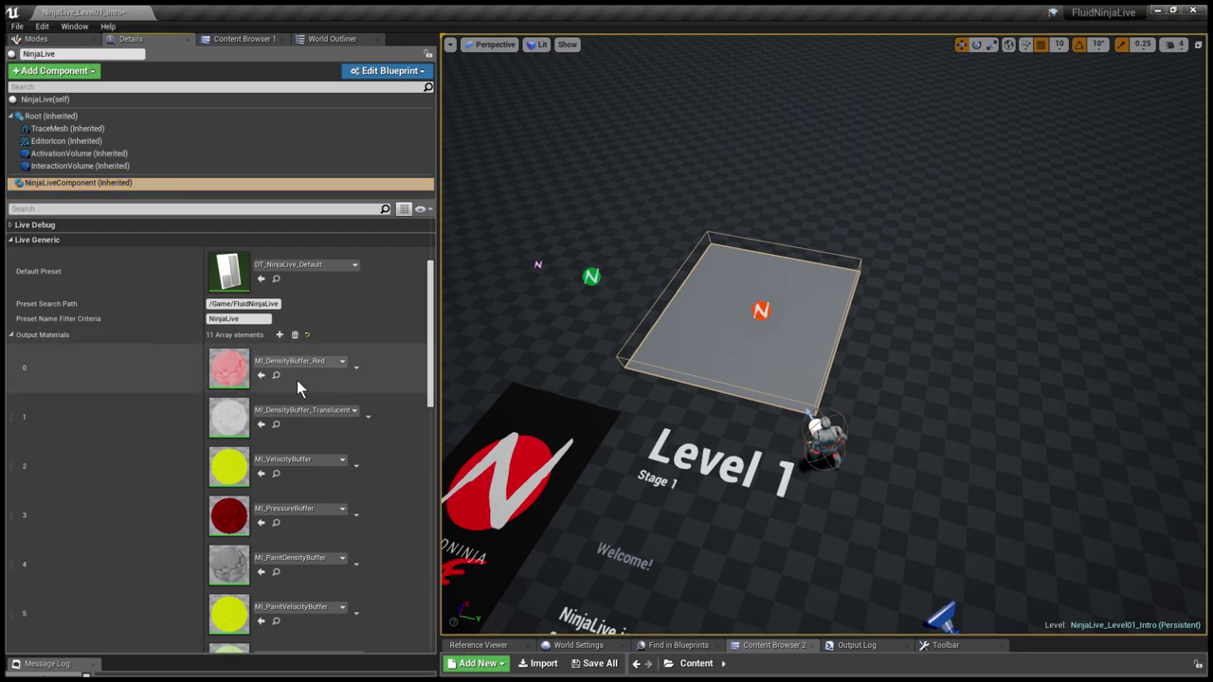
scroll(313, 427, down, 8)
- Assign MI_SmokeTest_v3 from Instance_Examples to Output Materials element 10 and set Output Material Selected to 10
click(276, 478)
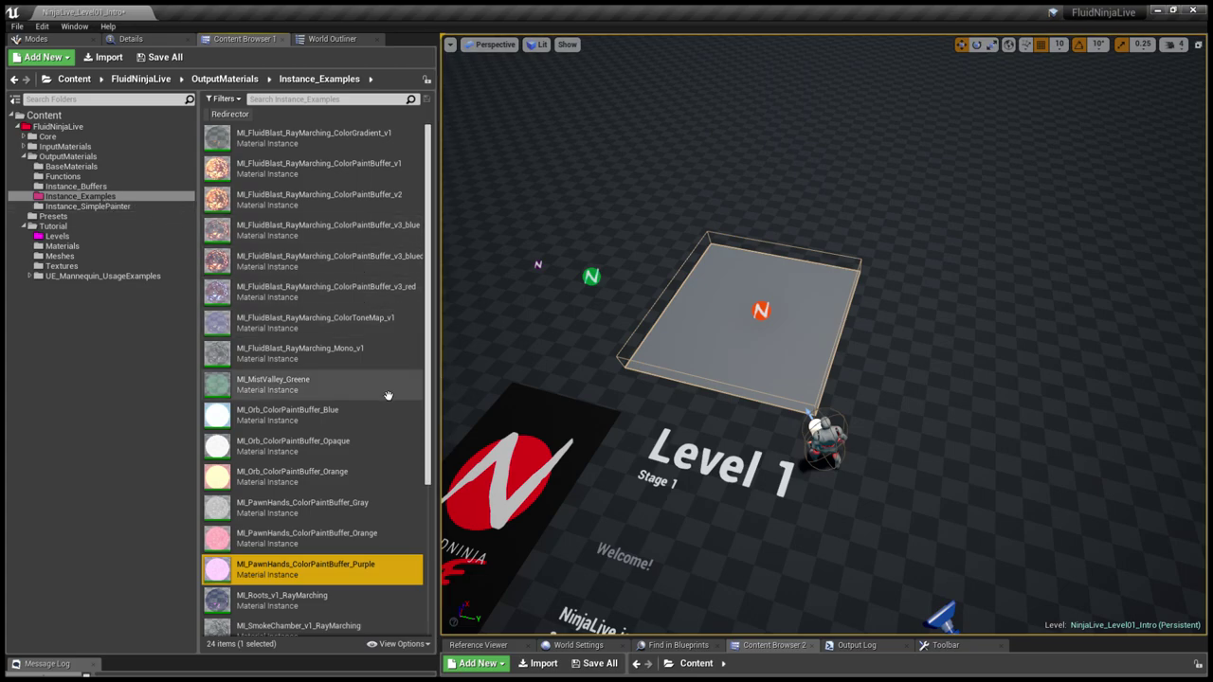
scroll(401, 395, down, 5)
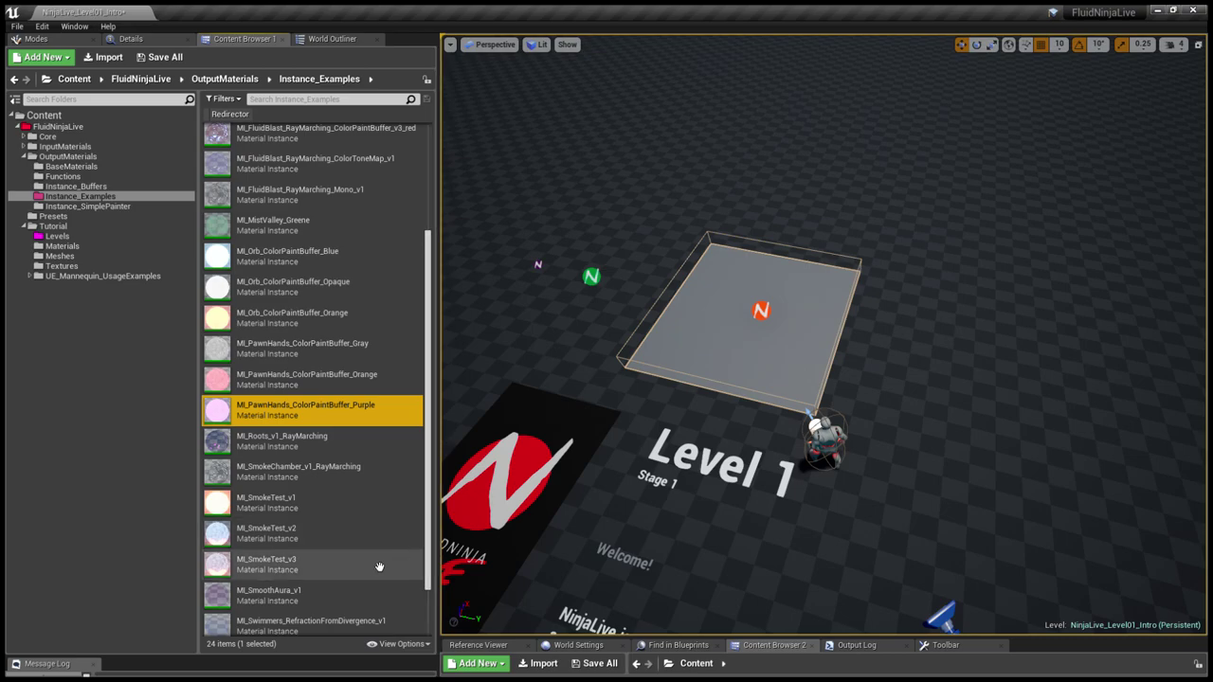
click(323, 573)
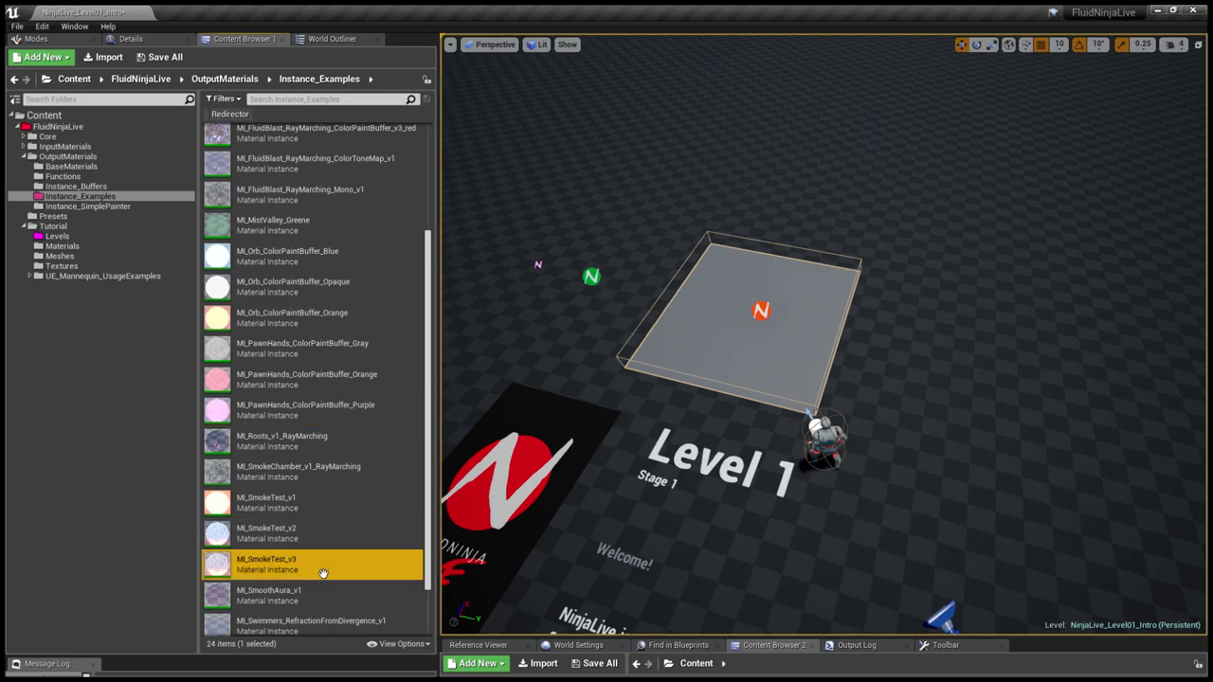
click(153, 42)
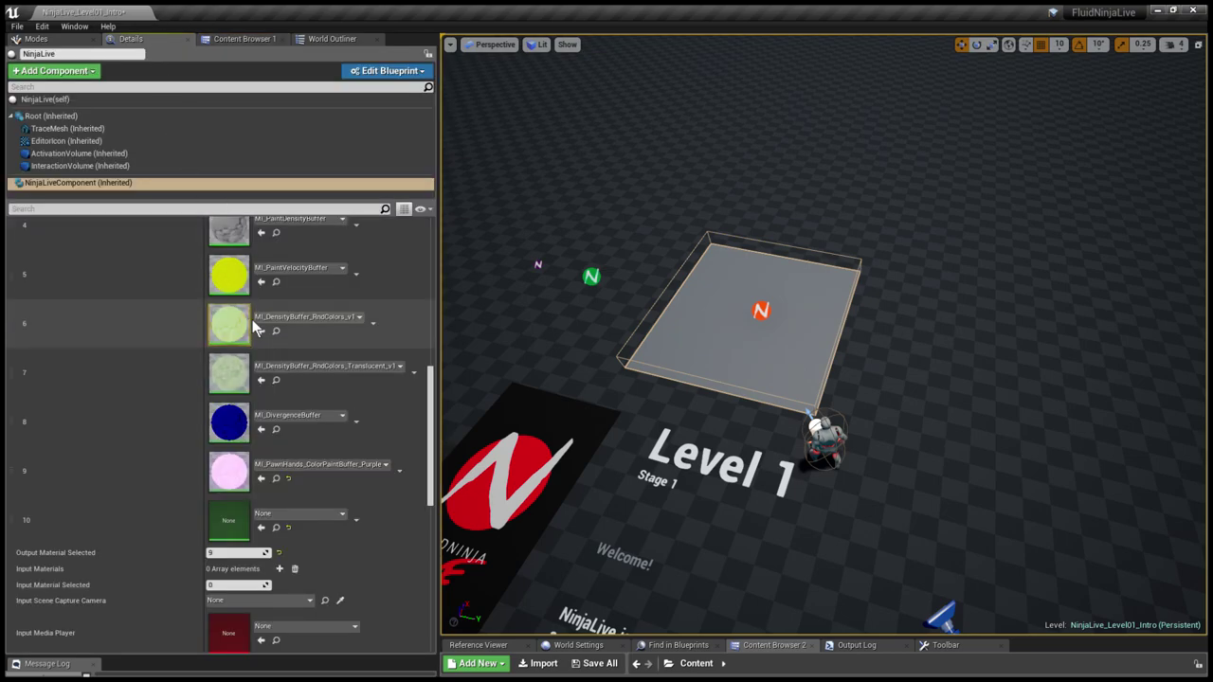
click(261, 529)
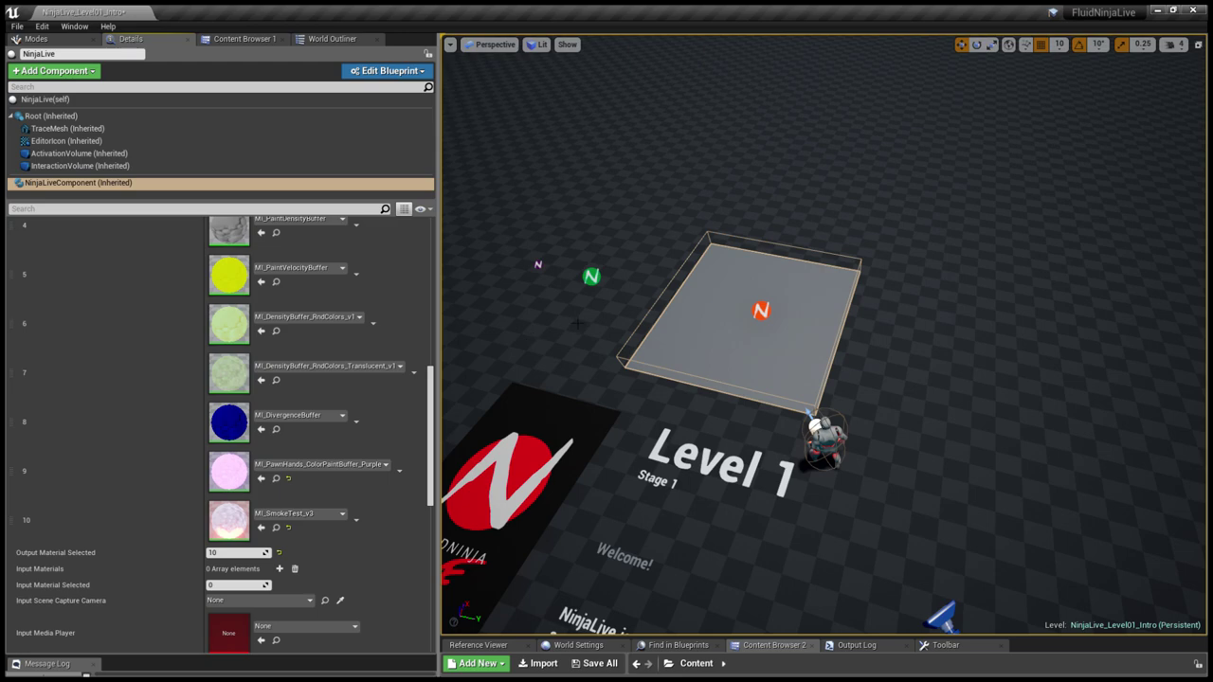
- Play the level in fullscreen, run the mannequin around to test the MI_SmokeTest_v3 output, then stop and leave fullscreen
key(F11)
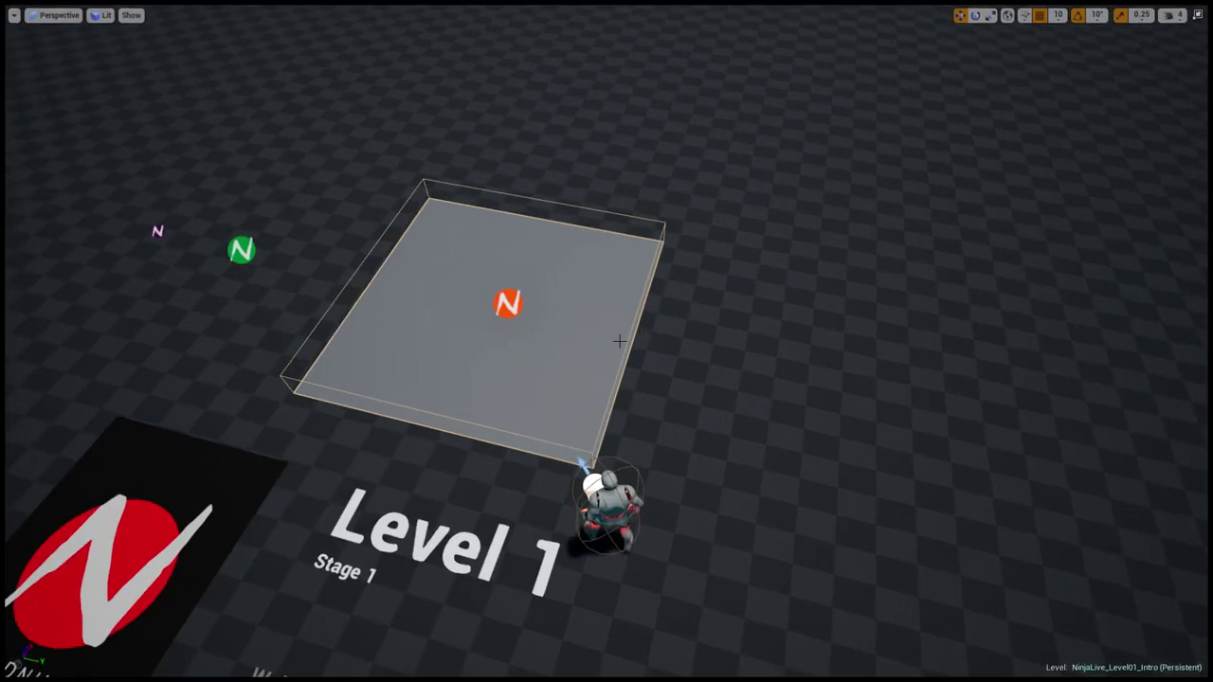
key(alt+p)
key(w)
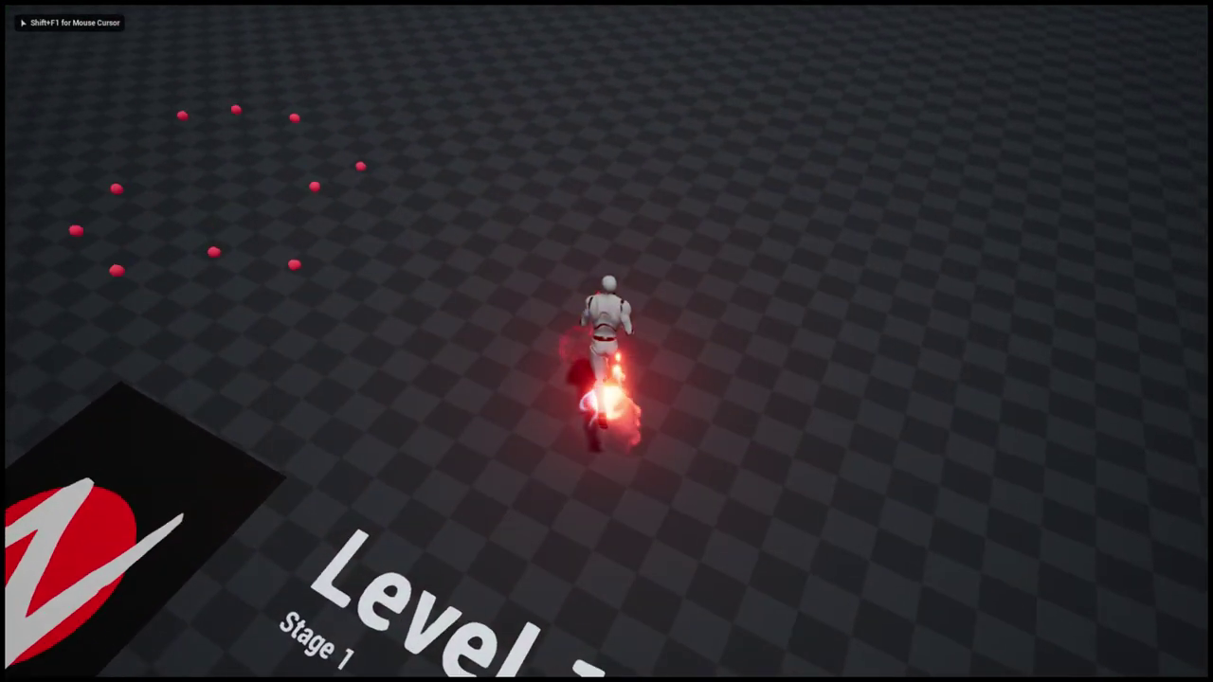
key(s)
key(a)
key(w)
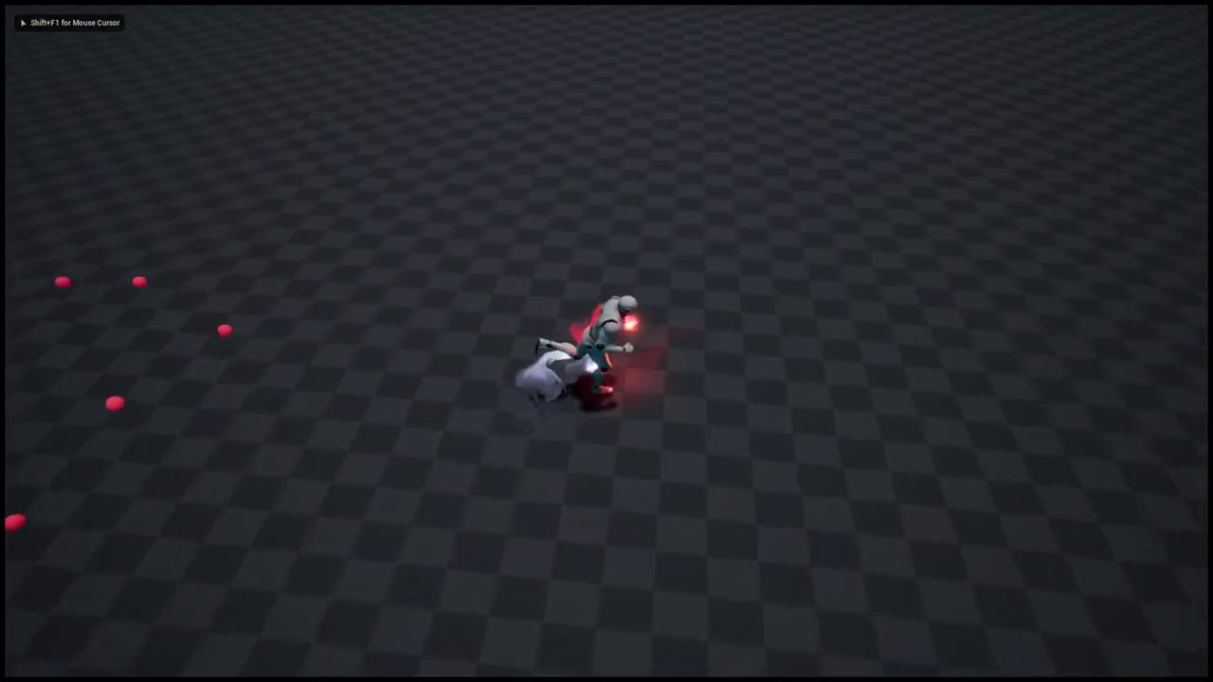
key(s)
key(w)
key(s)
key(d)
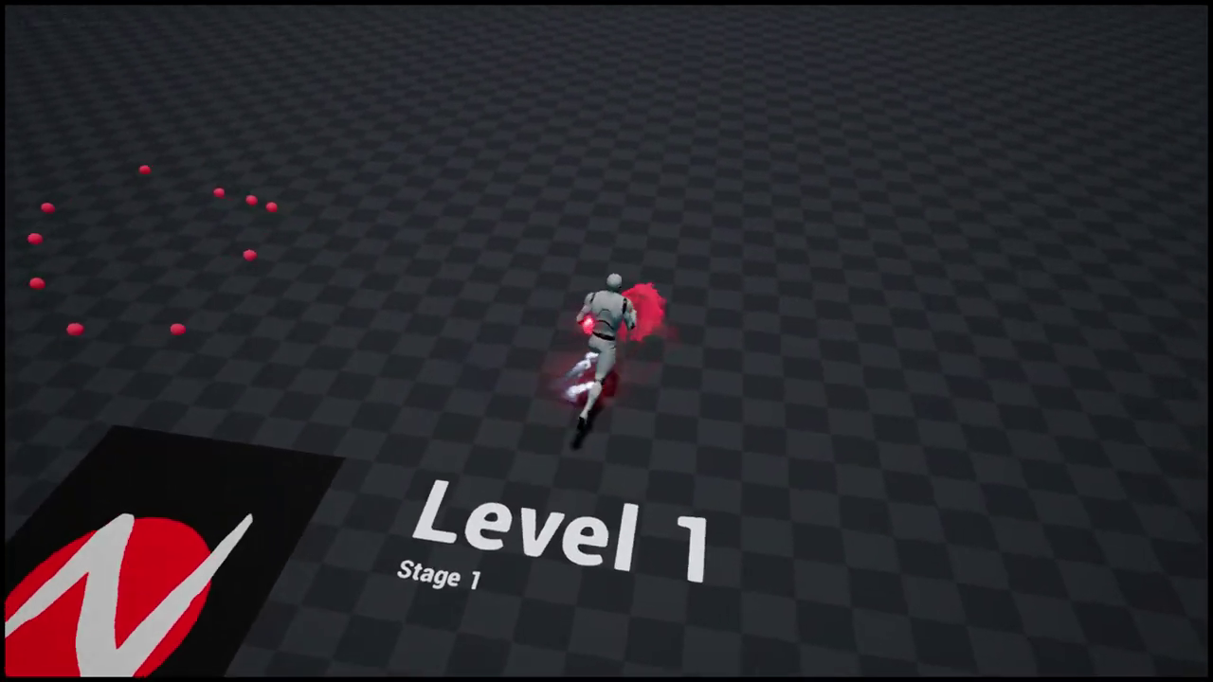
key(w)
key(s)
key(w)
key(d)
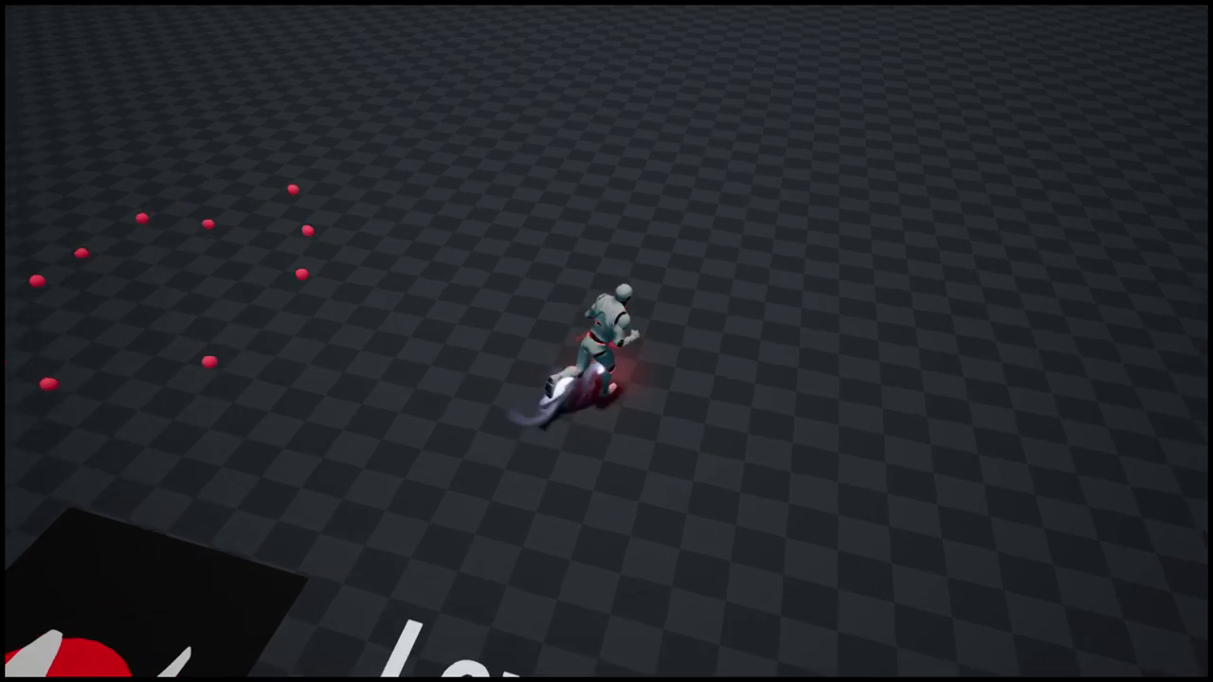
key(w)
key(s)
key(d)
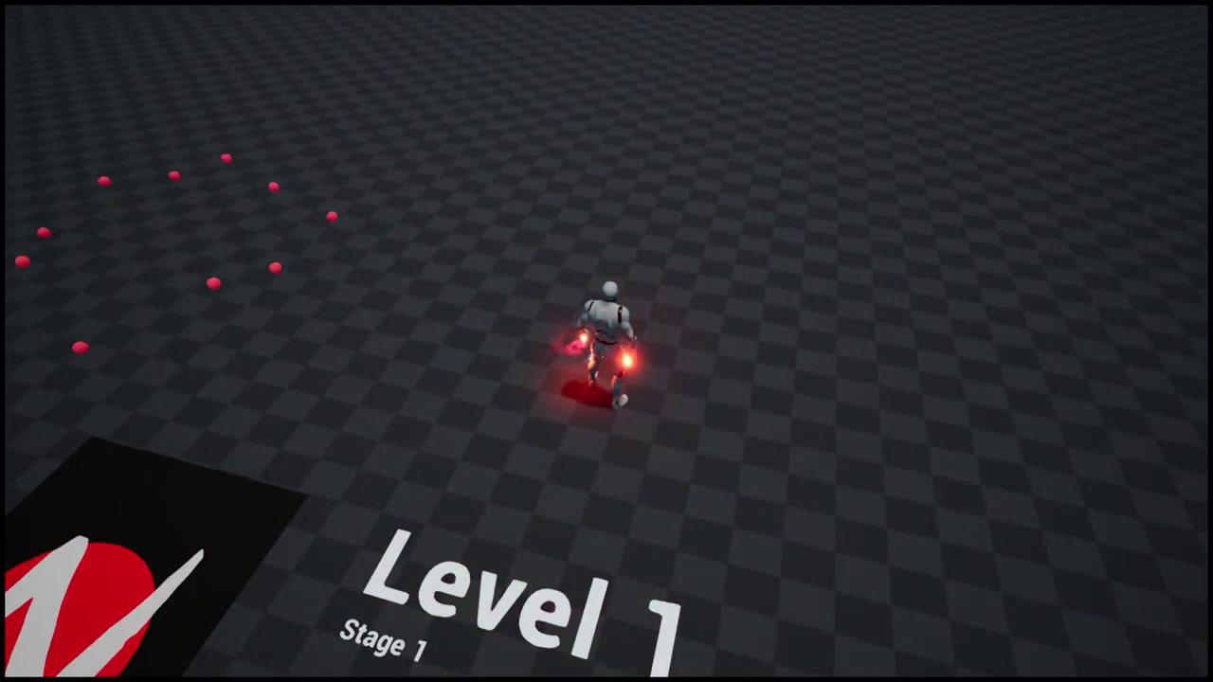
key(Escape)
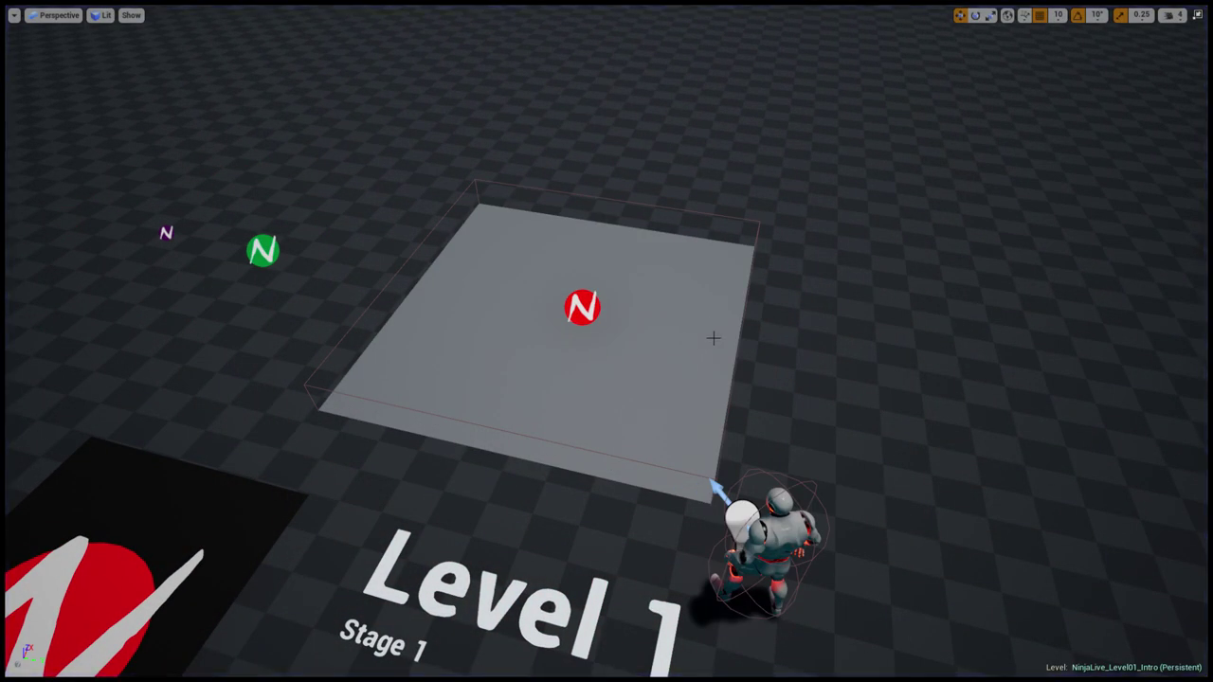
key(F11)
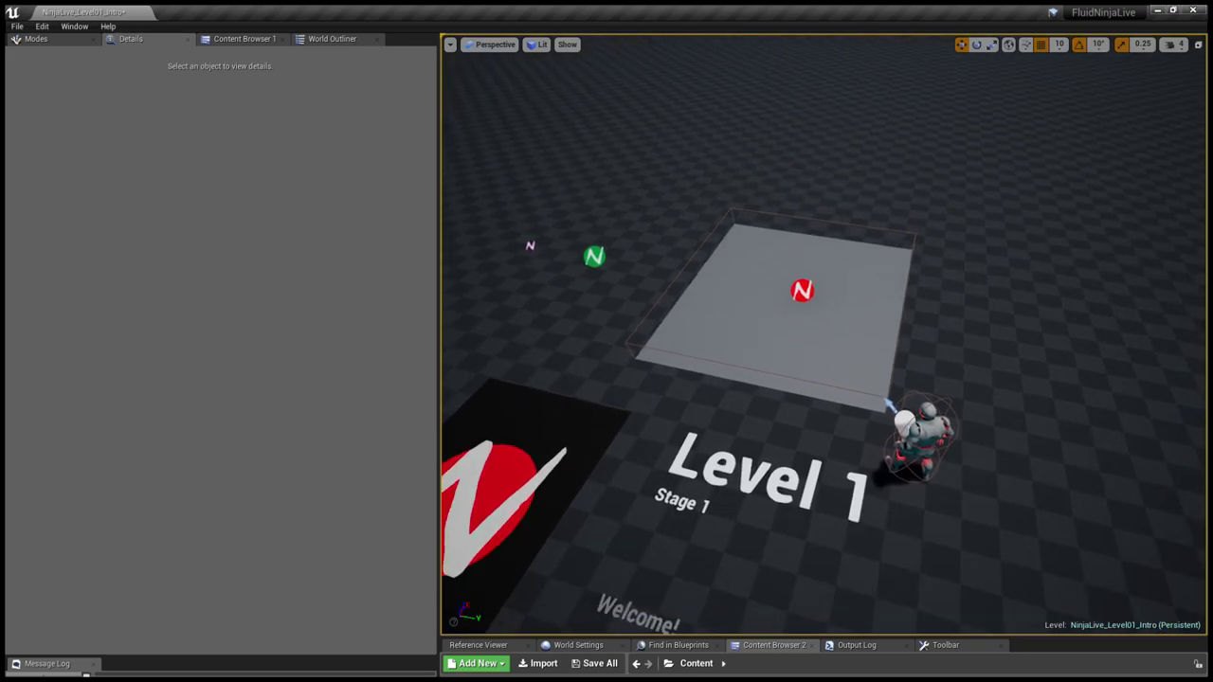
- Place a NinjaLive_PresetManager blueprint from the FluidNinjaLive folder in the level, beside the NinjaLive_Utilities actor
key(w)
mouse_move(731, 168)
right_down()
mouse_move(741, 220)
mouse_move(731, 168)
right_up()
key(s)
key(s)
click(249, 39)
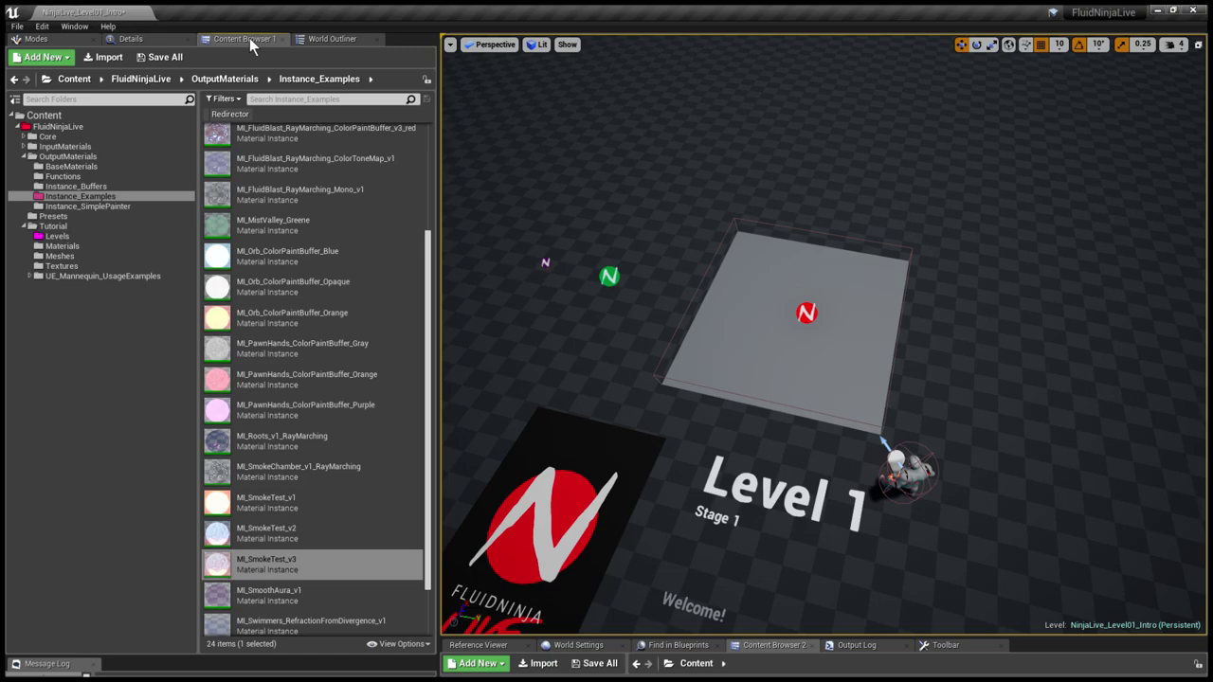
click(69, 126)
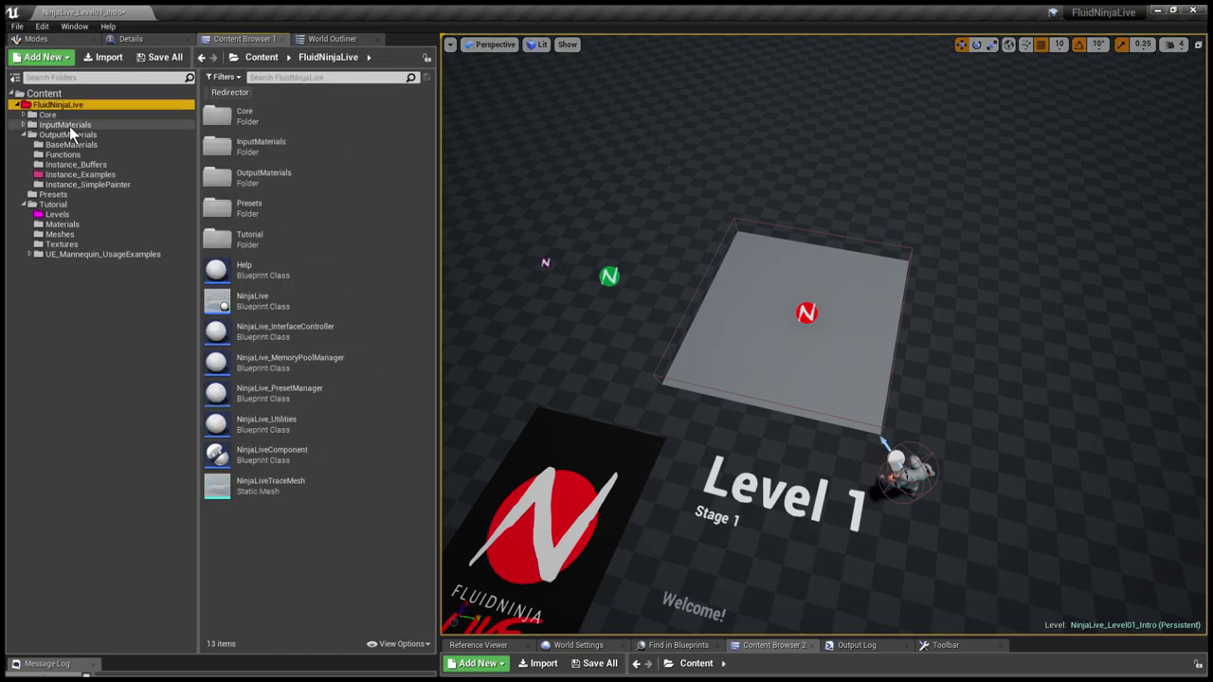
click(308, 402)
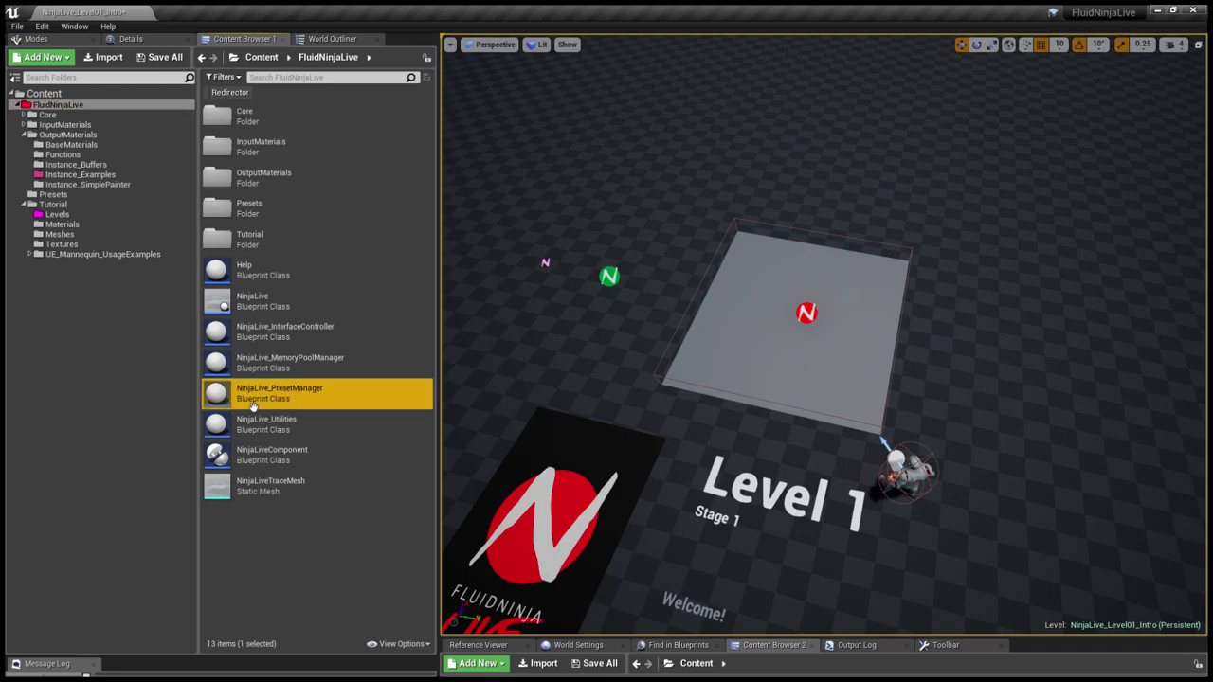
drag(242, 403, 586, 313)
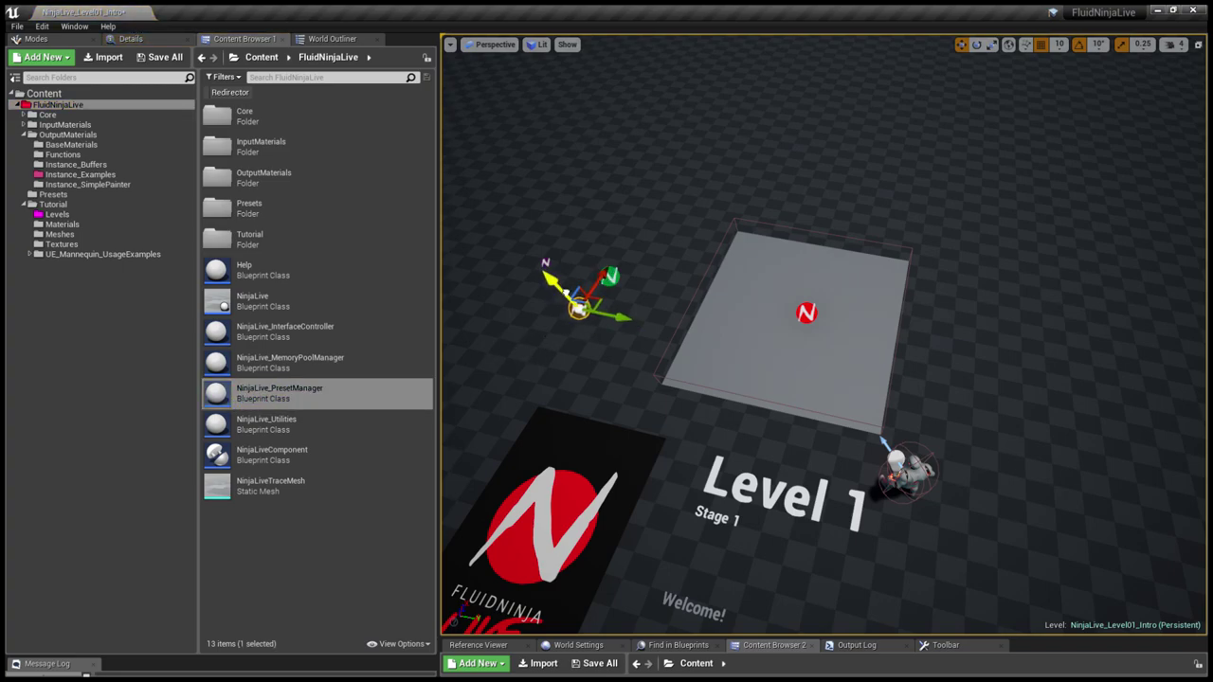
click(628, 235)
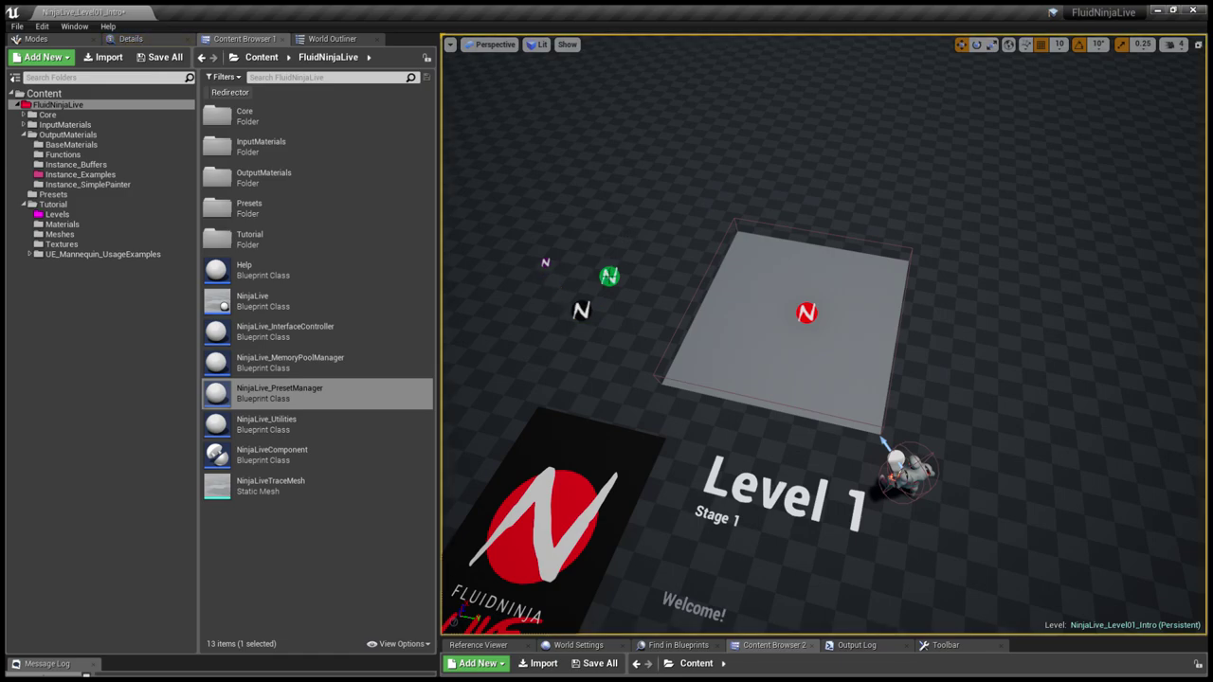
- Select the NinjaLive_PresetManager actor and review its Live Preset Manager Params in the Details
click(581, 310)
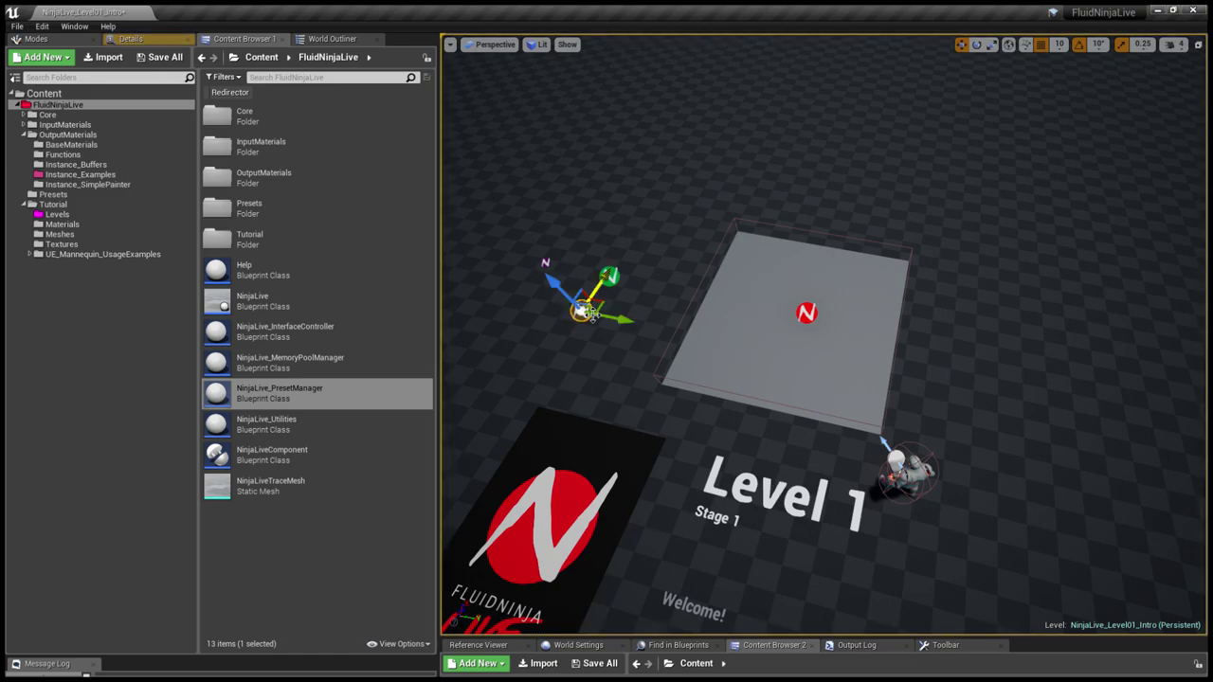
click(151, 40)
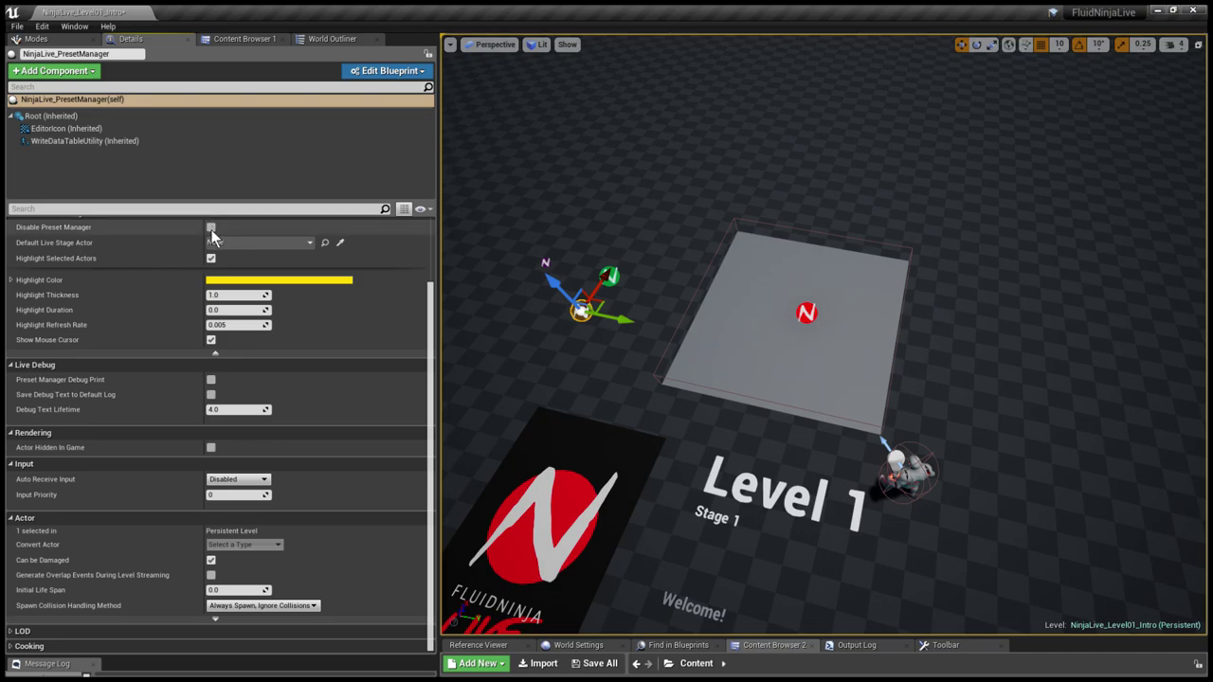
scroll(212, 234, up, 2)
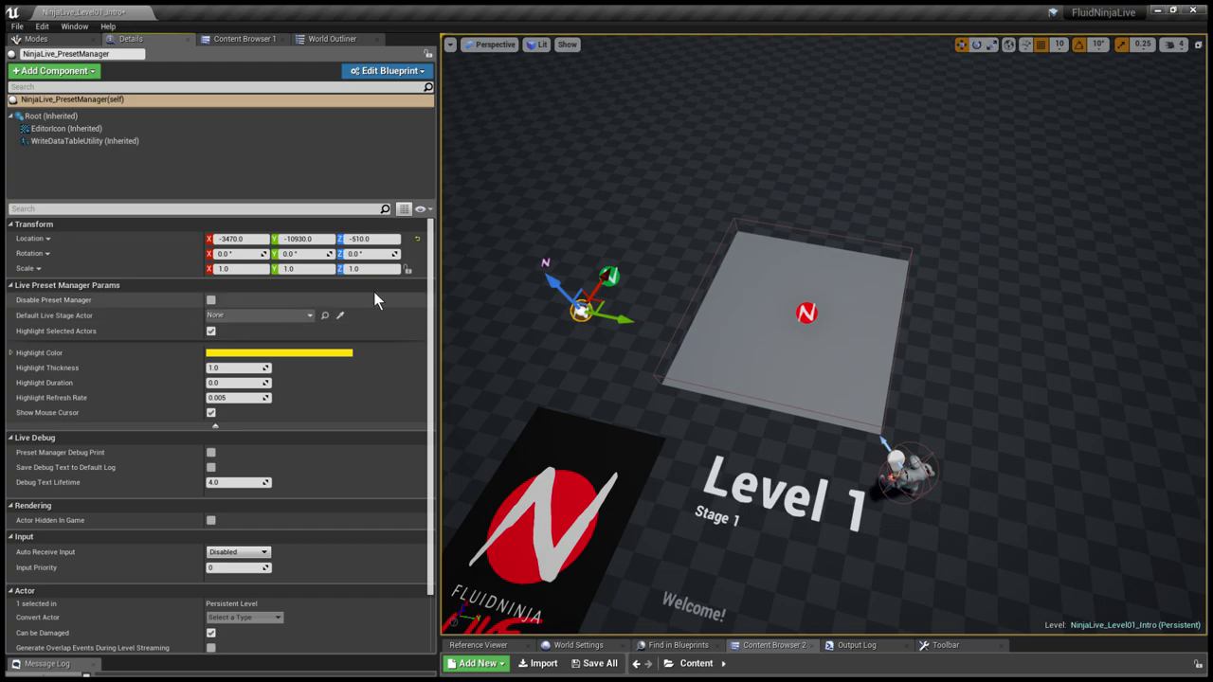
- Rename the NinjaLive actor to NinjaLive_XmasEdition
click(821, 320)
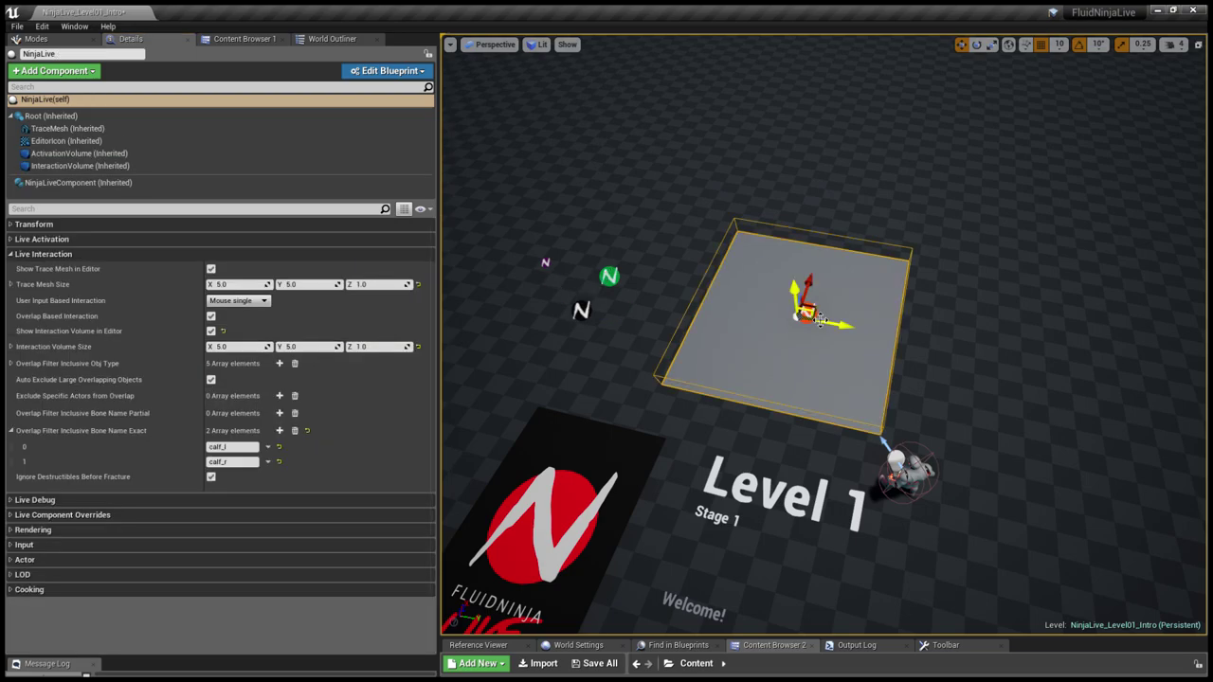
click(317, 41)
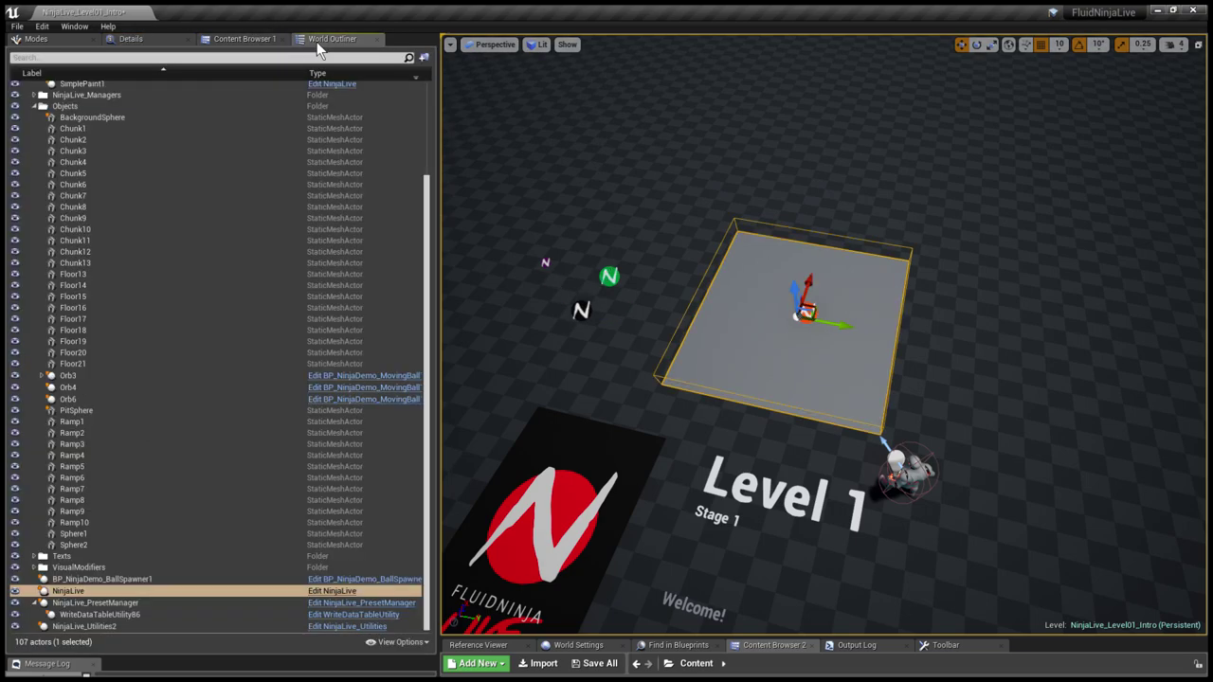
click(104, 590)
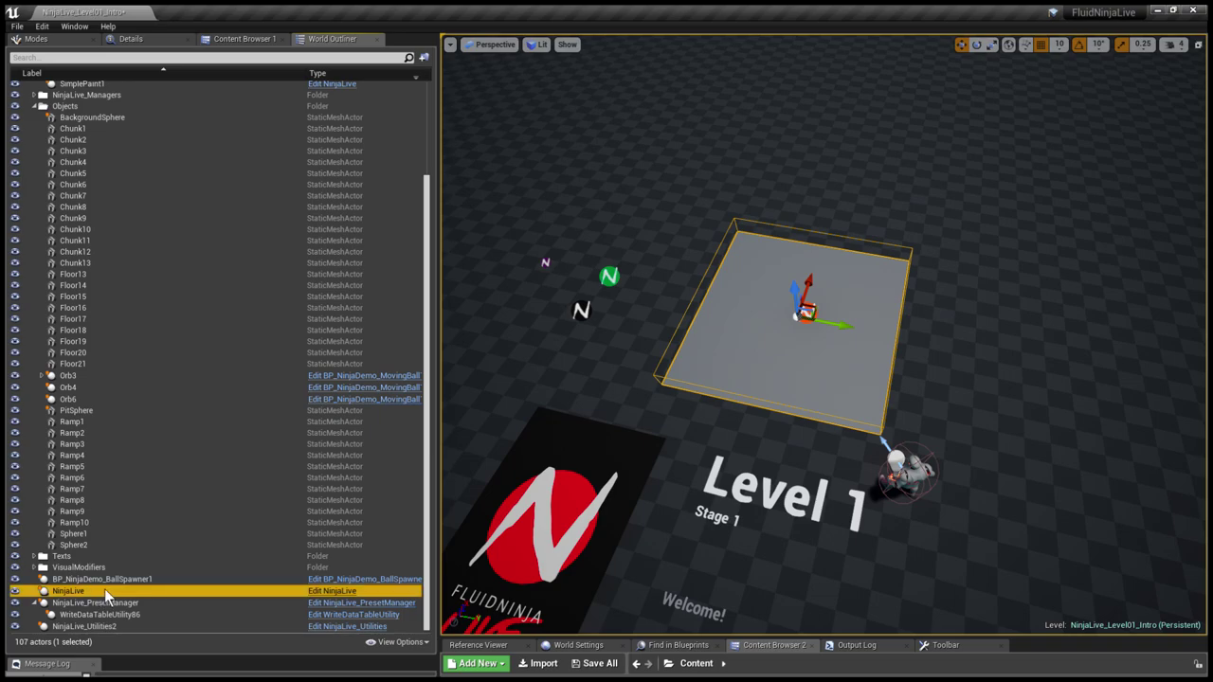
key(F2)
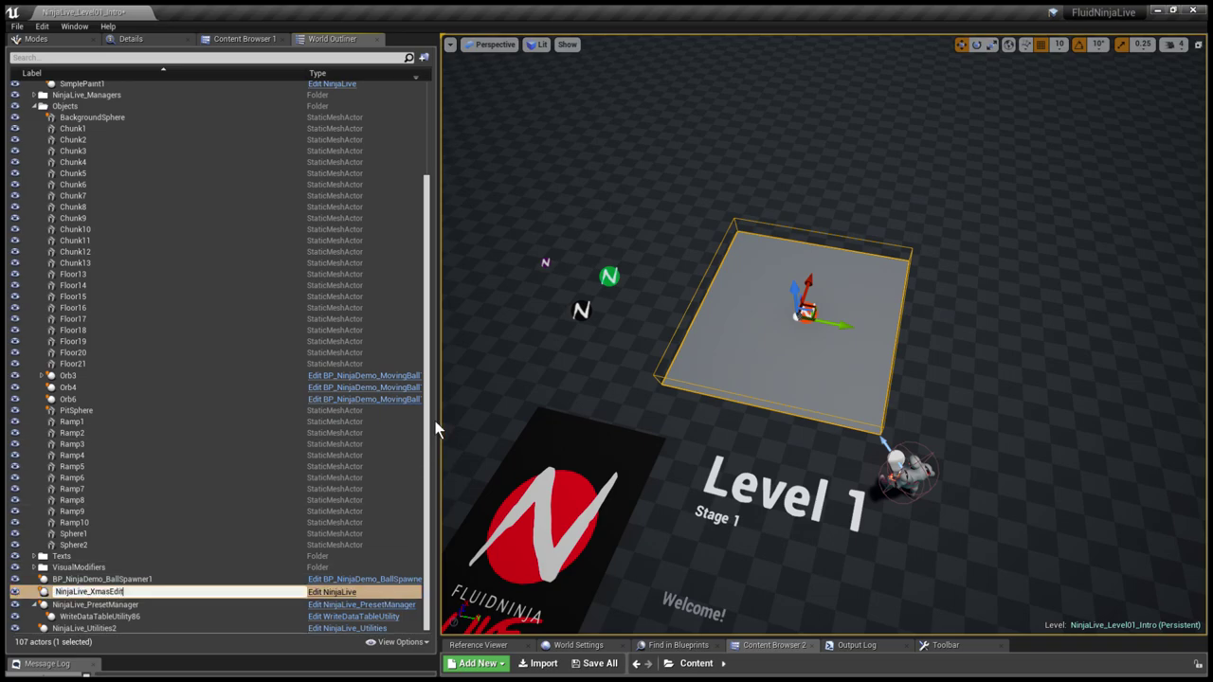
key(Return)
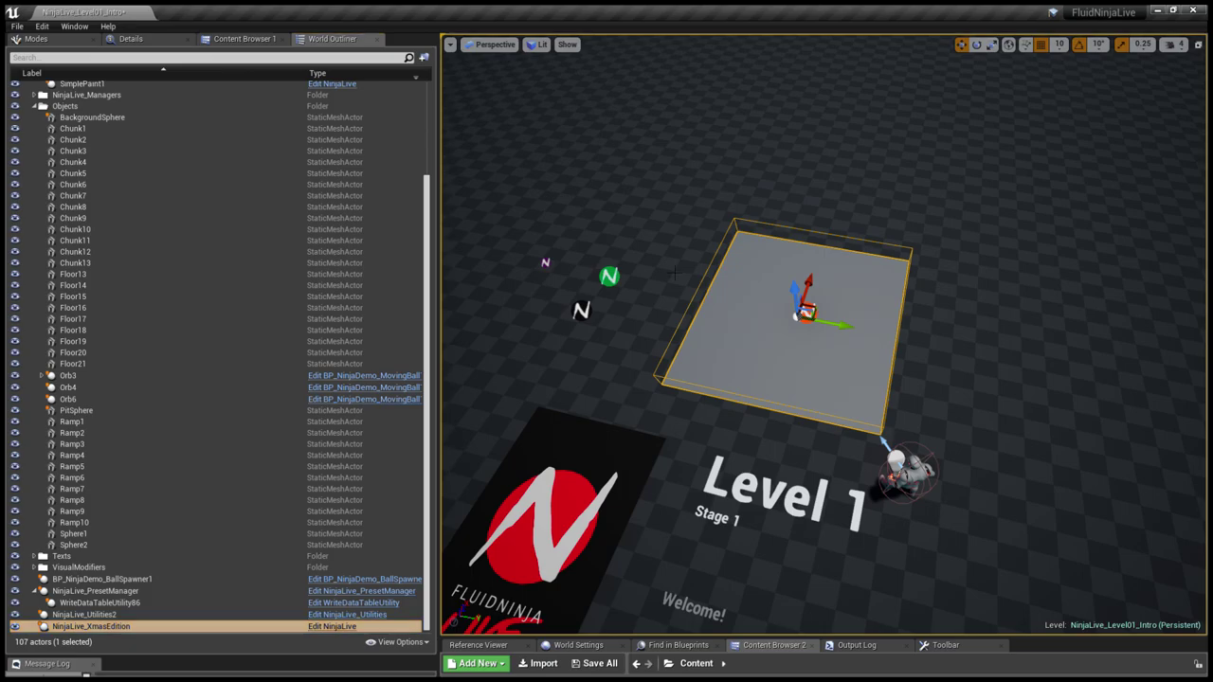
- Play the level in fullscreen, release the mouse cursor, and choose NinjaLive_XmasEdition as the actor controlled by the preset manager
key(F11)
key(alt+p)
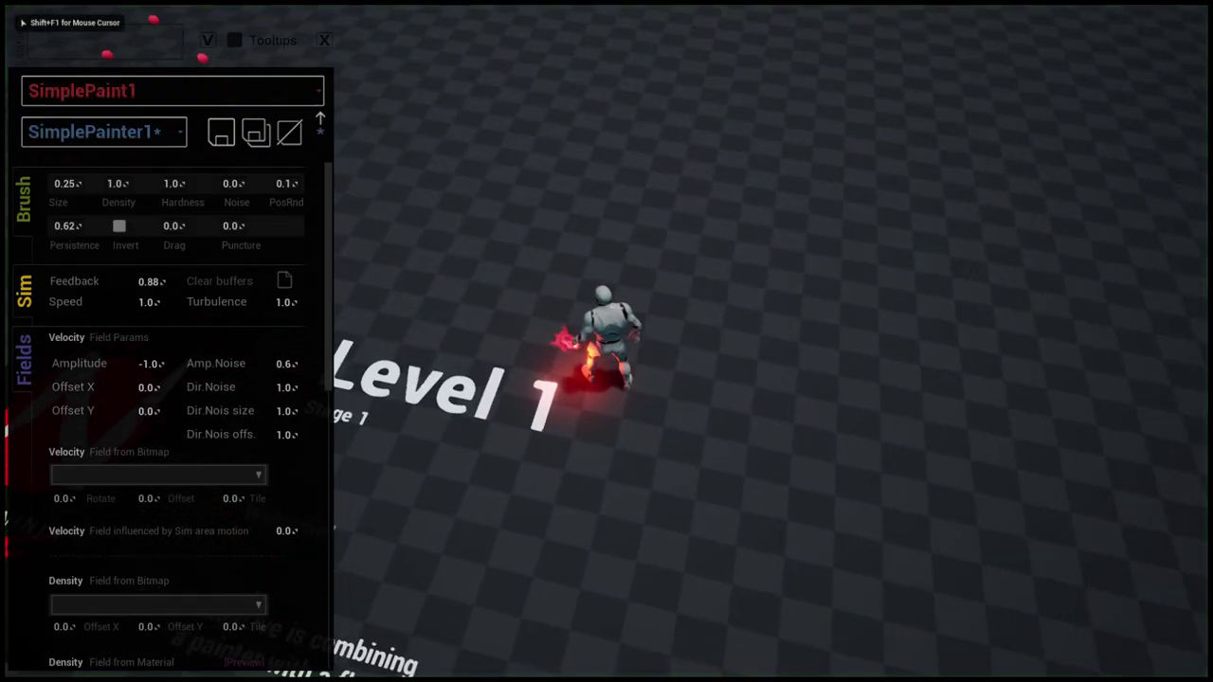
key(a)
key(w)
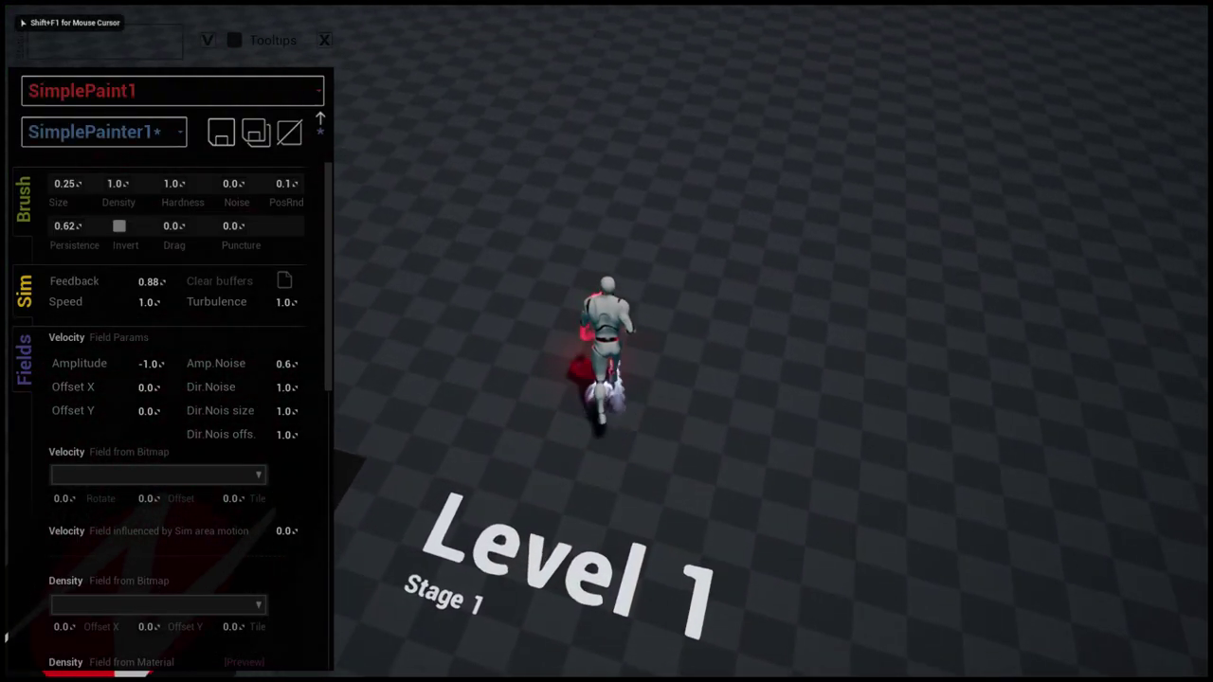
key(shift+F1)
click(124, 91)
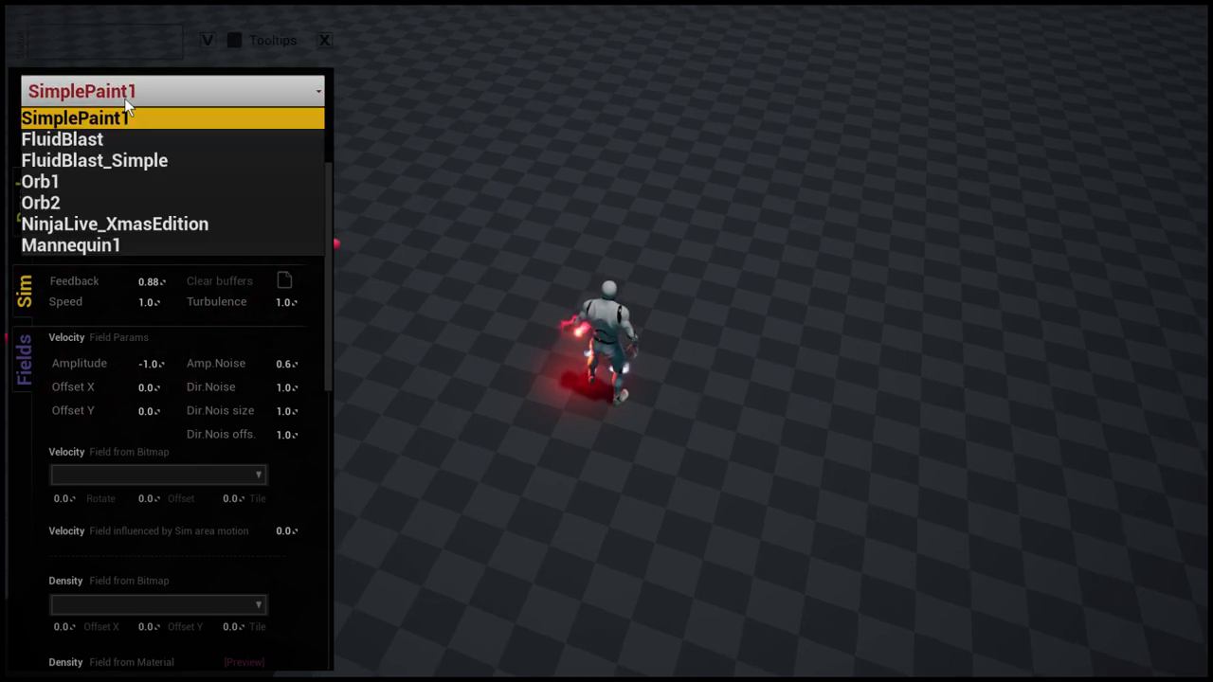
click(148, 223)
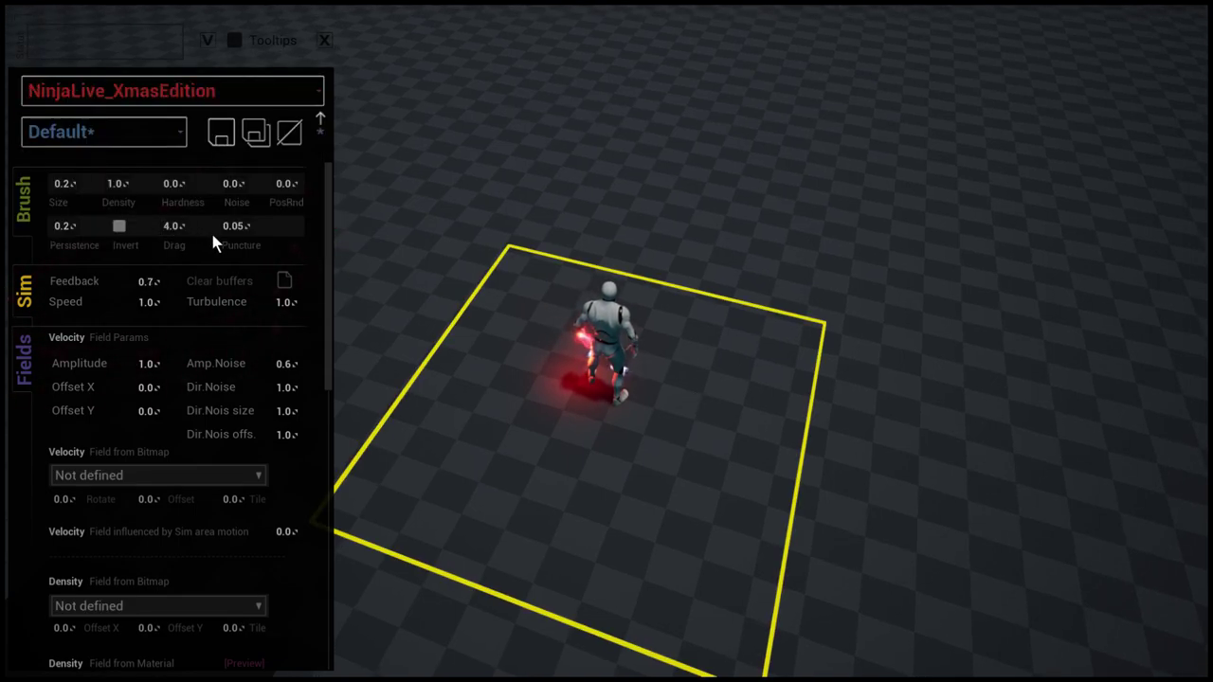
- Run the mannequin briefly in the outlined area, then set the brush Persistence to 0.5 for NinjaLive_XmasEdition
key(s)
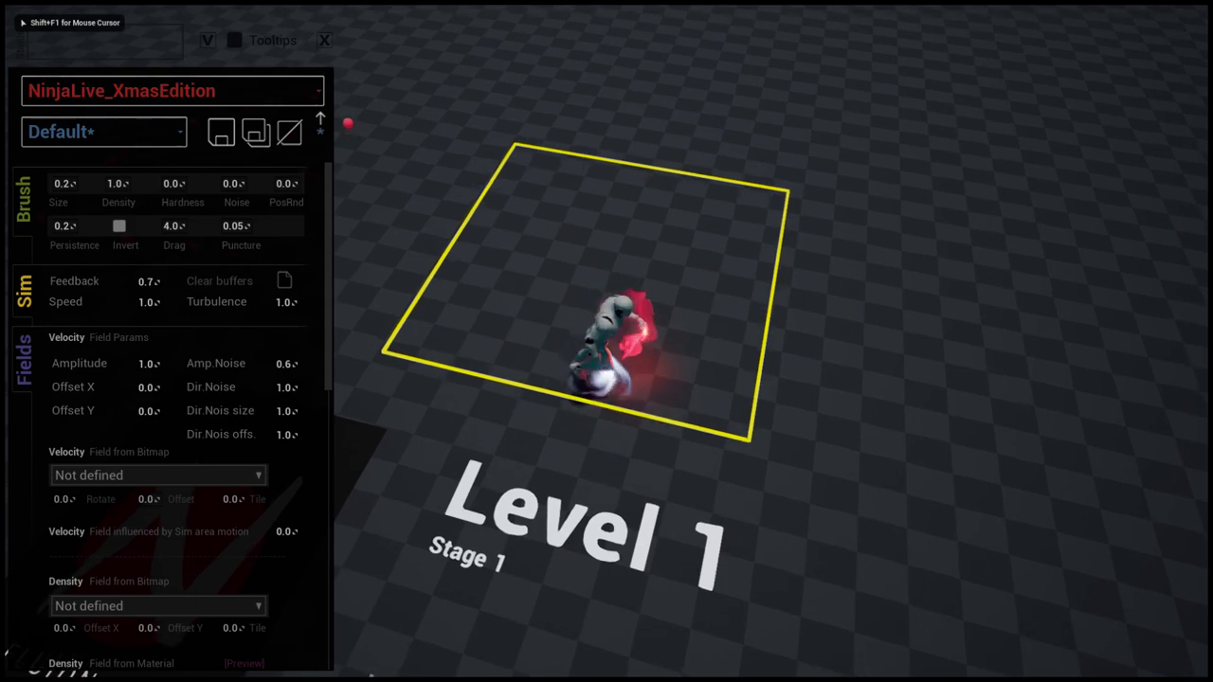
key(w)
key(shift+F1)
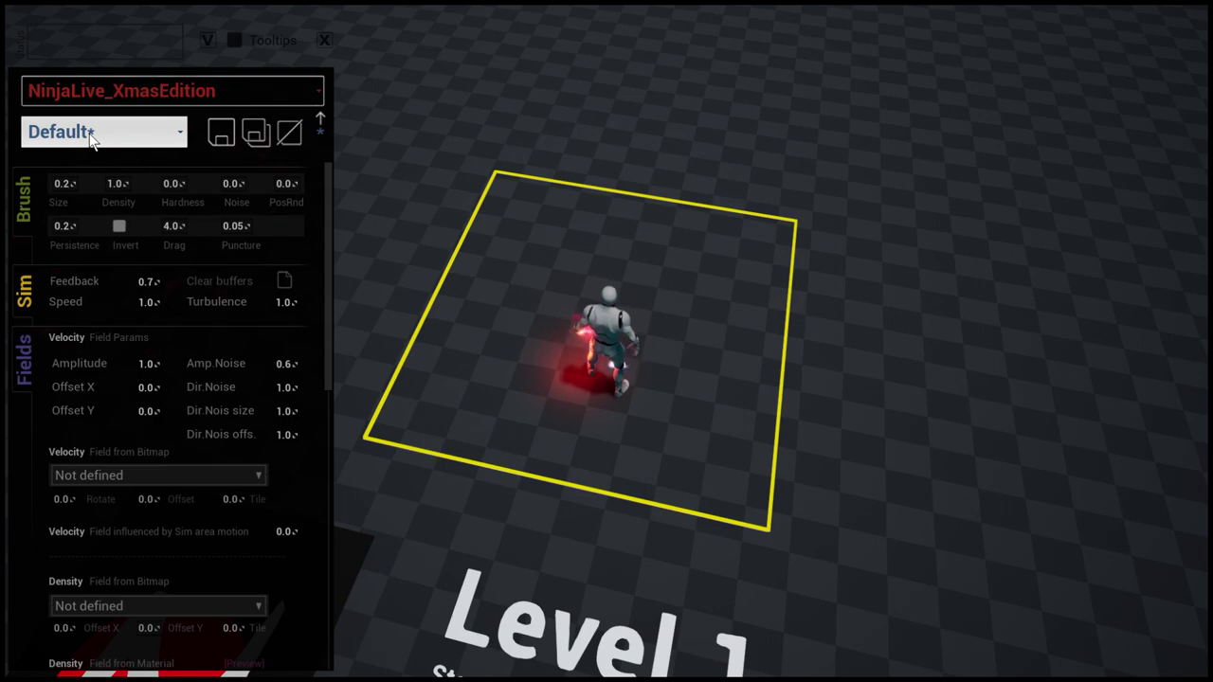
mouse_move(745, 309)
mouse_down()
mouse_move(786, 325)
mouse_move(630, 205)
mouse_up()
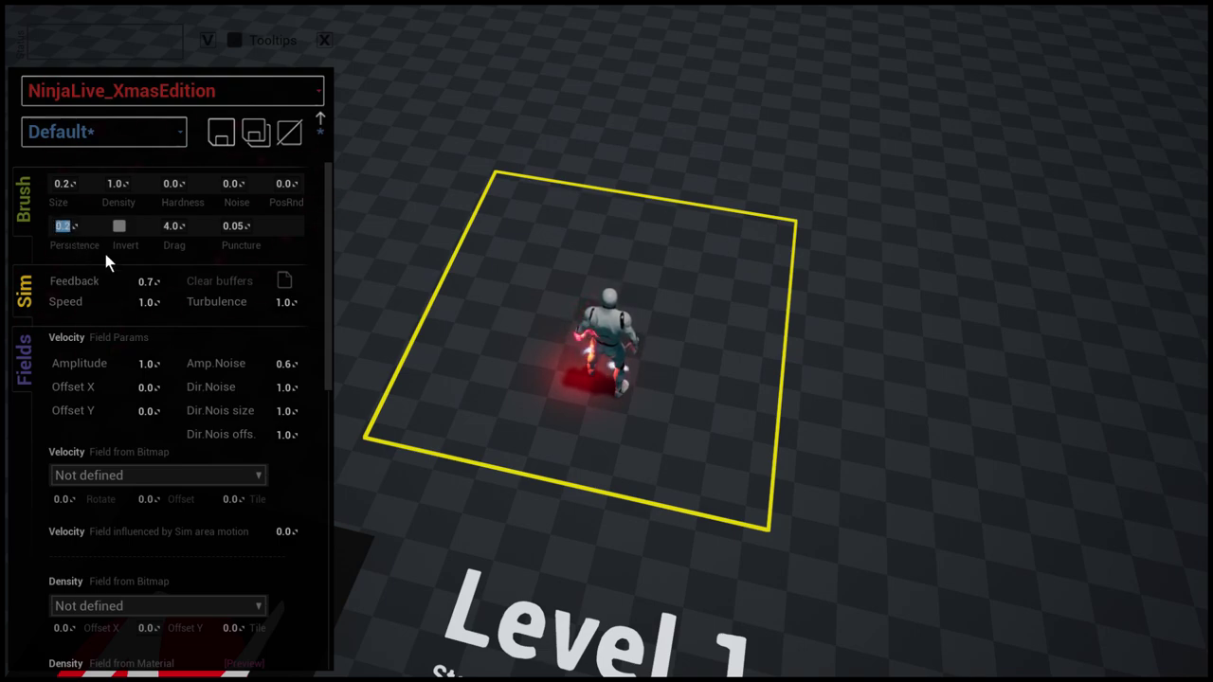
click(596, 276)
- Run the mannequin around the outlined area to test the 0.5 Persistence, then free the mouse cursor
key(a)
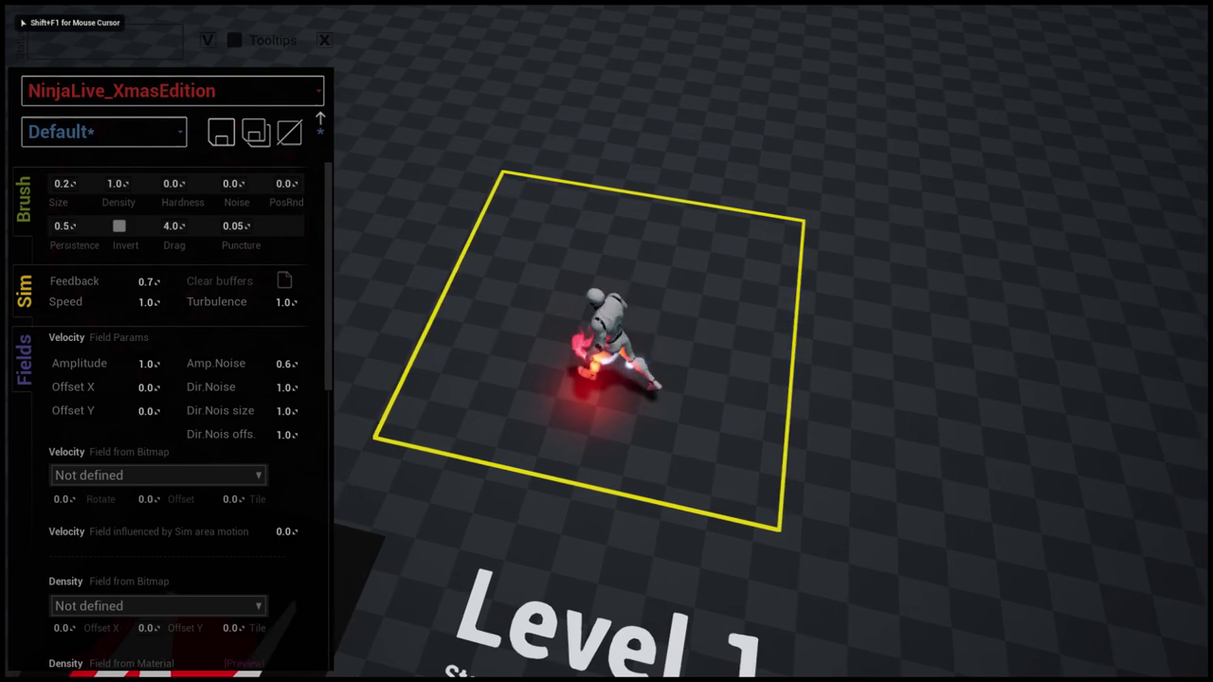
key(w)
key(d)
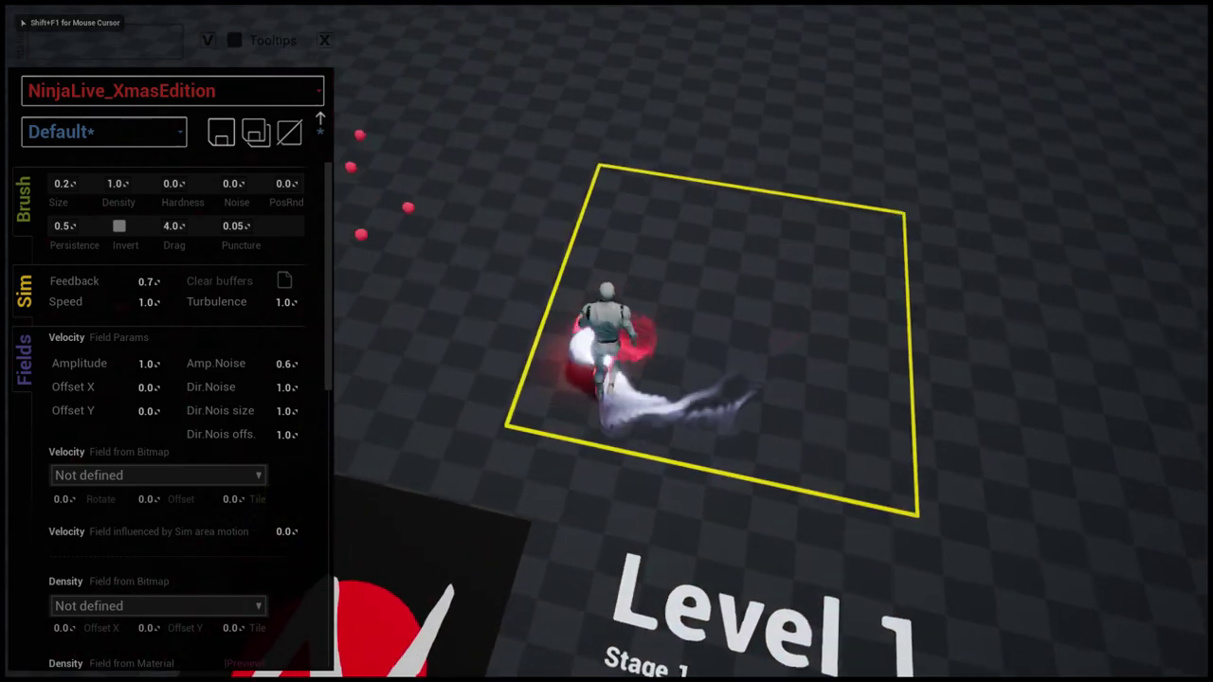
key(w)
key(d)
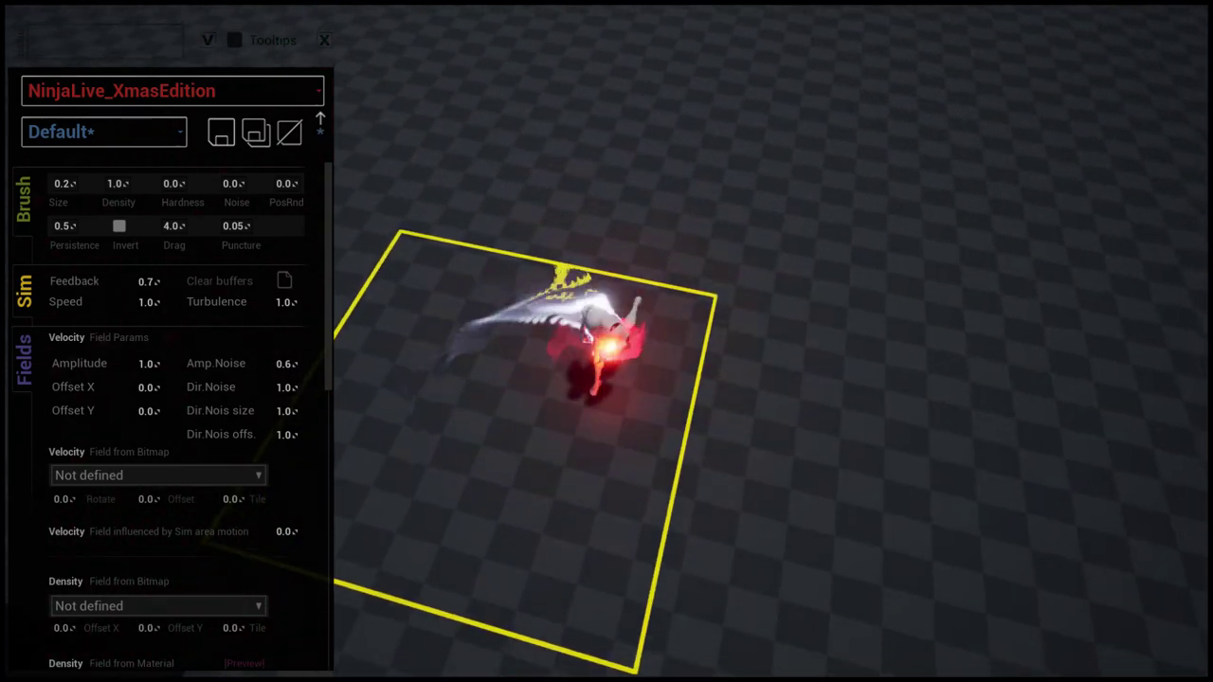
key(a)
key(w)
key(shift+F1)
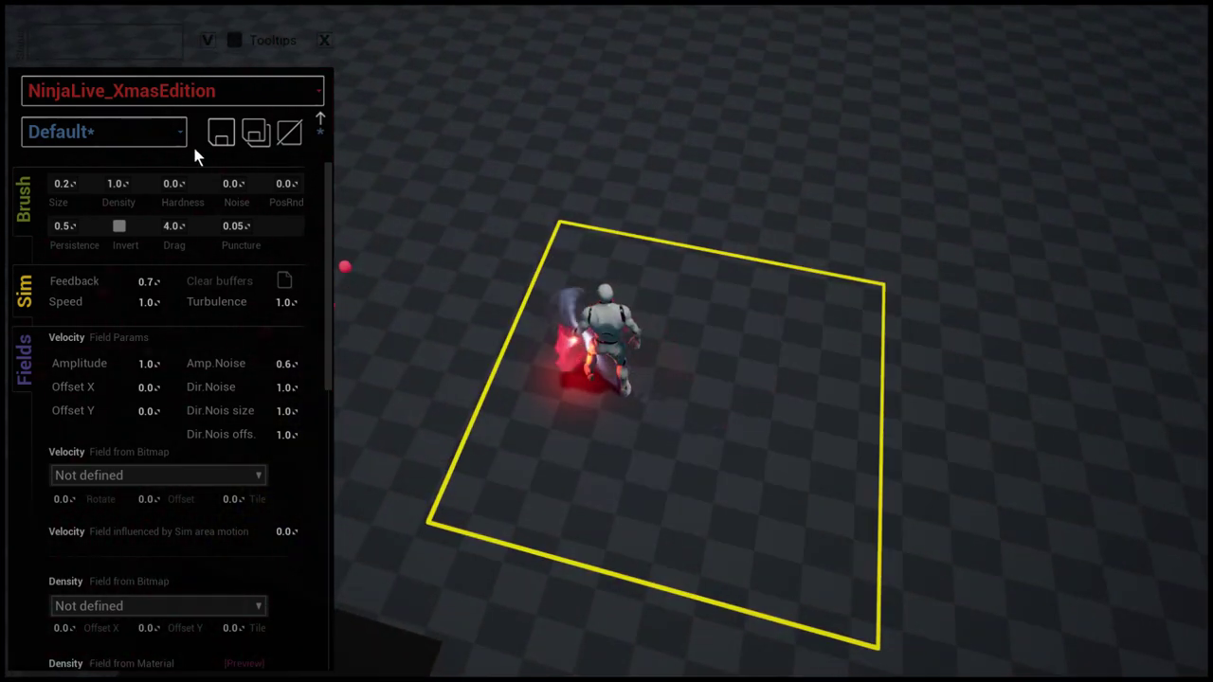
- Load the BasicPersistent preset for NinjaLive_XmasEdition and return control to the game
click(99, 134)
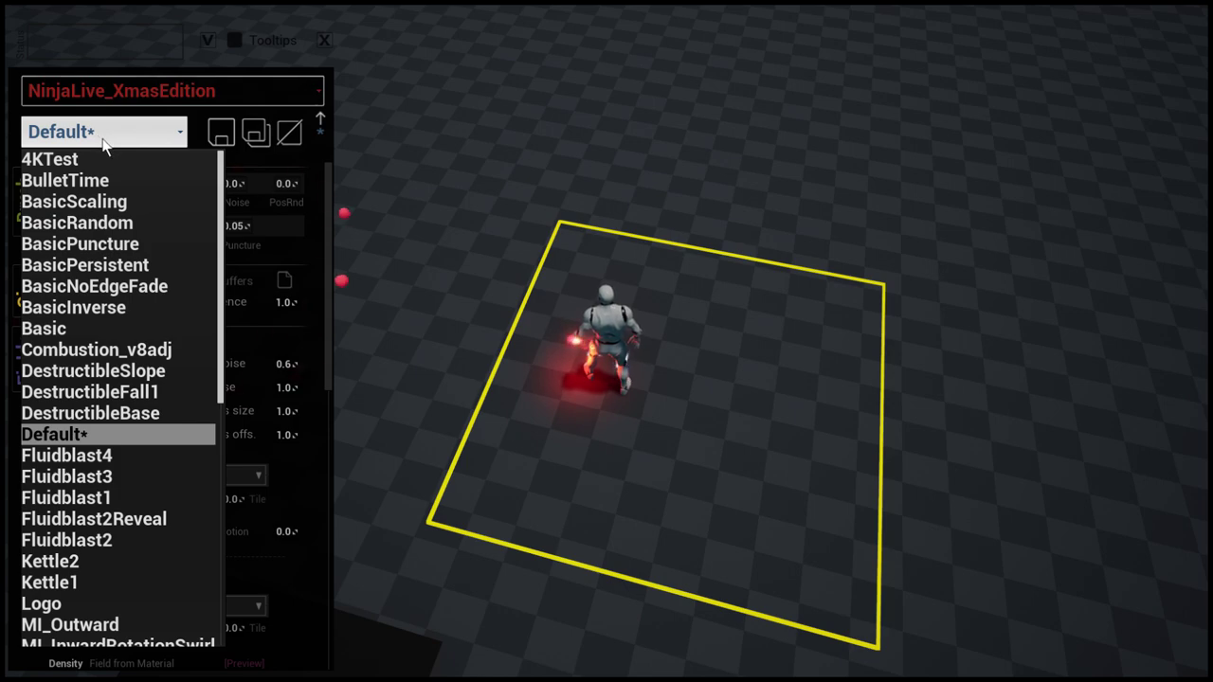
click(120, 268)
click(563, 353)
click(668, 338)
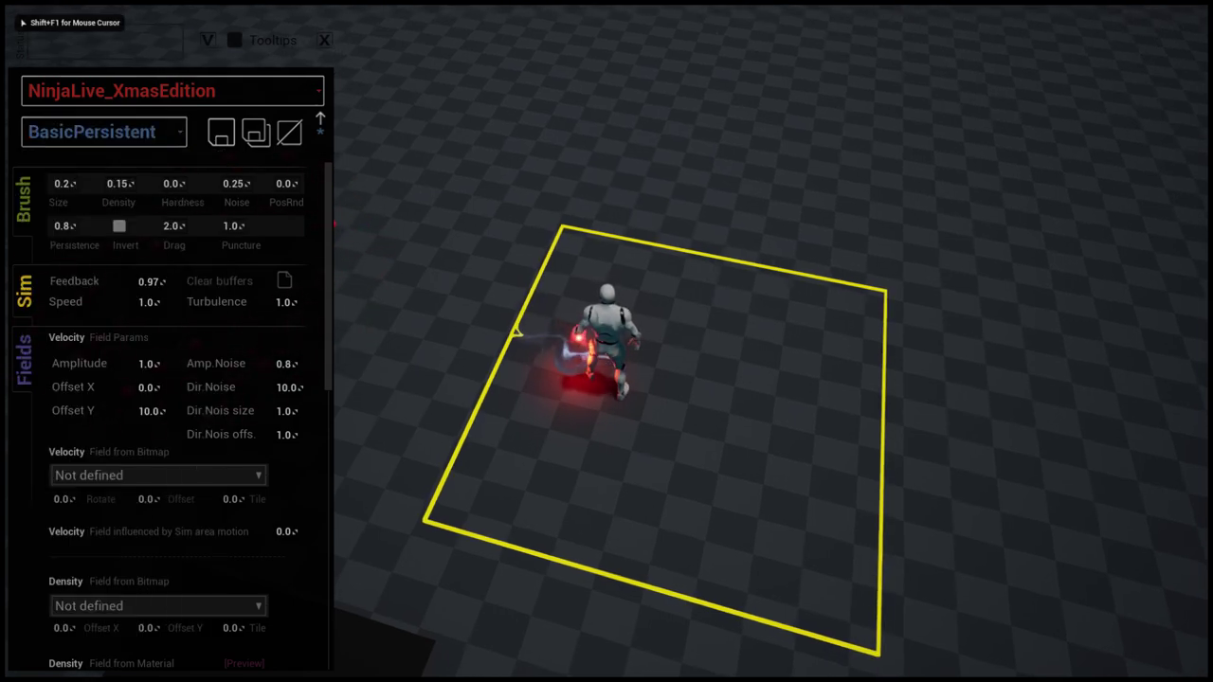
- Run the mannequin around the outlined area to test the BasicPersistent preset, then stop playing the level
key(d)
key(a)
key(w)
key(s)
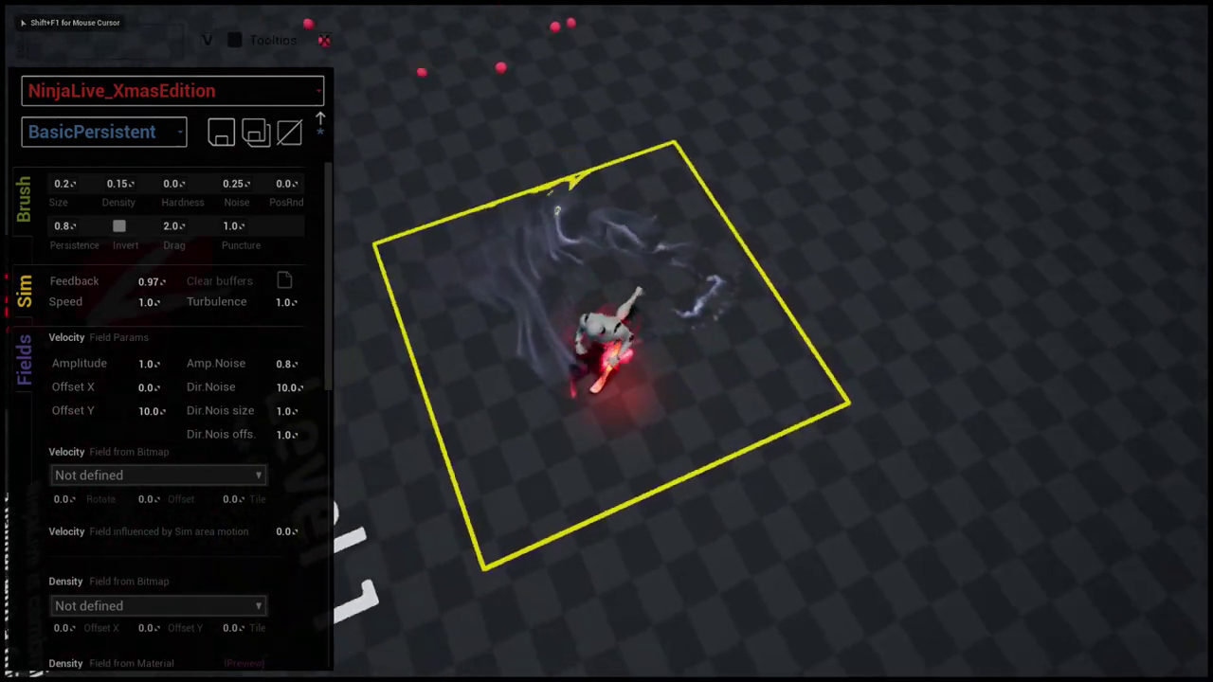
key(a)
key(w)
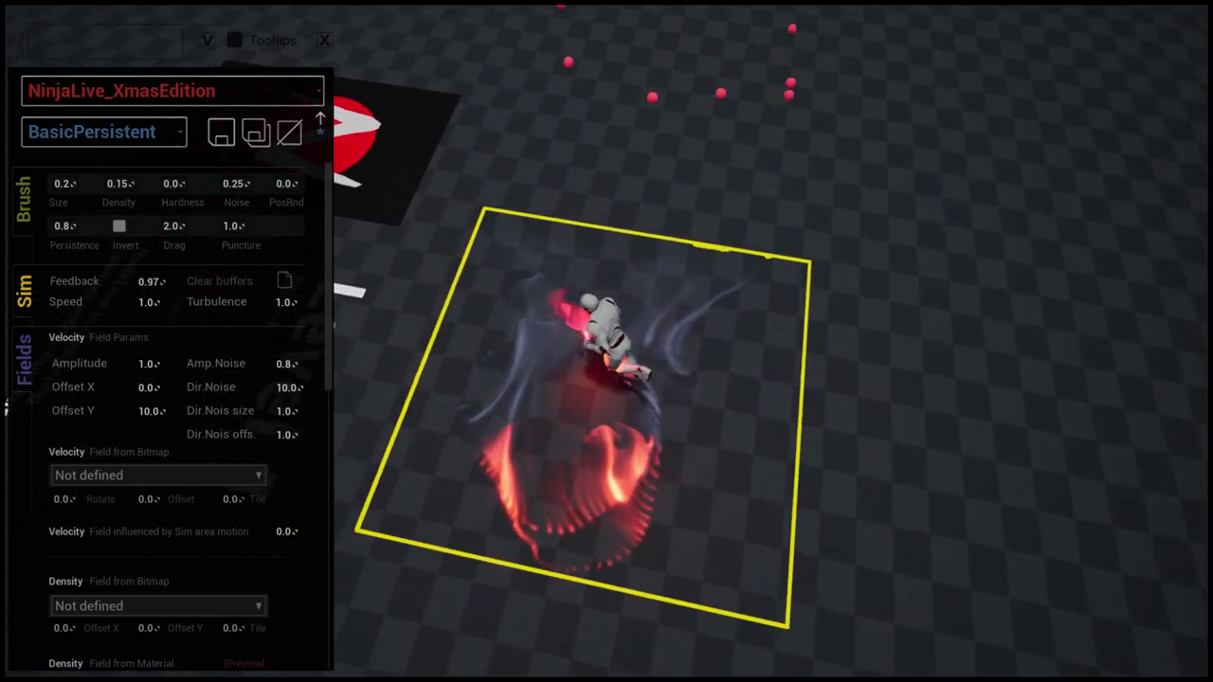
key(Escape)
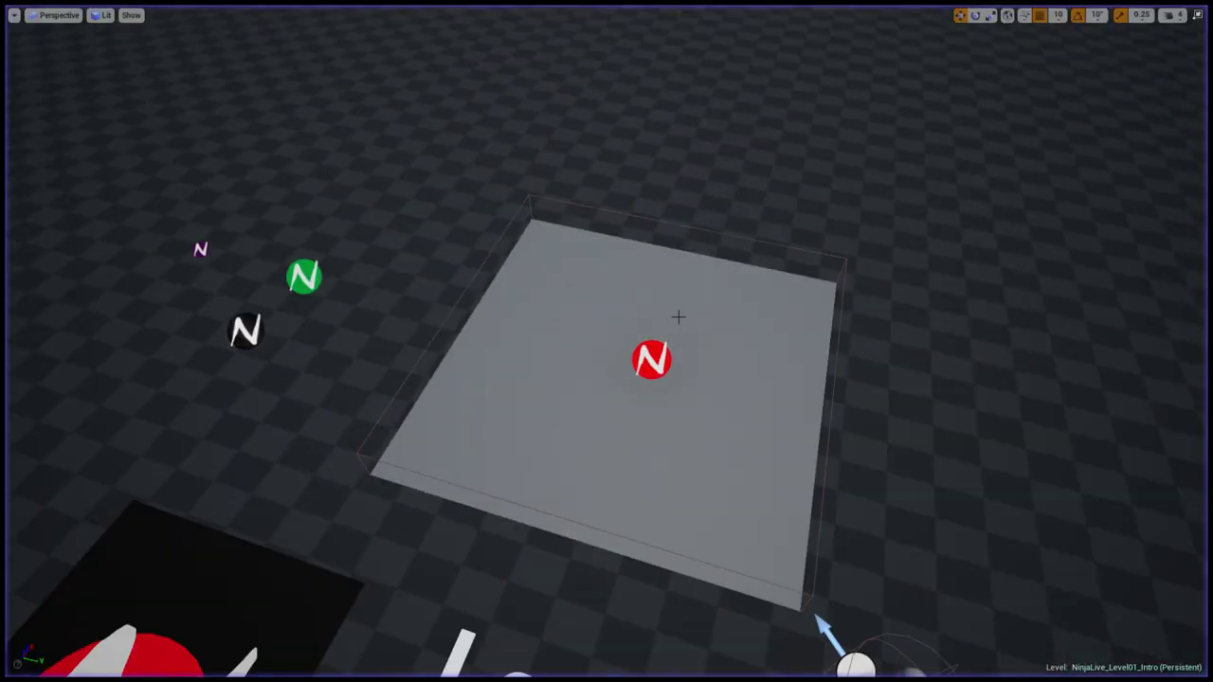
- Select the NinjaLive_Utilities2 actor, leave fullscreen, and disable its Possess Nearest Pawn option
mouse_move(677, 317)
right_down()
mouse_move(676, 221)
mouse_move(677, 317)
right_up()
key(s)
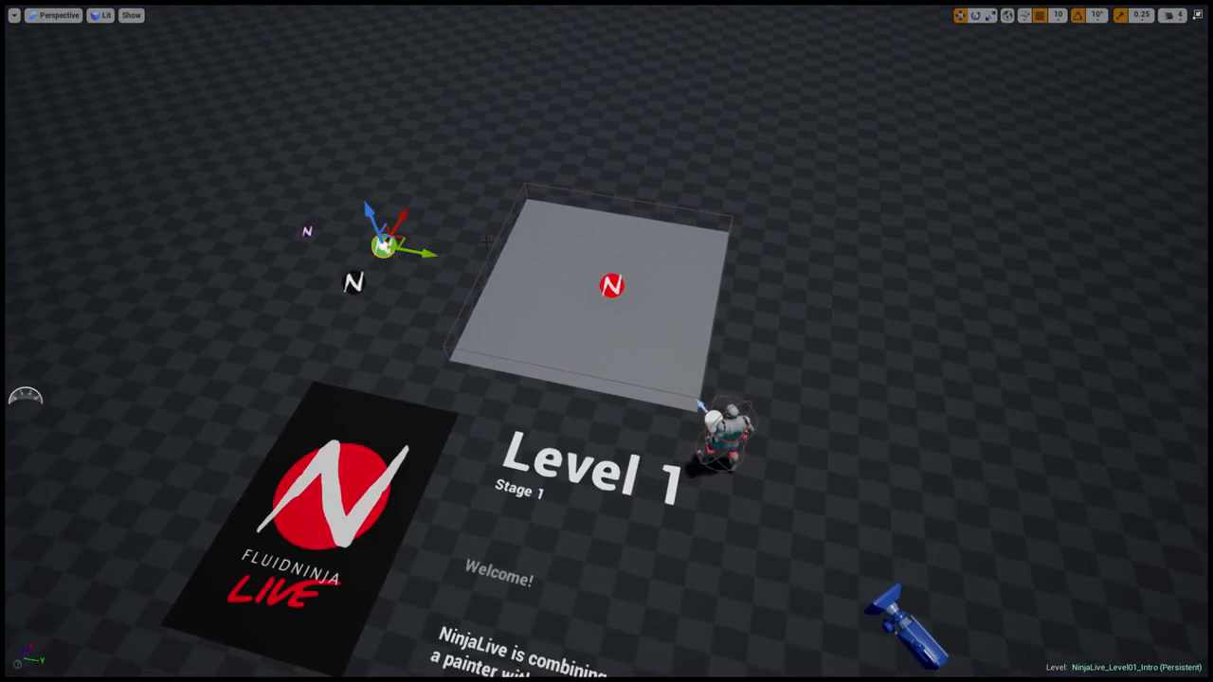
key(F11)
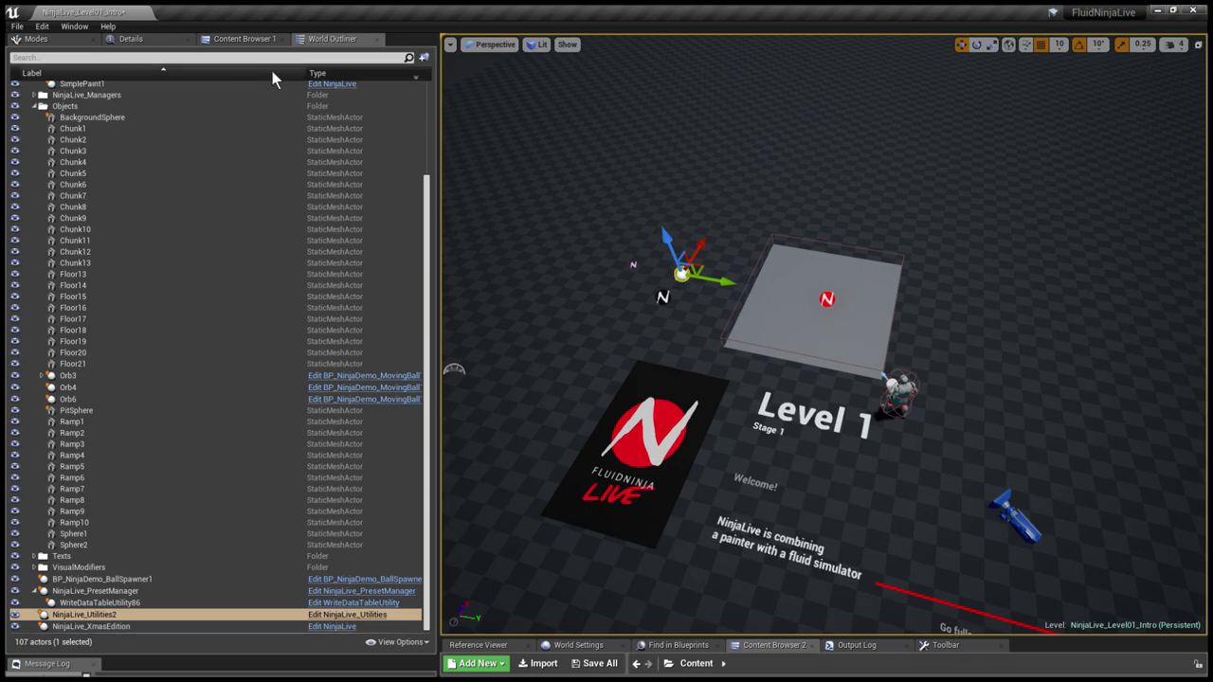
click(131, 40)
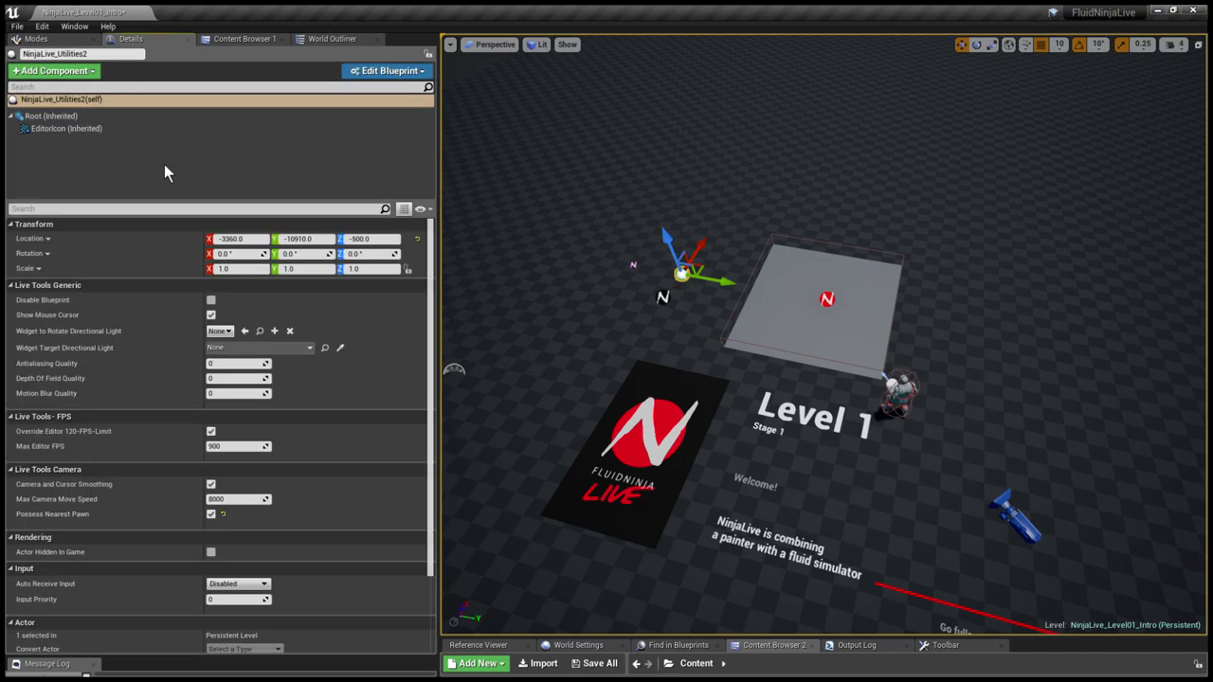
click(213, 516)
- Raise the NinjaLive_XmasEdition actor above the floor with the Move tool
click(830, 319)
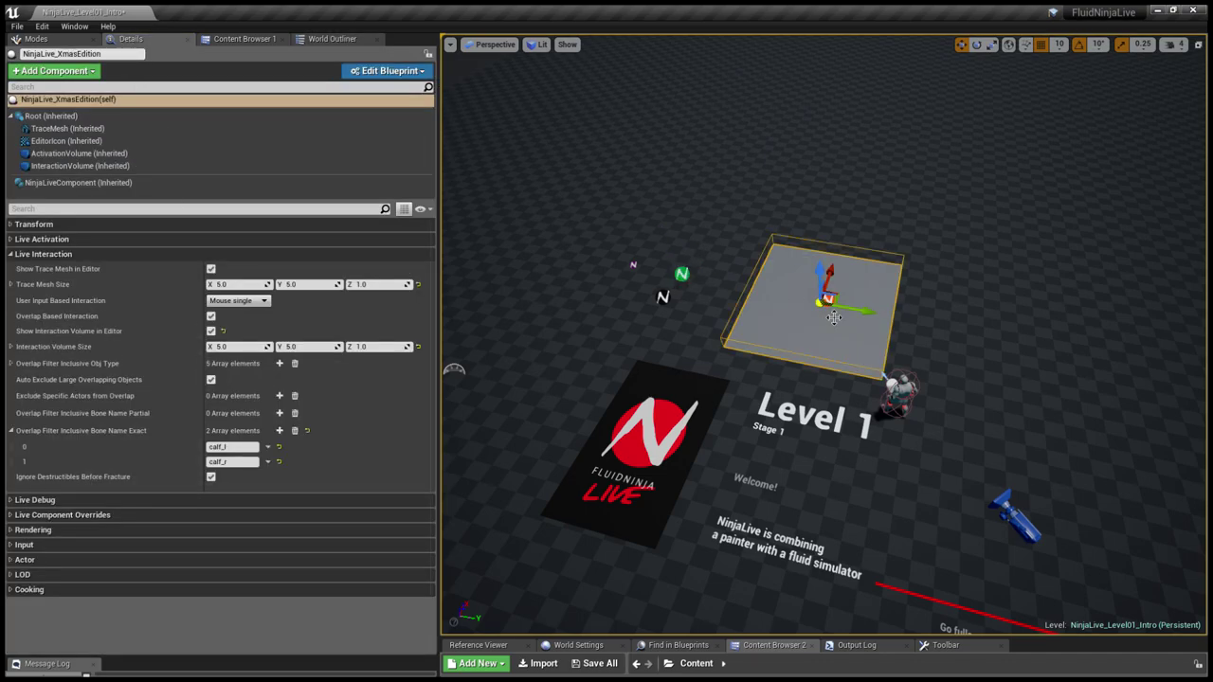
key(e)
drag(858, 352, 846, 303)
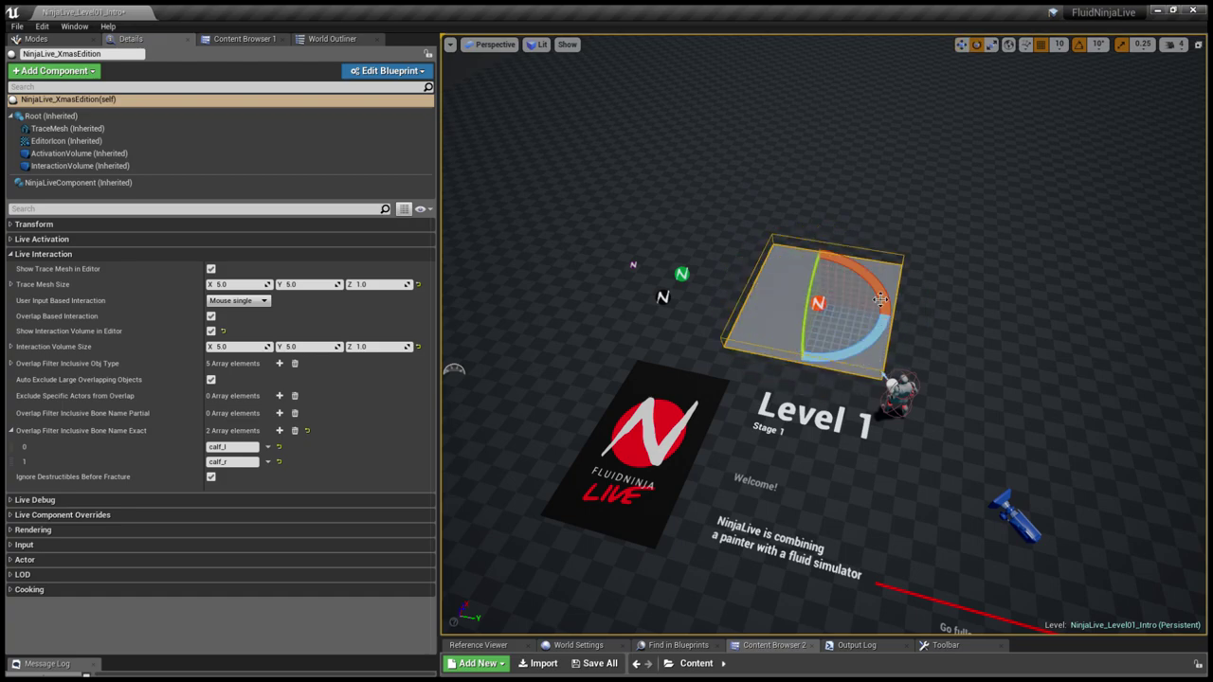
key(w)
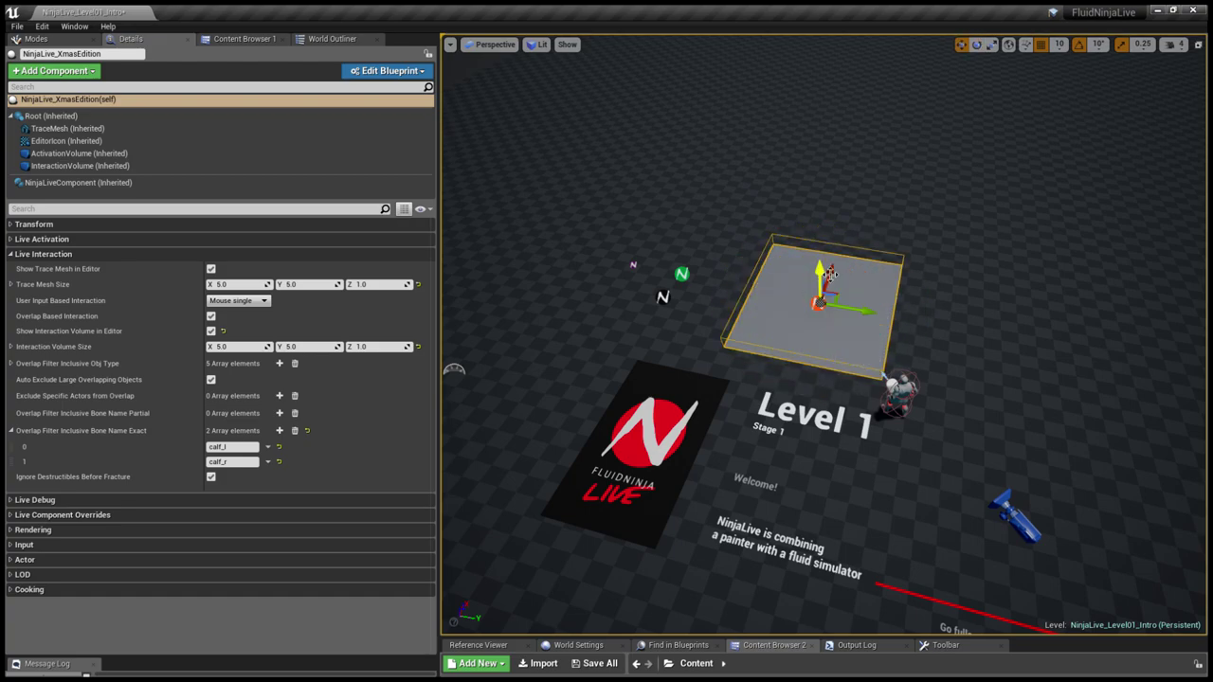
drag(832, 280, 804, 222)
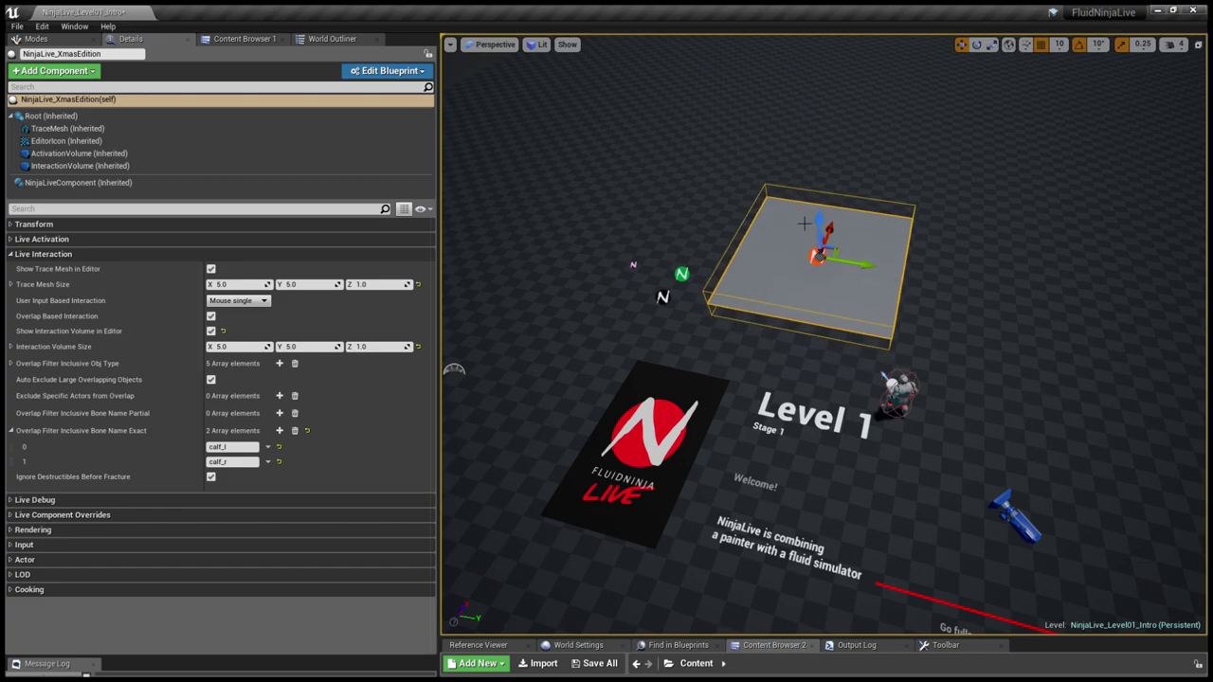
- Enable Camera Facing Trace Mesh in the Live Interaction settings of NinjaLive_XmasEdition's NinjaLiveComponent
click(82, 182)
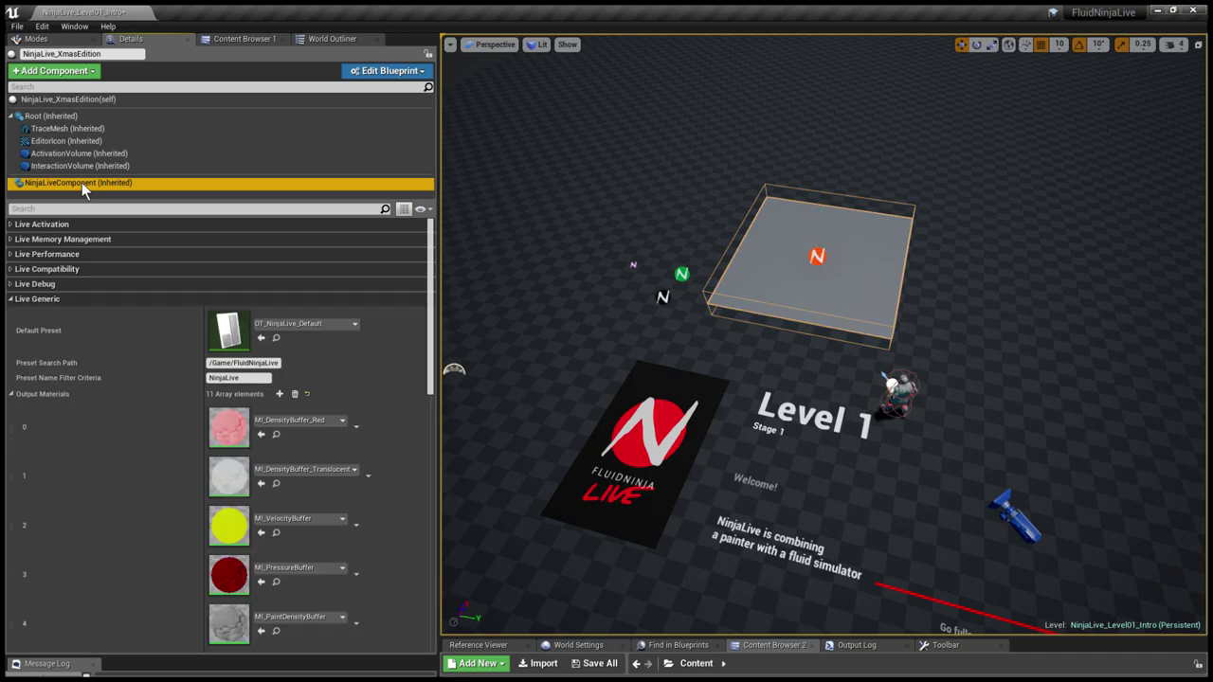
click(79, 300)
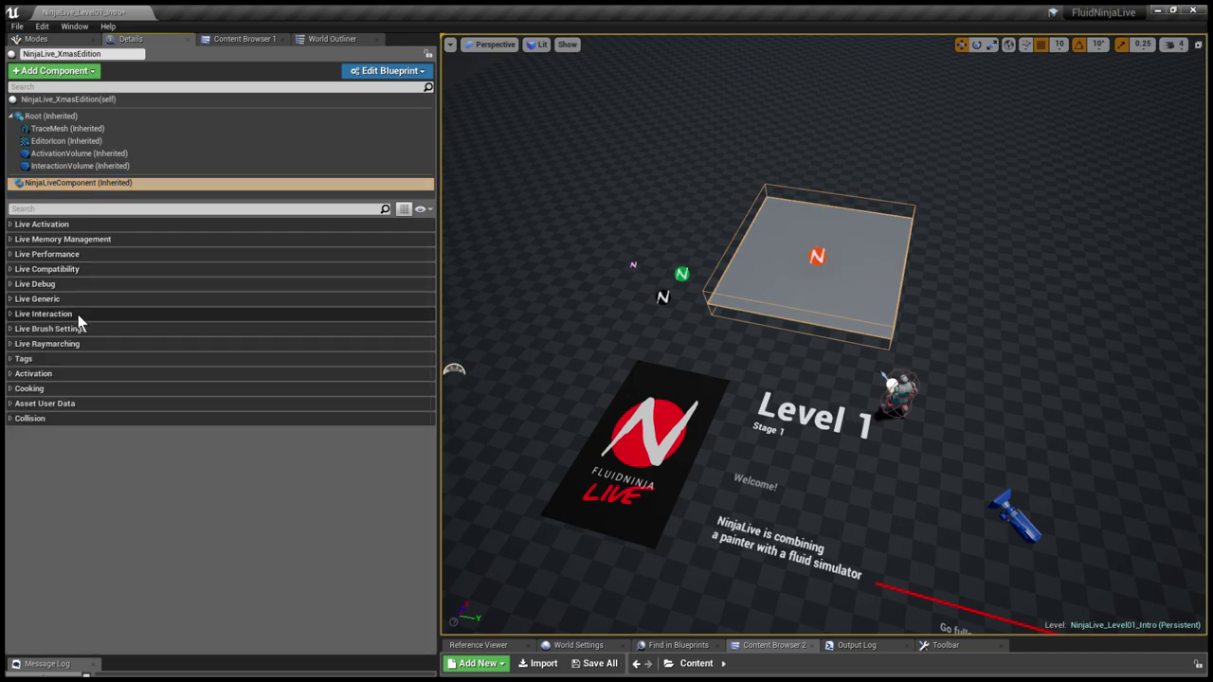
click(57, 314)
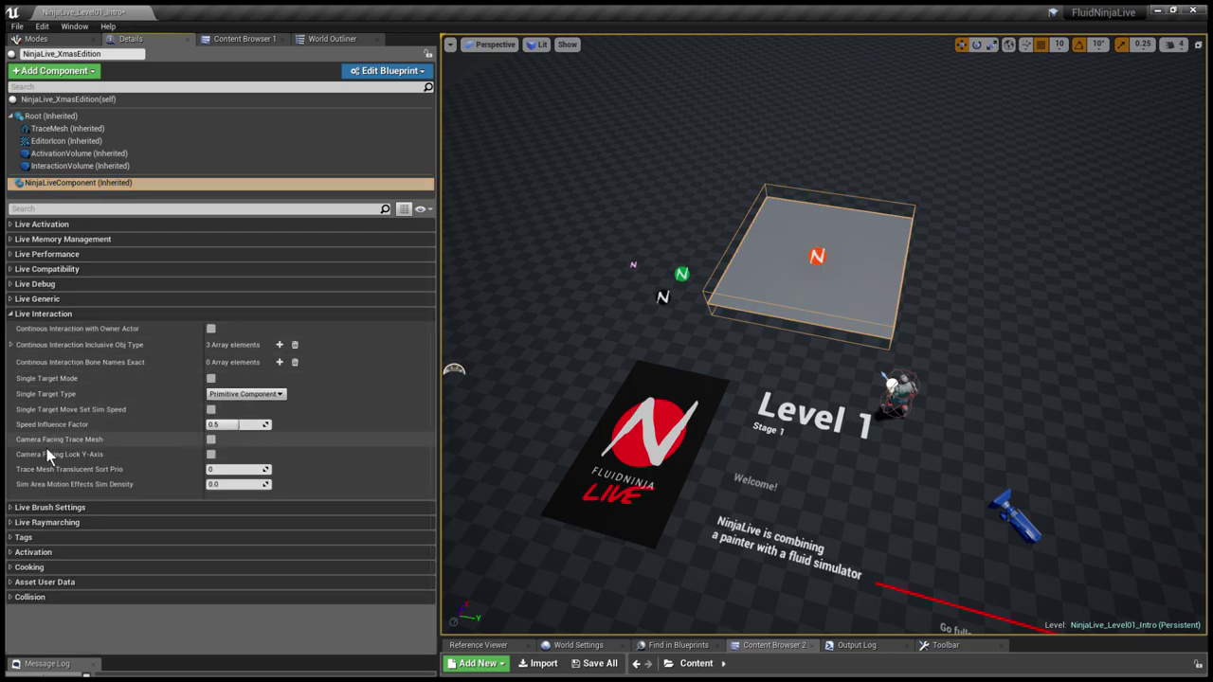
click(211, 441)
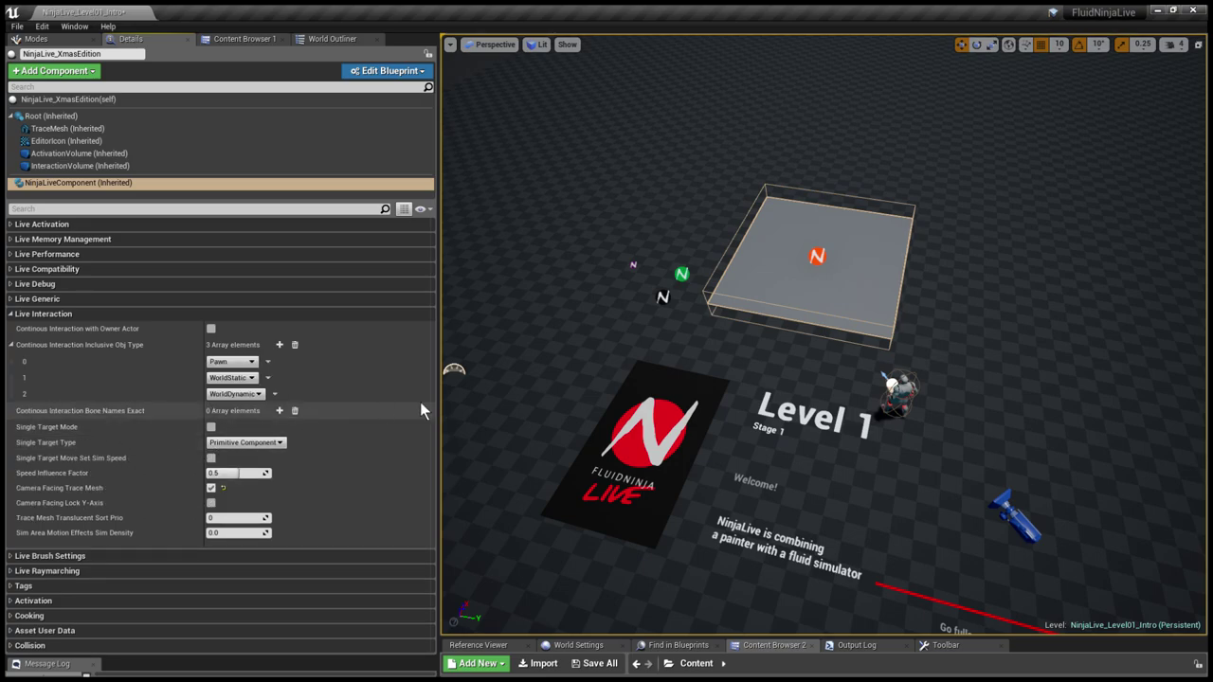
- Play the level in fullscreen and load the BasicPersistent preset for NinjaLive_XmasEdition
key(F11)
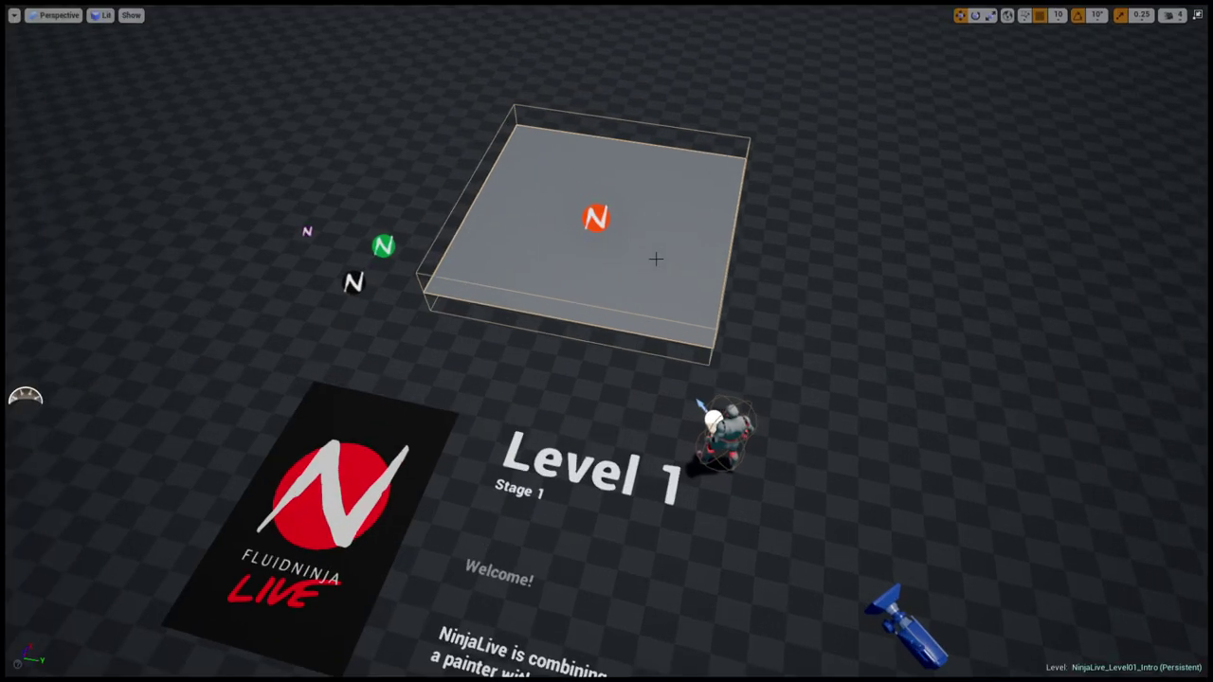
key(alt+p)
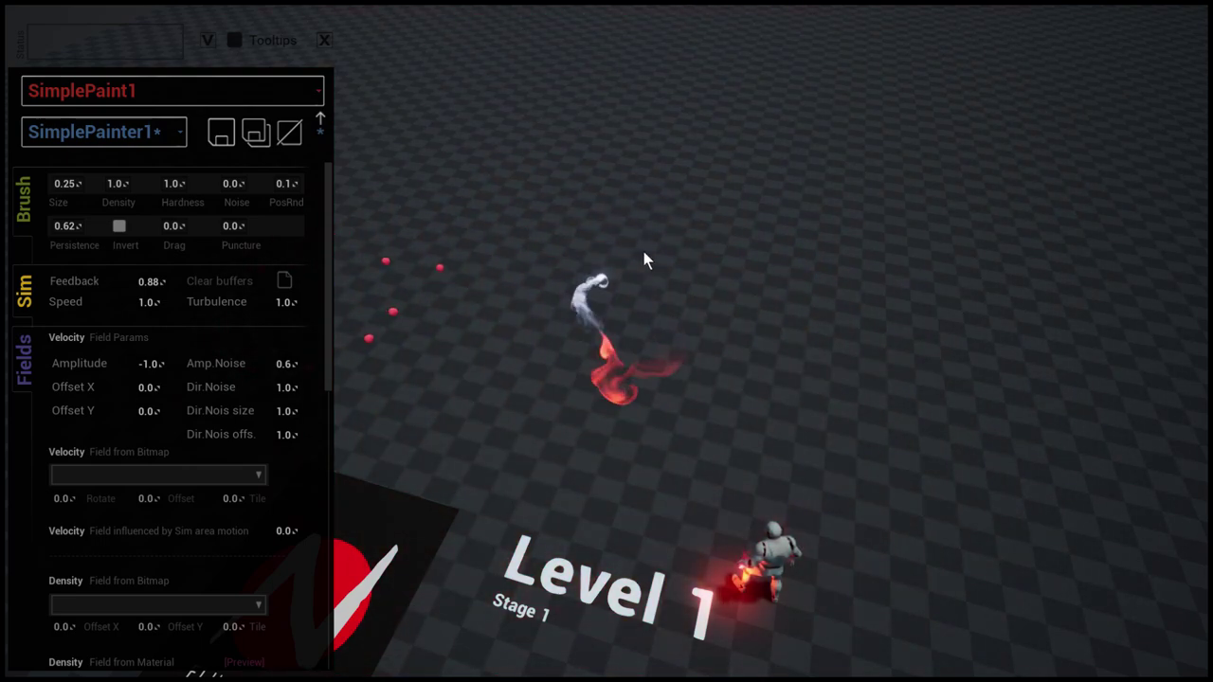
click(161, 95)
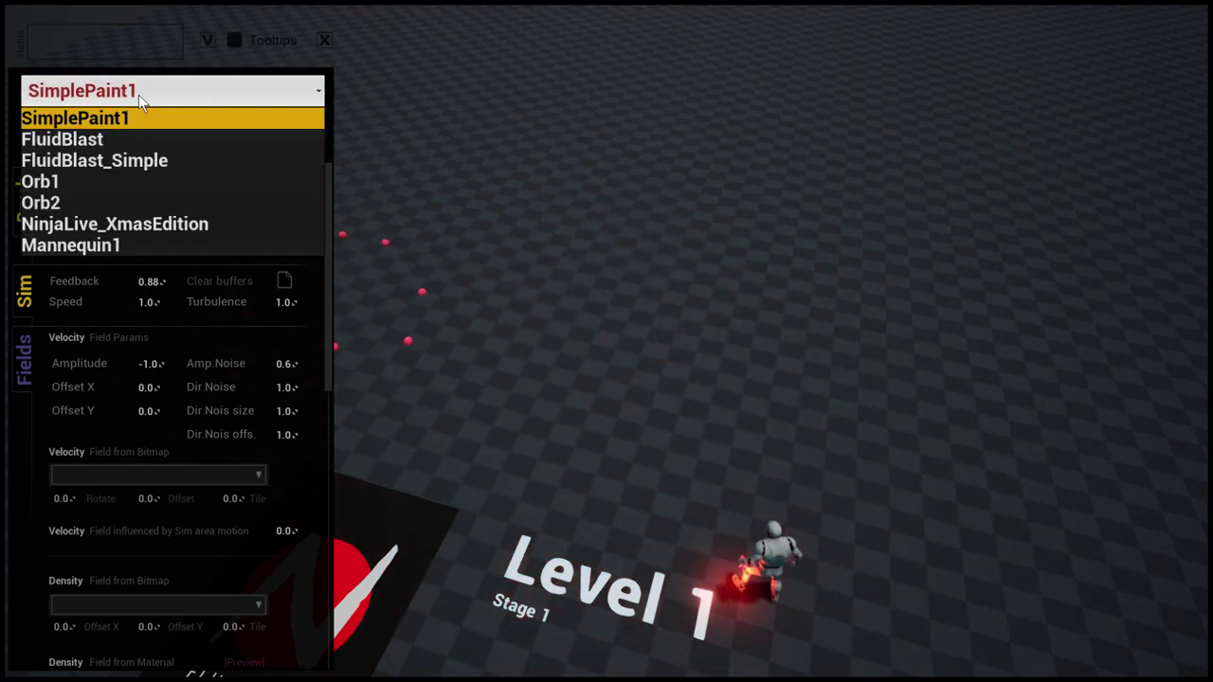
click(133, 225)
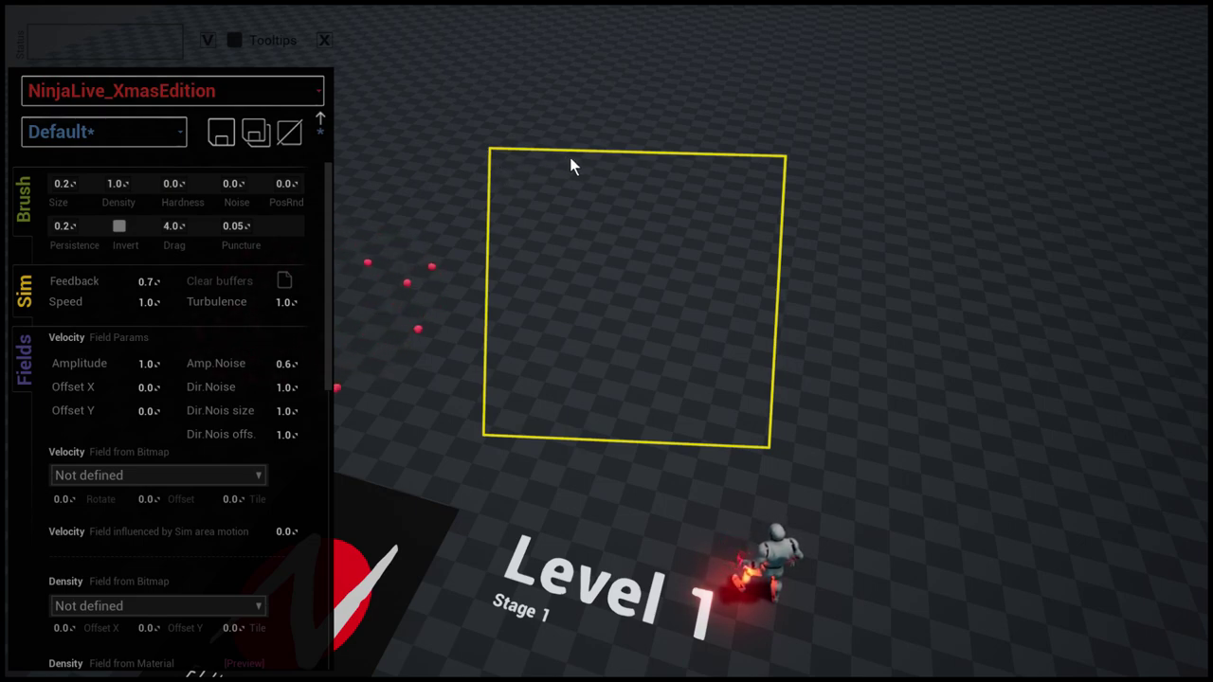
click(118, 131)
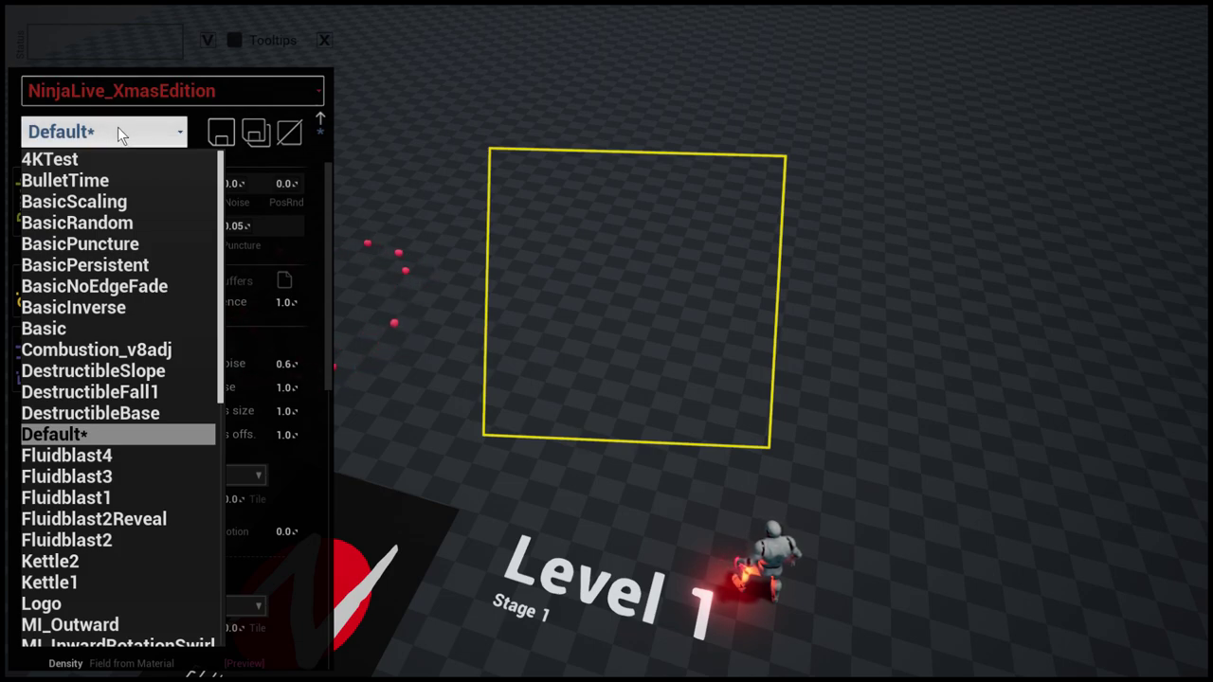
click(127, 266)
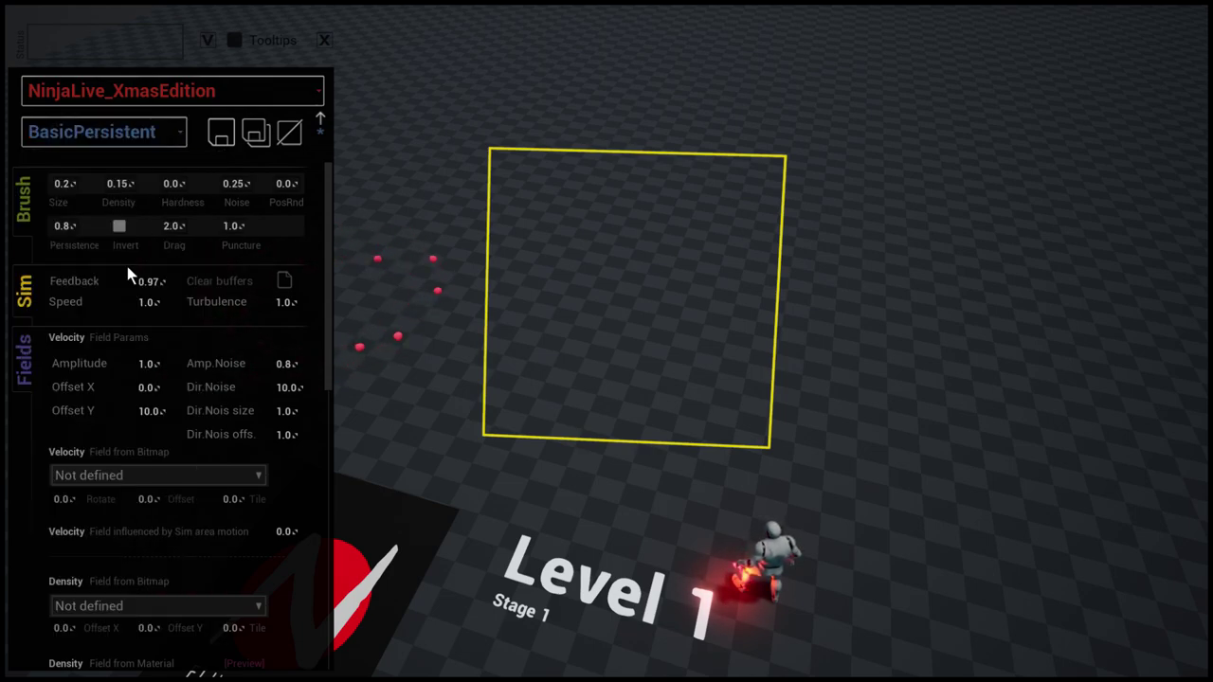
- Paint fluid strokes inside the outlined area, turning the camera between strokes to test the camera-facing trace mesh
mouse_move(596, 405)
mouse_down()
mouse_move(643, 386)
mouse_move(622, 414)
mouse_move(649, 377)
mouse_move(649, 424)
mouse_move(601, 414)
mouse_move(657, 419)
mouse_move(609, 394)
mouse_move(623, 378)
mouse_move(627, 400)
mouse_up()
right_drag(628, 400, 557, 428)
mouse_move(557, 436)
mouse_down()
mouse_move(590, 426)
mouse_move(574, 452)
mouse_move(598, 464)
mouse_move(605, 398)
mouse_up()
right_drag(584, 426, 607, 474)
- Fly the camera toward and away from the mannequin to examine its fluid effects up close and from a distance
key(s)
key(w)
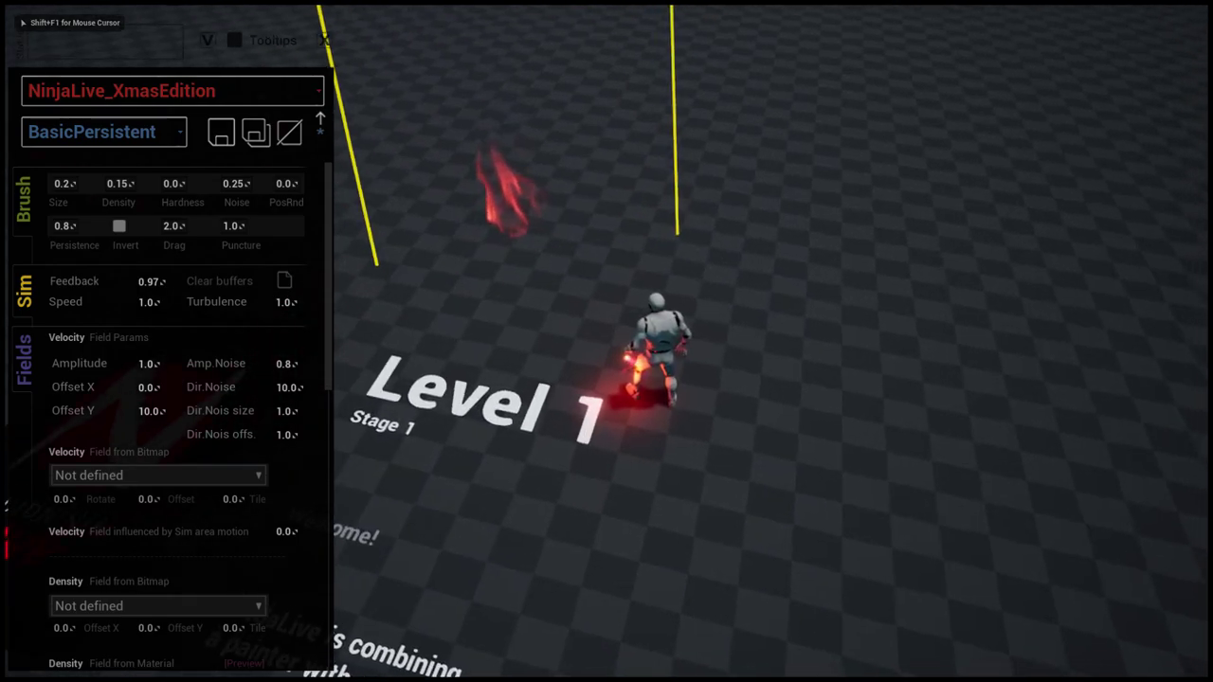
key(s)
key(w)
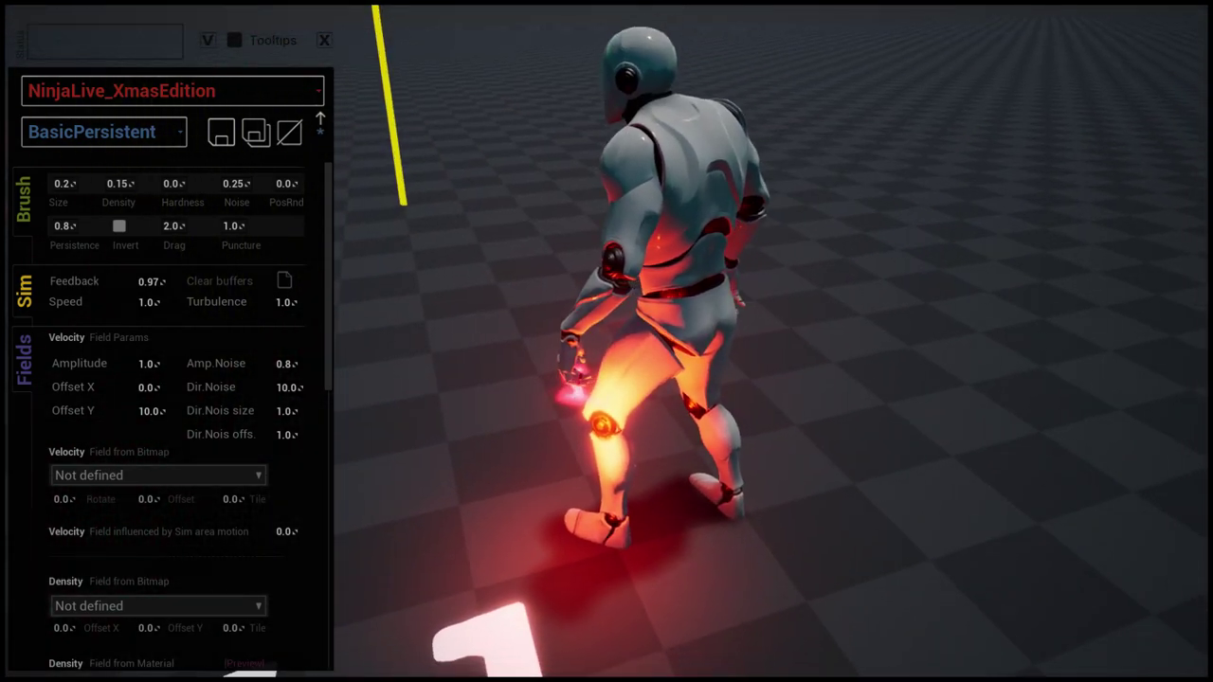
key(s)
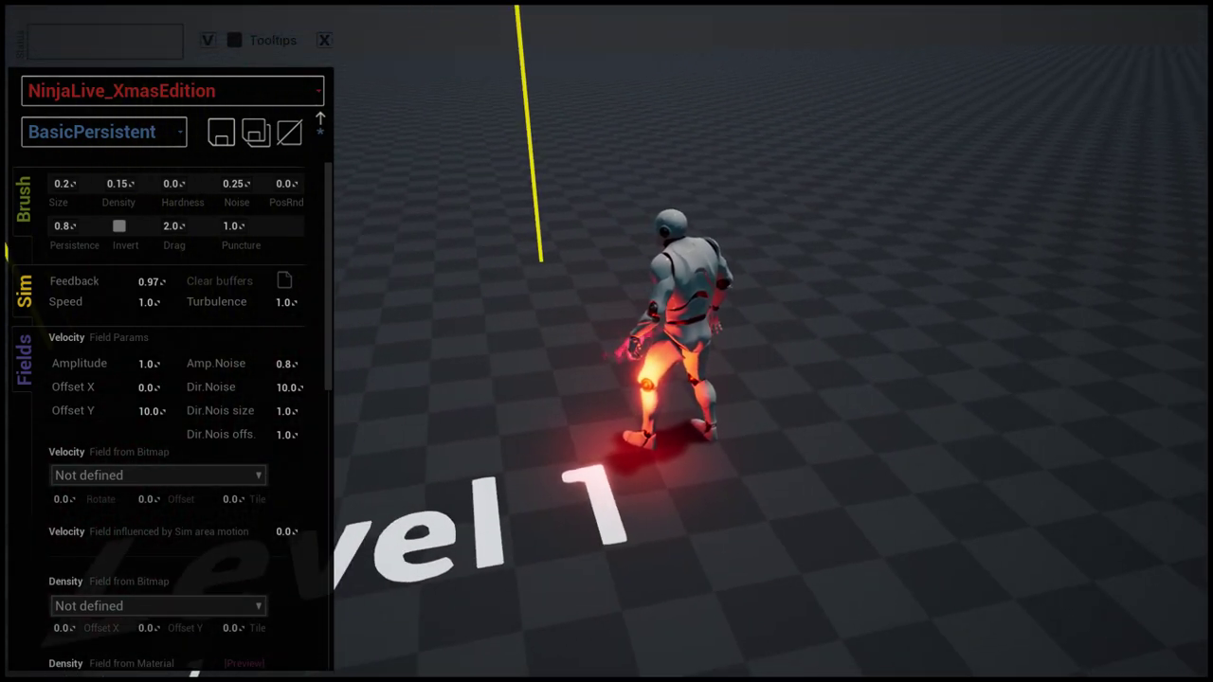
scroll(606, 342, up, 3)
scroll(607, 341, down, 4)
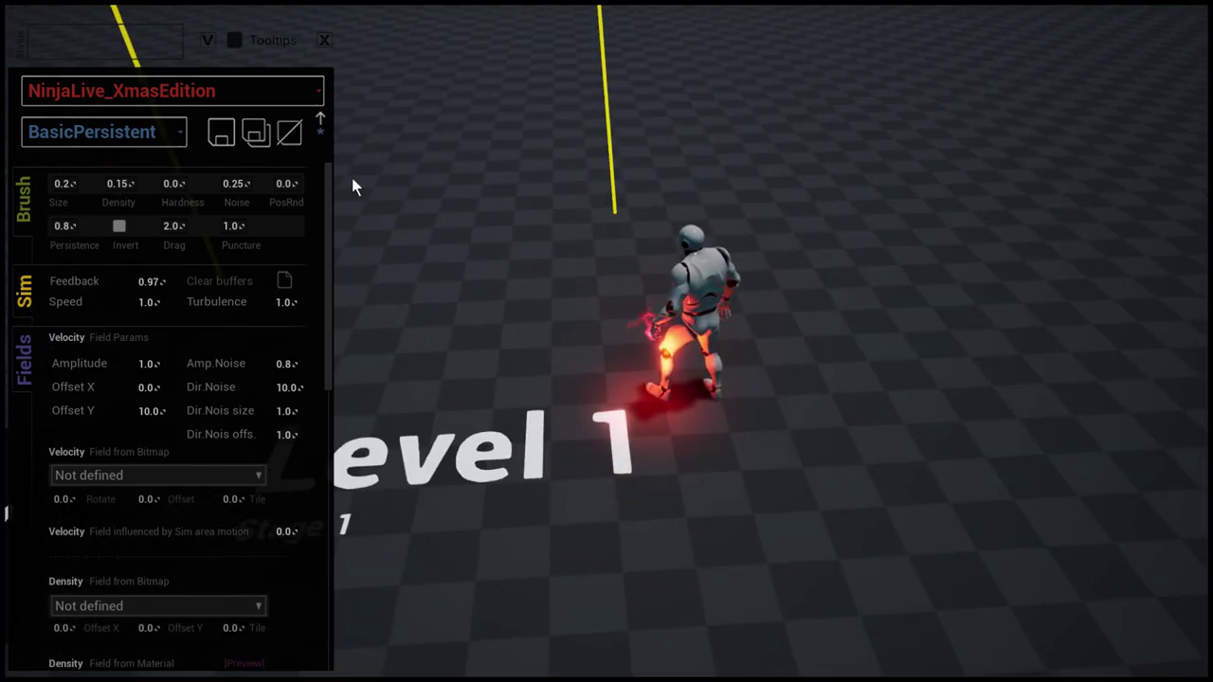
- Switch the Preset Manager to Mannequin1 to highlight its simulation area, then stop playing the level
click(185, 98)
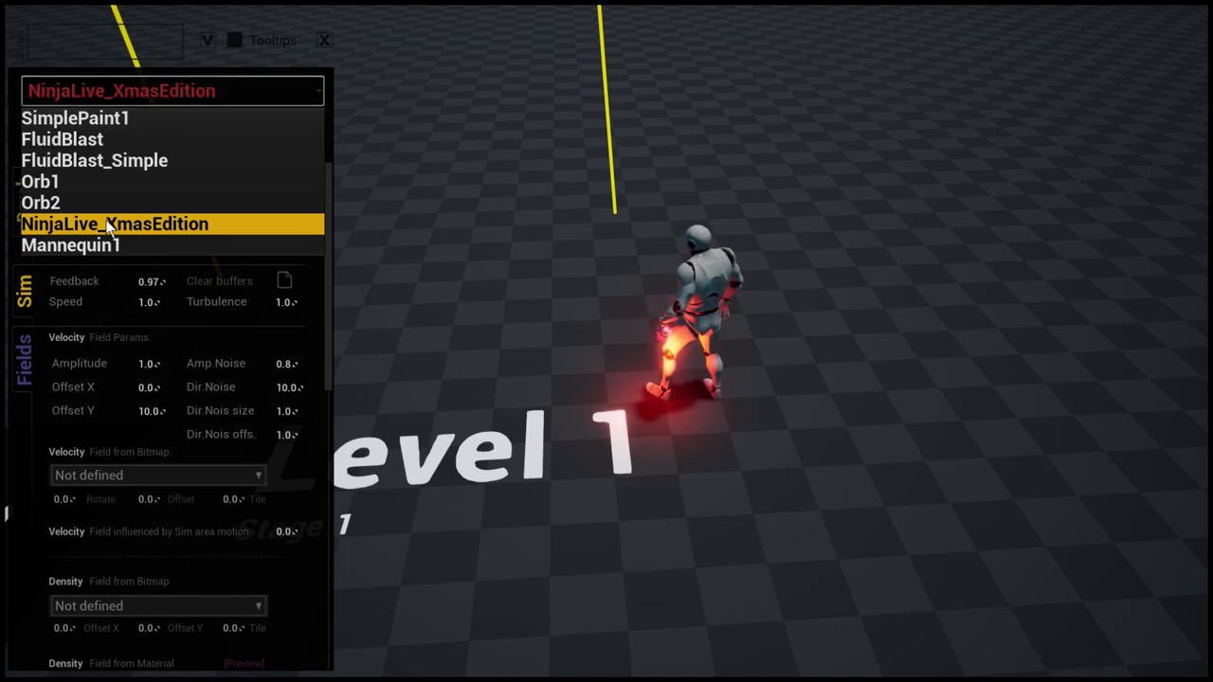
click(76, 246)
click(653, 358)
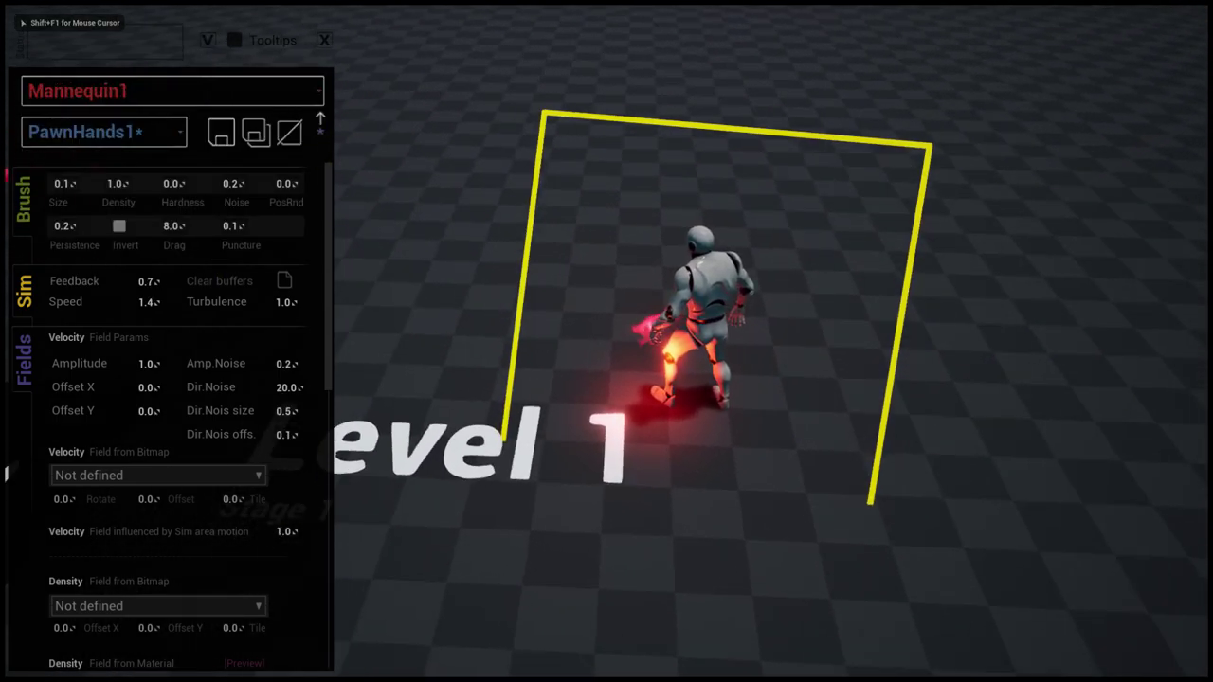
key(Escape)
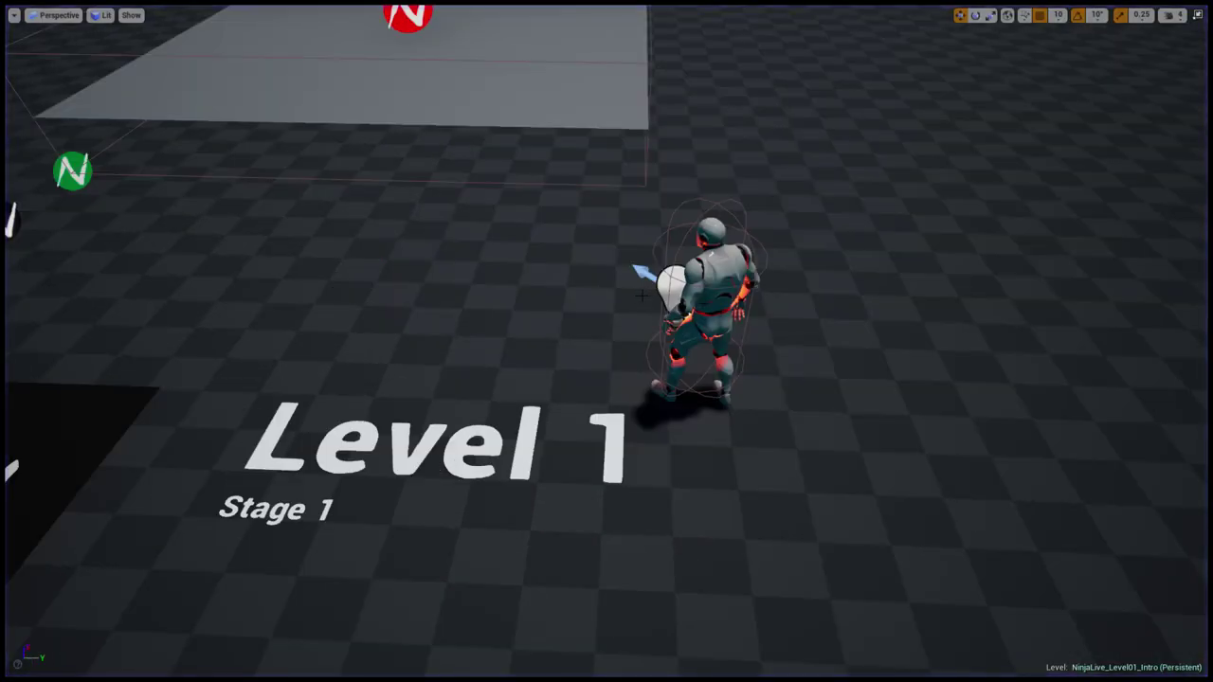
- Leave fullscreen, select the NinjaLive_Utilities2 actor, and enable its Possess Nearest Pawn option
key(F11)
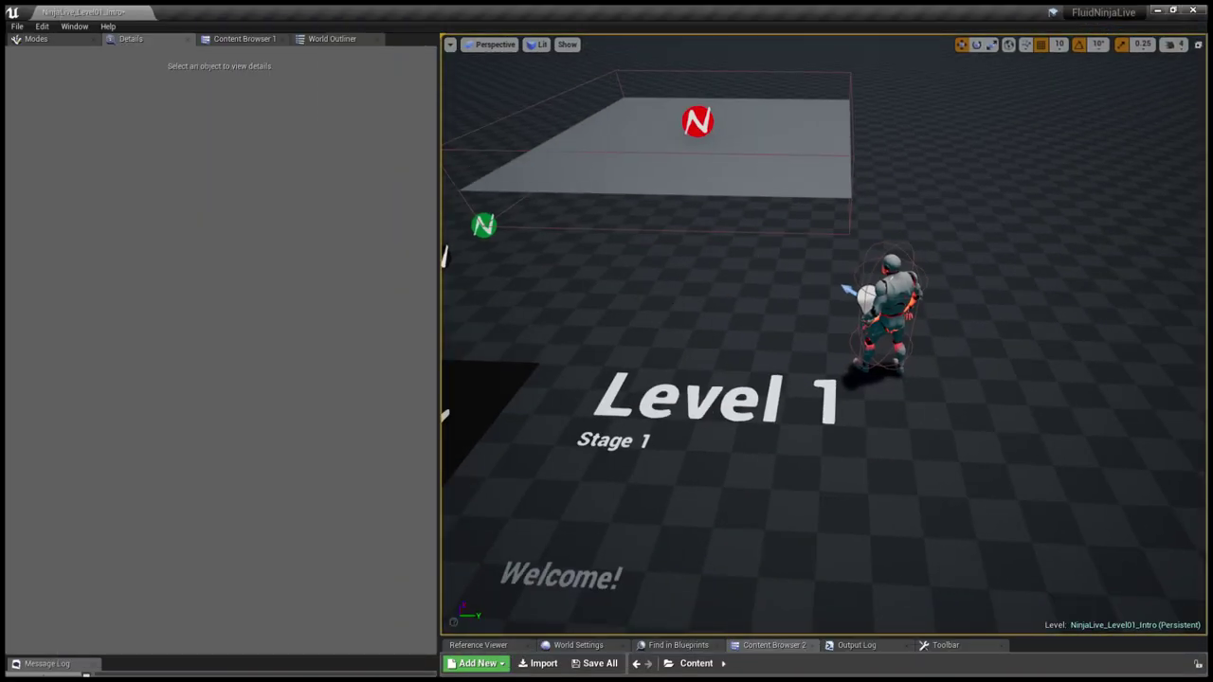
right_drag(822, 334, 823, 398)
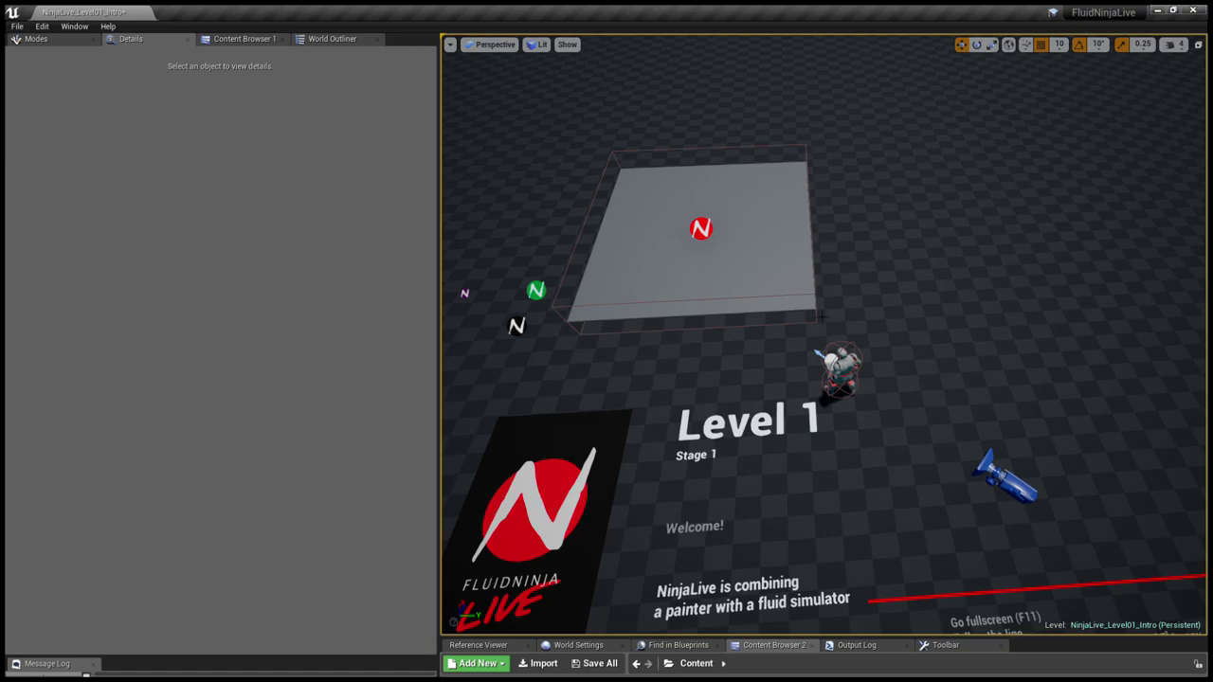
click(548, 297)
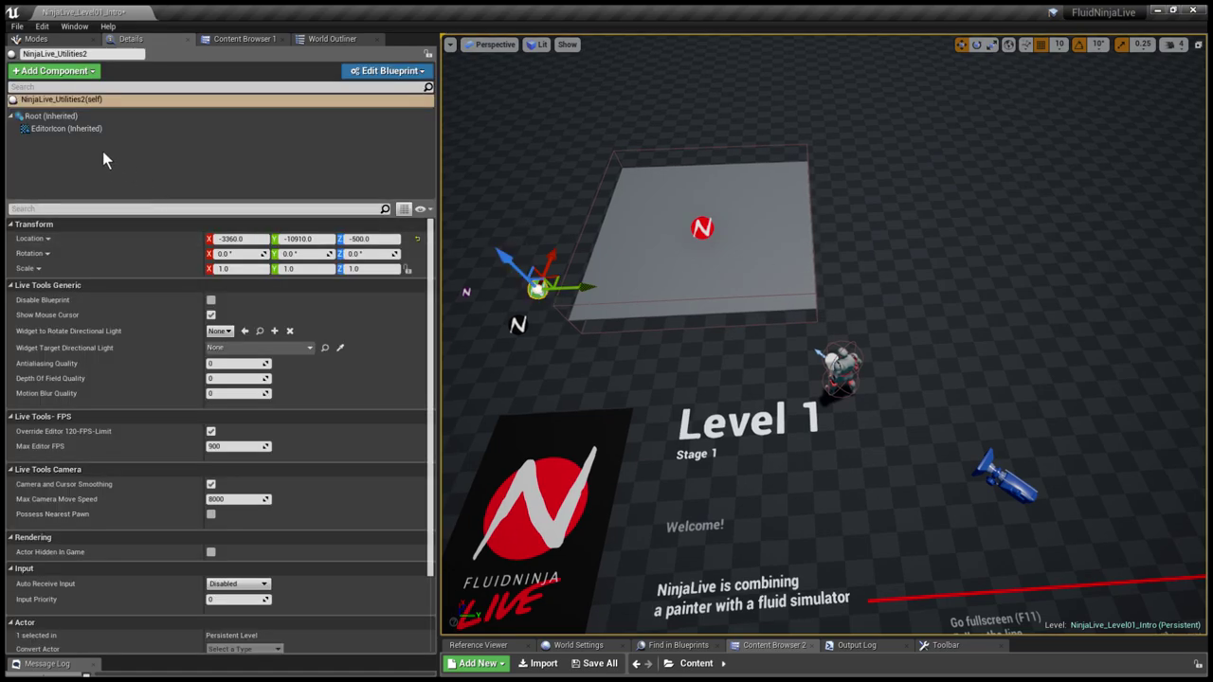
click(211, 514)
- Set the NinjaLive_PresetManager actor's Default Live Stage Actor to Mannequin1
click(527, 329)
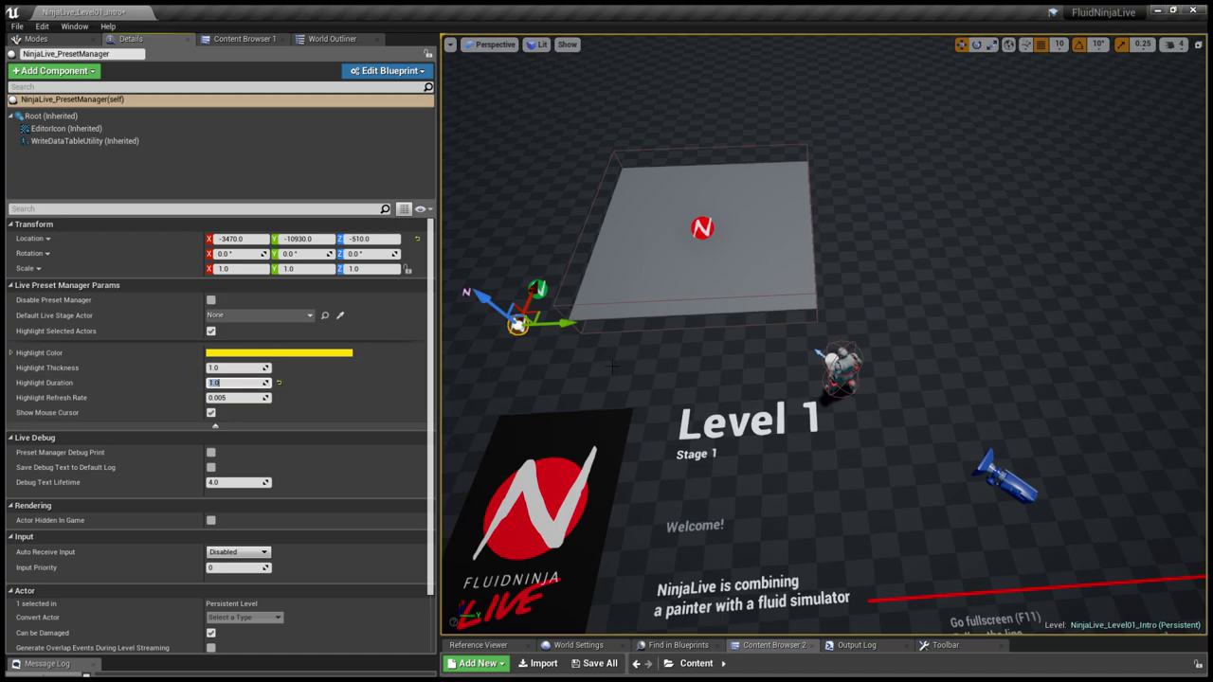
click(247, 321)
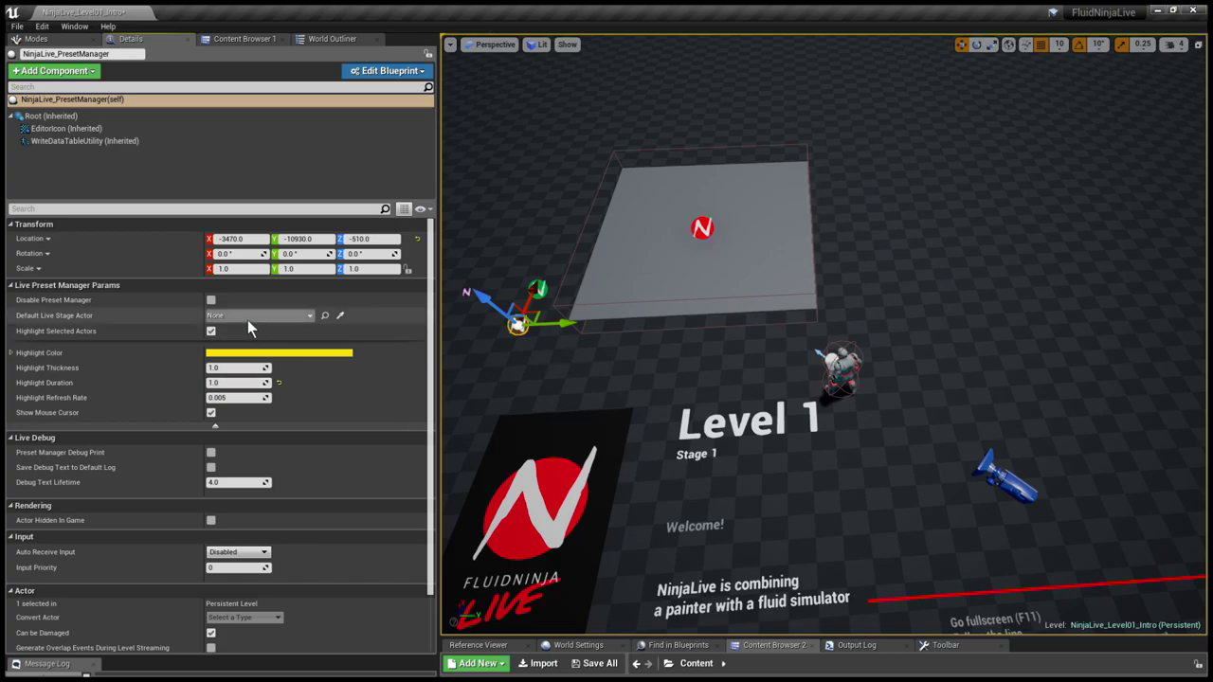
click(273, 455)
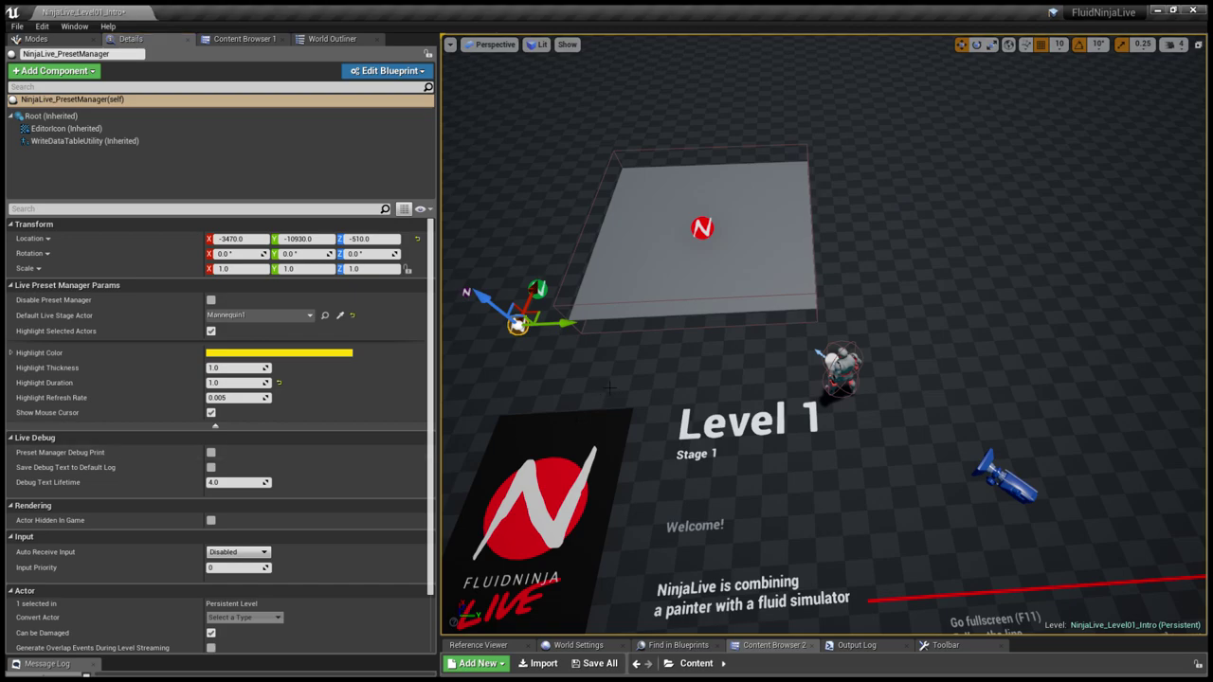
- Play the level in fullscreen, run and jump with the mannequin to test its attached fluid effects, then stop playing
key(F11)
key(alt+p)
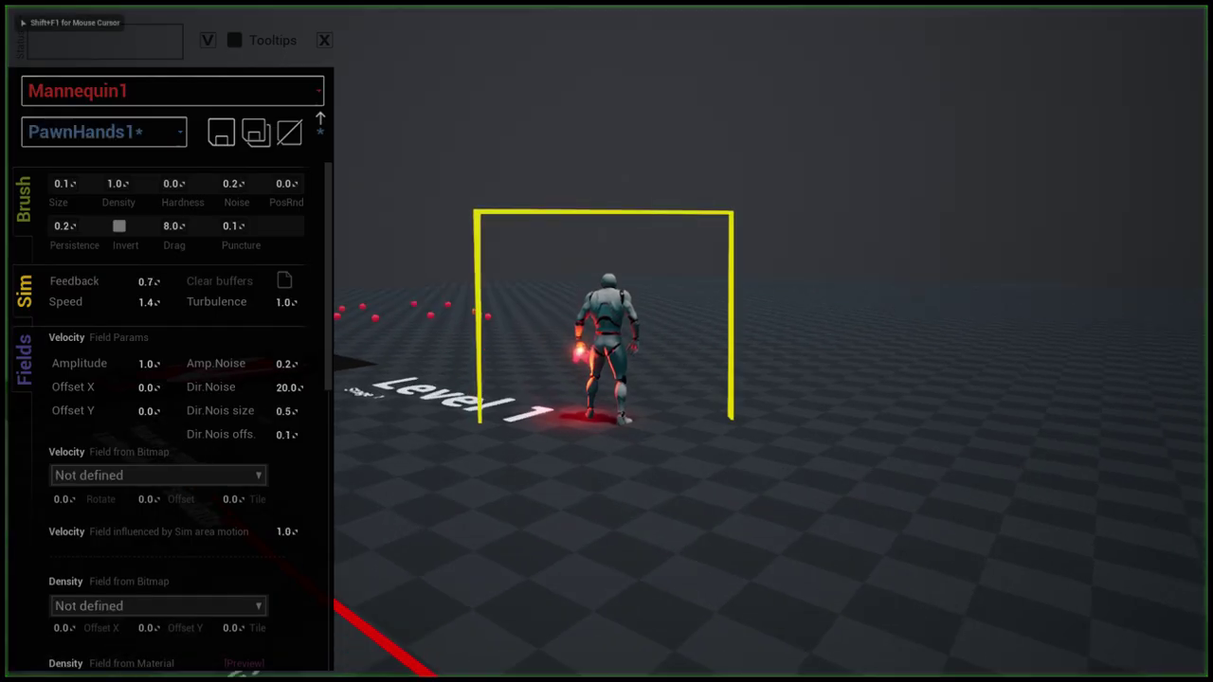
key(w)
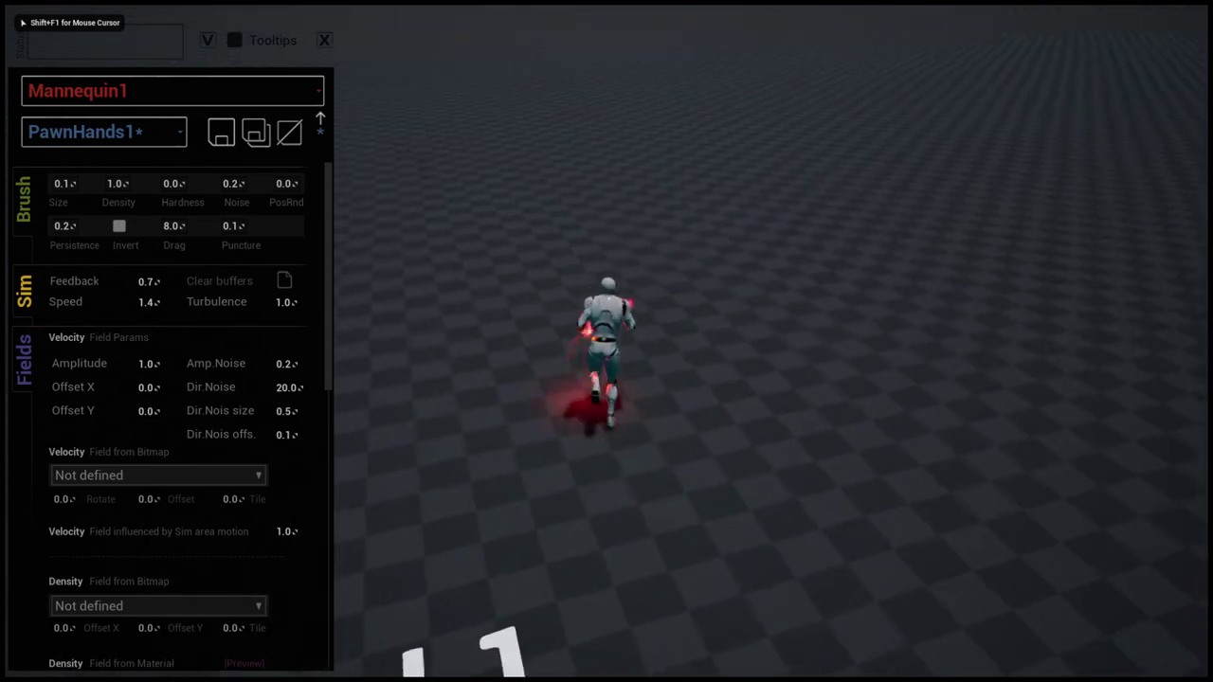
key(space)
key(space)
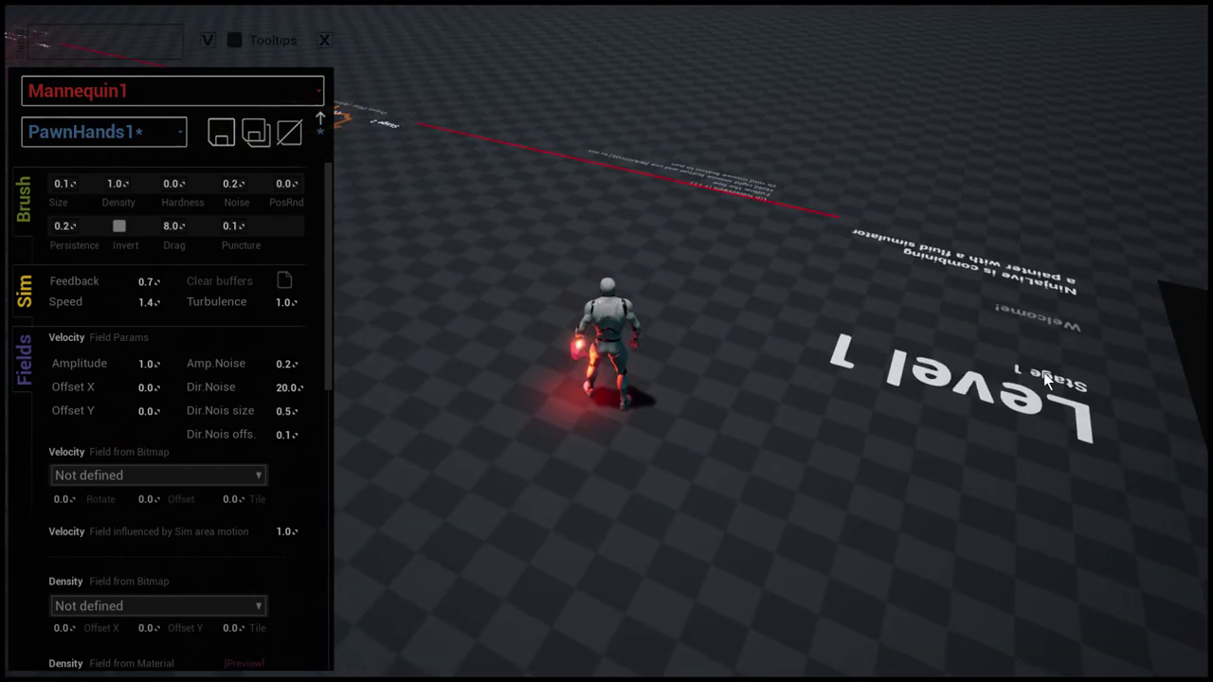
key(Escape)
- Move Mannequin1 across the floor, away from the NinjaLive_XmasEdition area
key(d)
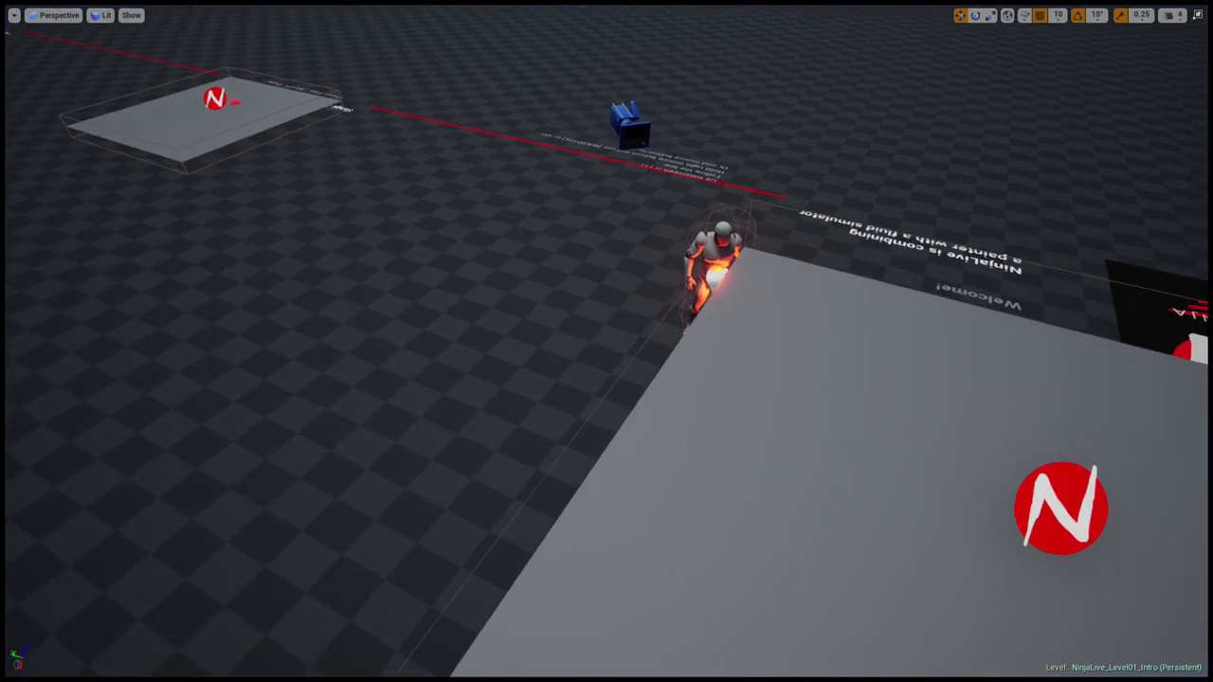
key(s)
key(a)
click(916, 316)
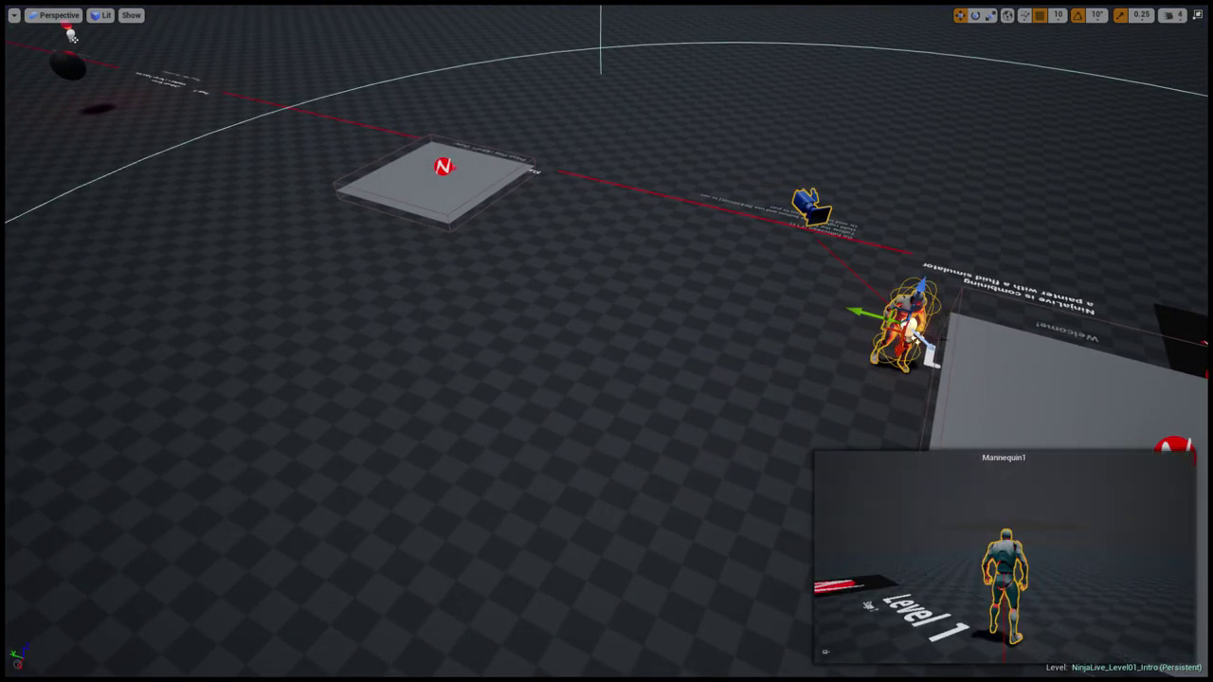
drag(888, 325, 801, 298)
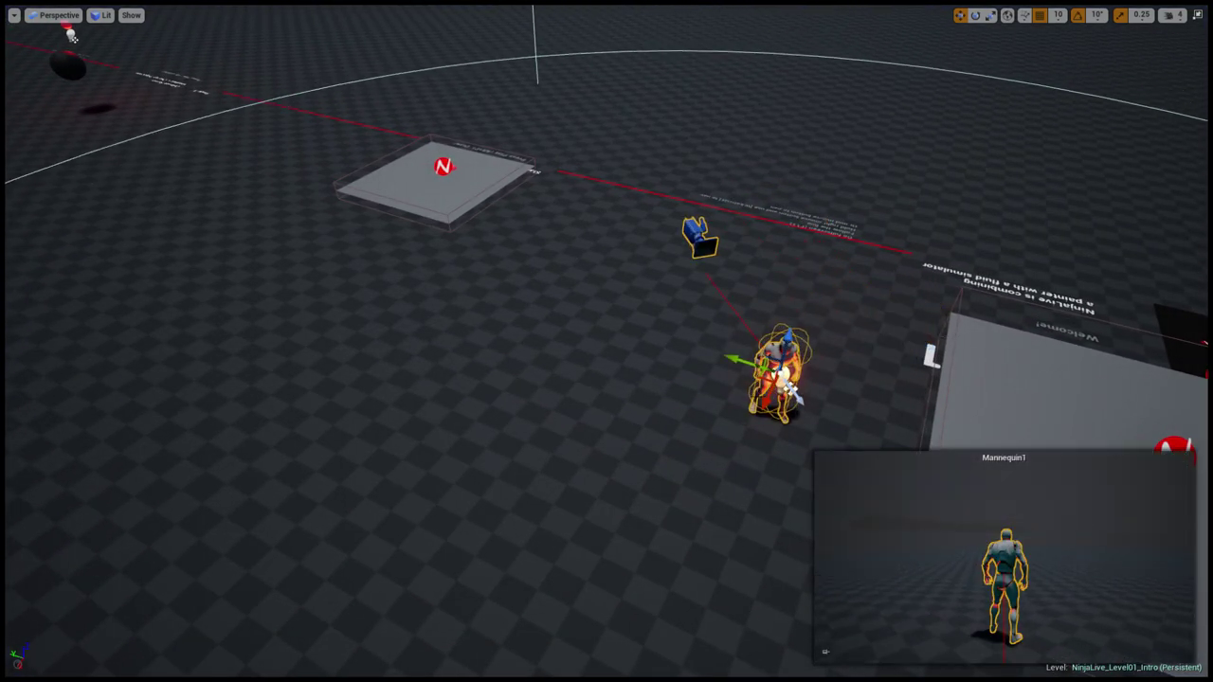
- Set NinjaLive_Utilities2's directional light rotation widget to Viewport_LightRotatorWidget and its target directional light to Light Source
key(F11)
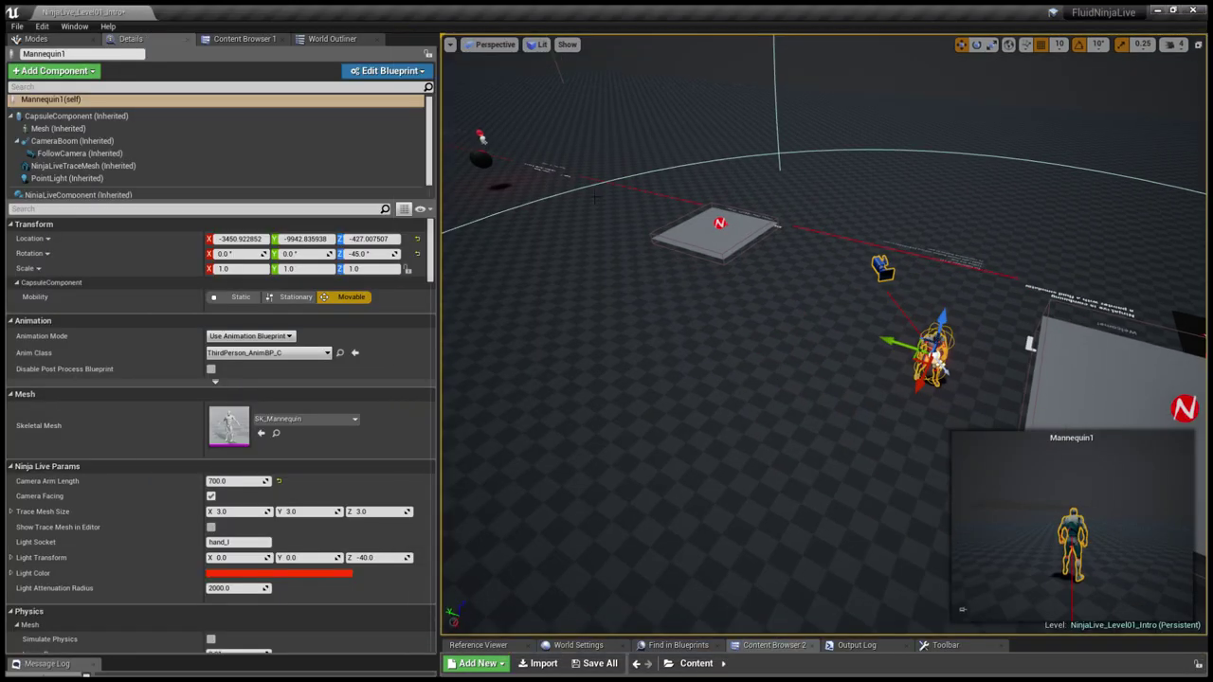
key(w)
right_drag(897, 338, 1037, 358)
click(843, 438)
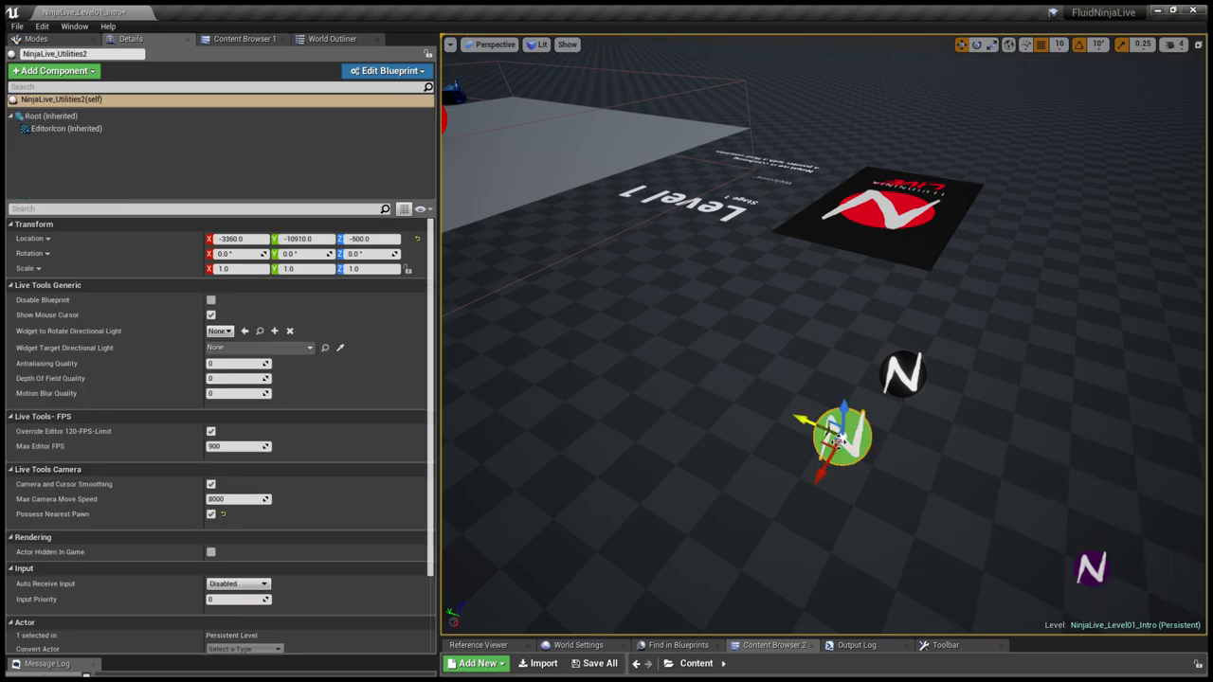
click(244, 330)
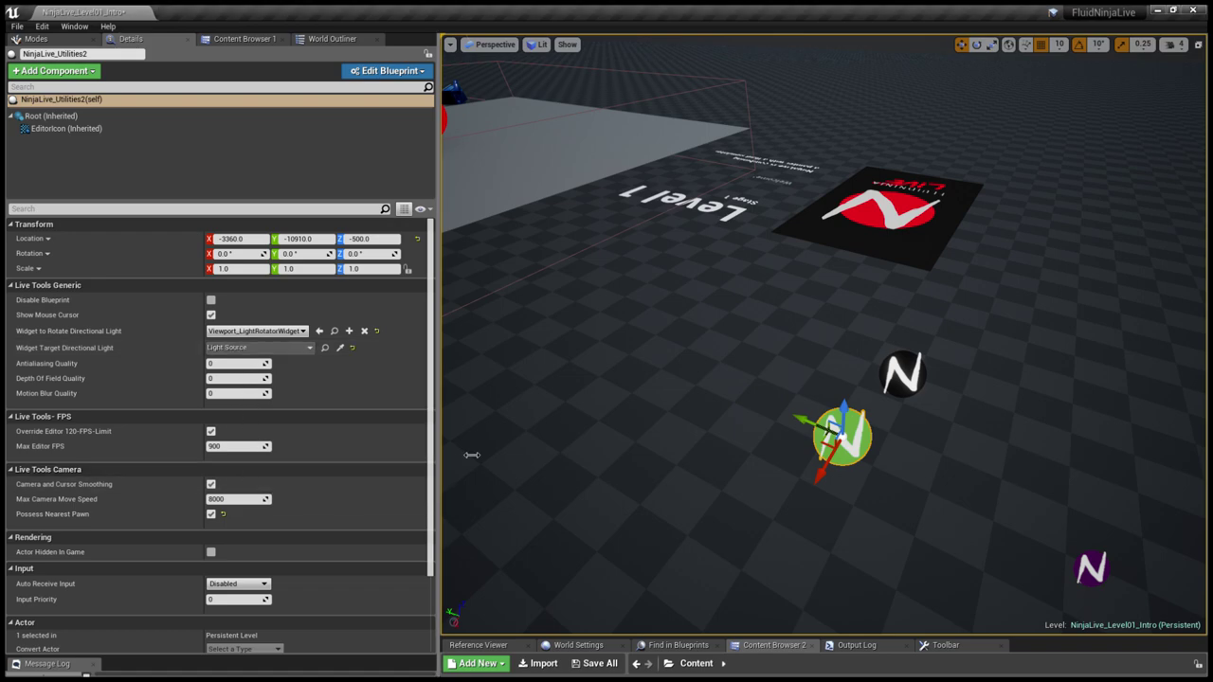
- Play the level in fullscreen and darken the scene, with the fourth light slider at mid-range and the third near its minimum
key(F11)
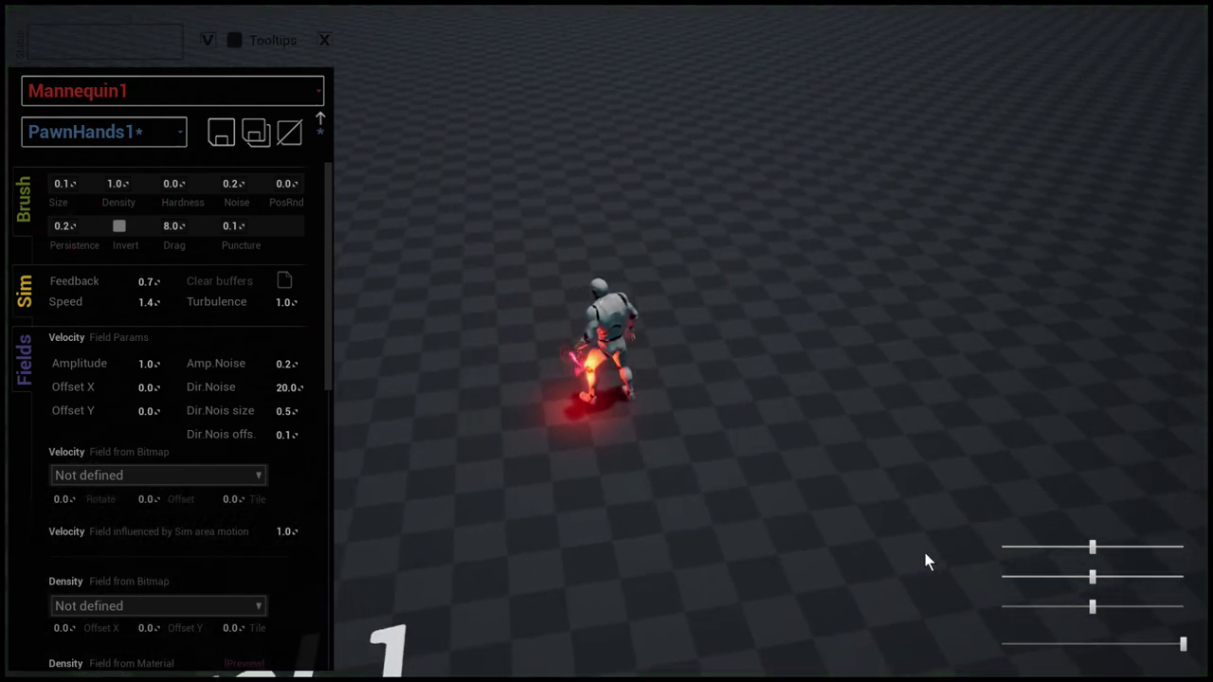
drag(1101, 637, 1104, 664)
drag(1078, 555, 1104, 562)
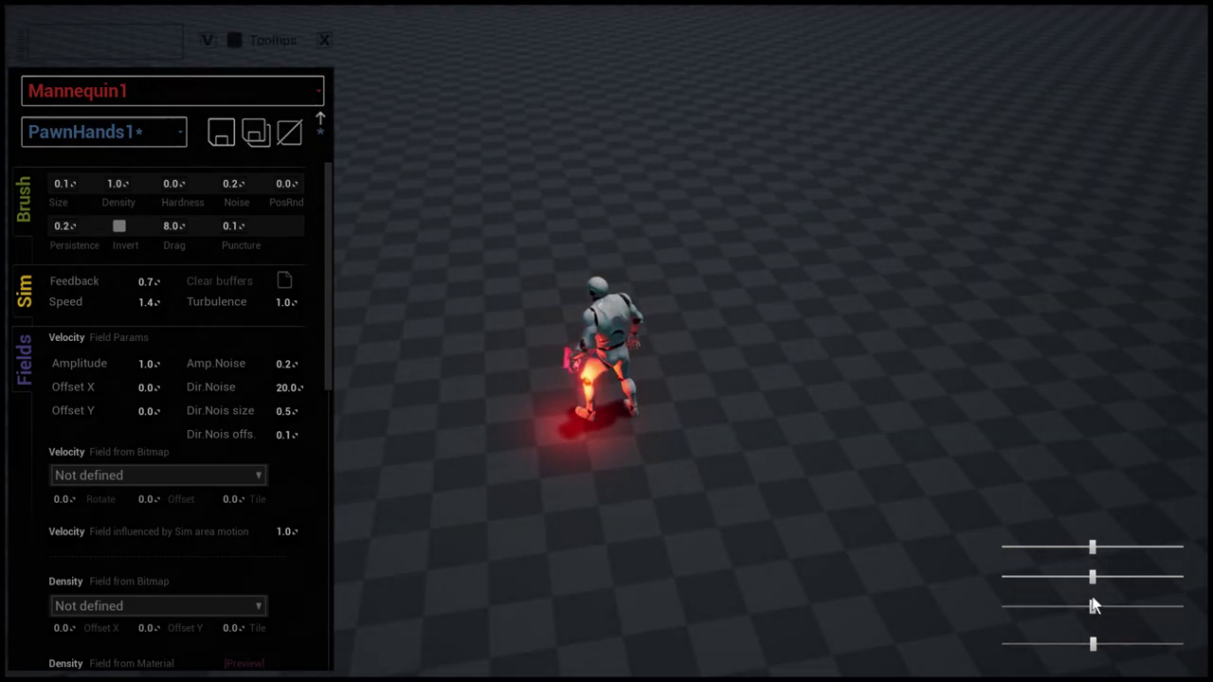
drag(1095, 607, 1009, 607)
- Run and jump with the mannequin in the darkened level, and lower the fourth light slider slightly below mid-range
click(753, 453)
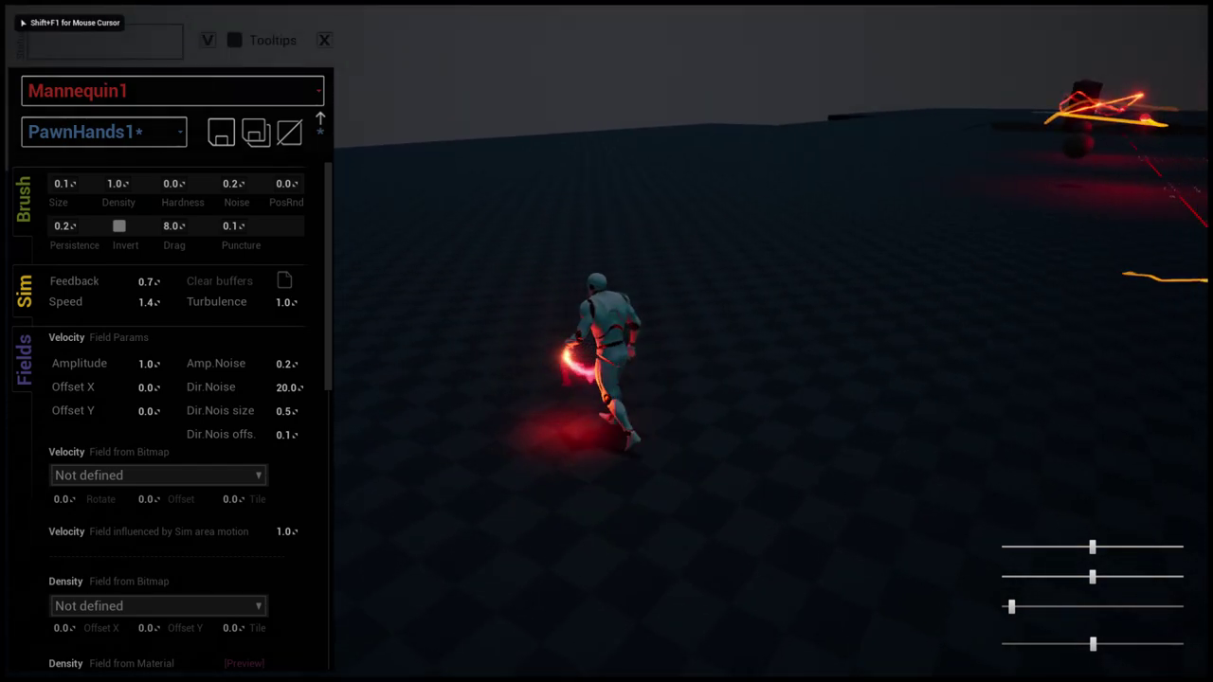
key(shift+F1)
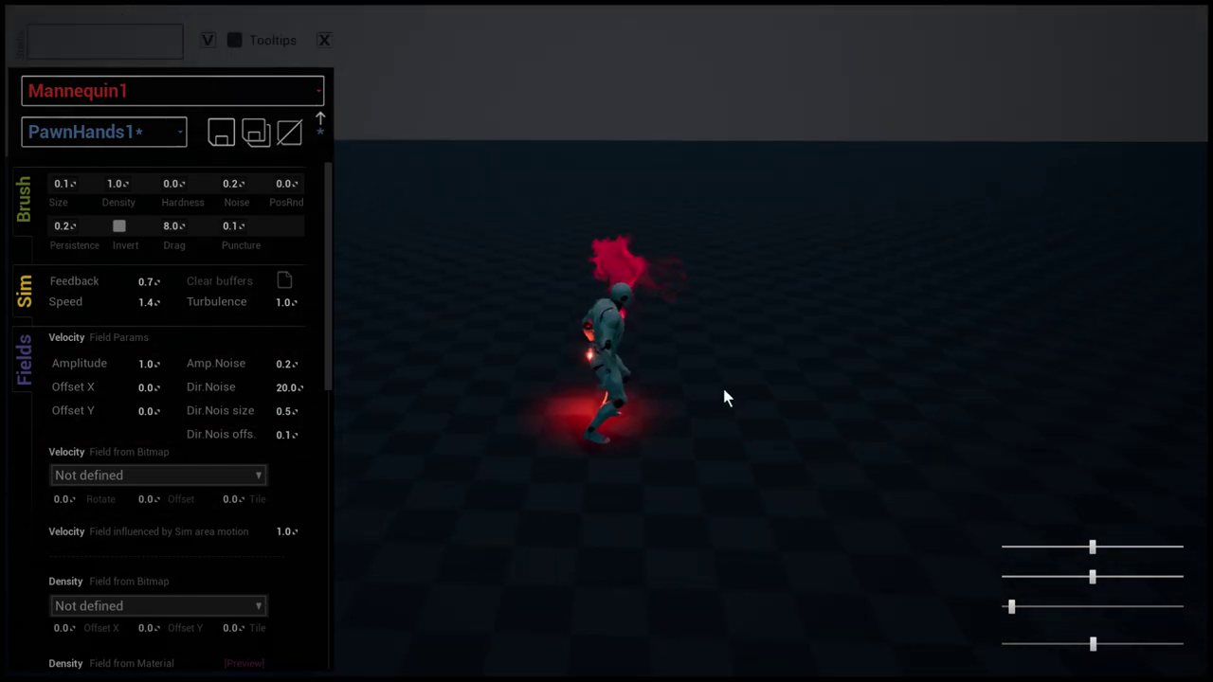
key(w)
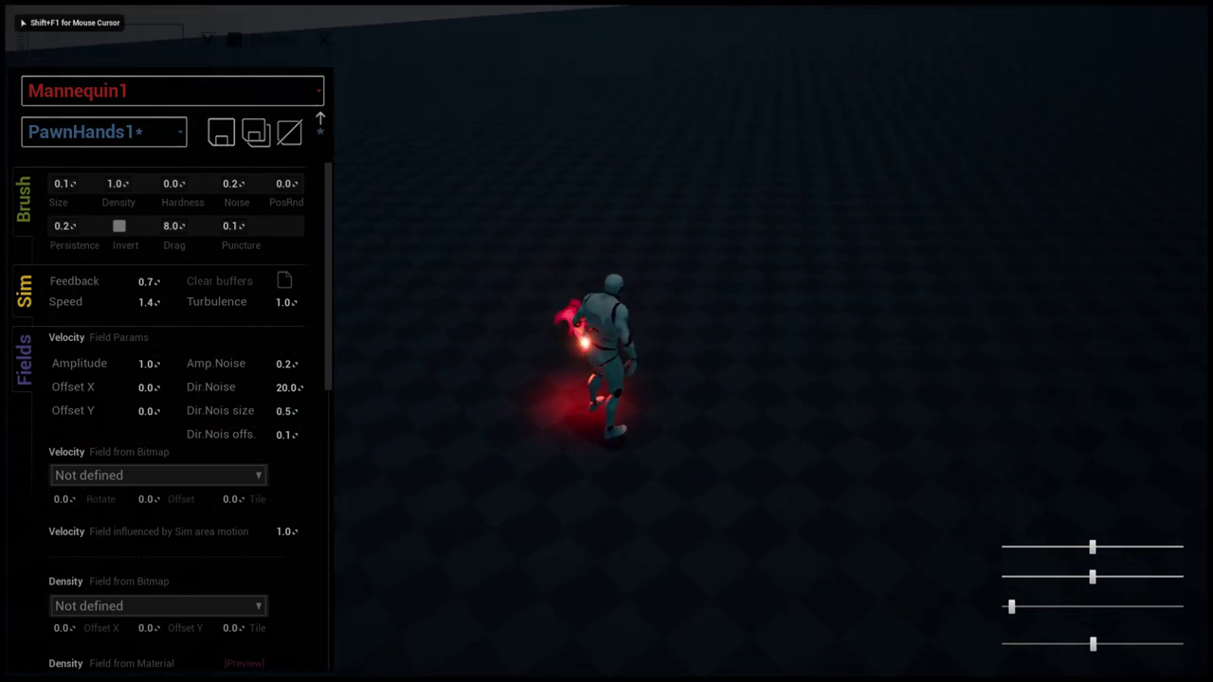
key(space)
key(shift+F1)
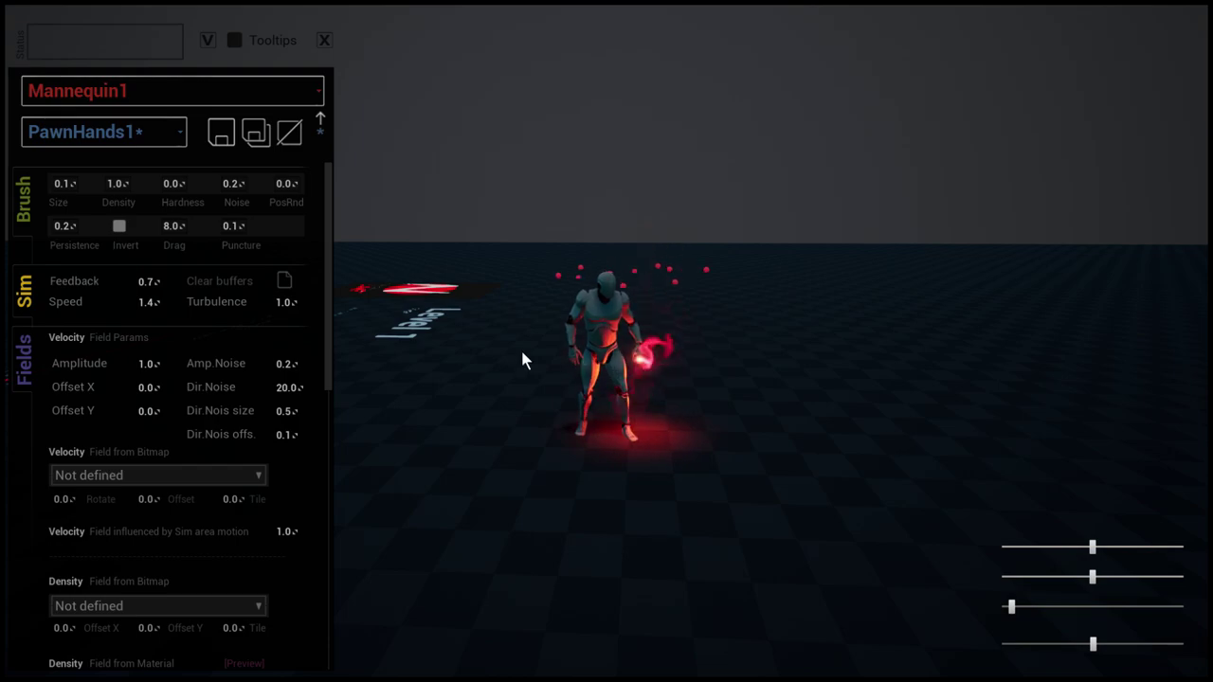
drag(1091, 646, 1066, 646)
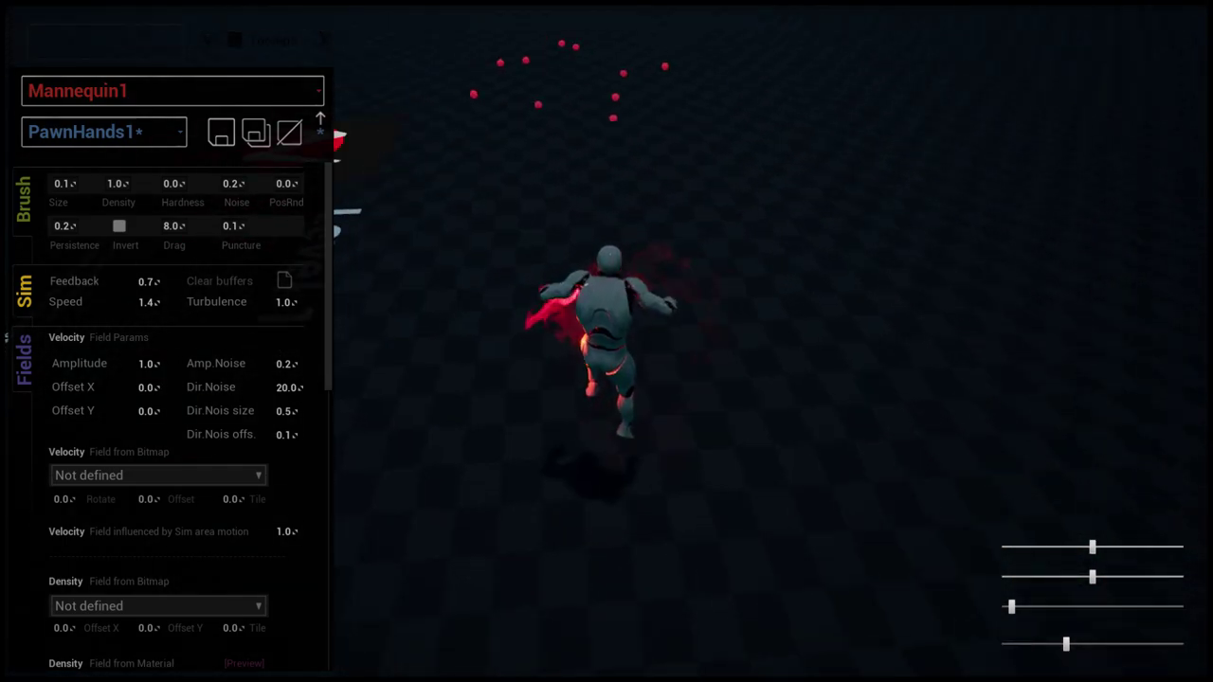
- Set Mannequin1's brush Puncture to 0.01 and velocity Offset Y to 2.0, and test the hand fluid with a jump
click(92, 88)
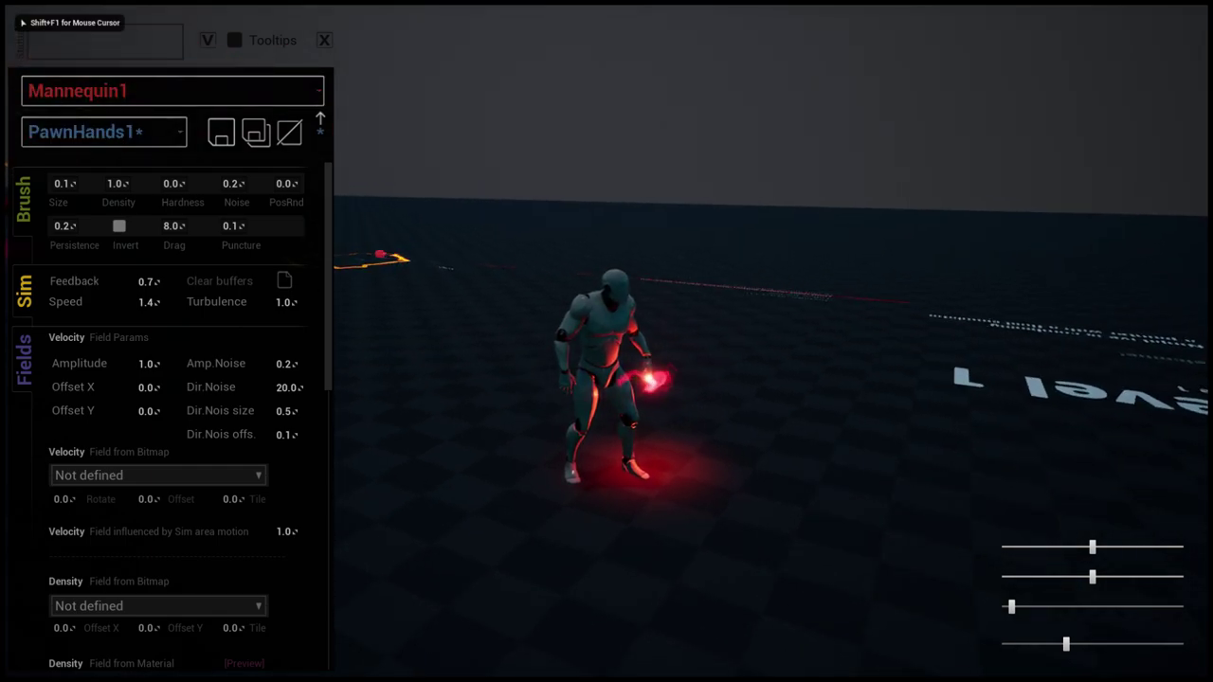
key(shift+F1)
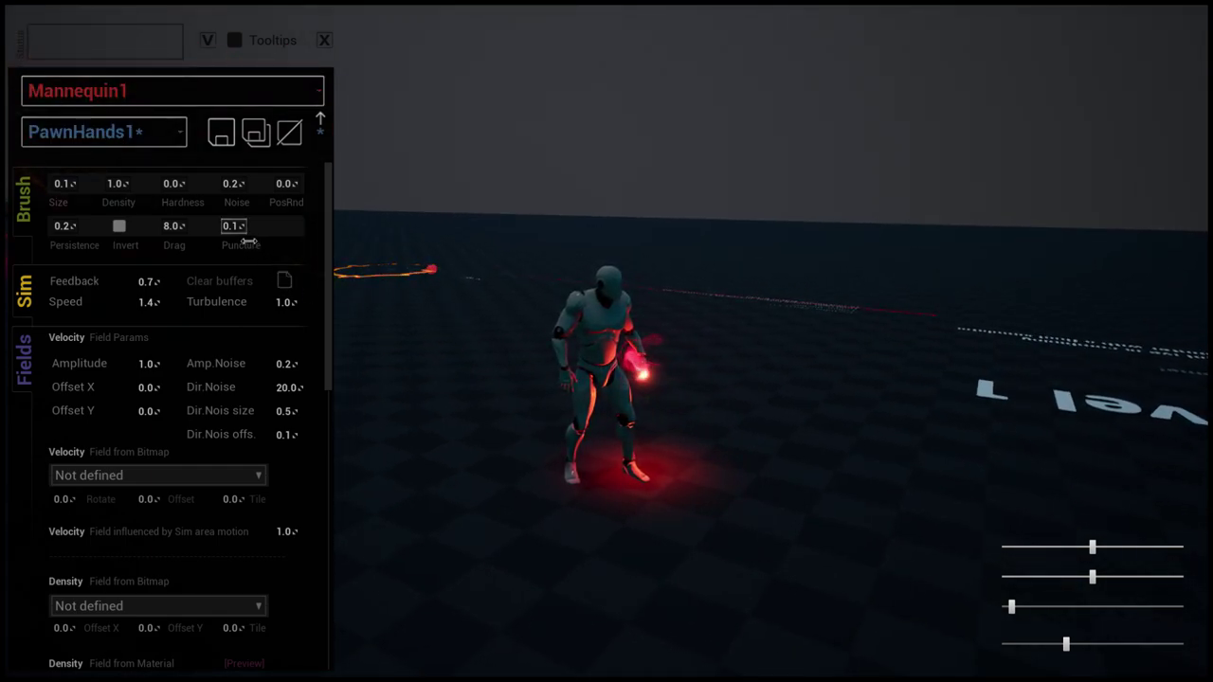
click(439, 296)
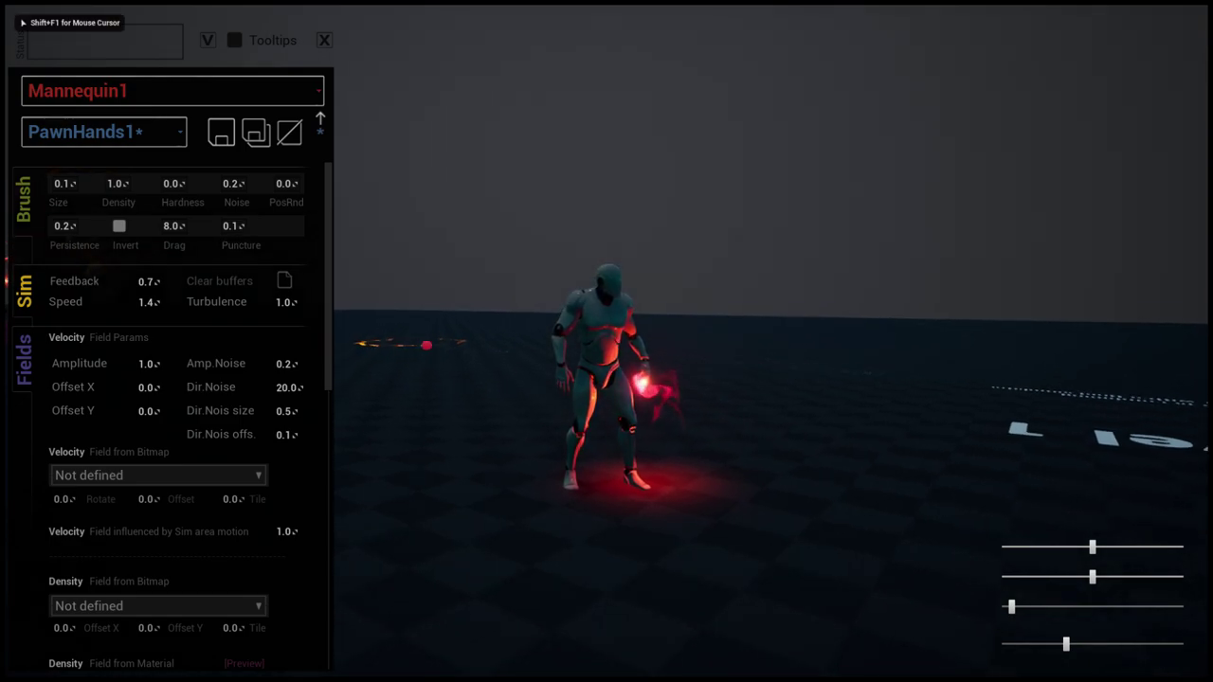
click(665, 352)
key(shift+F1)
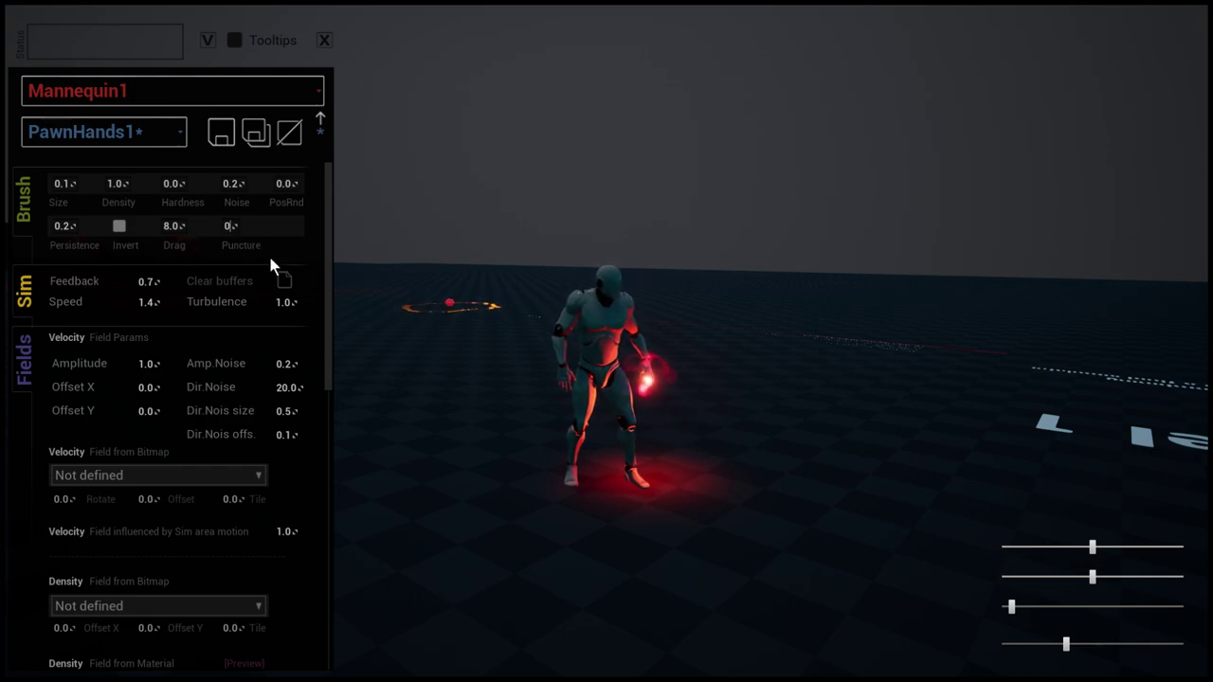
text(0.01)
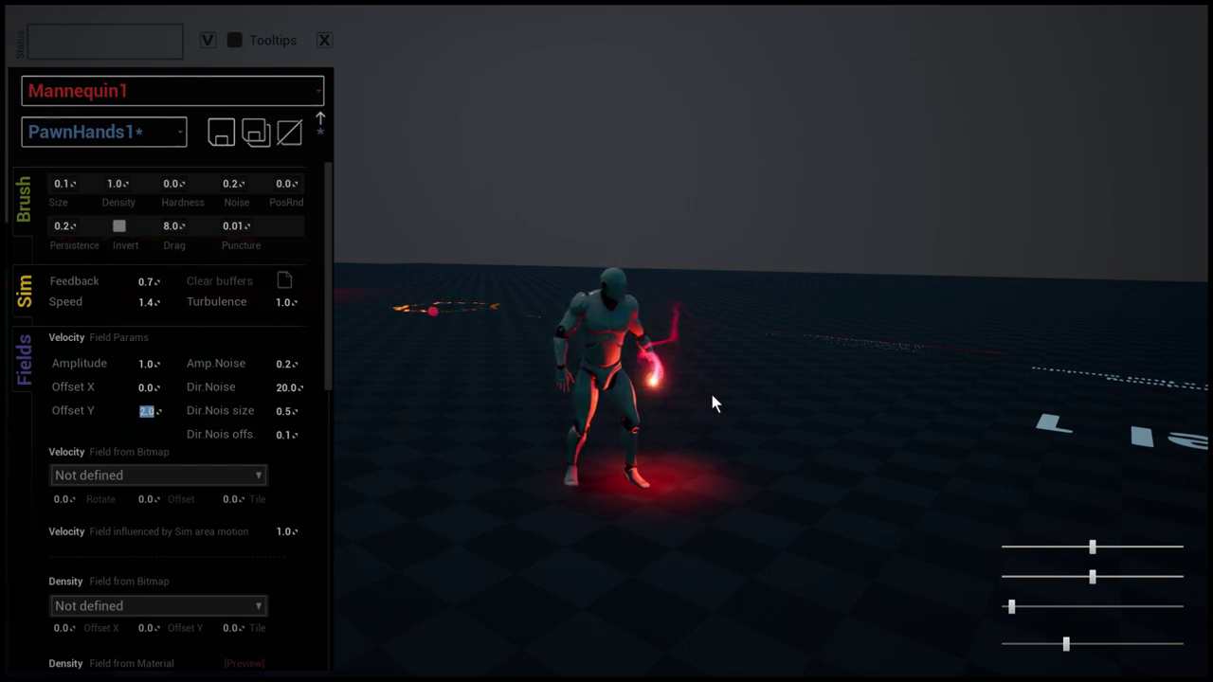
click(736, 404)
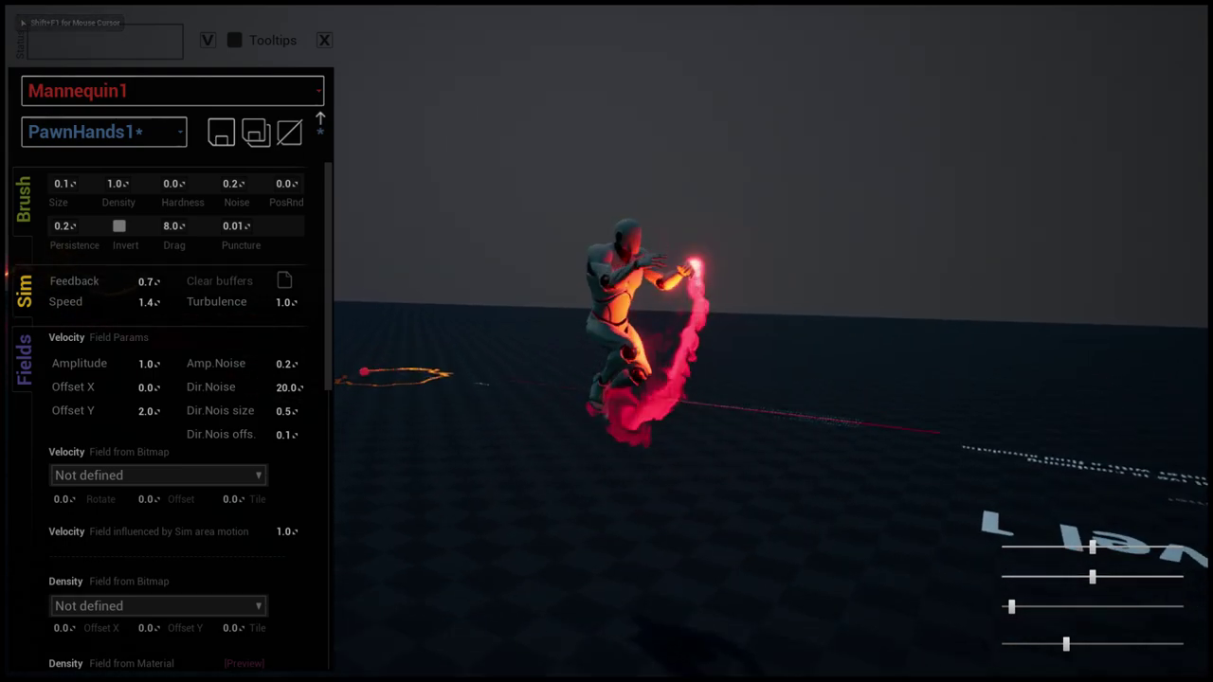
key(shift+F1)
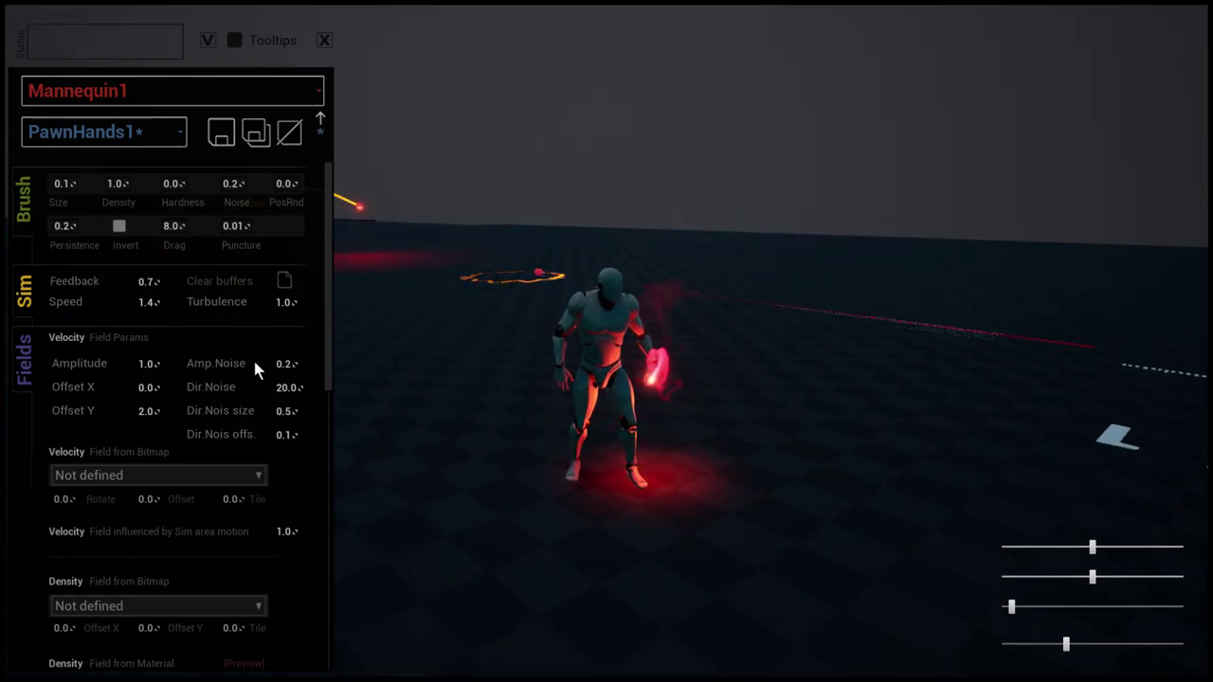
- Set Mannequin1's velocity Offset Y to -2.0 and check the fluid on its hand
click(154, 405)
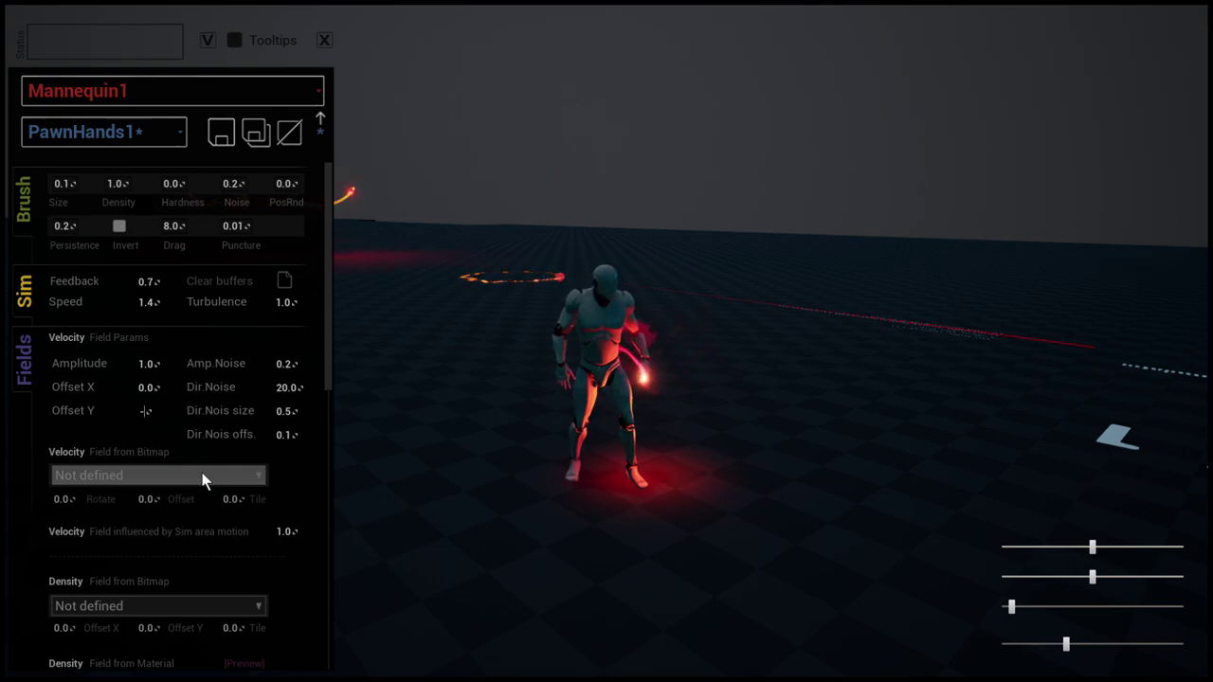
click(495, 360)
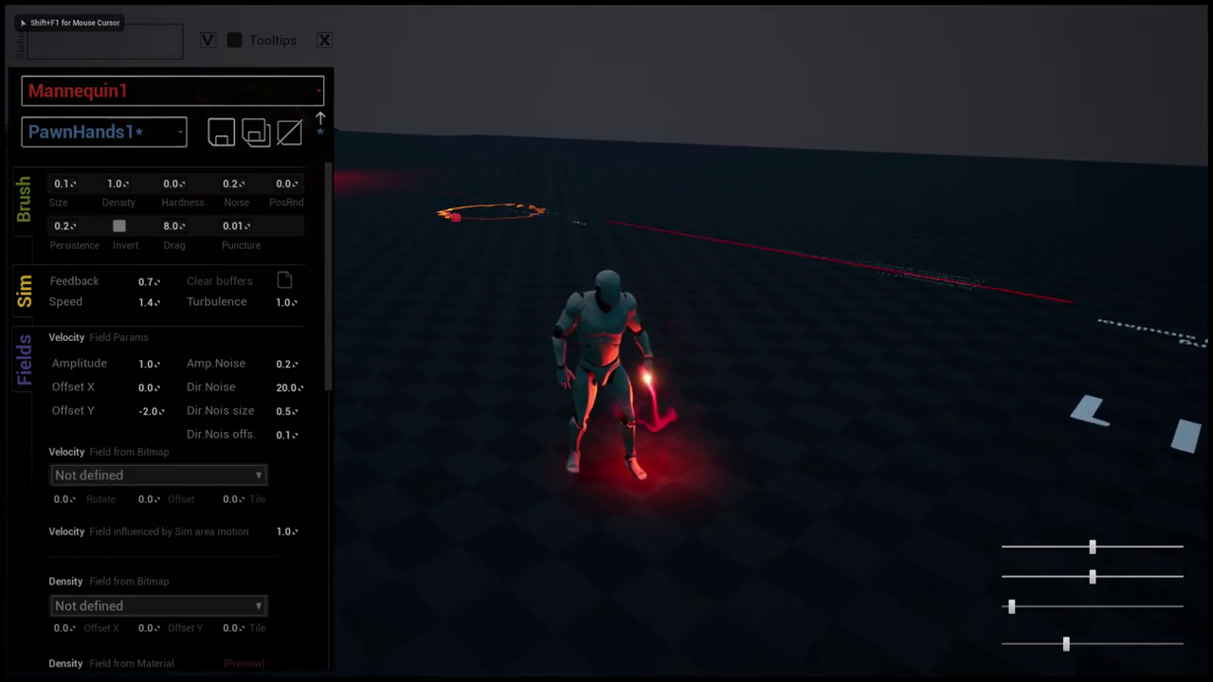
key(shift+F1)
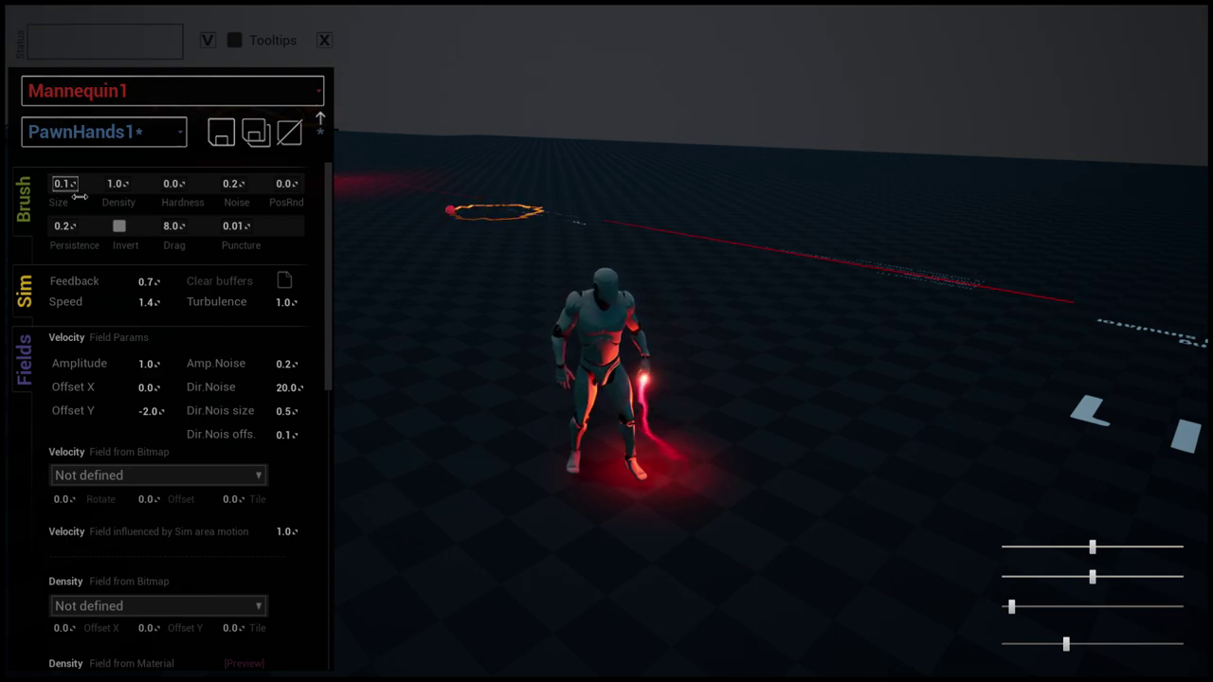
- Try a brush Size of 0.3 on Mannequin1 and restore it to 0.1
text(0.3)
key(Return)
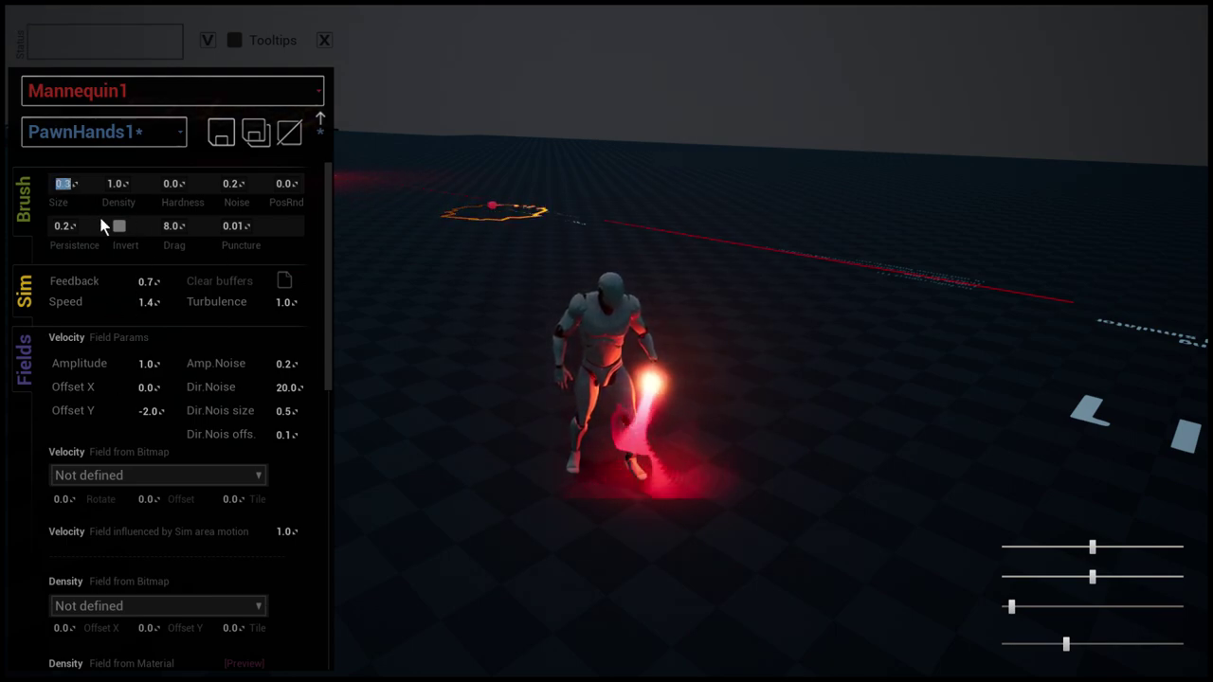
text(0.1)
key(Return)
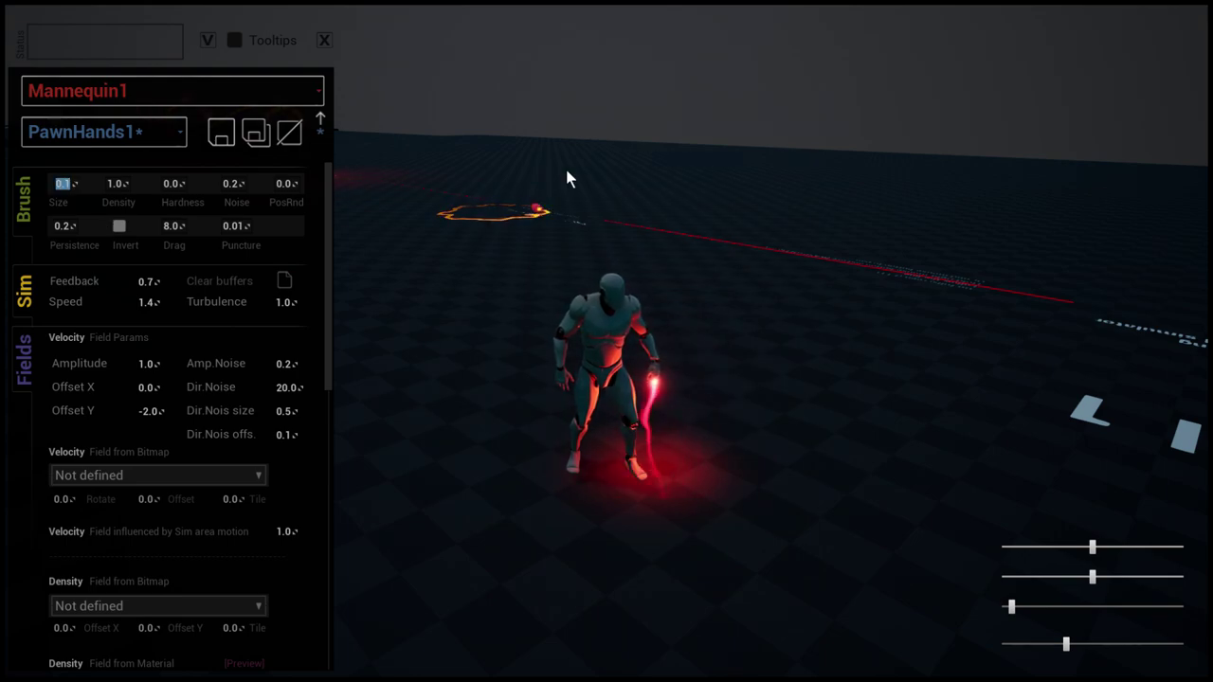
- Run and jump with the mannequin to test the adjusted hand fluid, and stop playing
click(565, 167)
key(shift+F1)
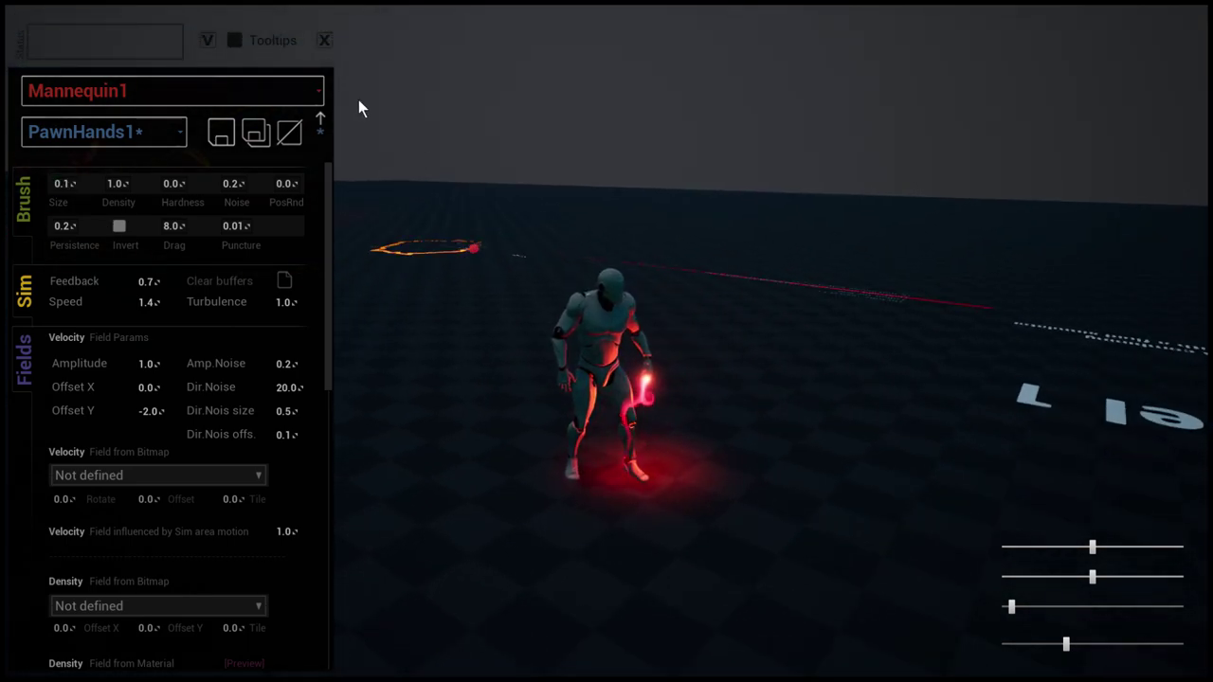
click(575, 294)
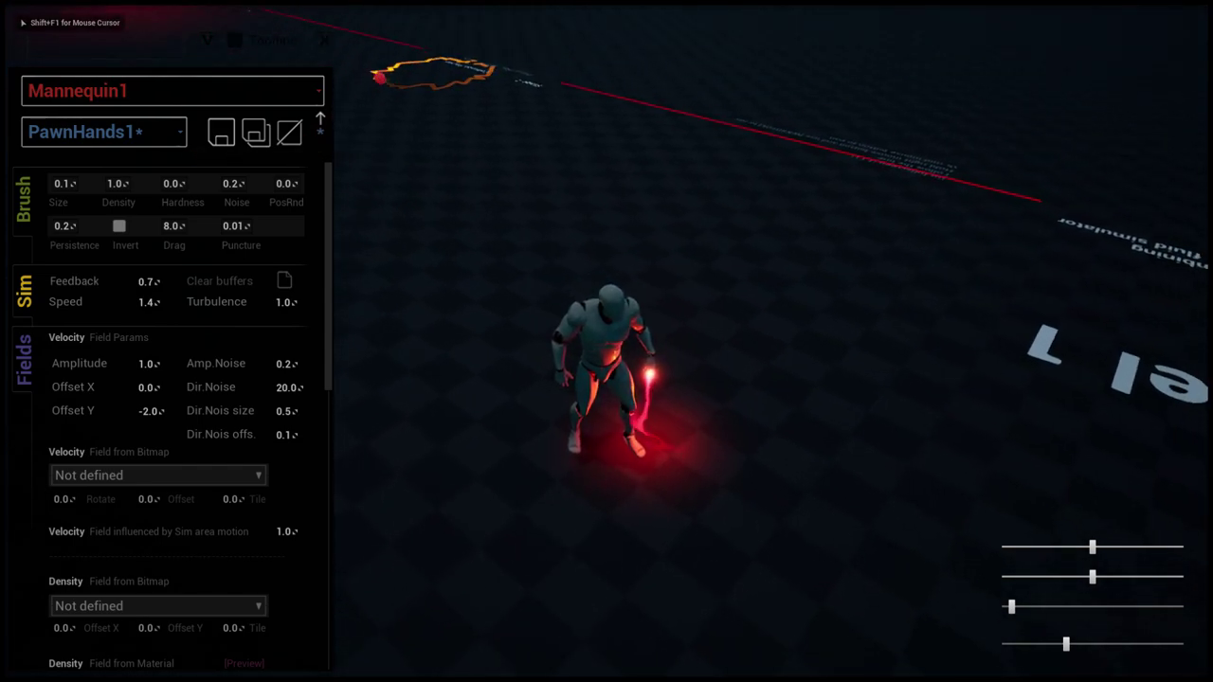
click(627, 341)
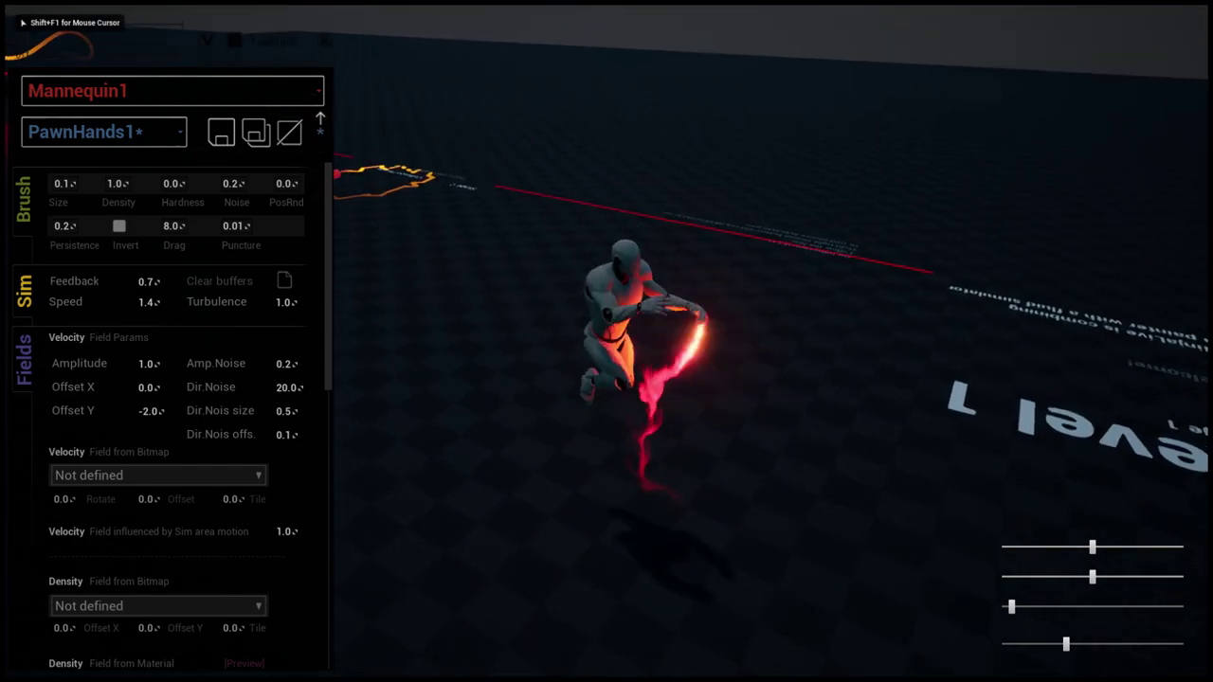
key(w)
key(space)
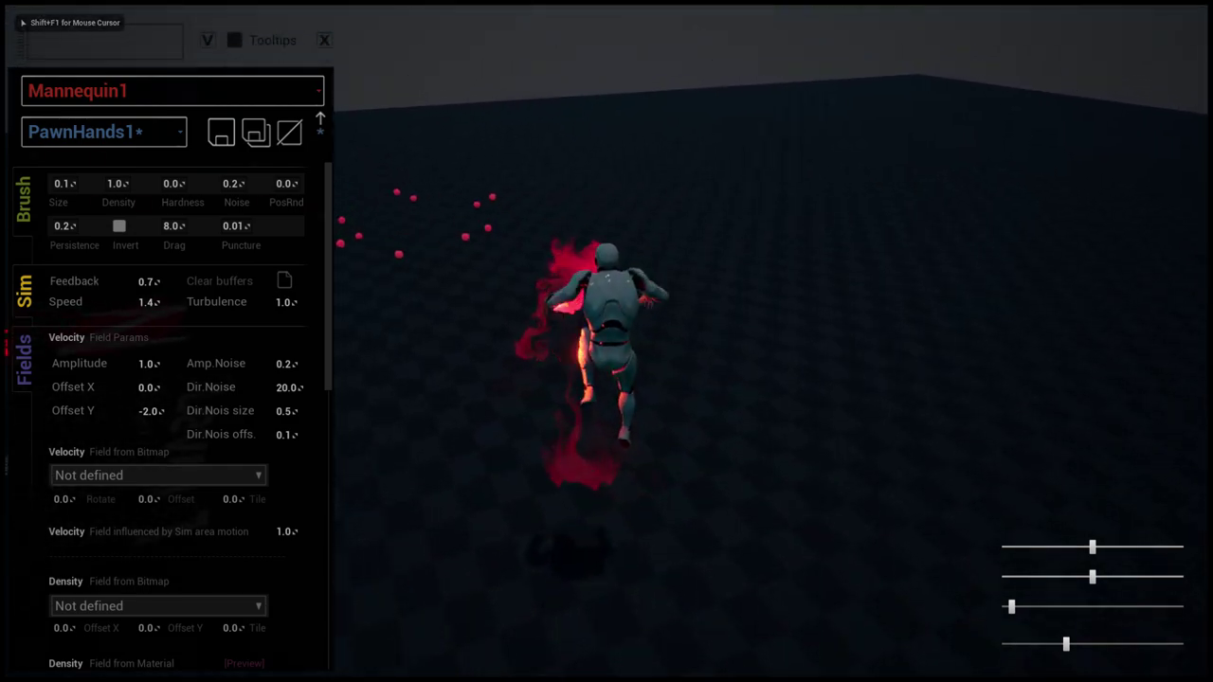
key(shift+F1)
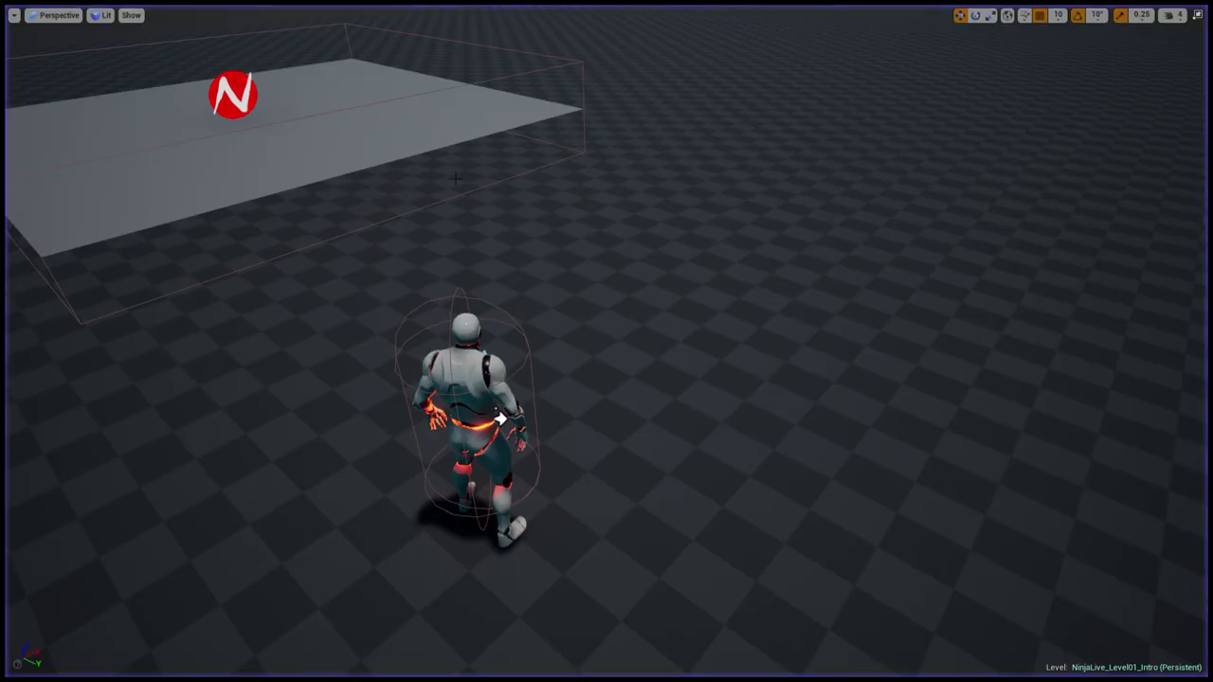
- Select Mannequin1 beside the Stage 1 platform and leave fullscreen to show its details
right_drag(607, 341, 407, 350)
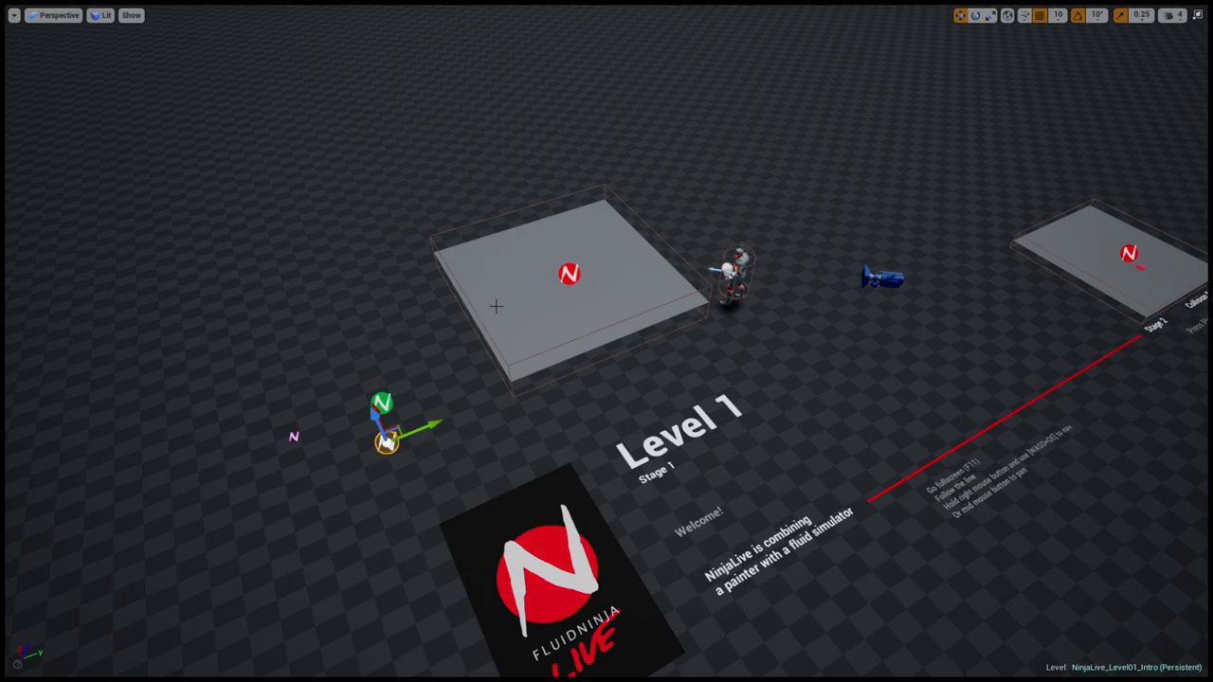
right_drag(582, 276, 550, 279)
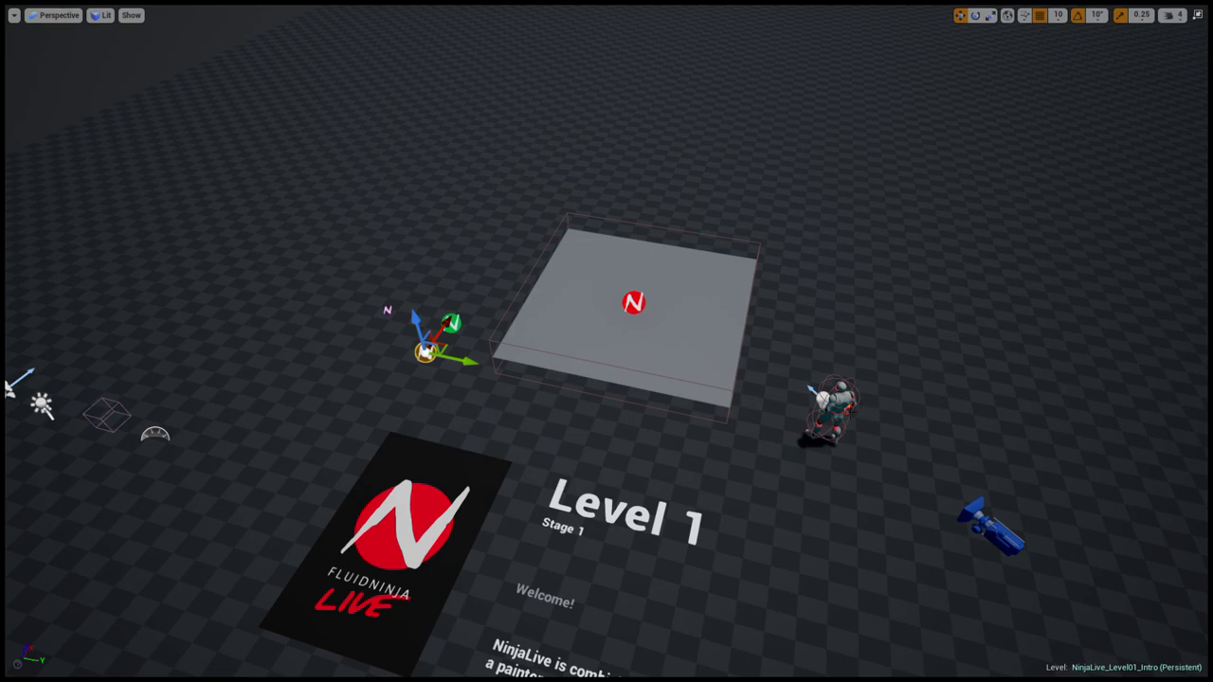
click(838, 407)
right_drag(813, 317, 853, 365)
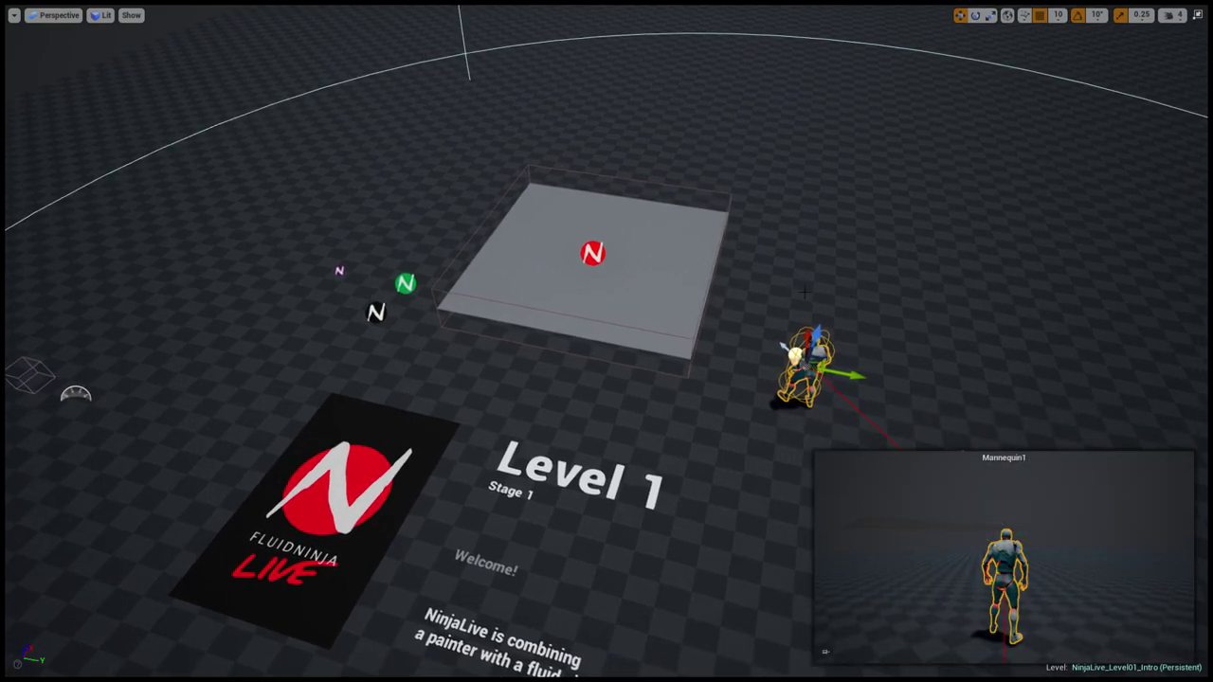
key(F11)
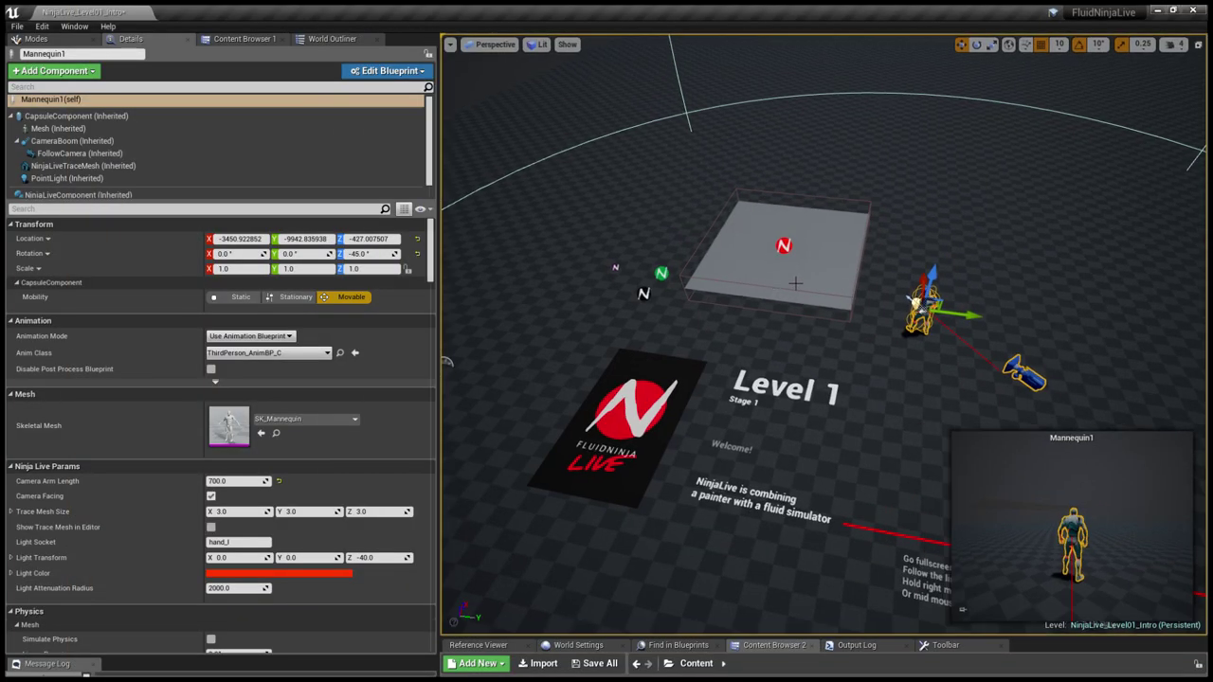
- Select NinjaLive_XmasEdition's NinjaLiveComponent, review its Live Interaction settings including Camera Facing Trace Mesh, and collapse that category
right_drag(796, 283, 805, 241)
key(w)
key(s)
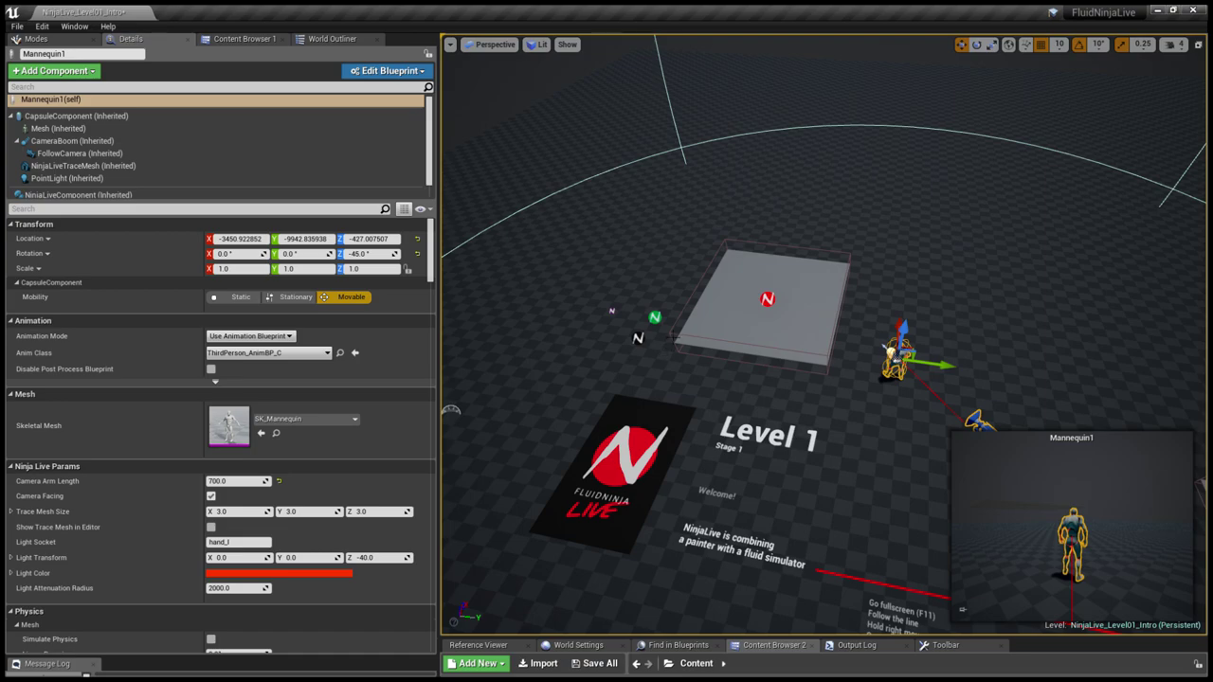
click(759, 292)
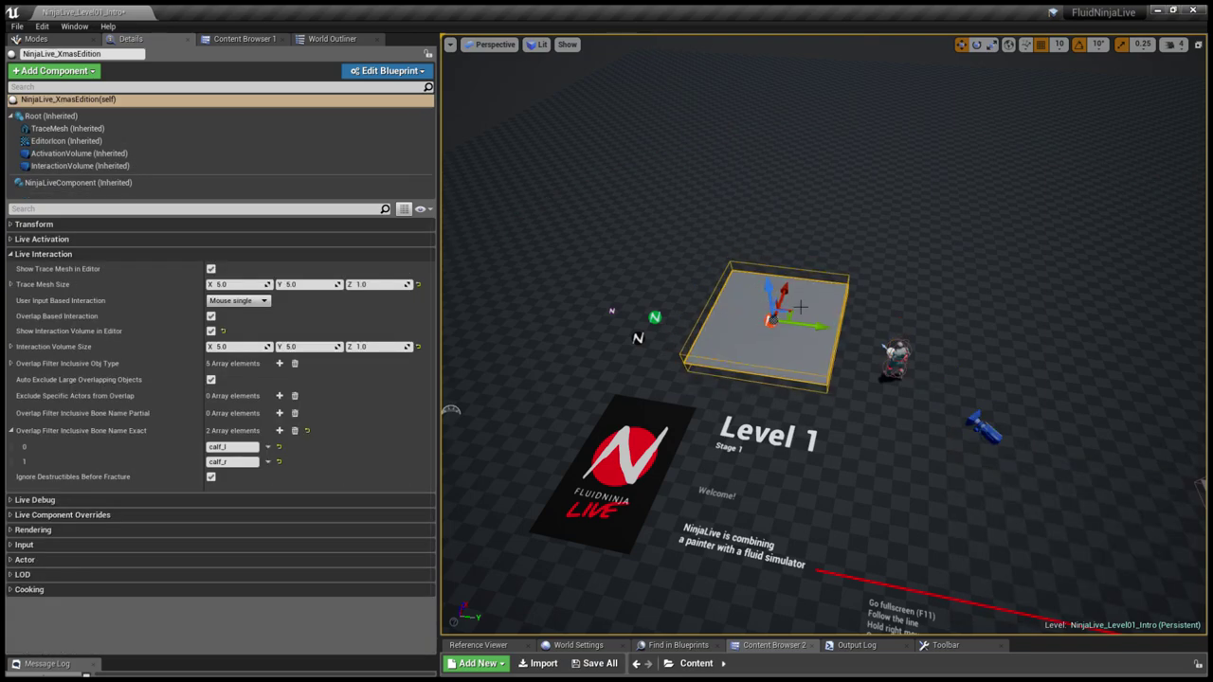
click(73, 185)
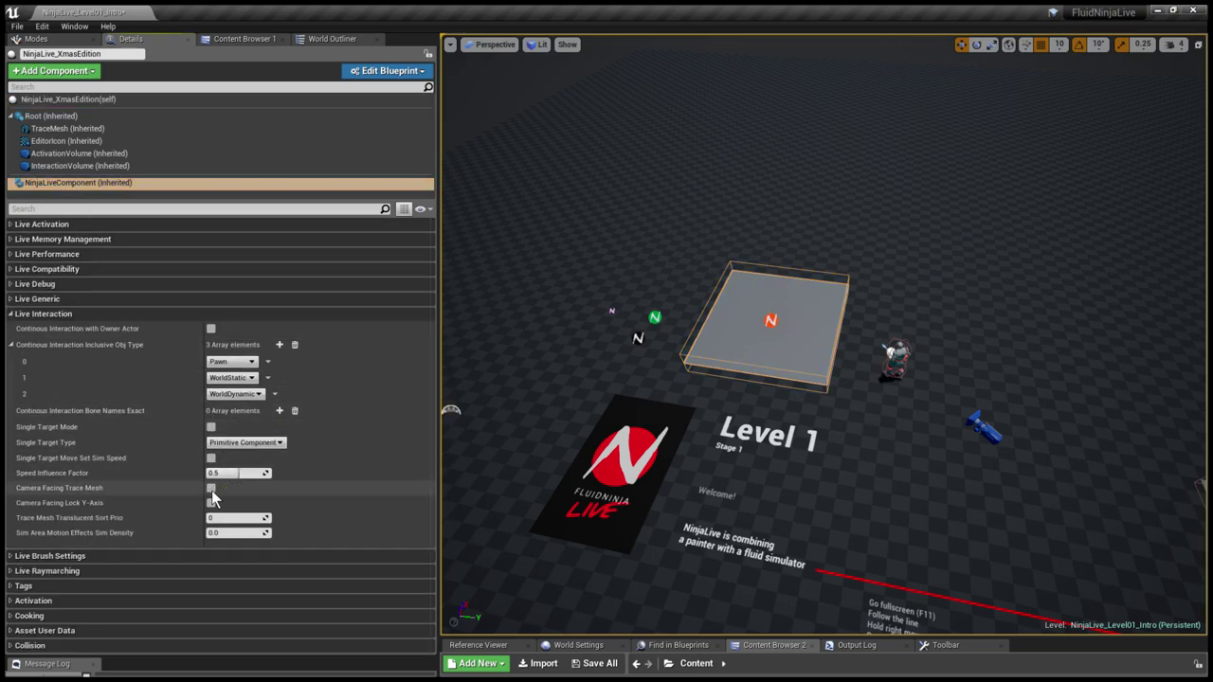
click(54, 315)
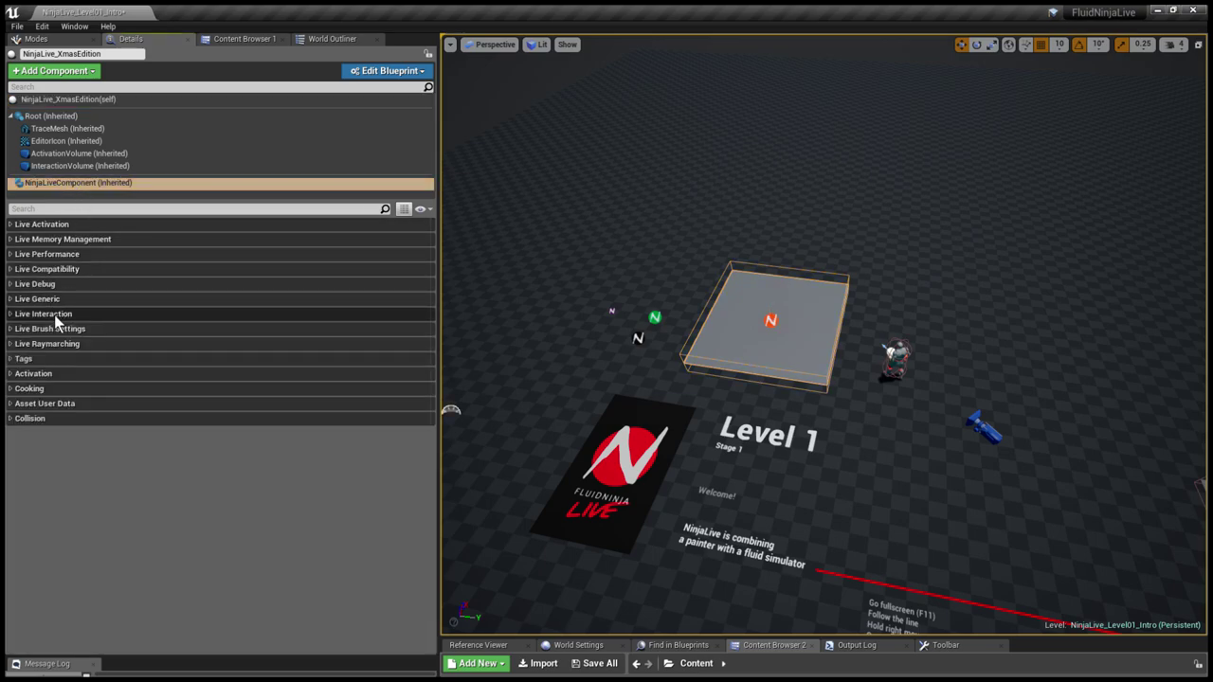
- Move BP_NinjaDemo_BallSpawner1 onto the Stage 1 fluid platform, to location -3350, -10560, -510
click(618, 320)
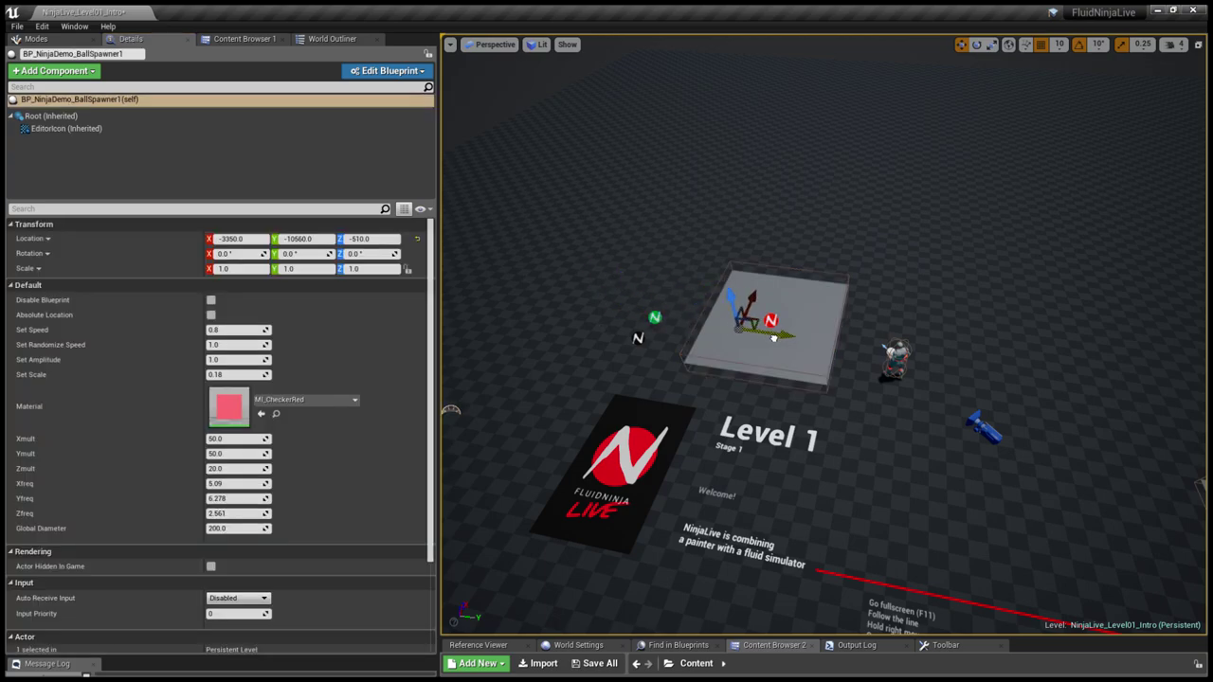
mouse_move(773, 337)
right_down()
mouse_move(773, 283)
mouse_move(773, 343)
right_up()
key(w)
key(s)
key(w)
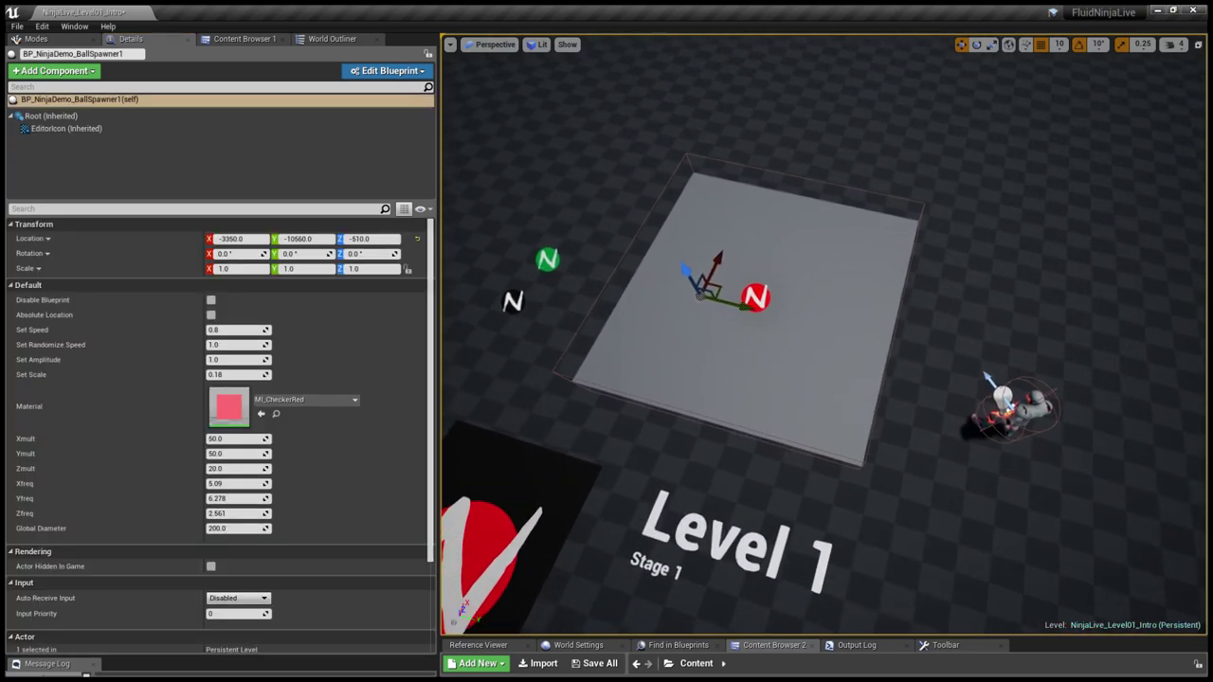
scroll(741, 318, up, 1)
- Select NinjaLive_XmasEdition, run the level to see the spawned balls interact with its fluid, and stop playing
click(754, 296)
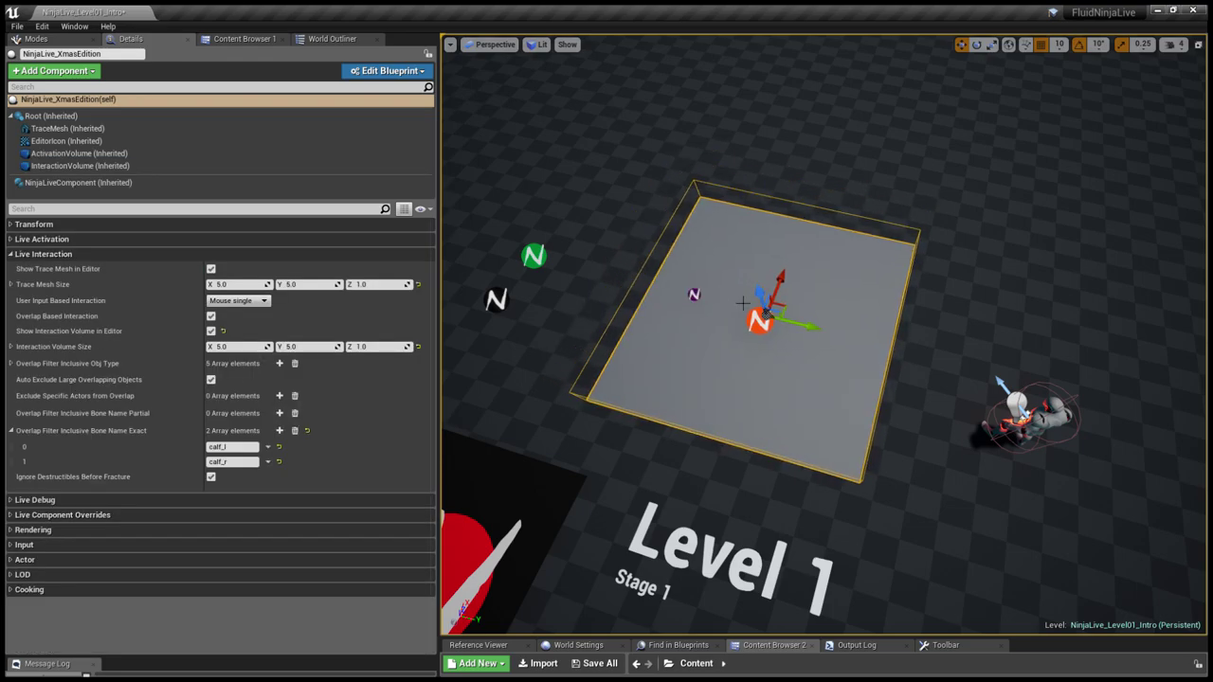
key(q)
mouse_move(743, 301)
right_down()
mouse_move(743, 312)
mouse_move(743, 228)
mouse_move(743, 319)
right_up()
key(s)
key(w)
key(s)
key(alt+p)
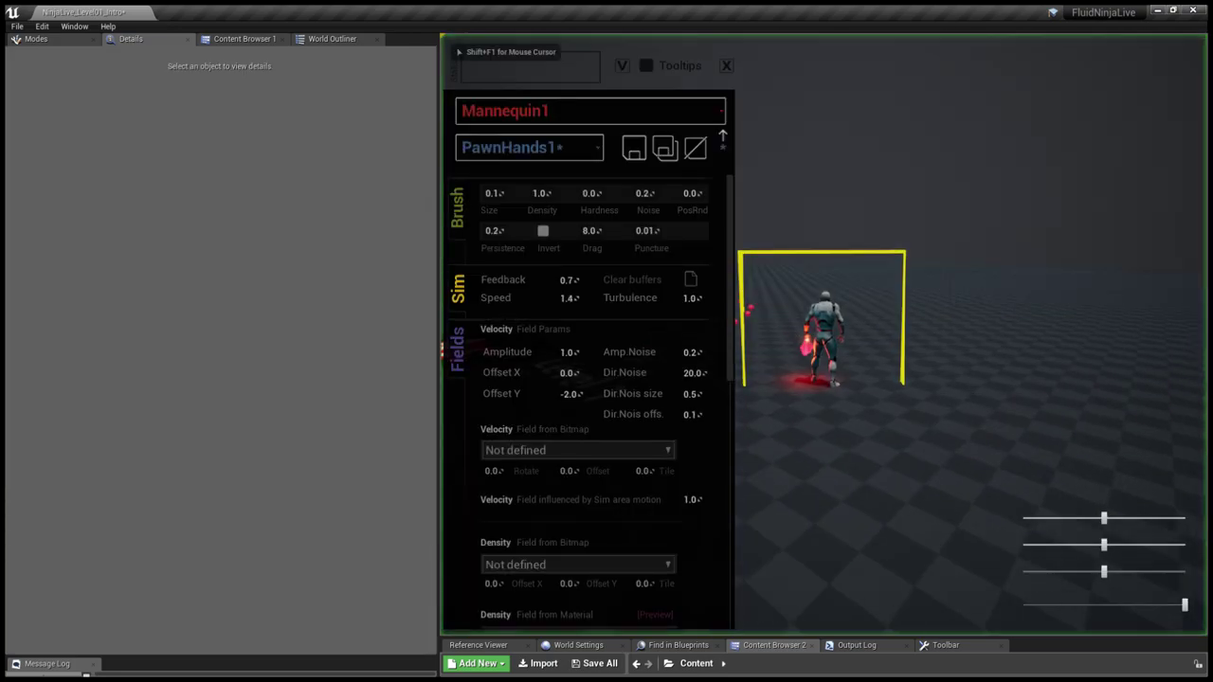
key(Escape)
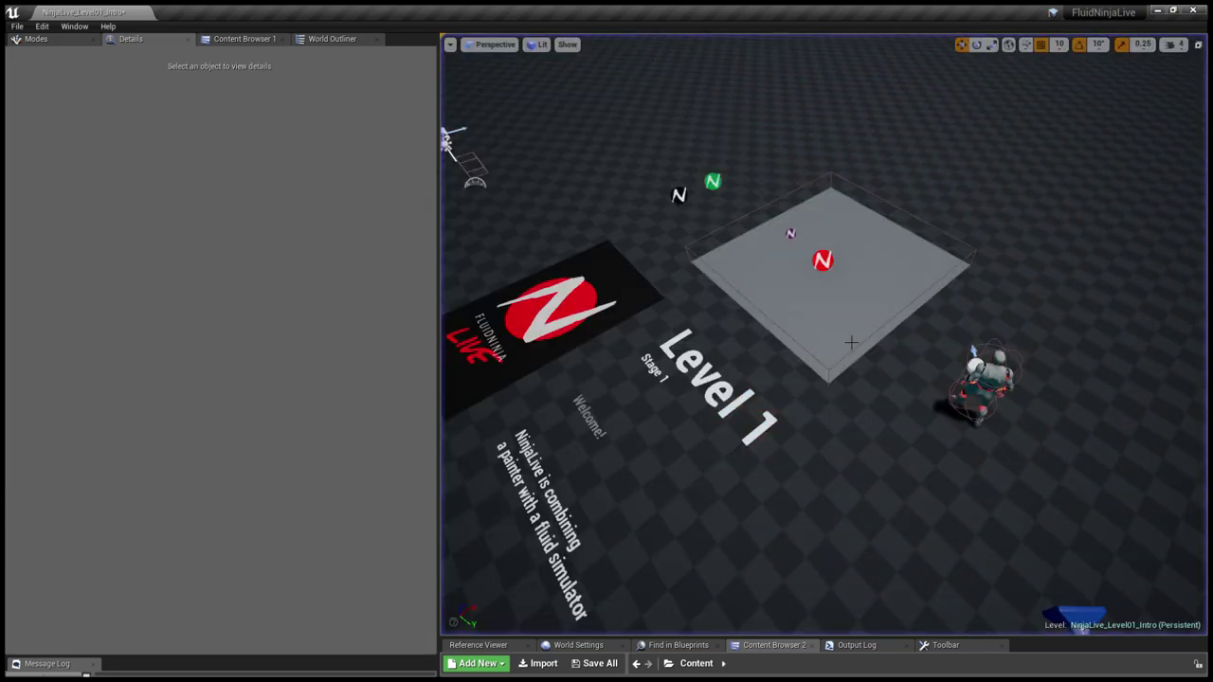
- Set Output Material Selected to 9 in the Live Generic settings of NinjaLive_XmasEdition's NinjaLiveComponent and test it in play
key(w)
right_drag(850, 344, 810, 311)
key(s)
key(w)
click(645, 313)
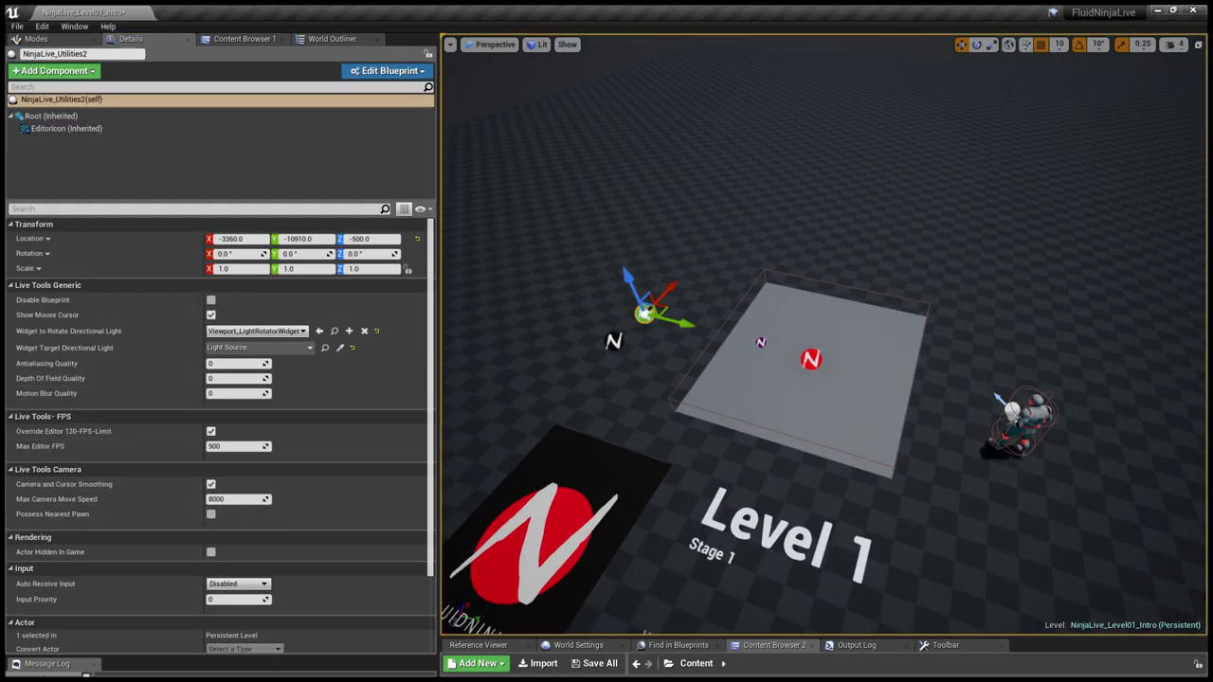
click(812, 360)
click(128, 181)
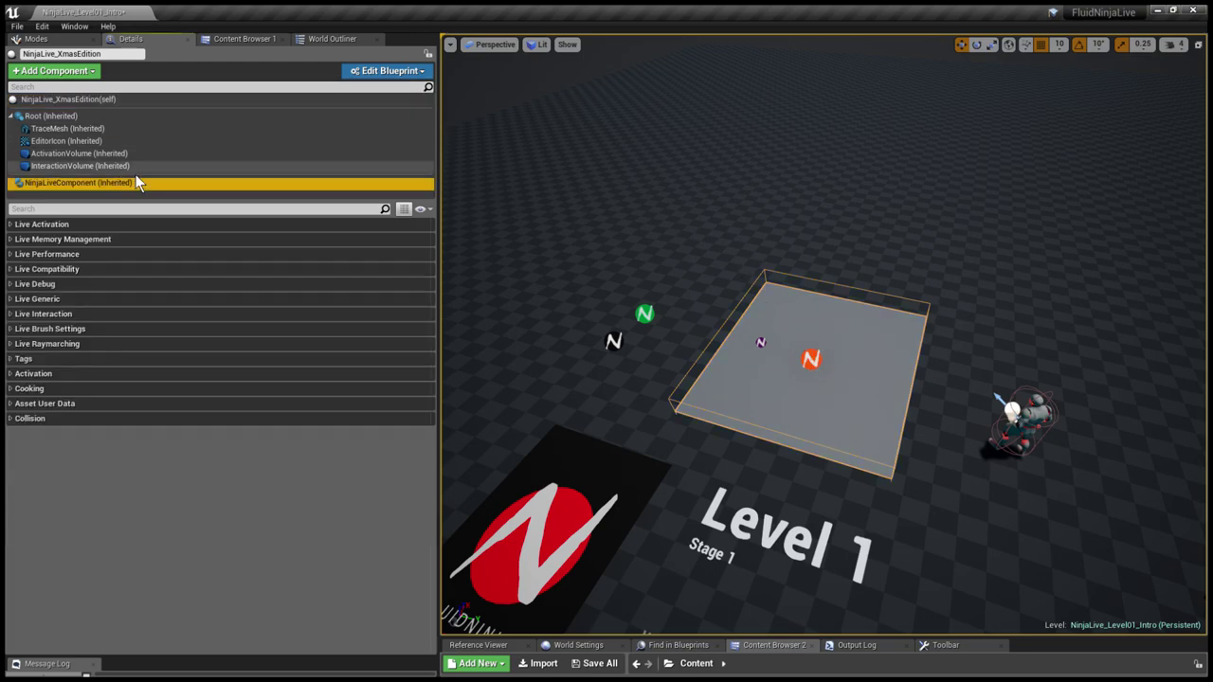
click(80, 313)
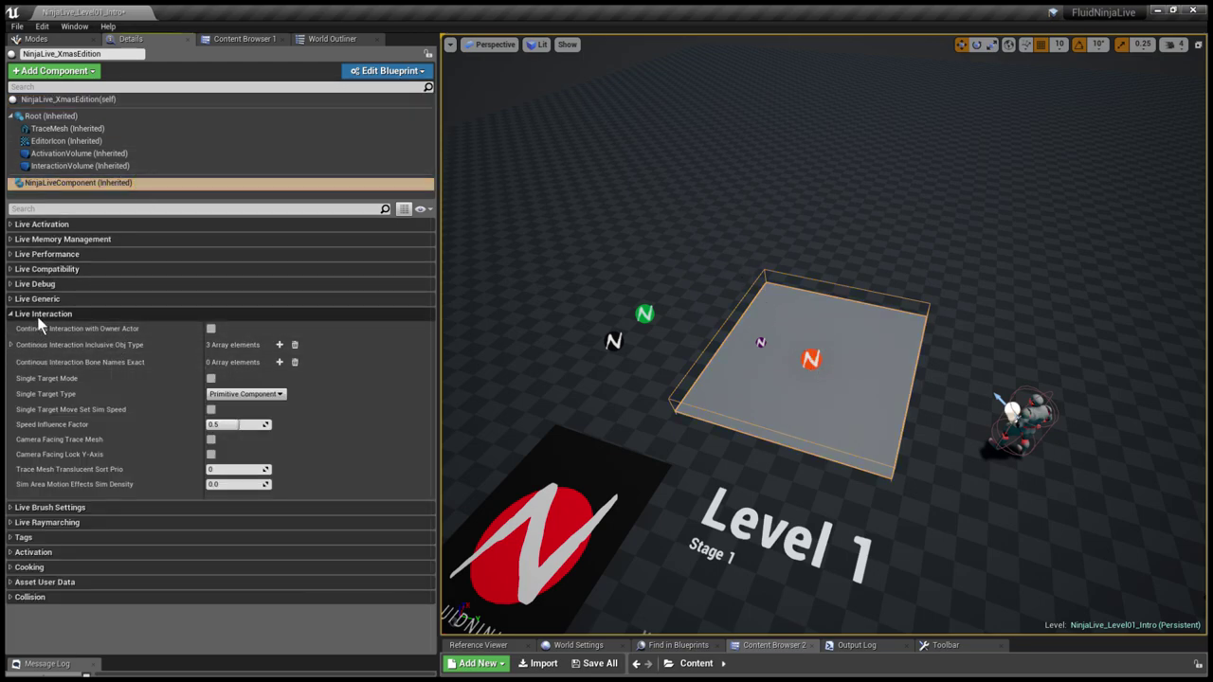
click(55, 300)
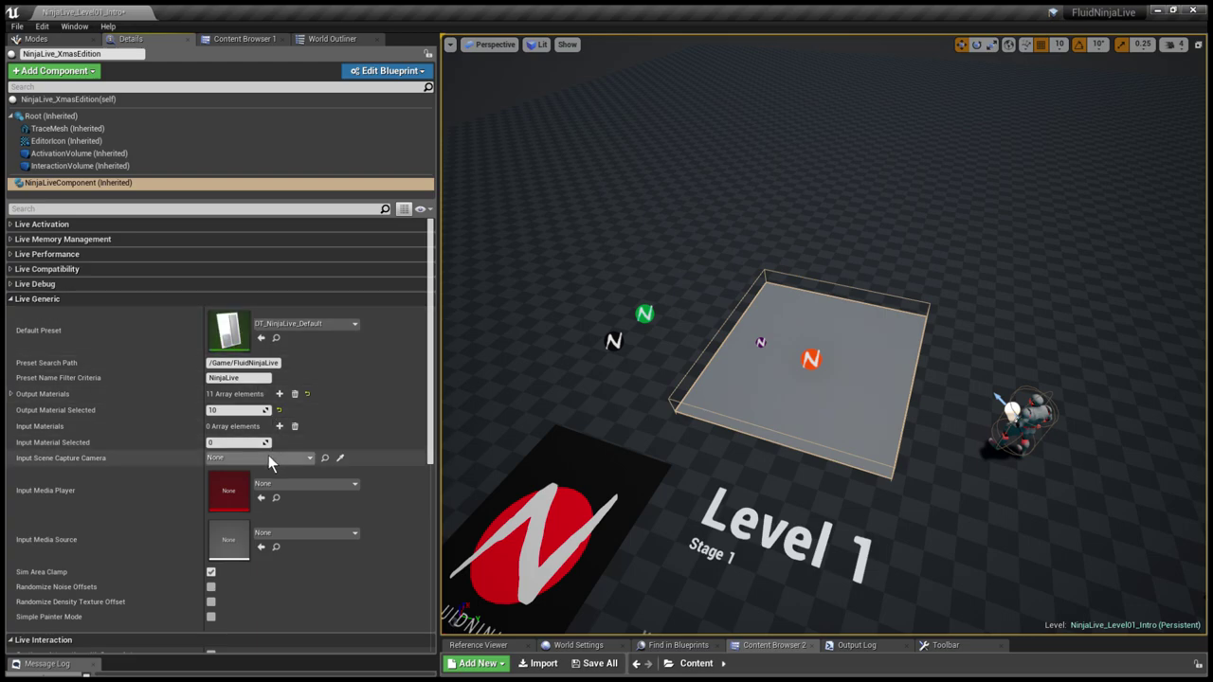
click(11, 393)
click(11, 394)
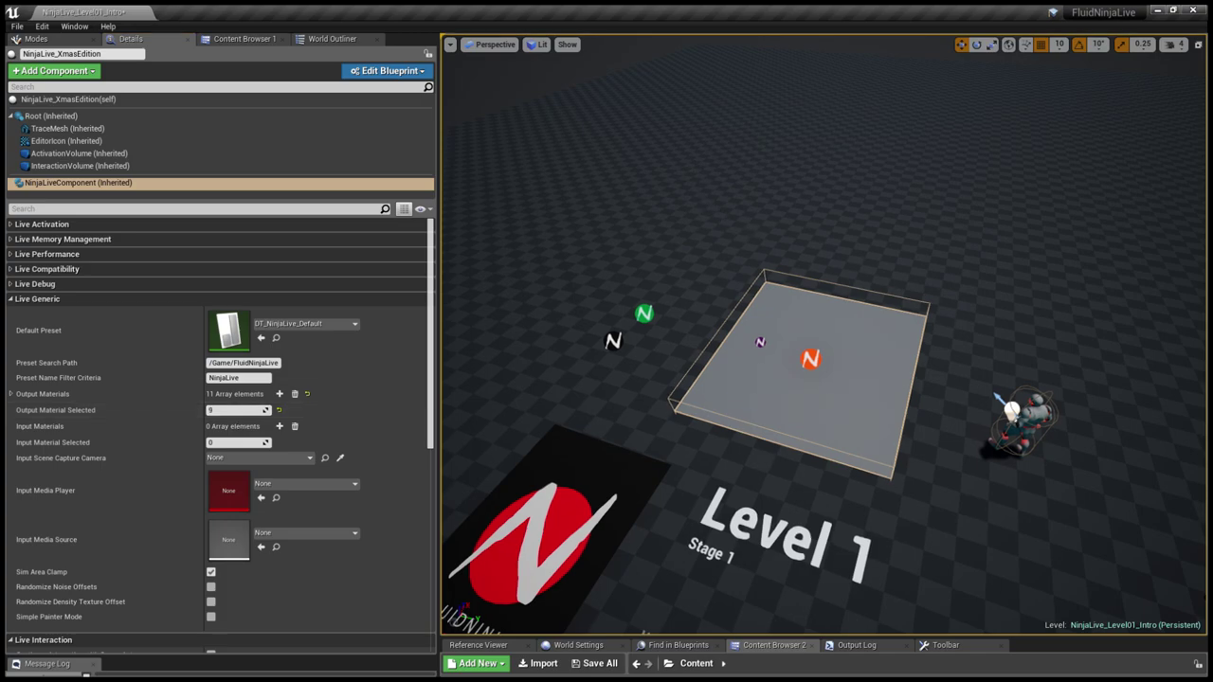
key(alt+p)
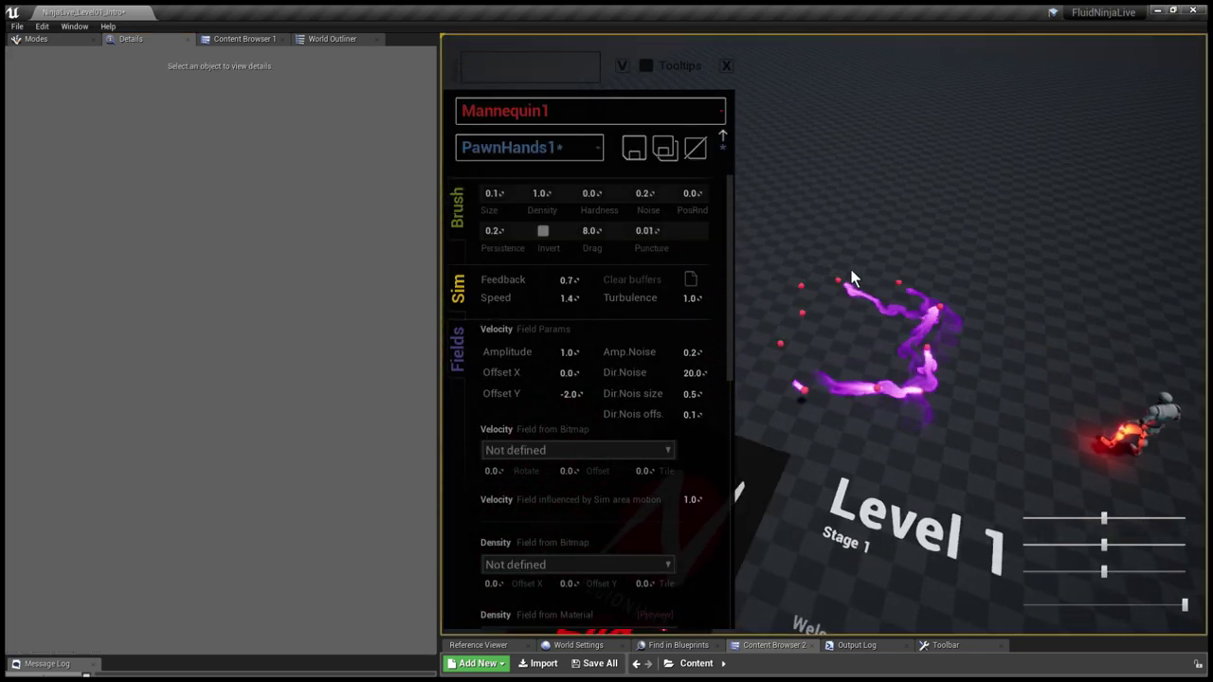
key(Escape)
- Disable the NinjaLive_PresetManager actor and play the level briefly to check the result
click(713, 332)
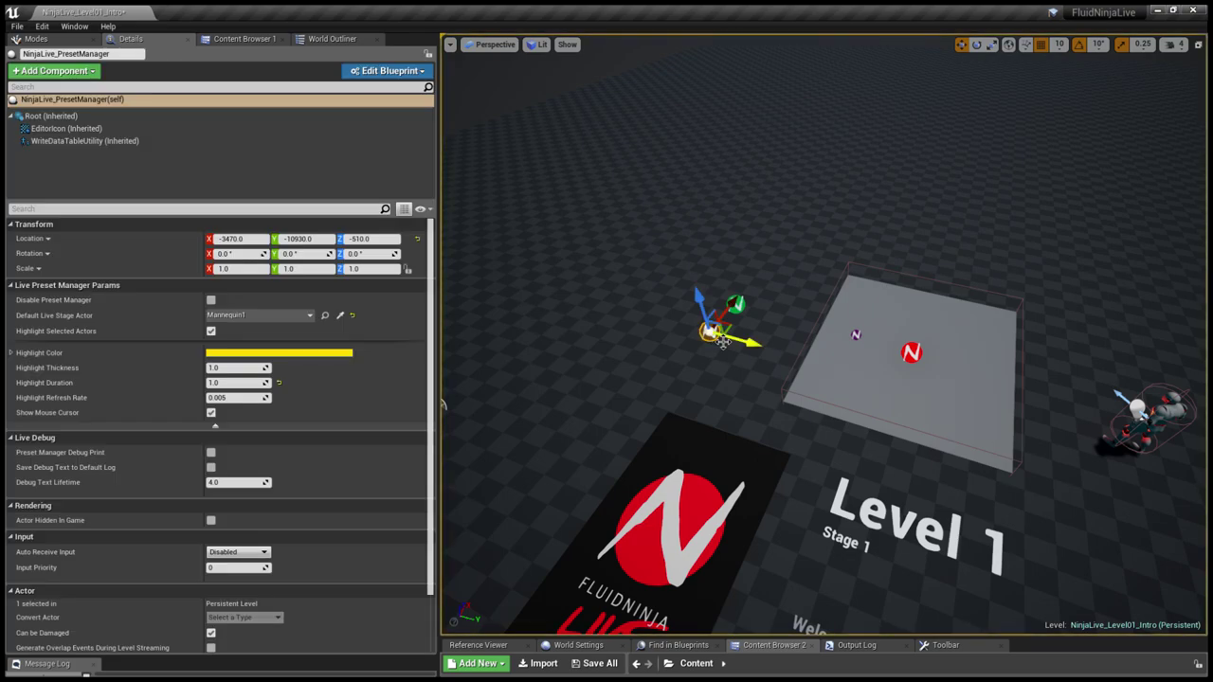
click(211, 301)
key(alt+p)
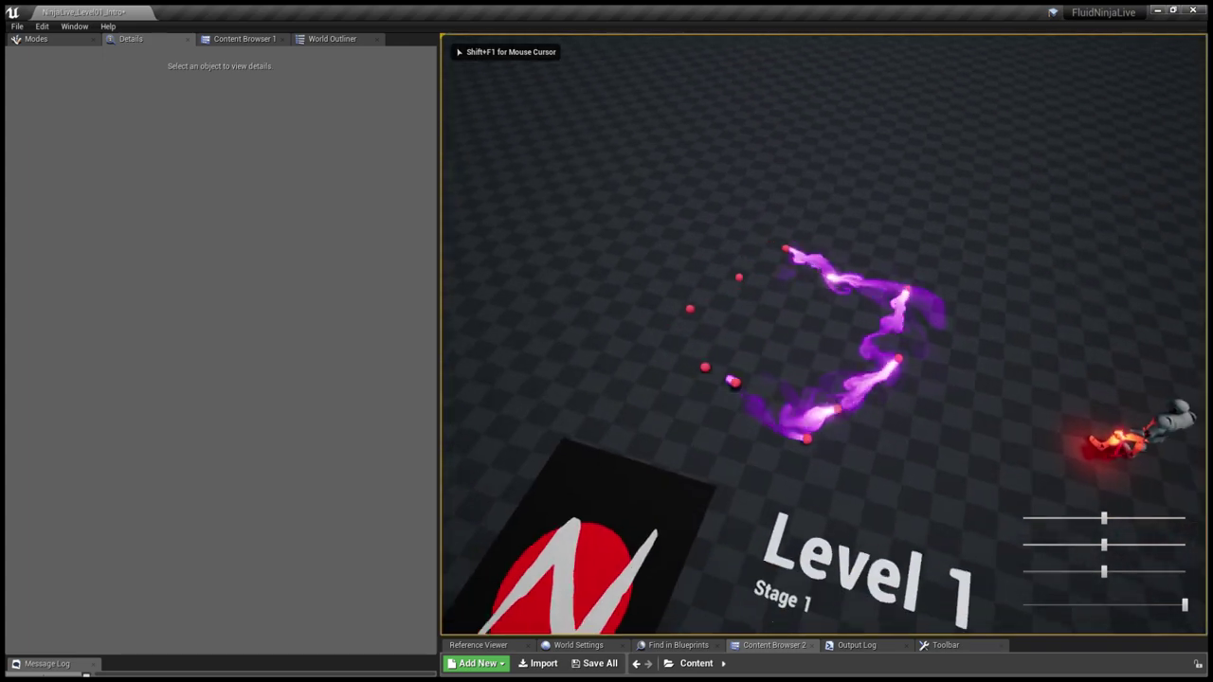
key(Escape)
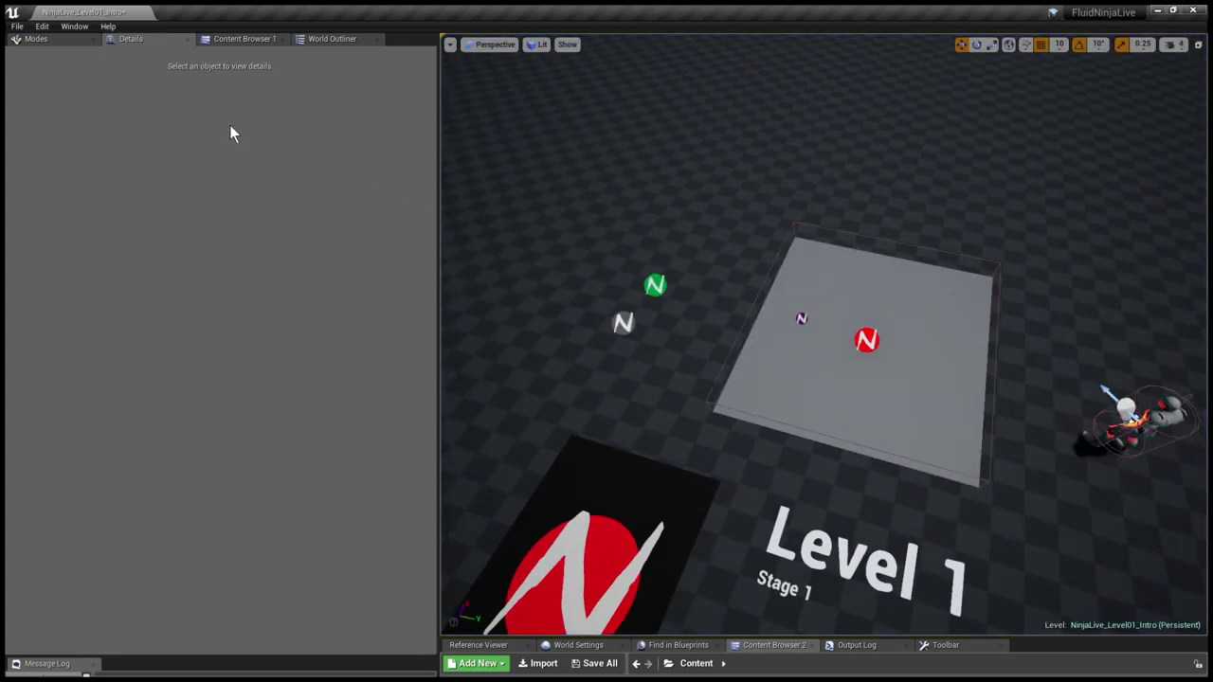
- Place a NinjaLive_MemoryPoolManager from the FluidNinjaLive folder in the level beside the Preset Manager icon
click(237, 40)
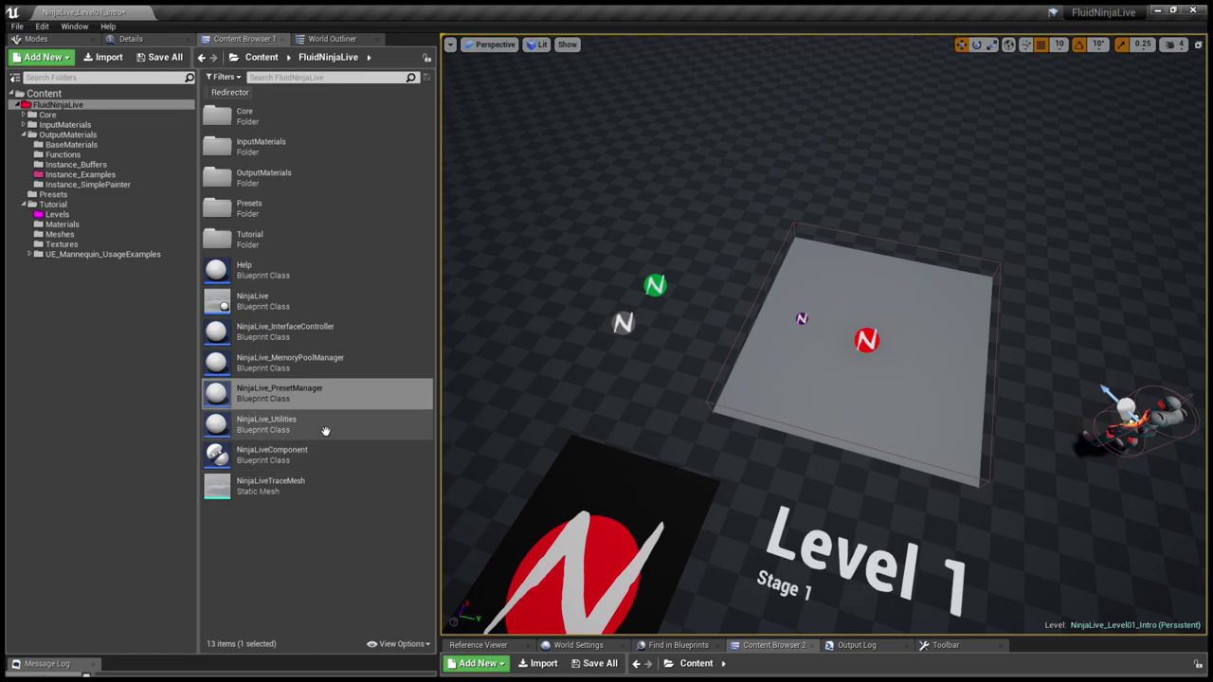
click(325, 362)
drag(227, 371, 591, 366)
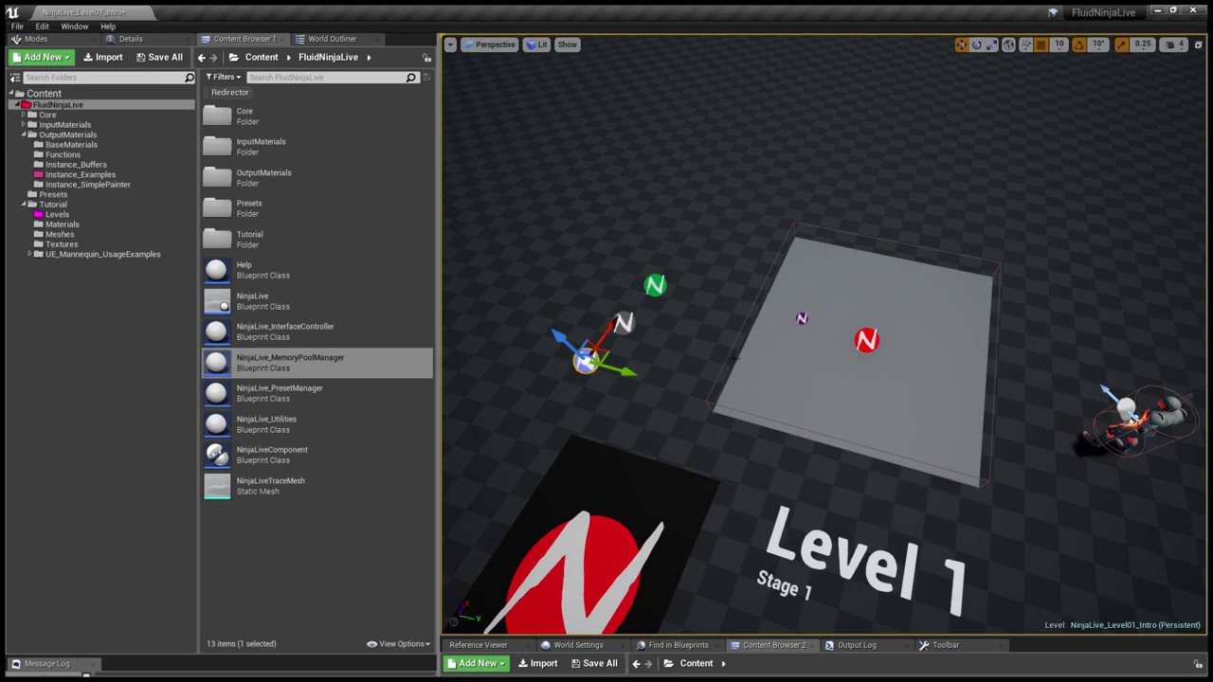
- Enable Auto Connect to Memory Pool - IF-Found in the Live Memory Management settings of NinjaLive_XmasEdition's NinjaLiveComponent
click(872, 346)
click(154, 43)
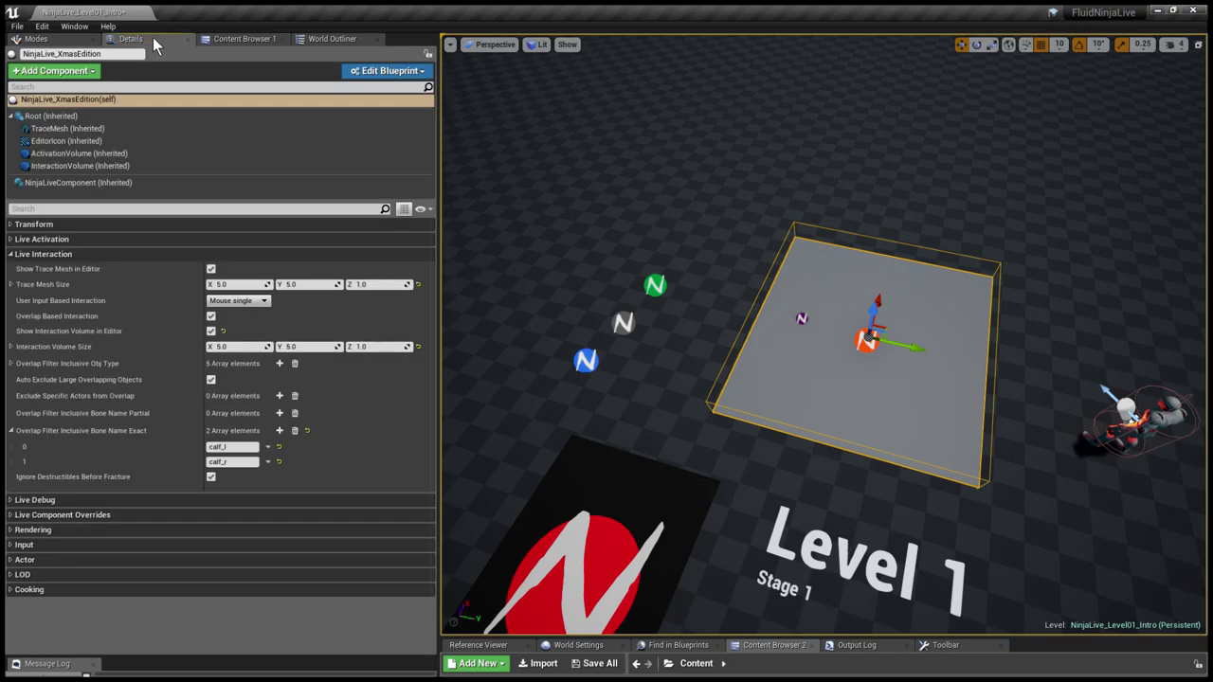
click(95, 183)
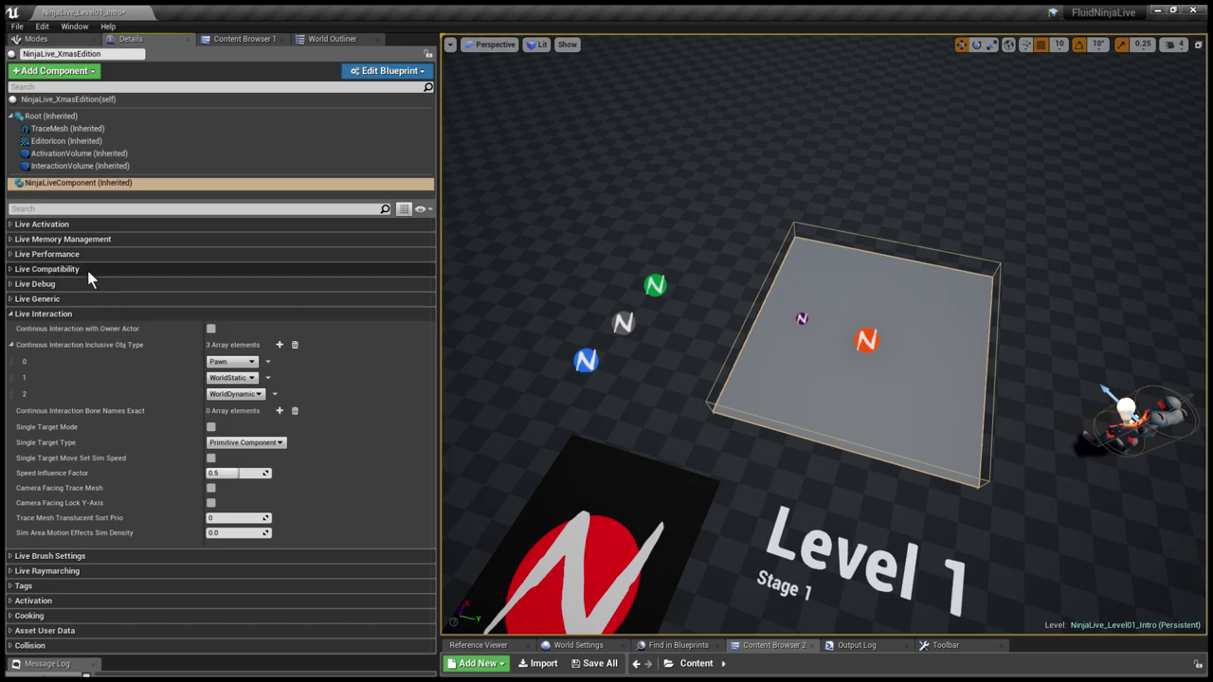
click(63, 313)
click(98, 239)
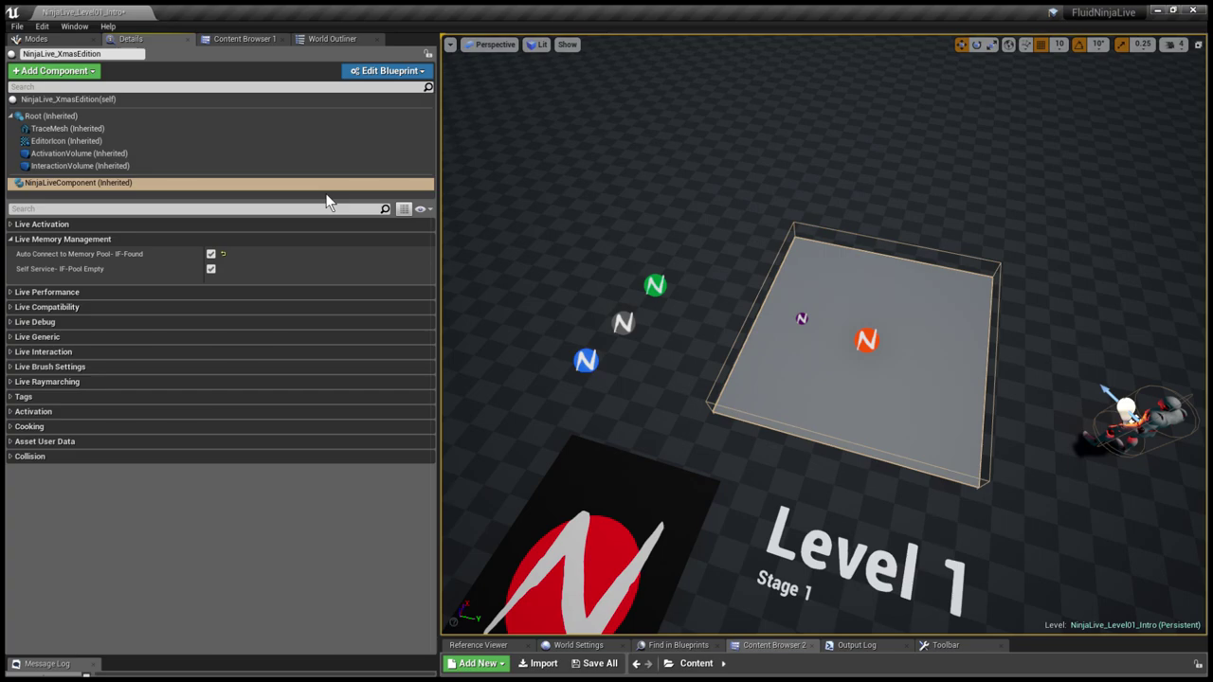
- Enable Print Init Debug Messages, Print Runtime Debug Msg and Print Runtime Debug Msg Verbose on NinjaLive_MemoryPoolManager
click(586, 360)
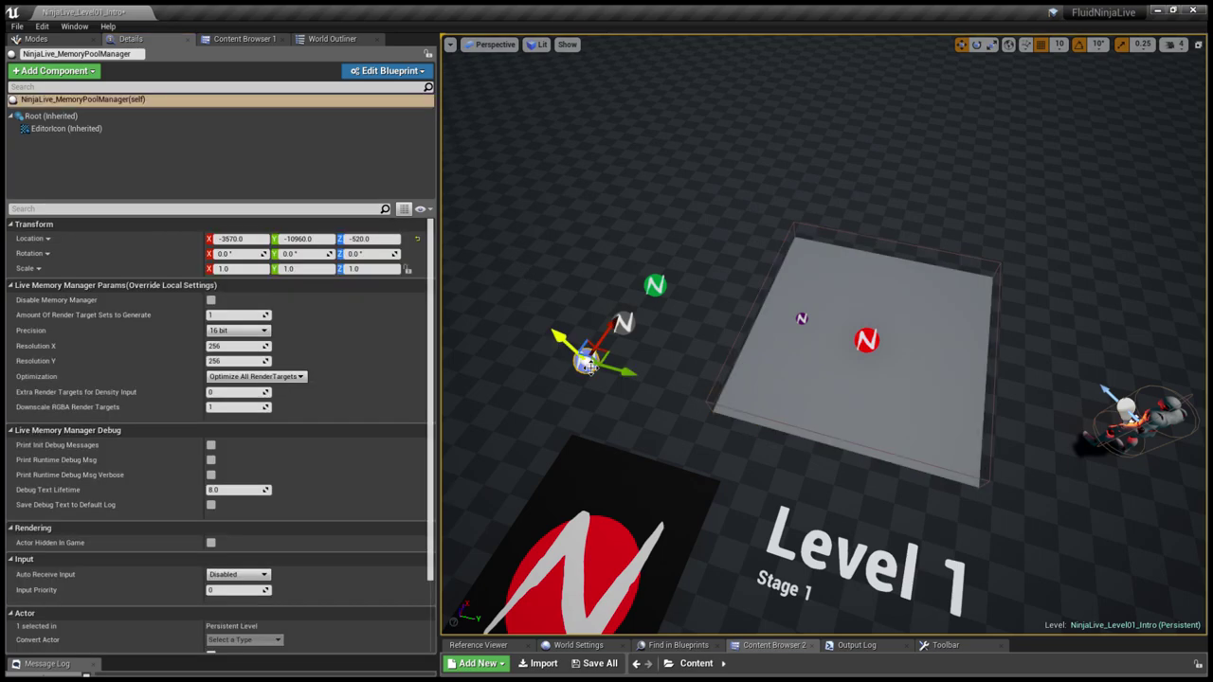
click(213, 445)
click(211, 459)
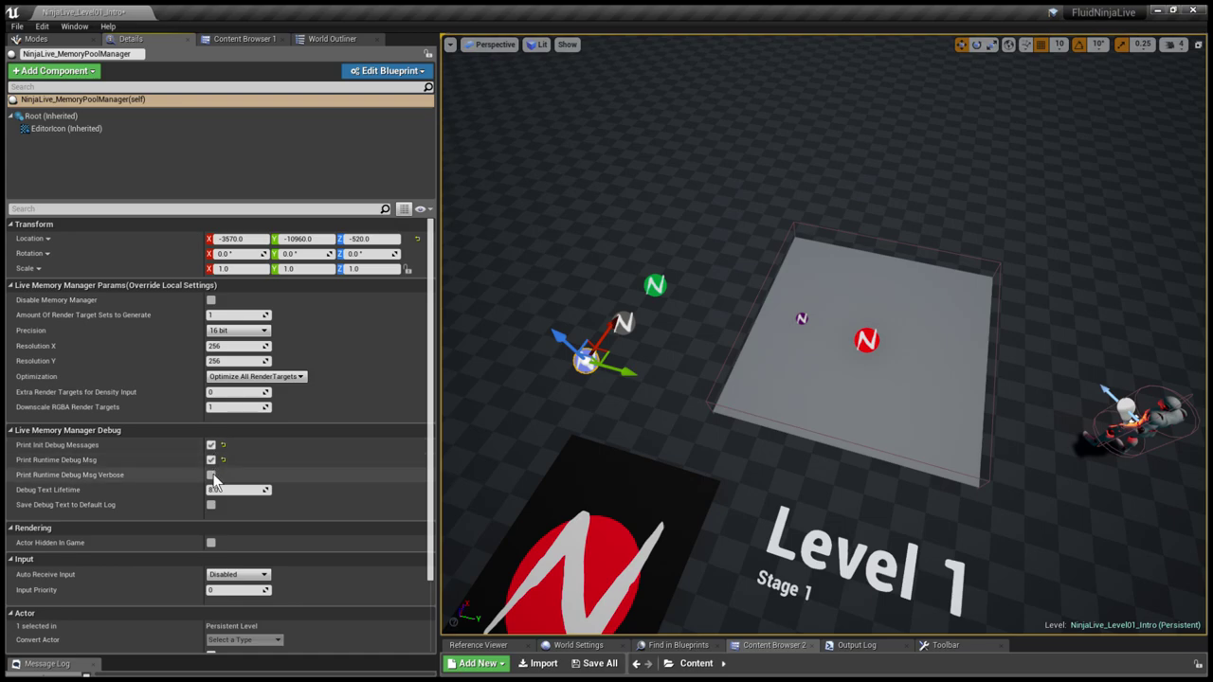
click(212, 476)
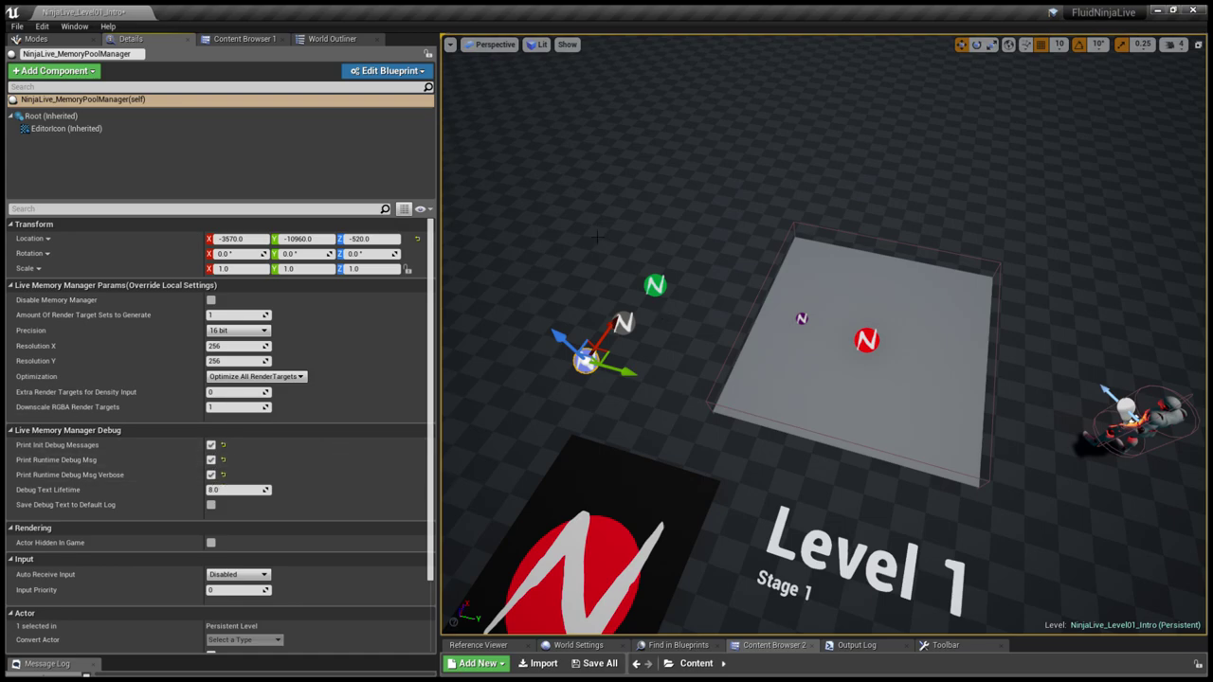
- Play the level in fullscreen to check the memory pool debug messages, then stop and leave fullscreen
key(F11)
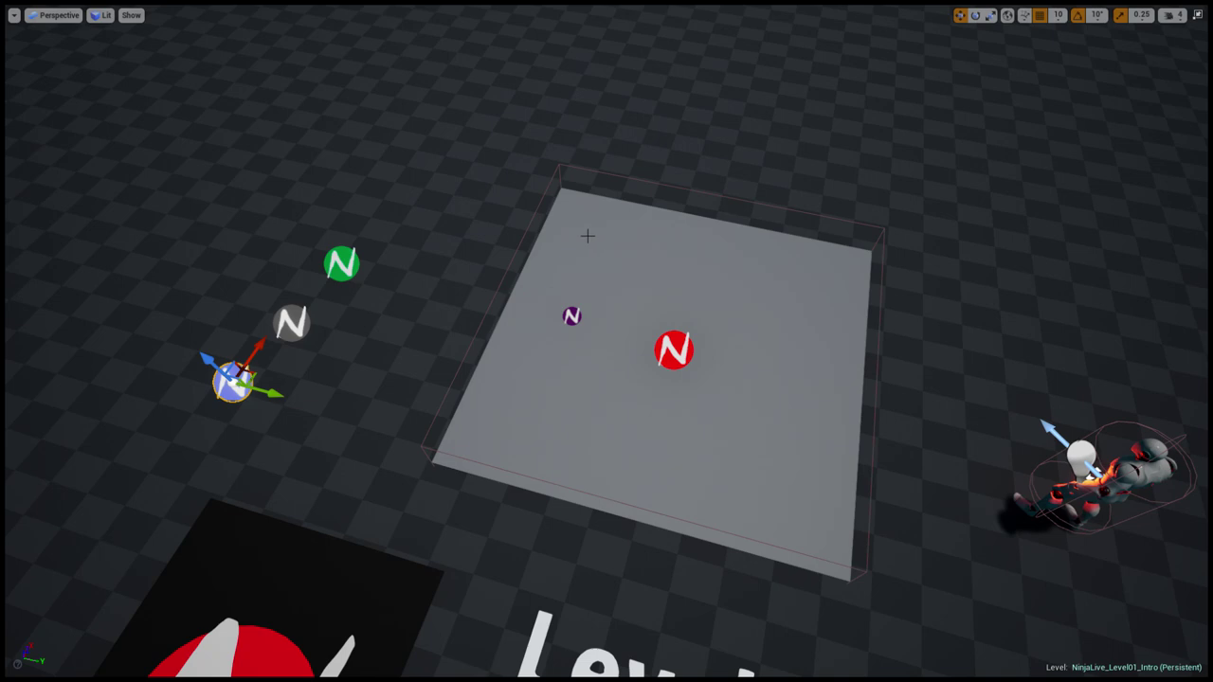
key(alt+p)
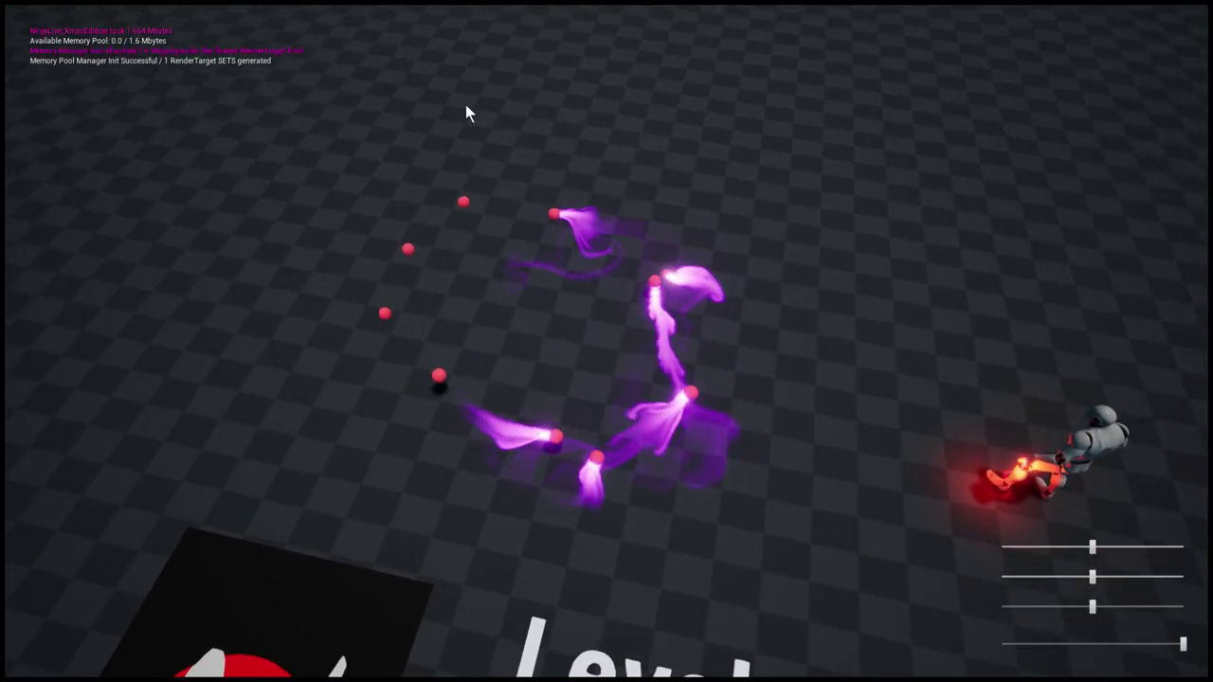
click(526, 214)
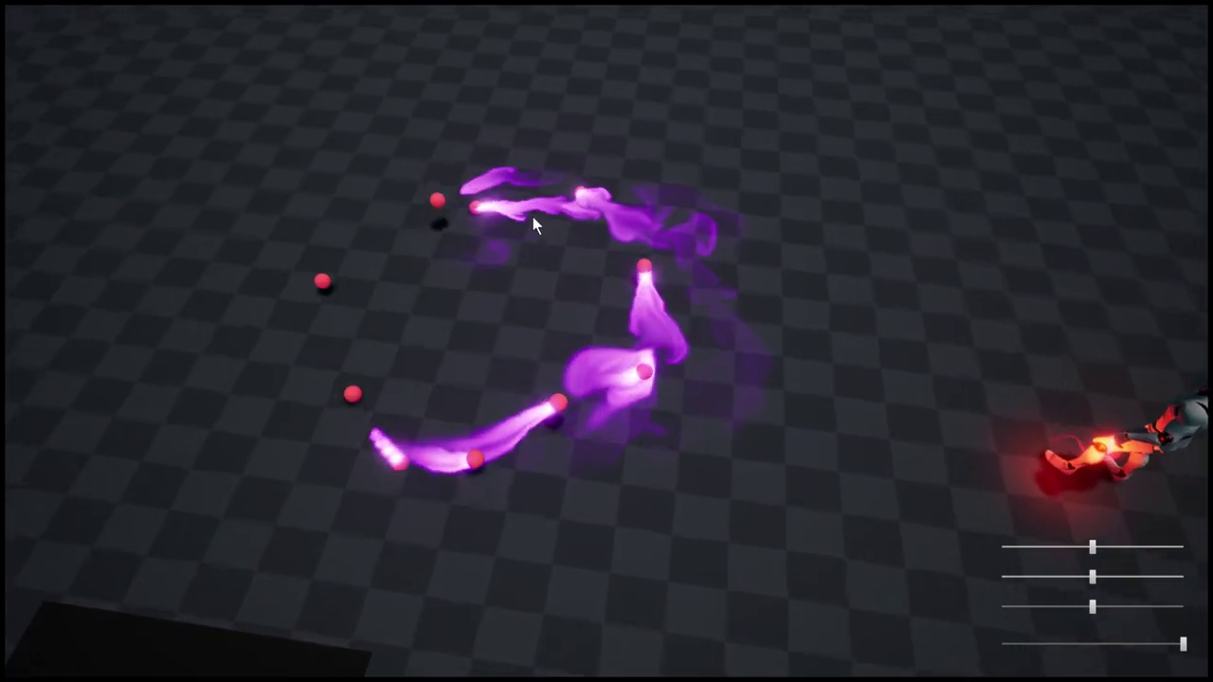
click(533, 222)
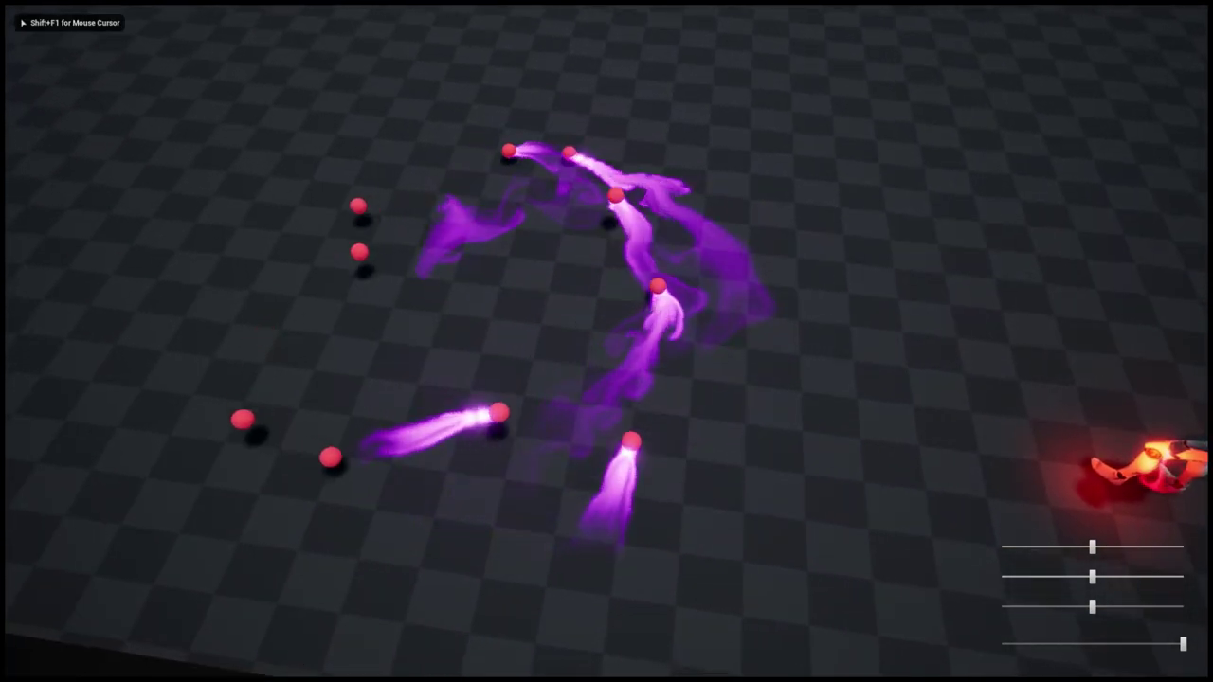
key(Escape)
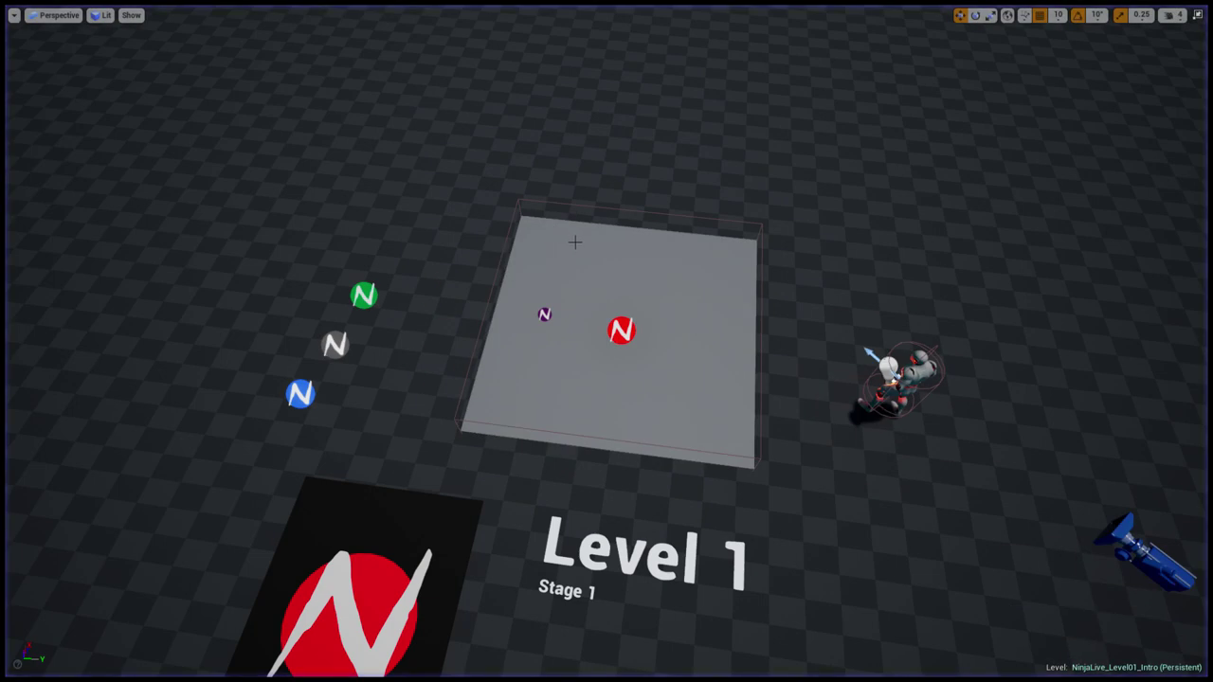
key(F11)
- Duplicate the NinjaLive_XmasEdition platform behind the original and duplicate the ball spawner onto the copy at -2730, -10320, -510
right_drag(594, 253, 540, 267)
key(d)
key(w)
key(s)
key(a)
right_drag(713, 293, 798, 301)
key(s)
click(783, 300)
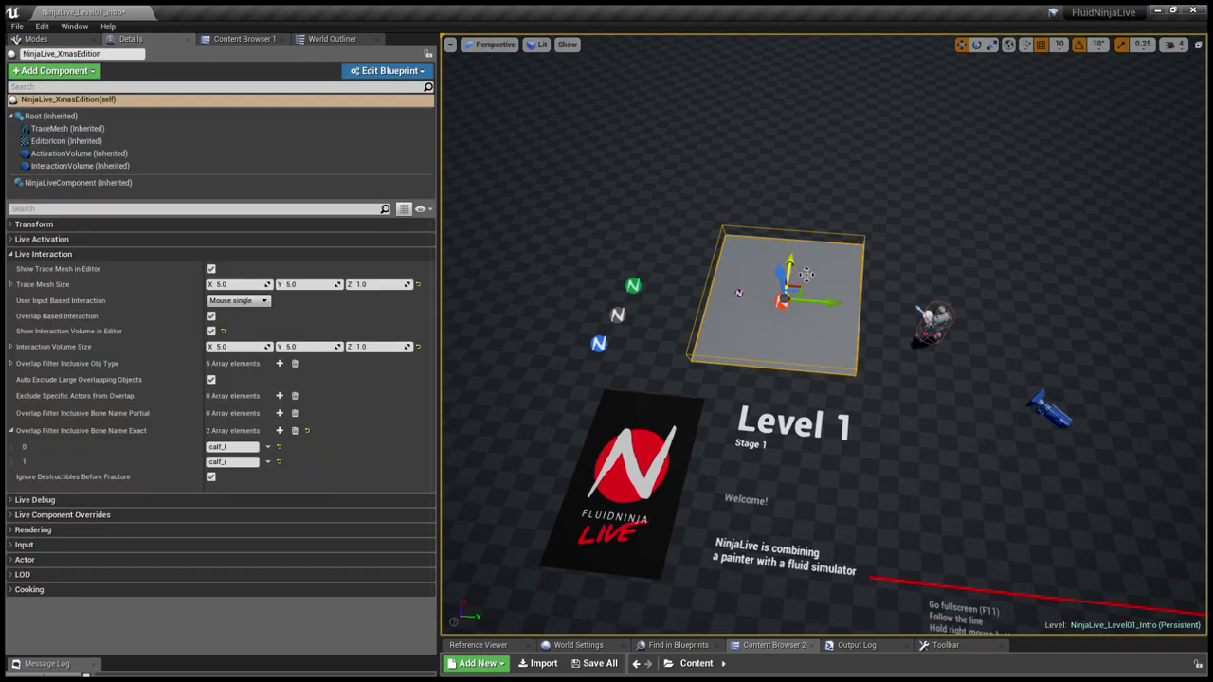
alt+drag(802, 273, 803, 152)
click(747, 305)
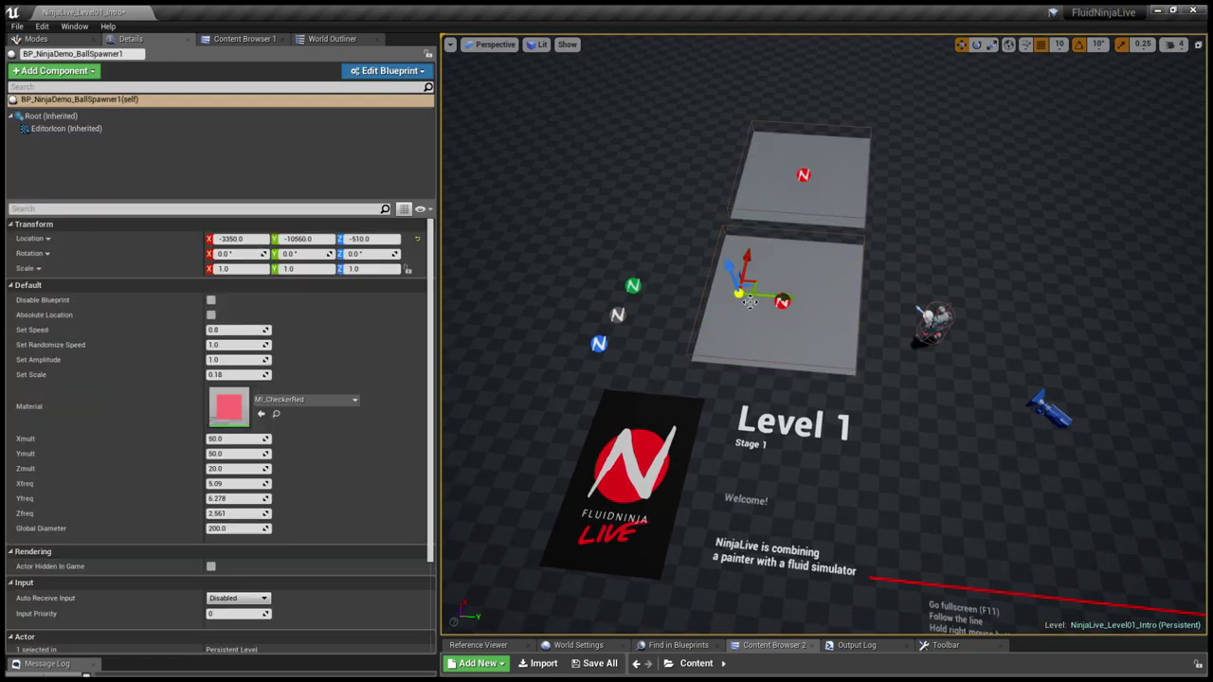
alt+drag(769, 291, 819, 193)
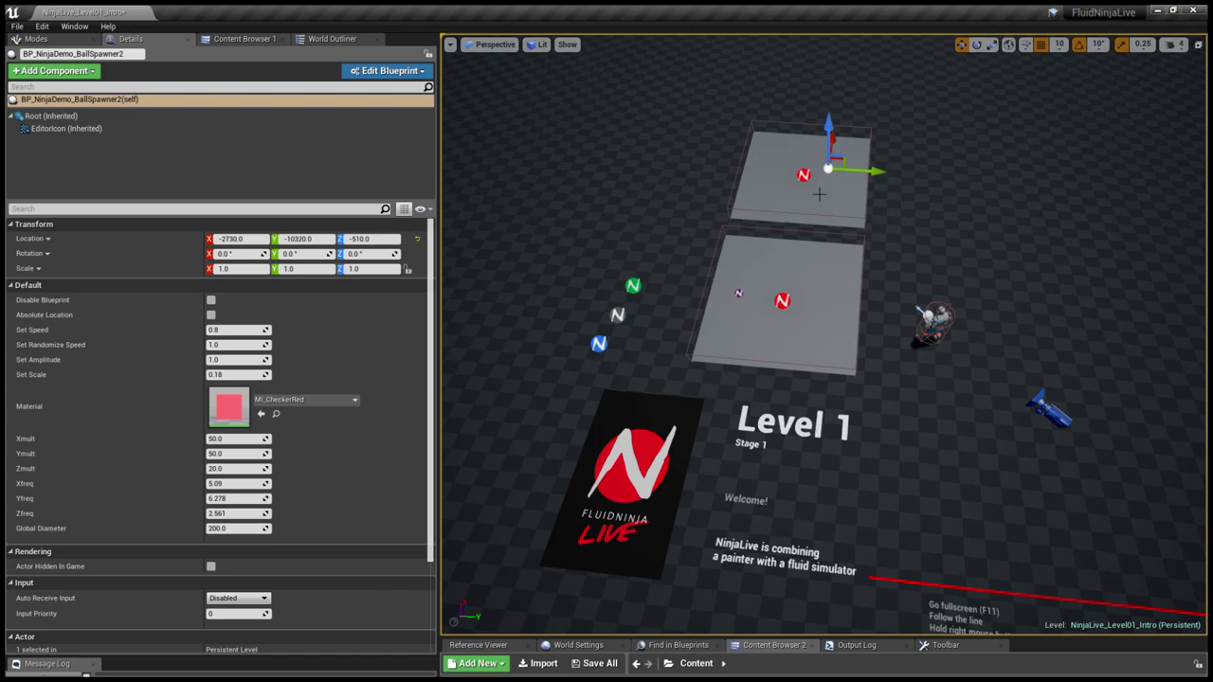
- Set Output Material Selected to 0 in the Live Generic settings of NinjaLive_XmasEdition2's NinjaLiveComponent
click(815, 190)
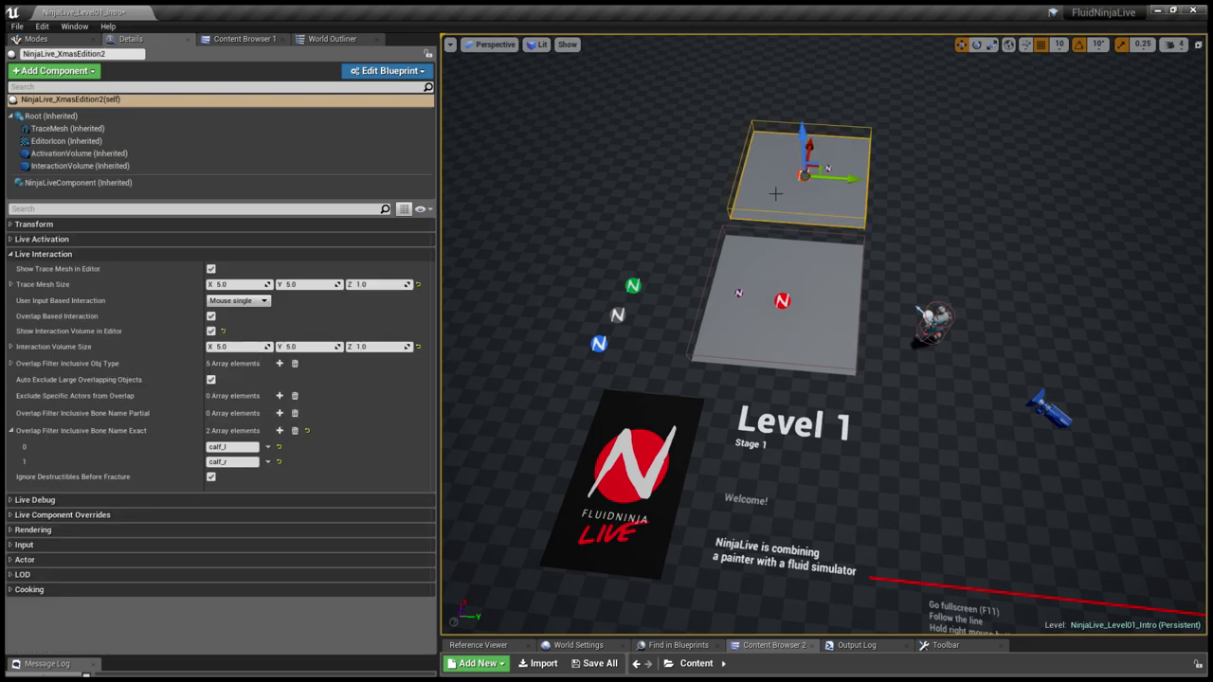
click(66, 255)
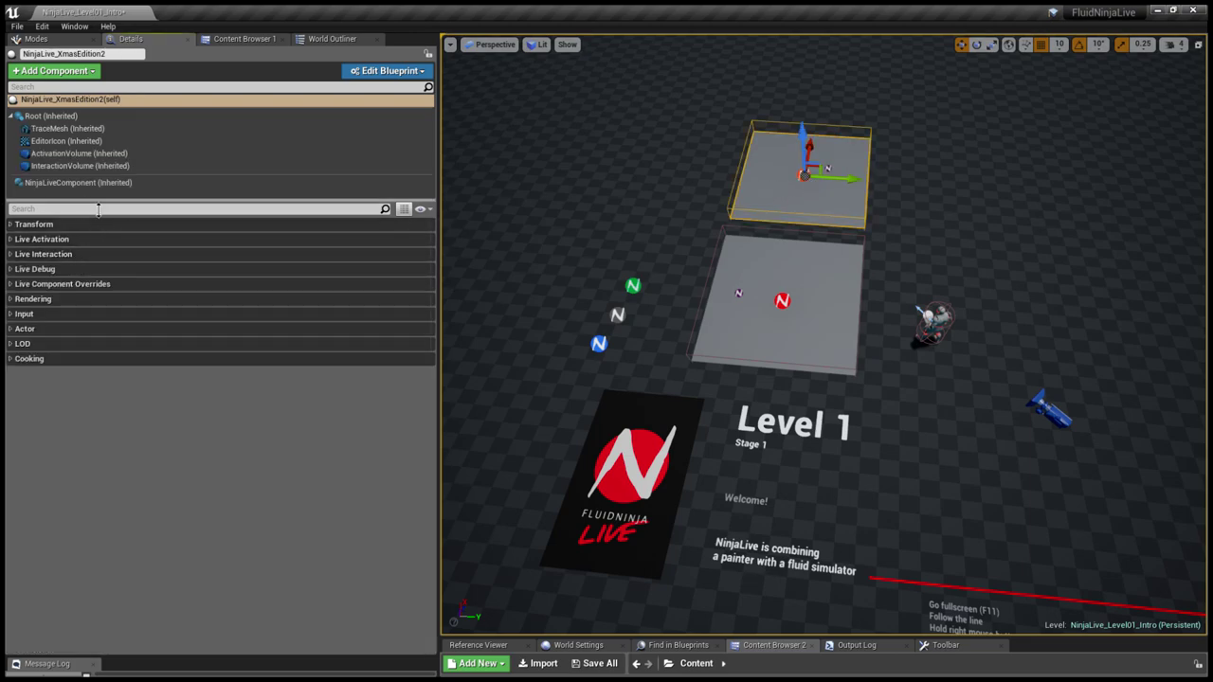
click(82, 183)
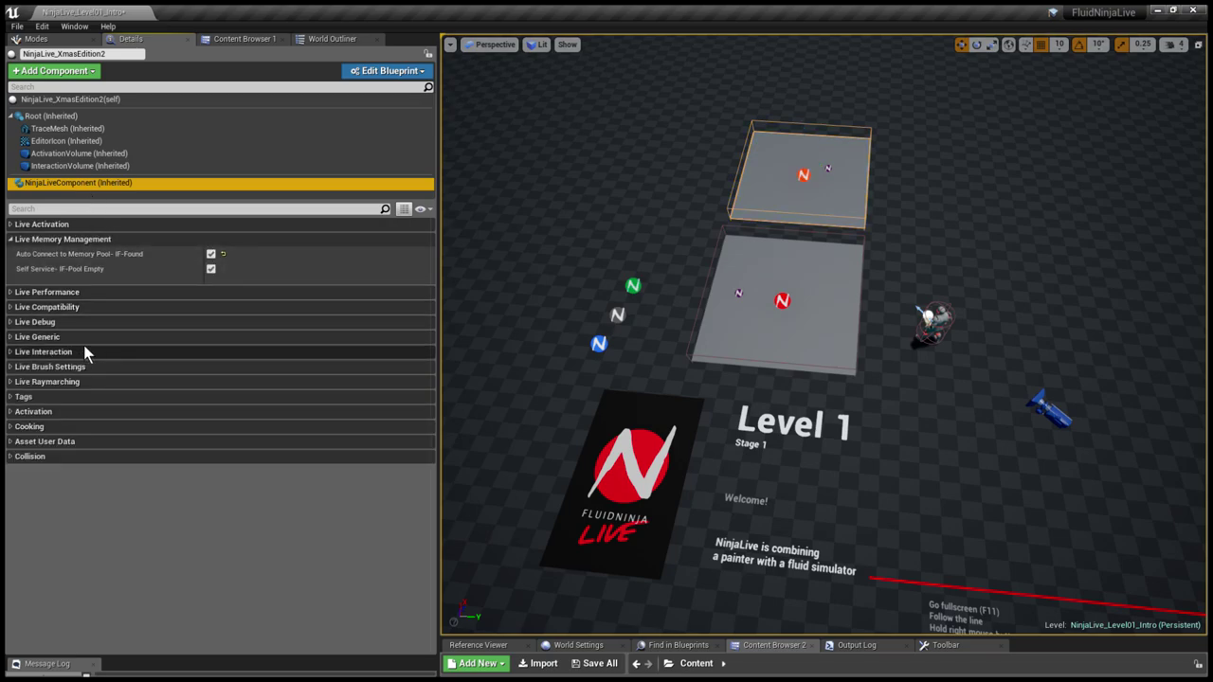
click(68, 340)
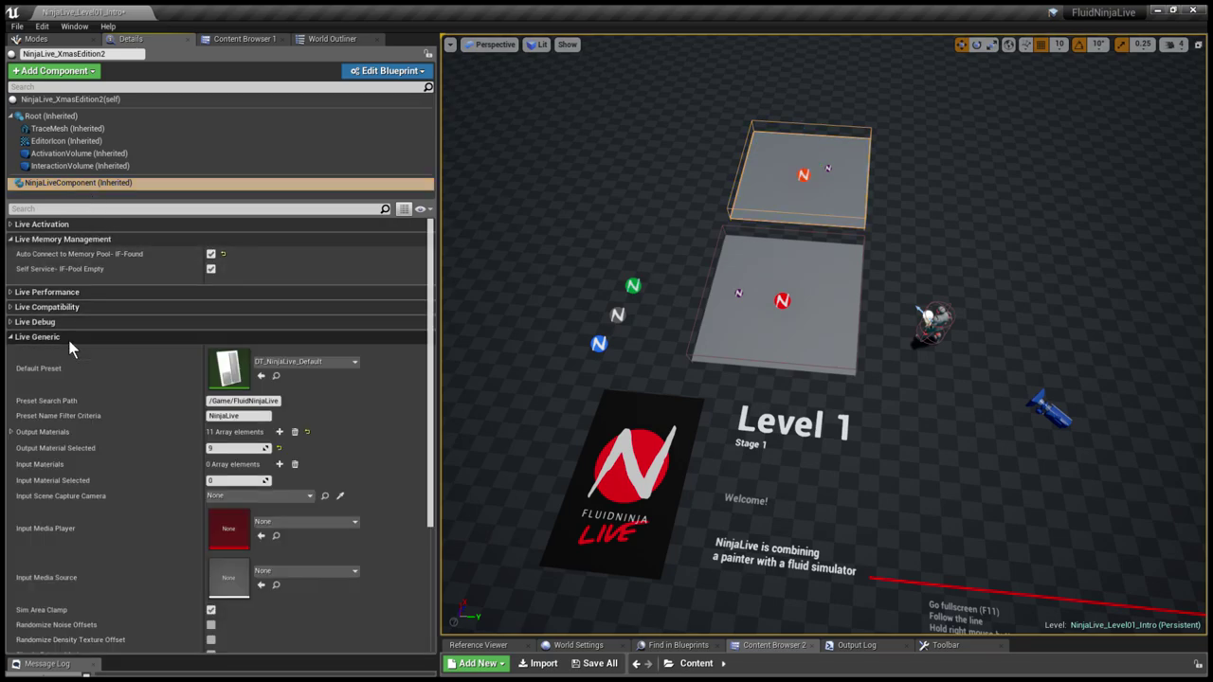
click(214, 447)
key(Return)
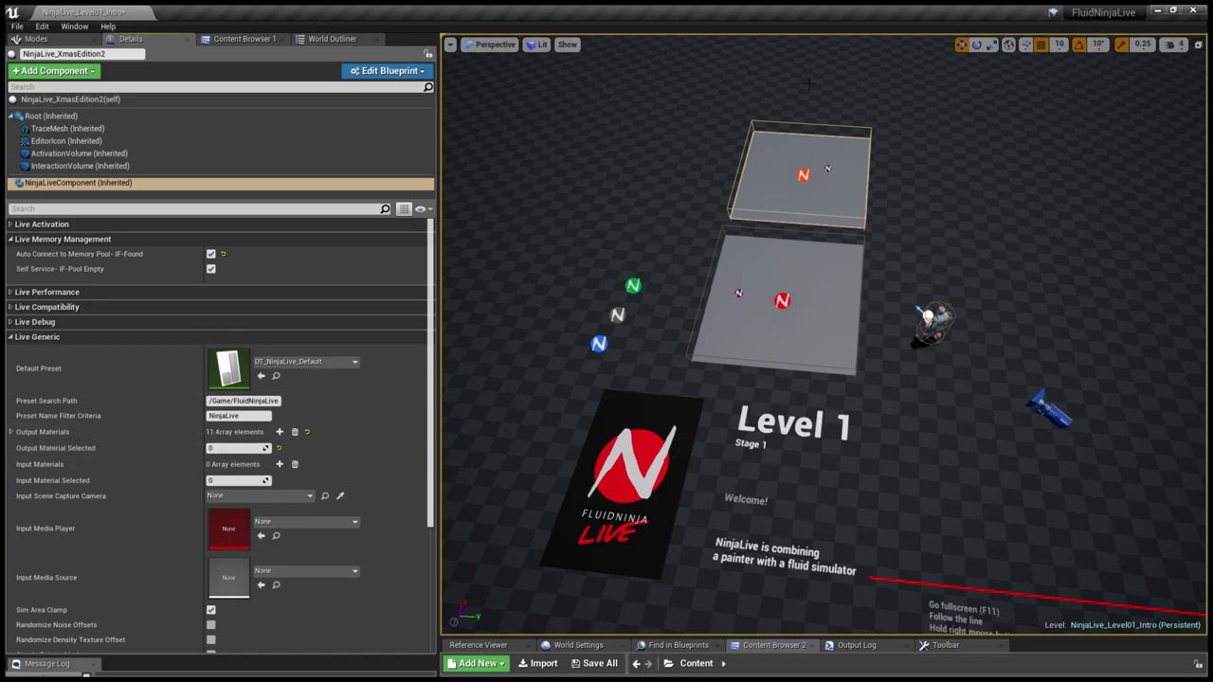
- Play the level to check the fluid simulation on both NinjaLive platforms, then stop
right_drag(859, 184, 864, 184)
key(alt+p)
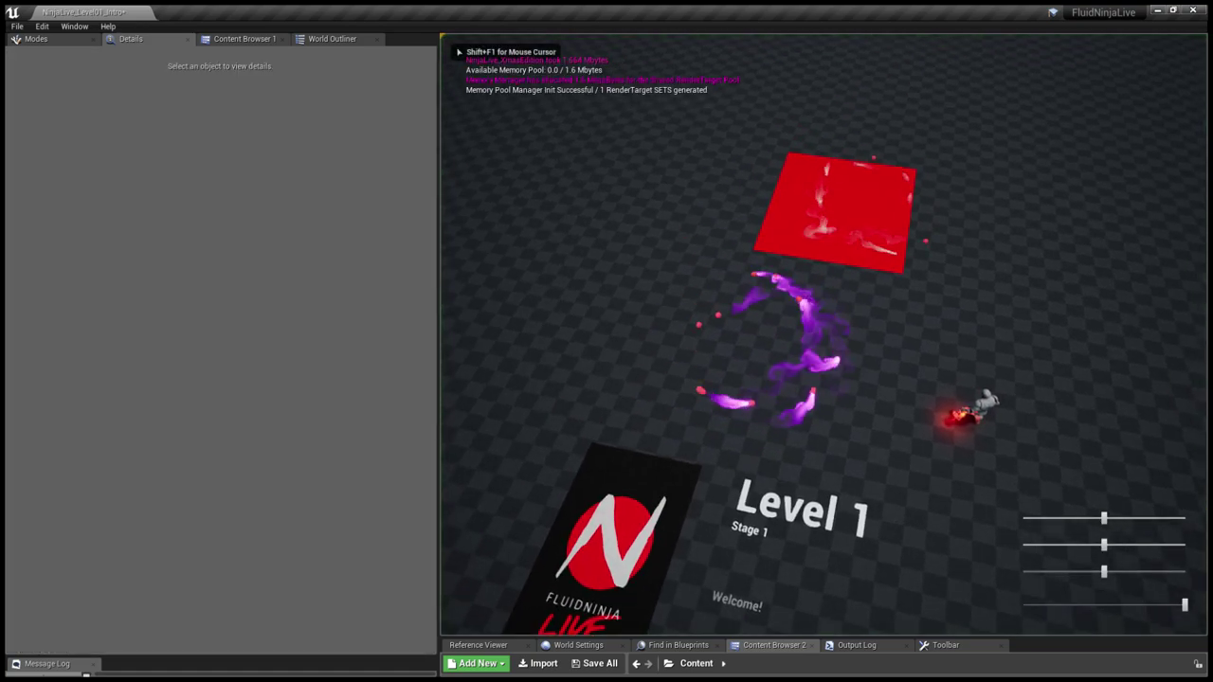
key(Escape)
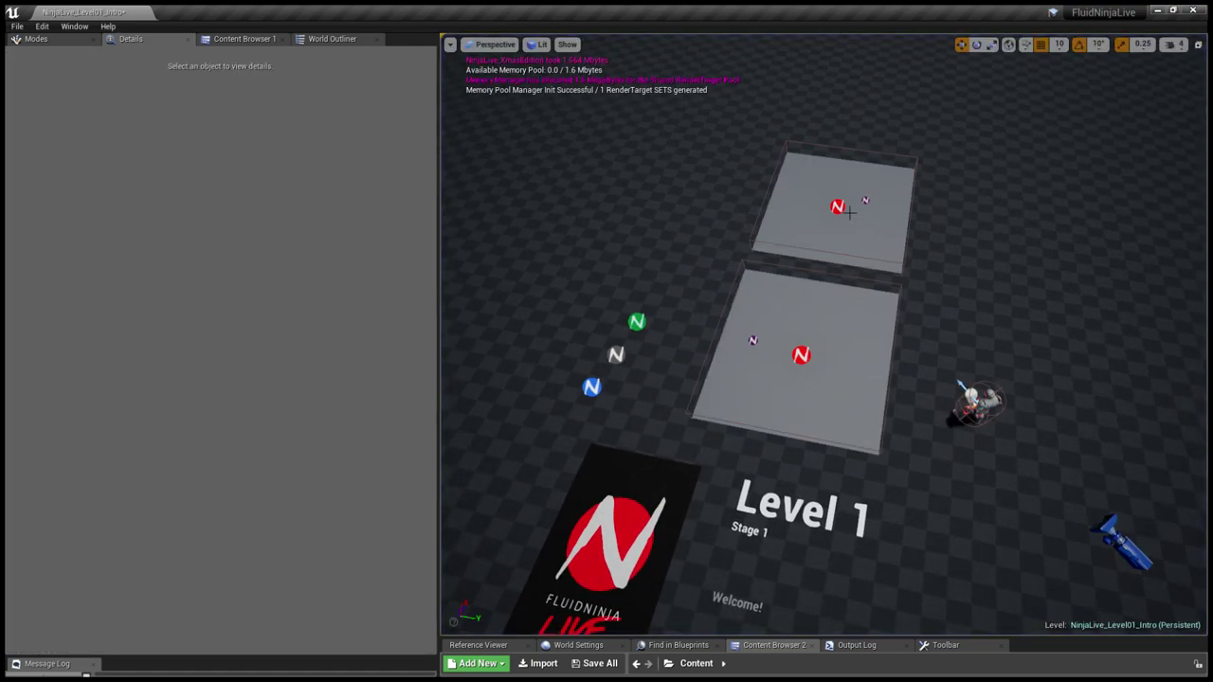
- Compare the Live Interaction settings, including Overlap Filter Inclusive Bone Name Exact, of NinjaLive_XmasEdition2 and NinjaLive_XmasEdition
click(849, 212)
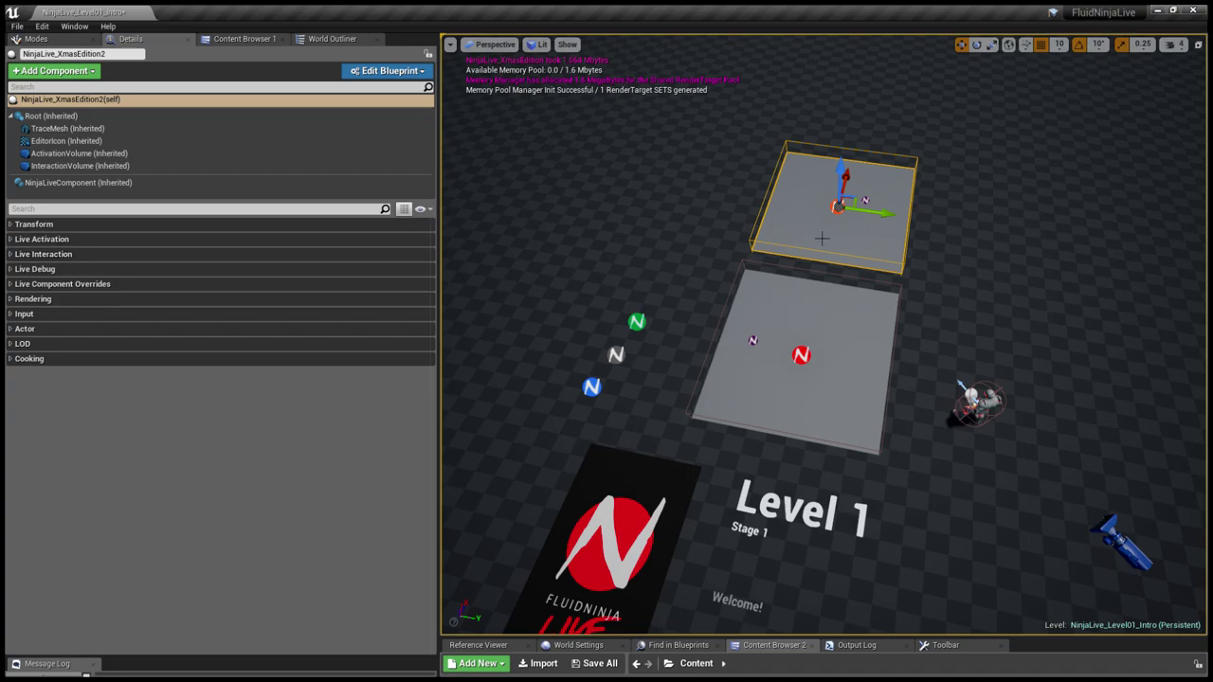
click(167, 253)
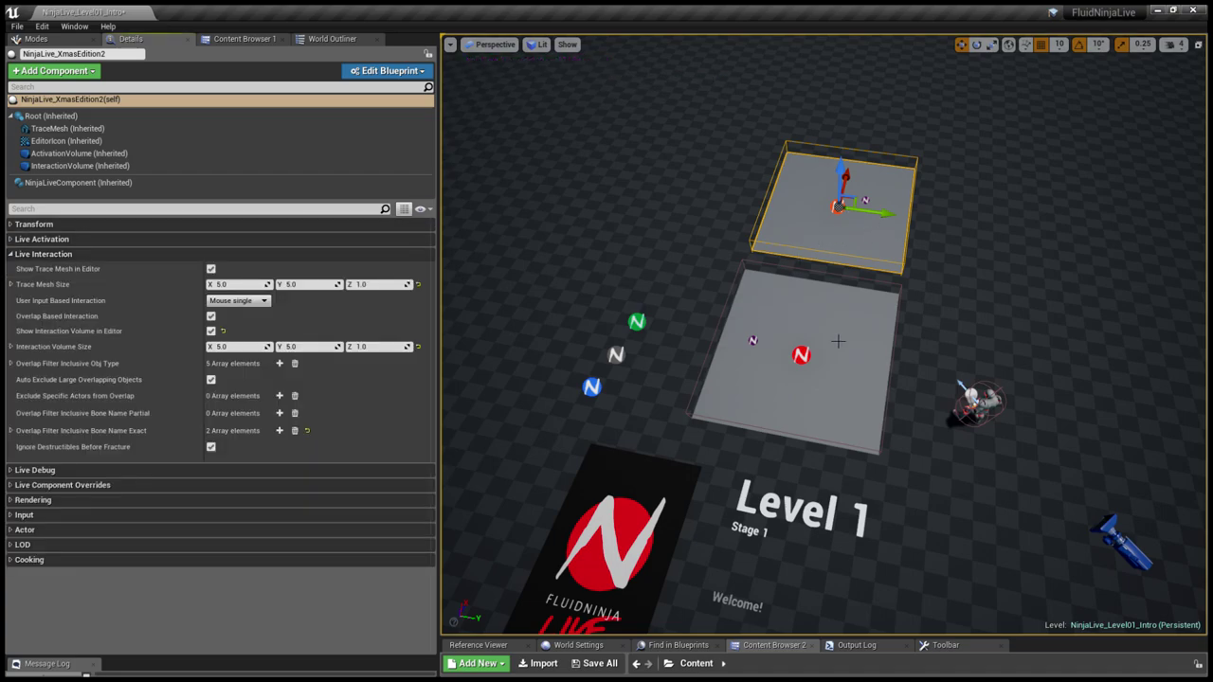
click(815, 363)
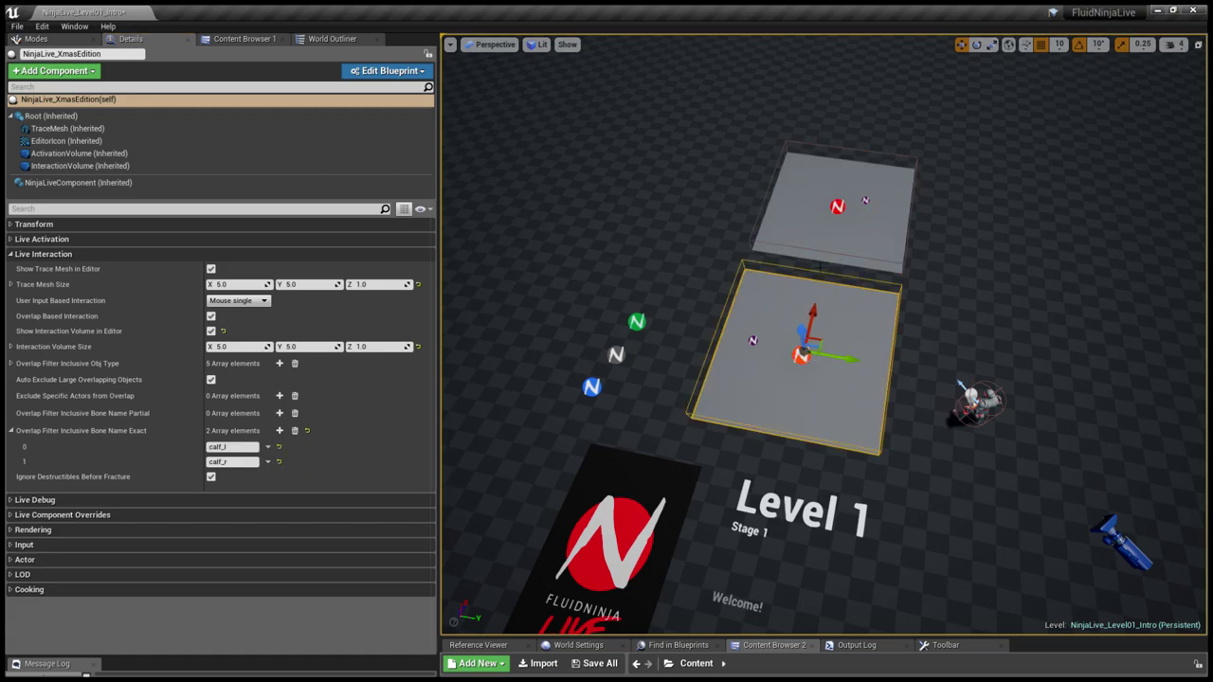
click(841, 214)
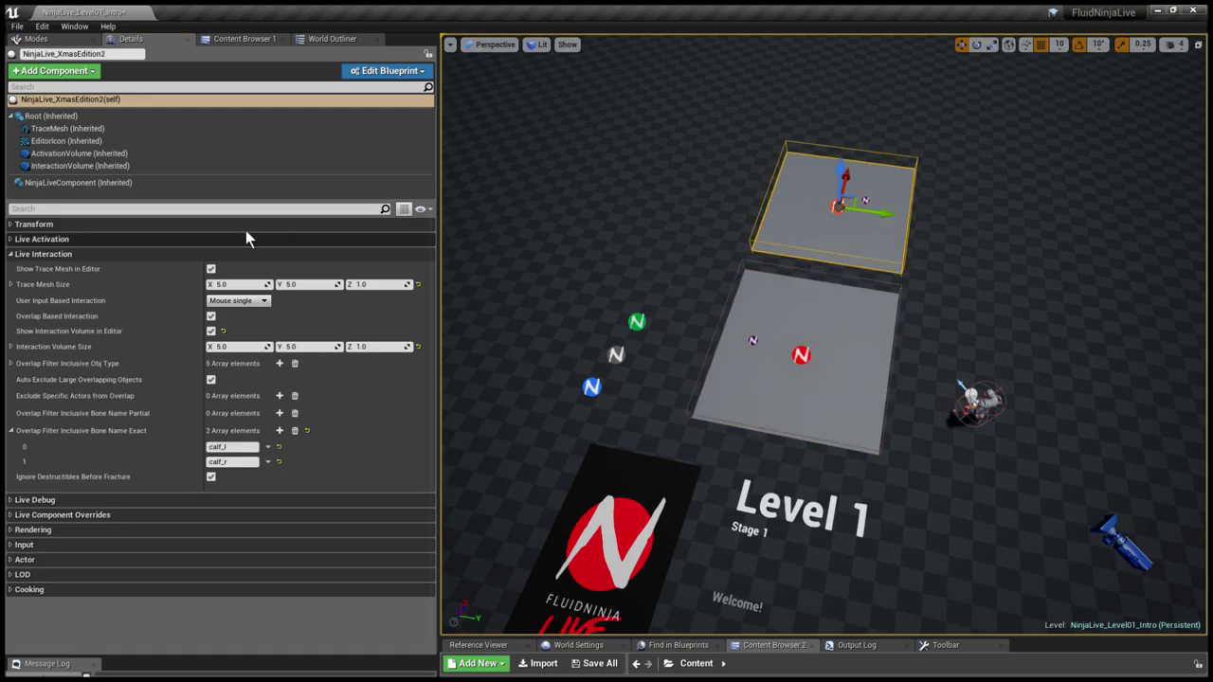
click(110, 237)
click(109, 237)
click(102, 253)
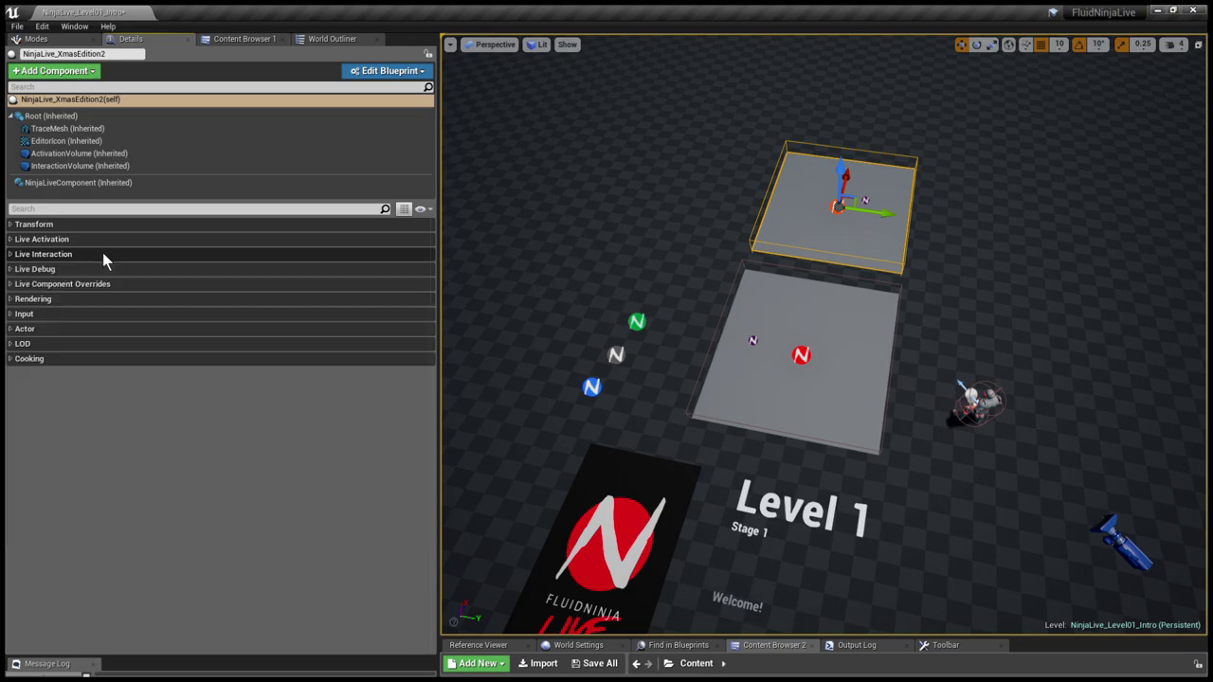
- Review NinjaLive_XmasEdition2's Live Memory Management settings and the Memory Pool Manager's parameters, and replay the level to check both platforms
click(78, 182)
click(211, 254)
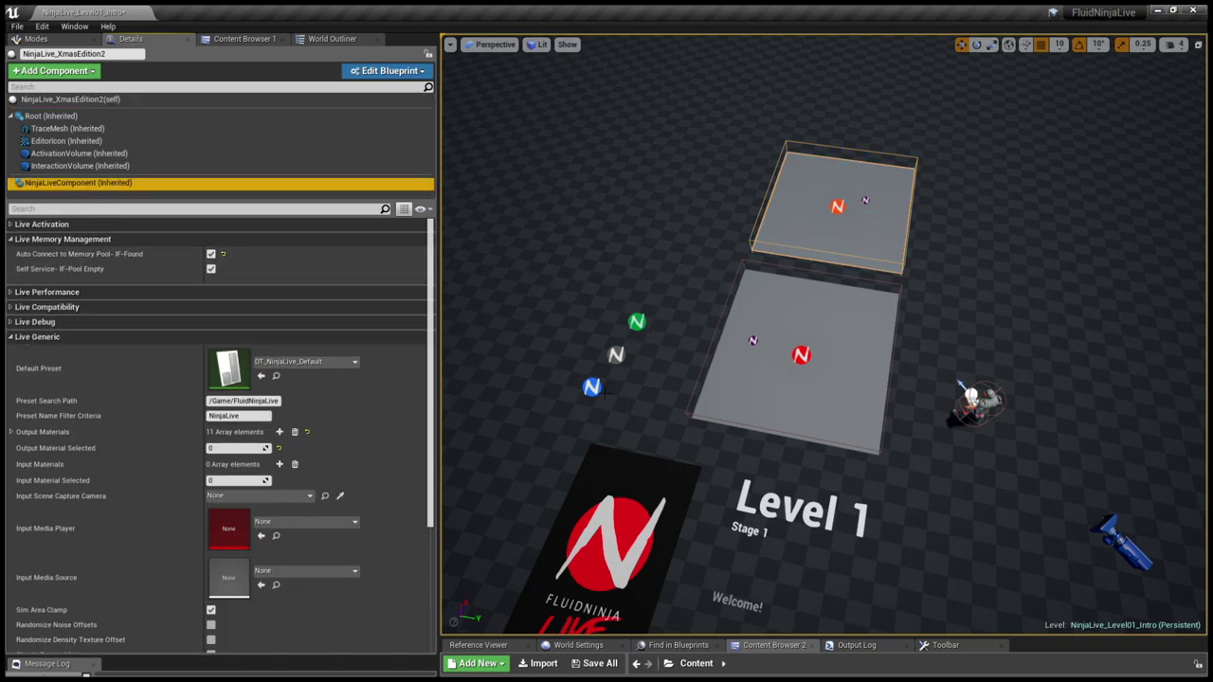
click(592, 386)
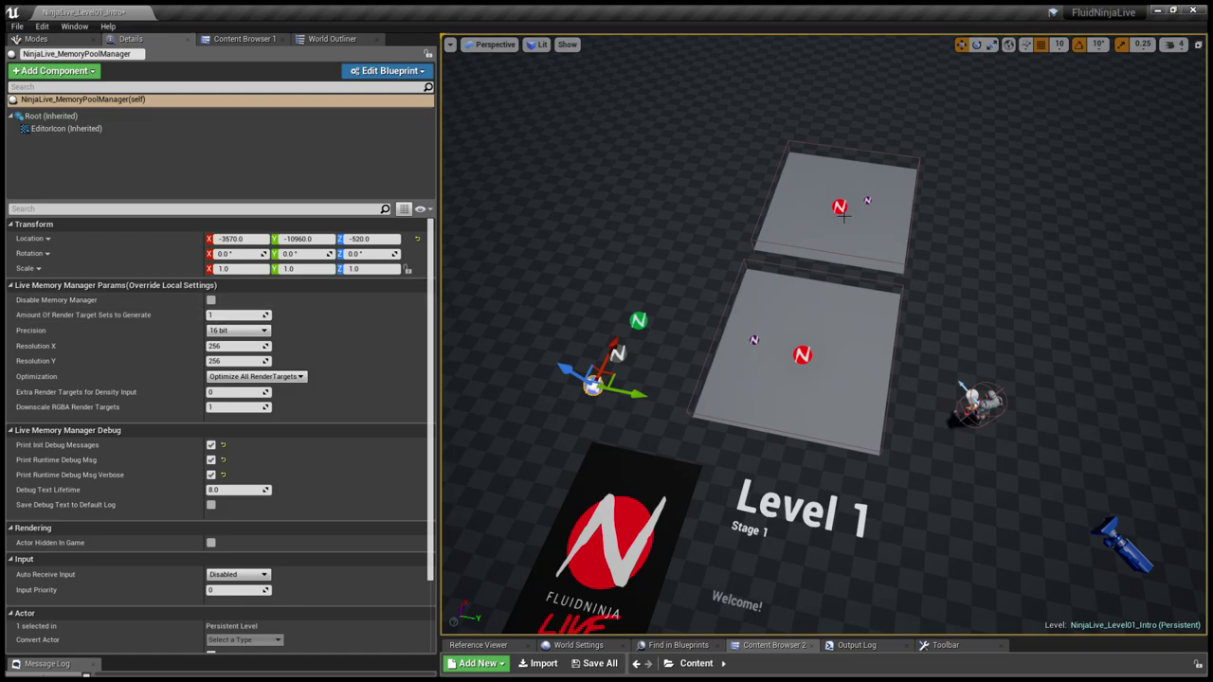
key(alt+p)
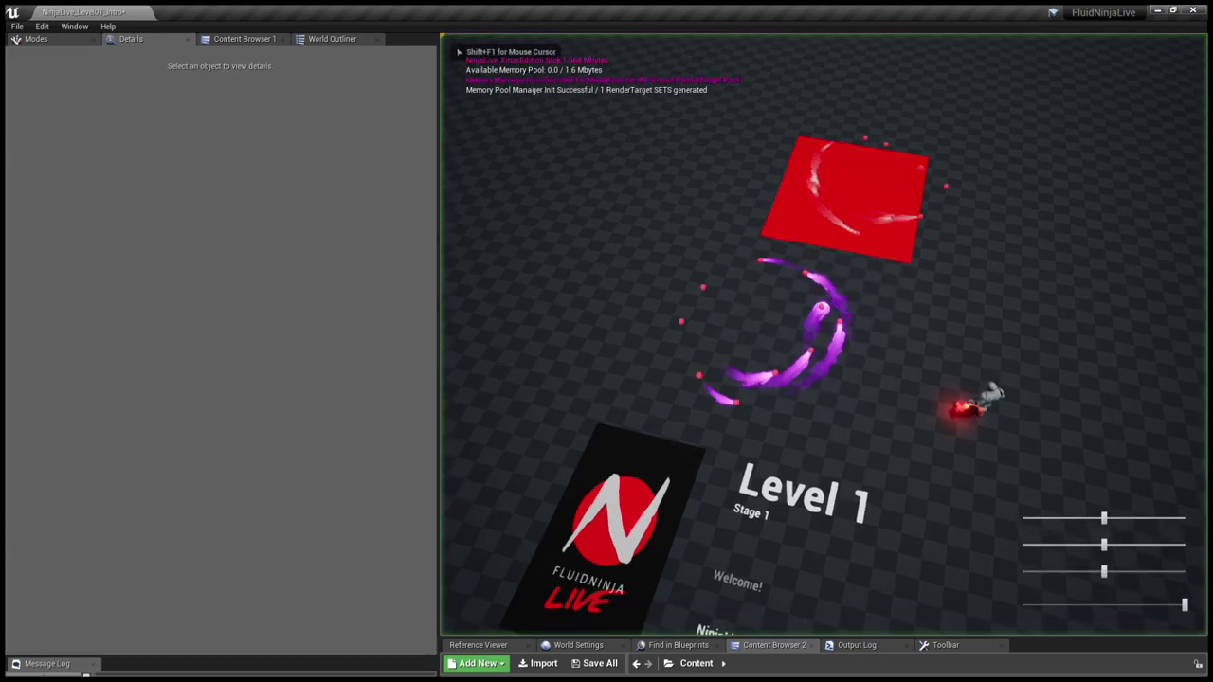
key(Escape)
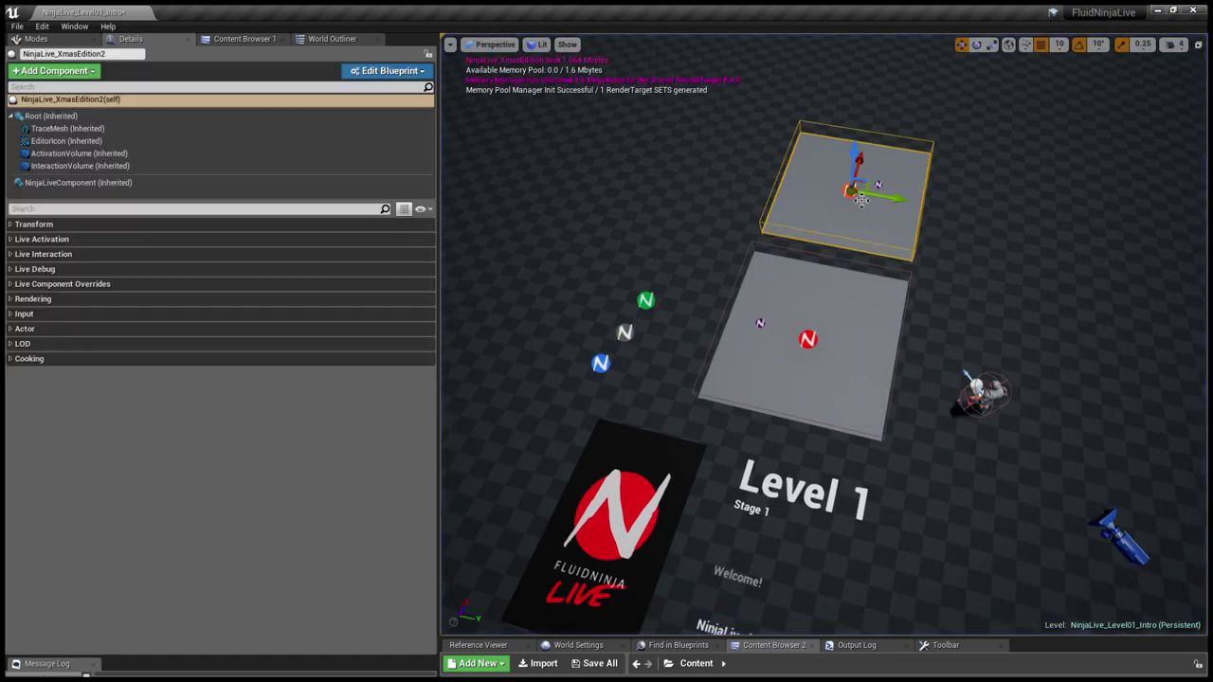
- Disable Self Service- IF-Pool Empty in the Live Memory Management settings of NinjaLive_XmasEdition2's NinjaLiveComponent
click(104, 184)
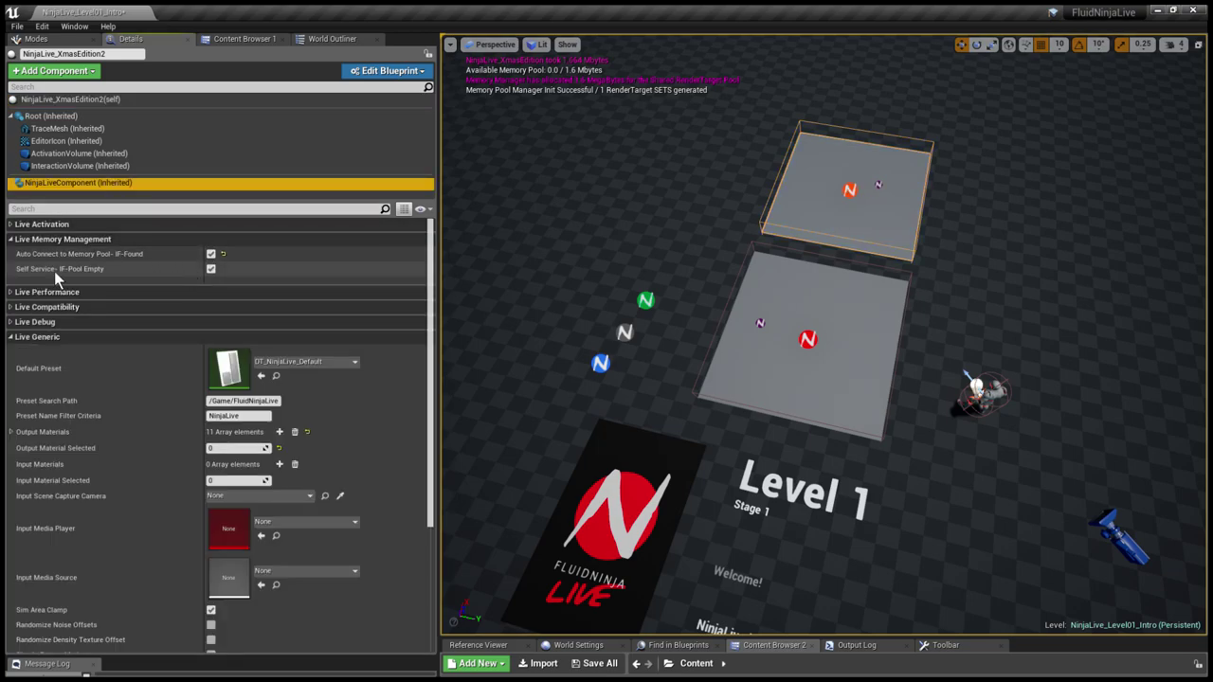
click(210, 269)
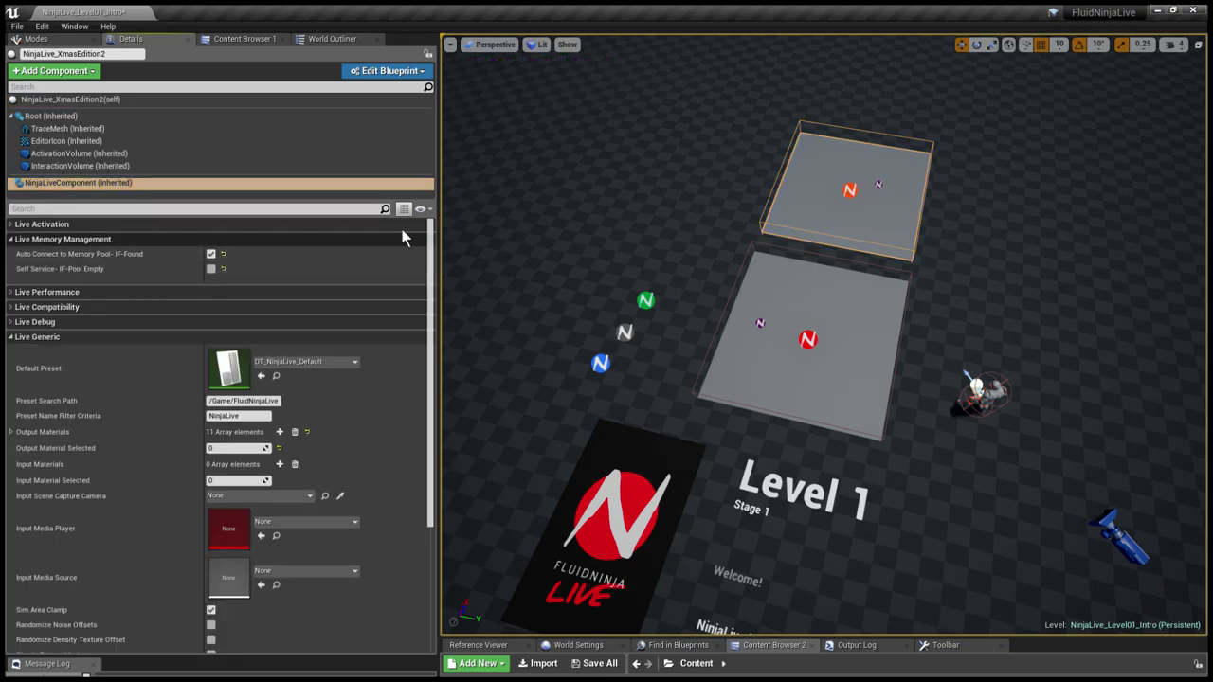
right_drag(740, 247, 749, 232)
scroll(740, 247, up, 3)
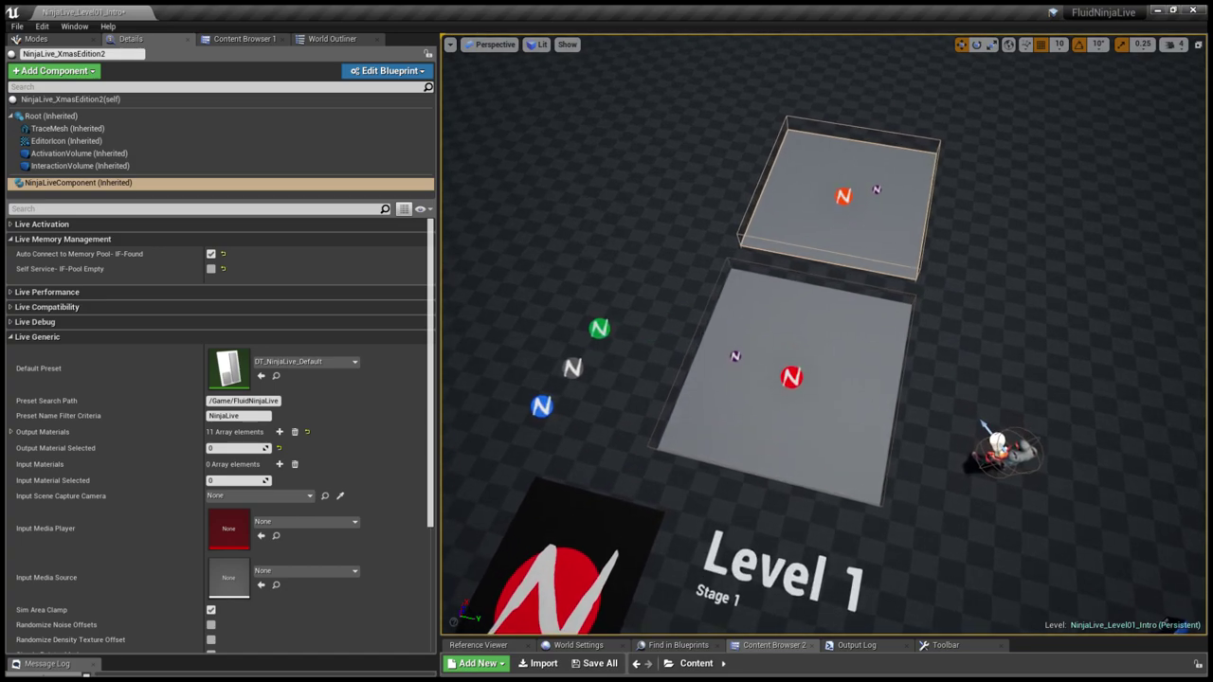